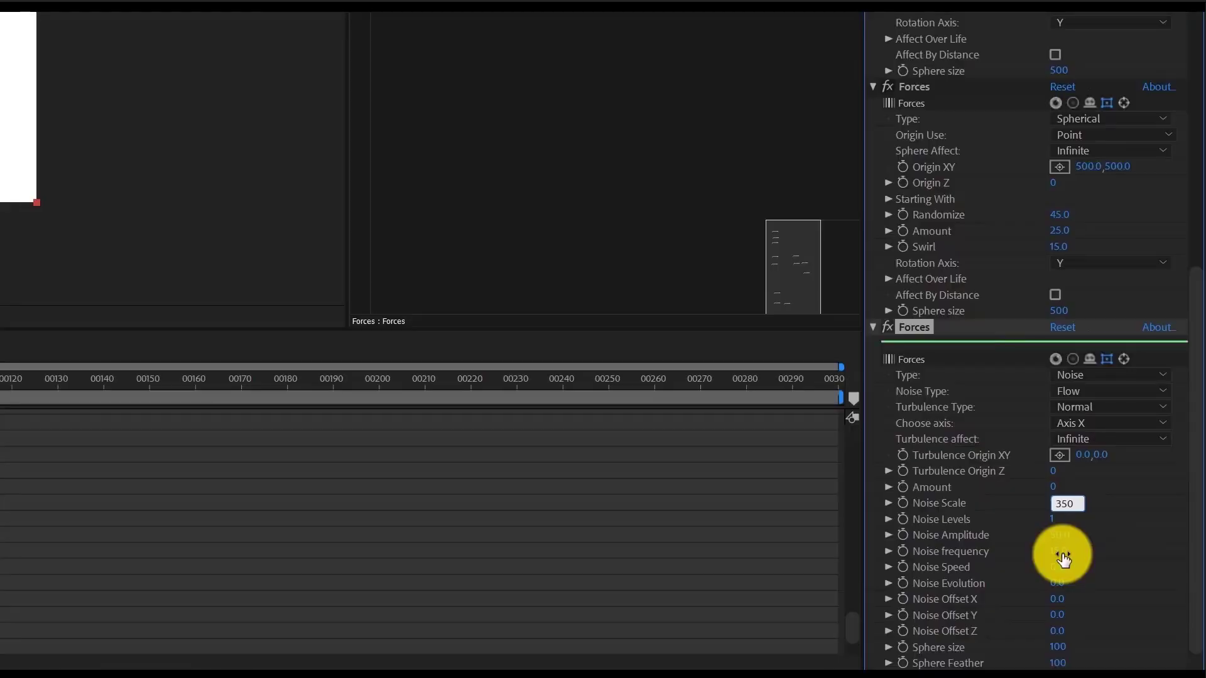
Commit 350 as the Noise Scale value so the examples composition shows magenta particles.
click(1059, 567)
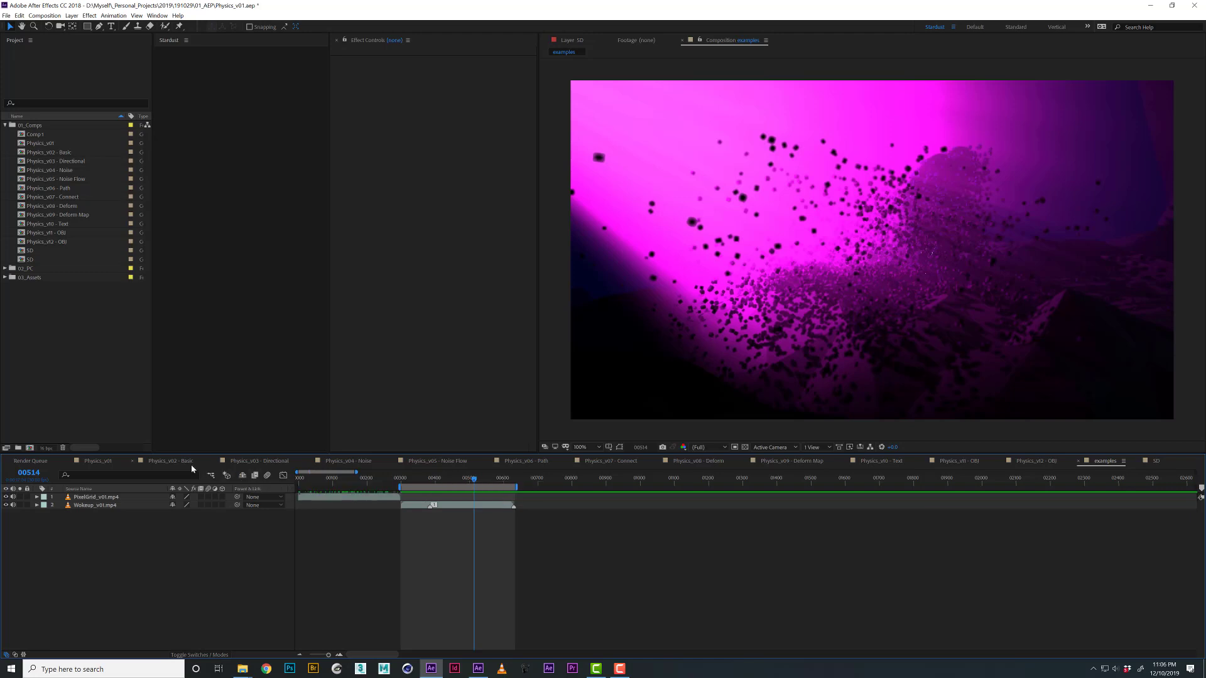
Create Comp 2 with a new SD solid and apply the Stardust effect to it.
key(ctrl+n)
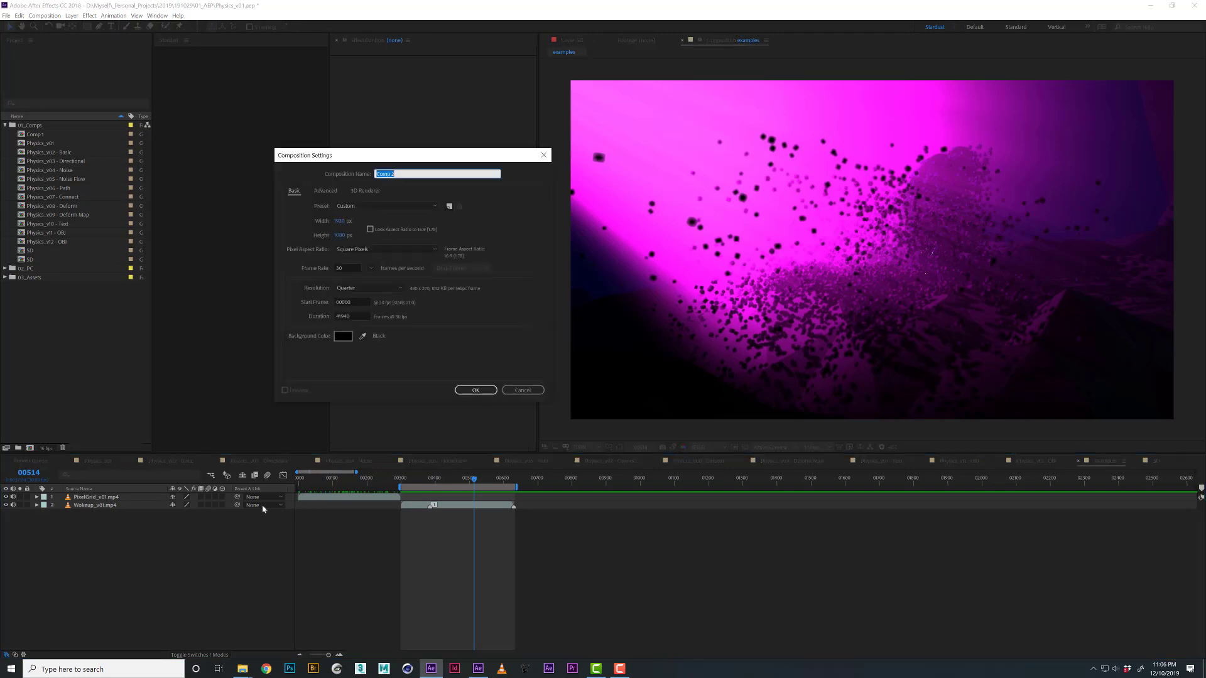
key(Return)
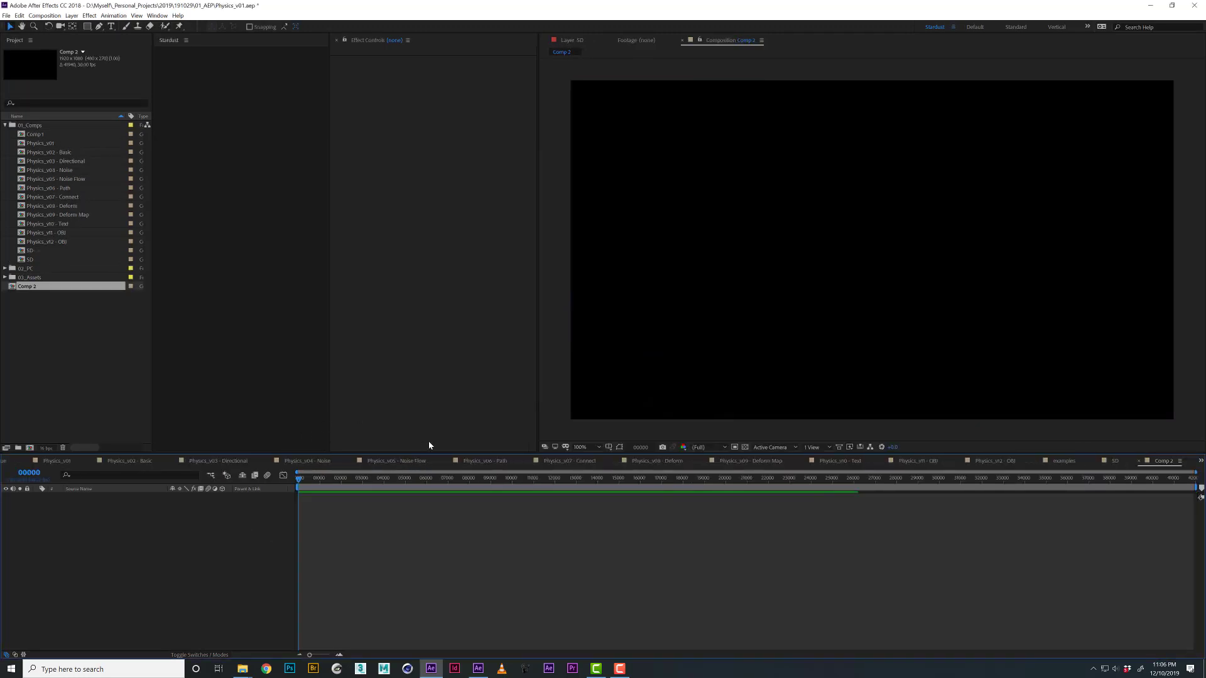
key(ctrl+y)
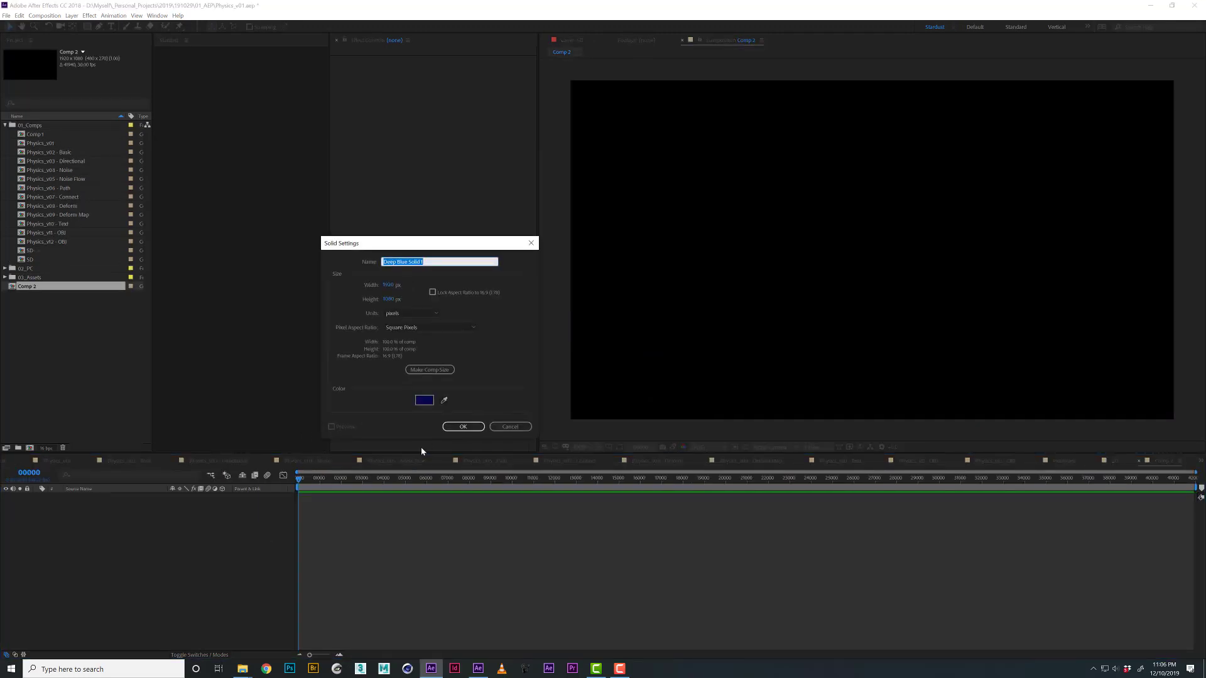
key(Return)
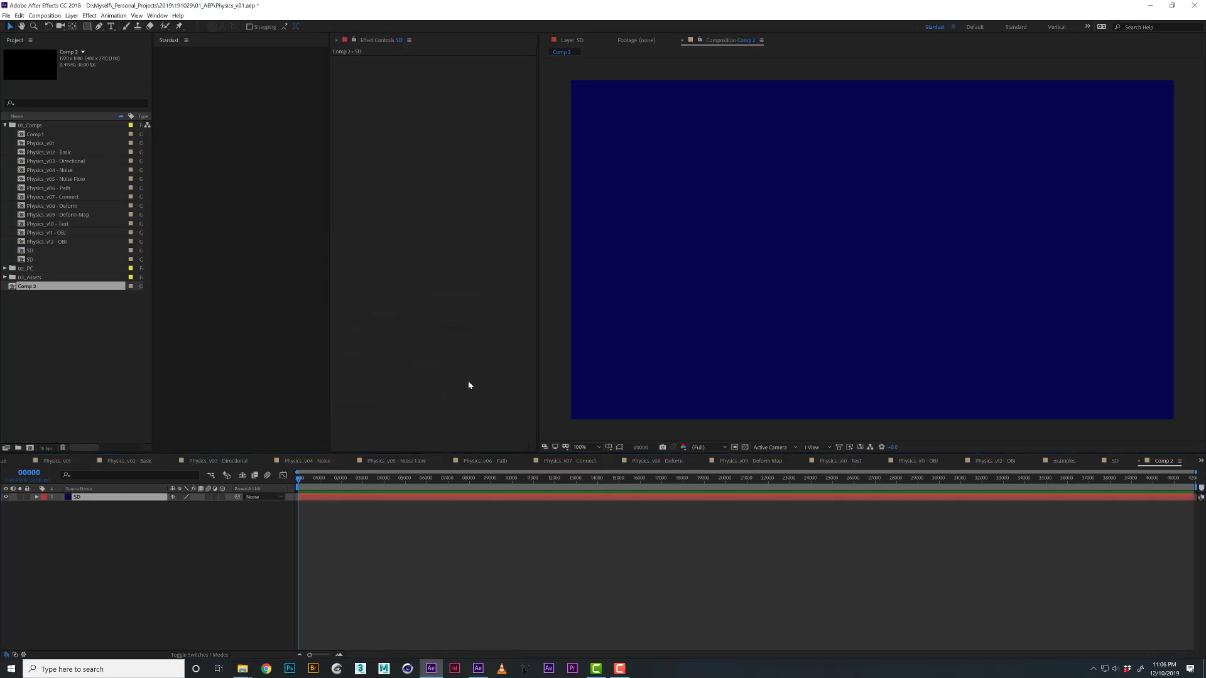
key(ctrl+alt+shift+e)
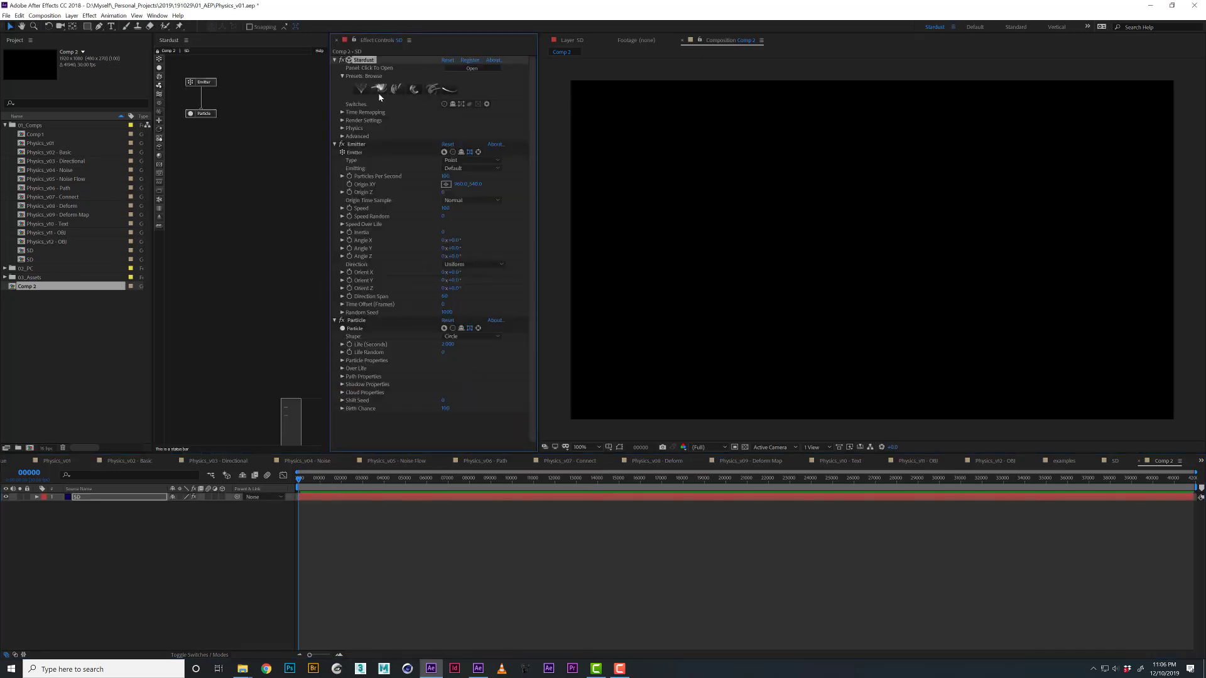
Replace the Stardust setup with the Physical > Dynamic preset.
click(378, 92)
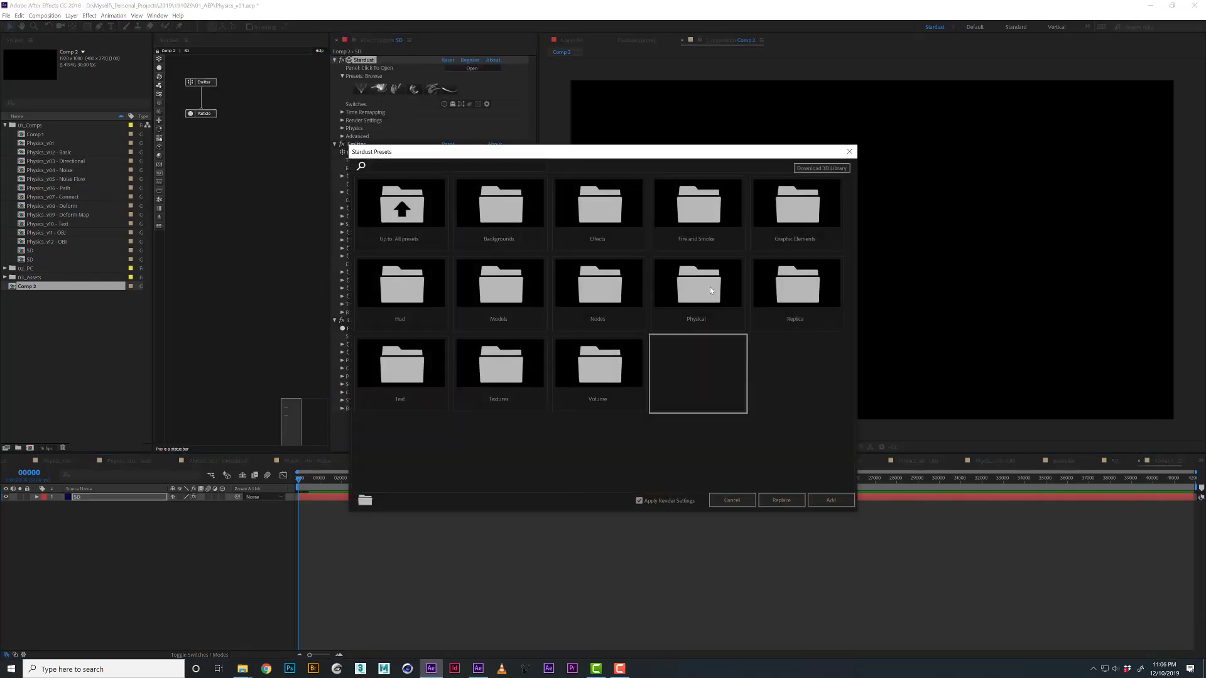
double_click(711, 290)
click(701, 213)
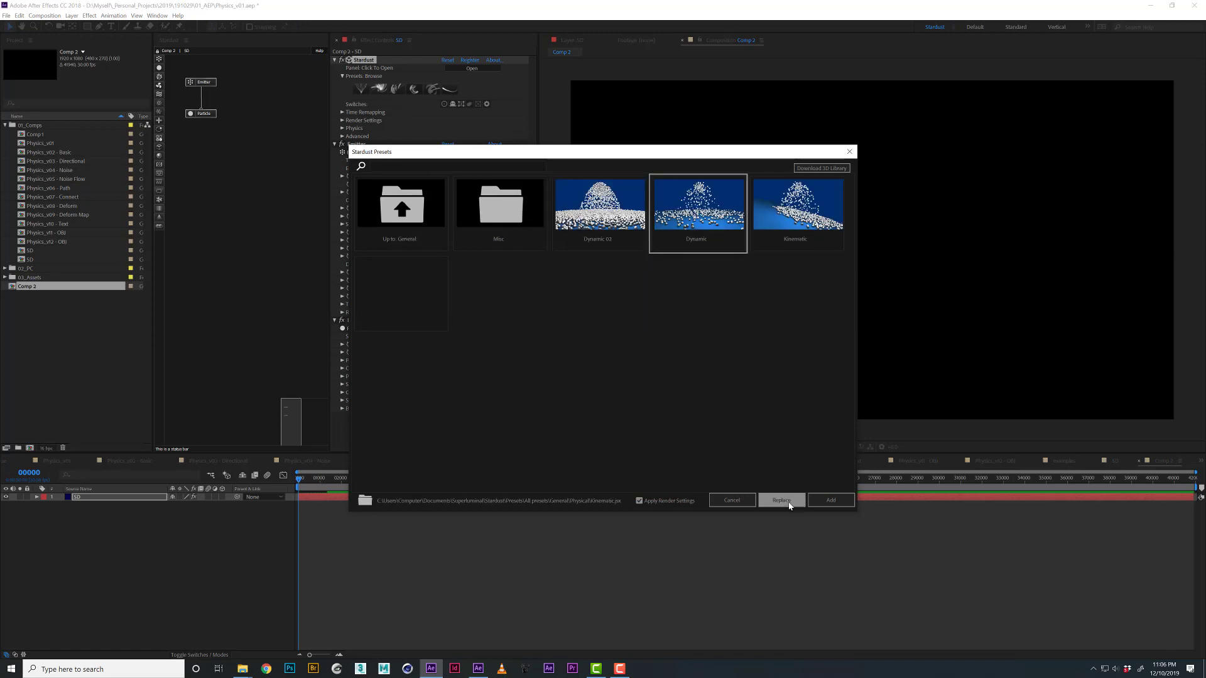
click(785, 500)
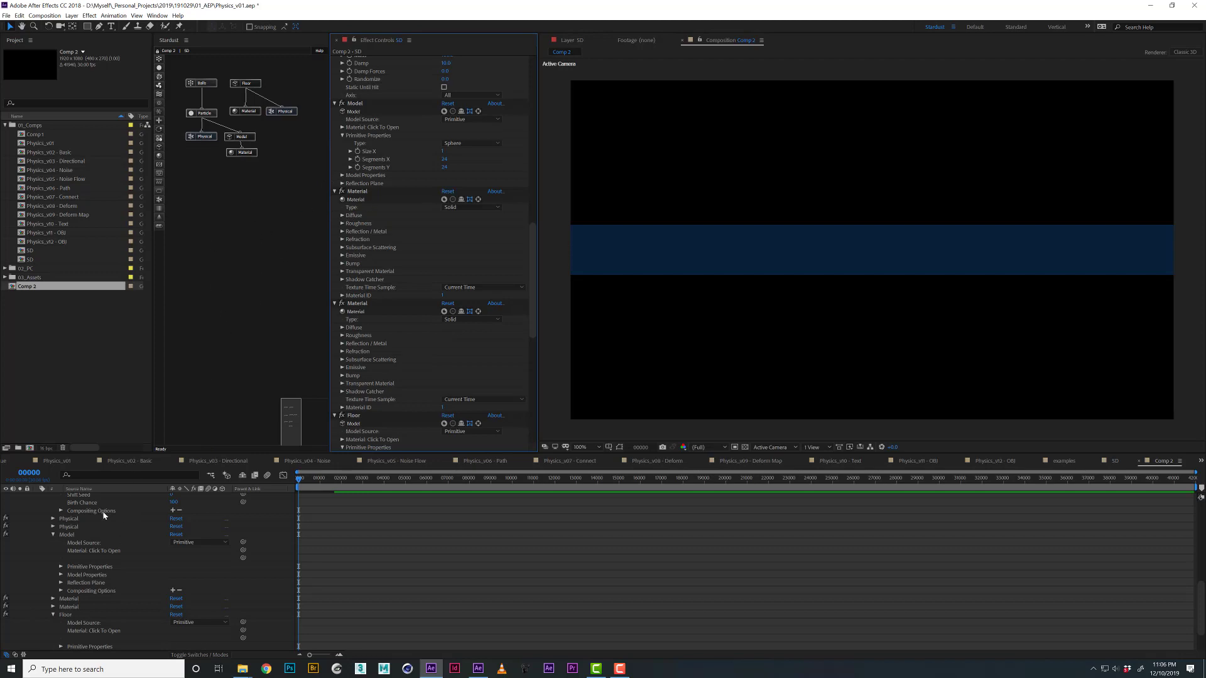
Add Camera 1 to Comp 2 and orbit it to see the blue floor in perspective.
key(p)
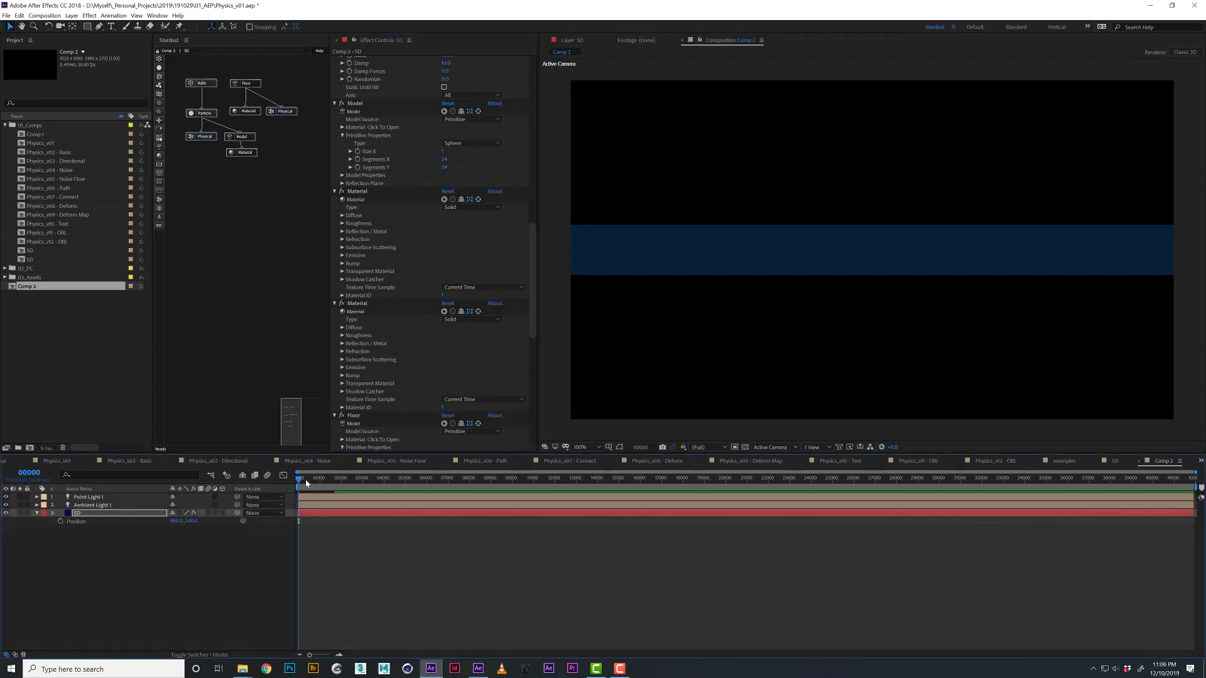
right_click(96, 576)
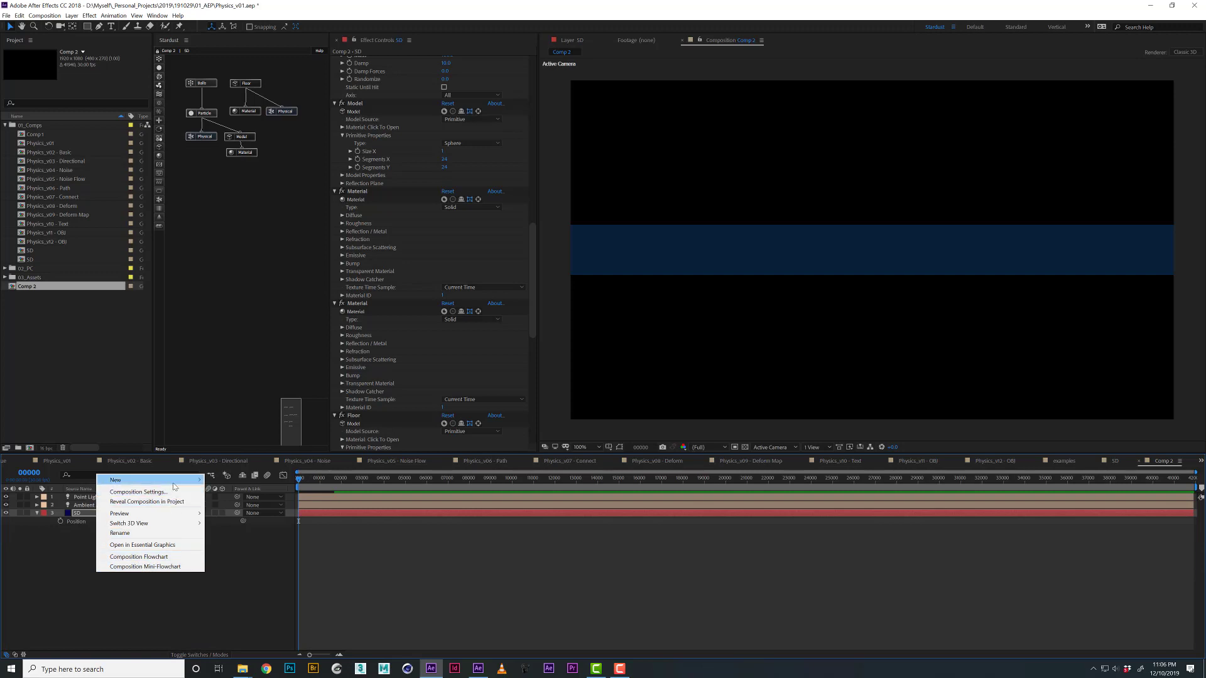
mouse_move(176, 480)
click(267, 522)
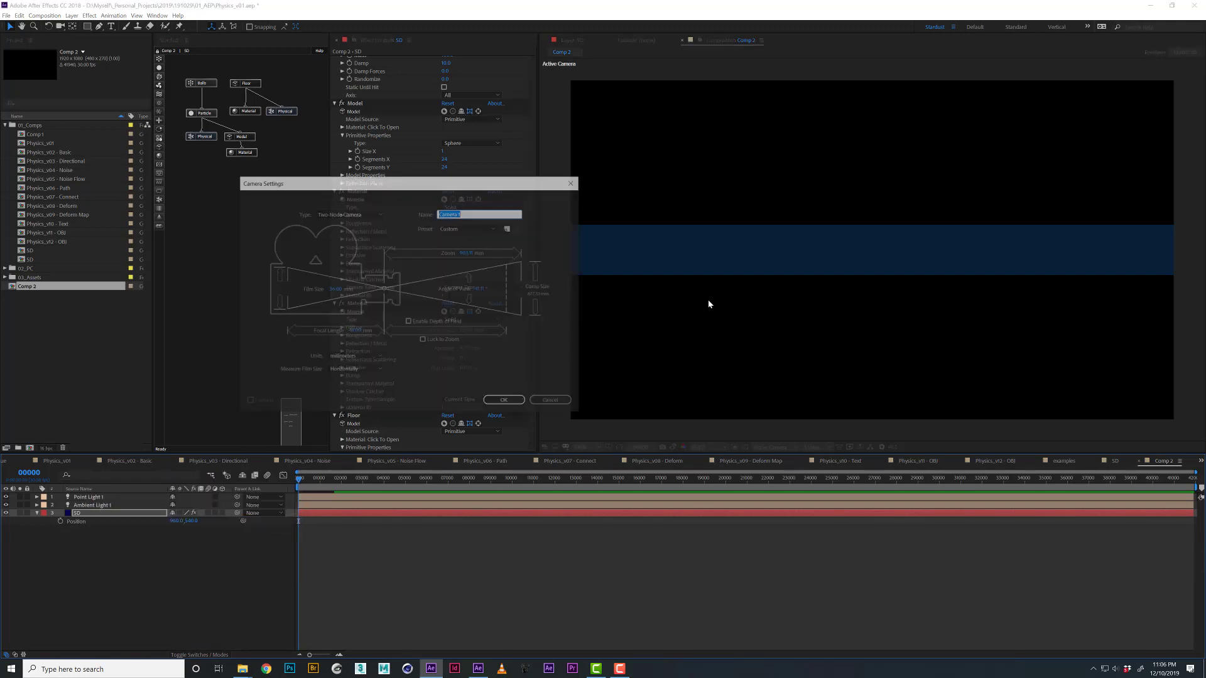
key(Return)
key(c)
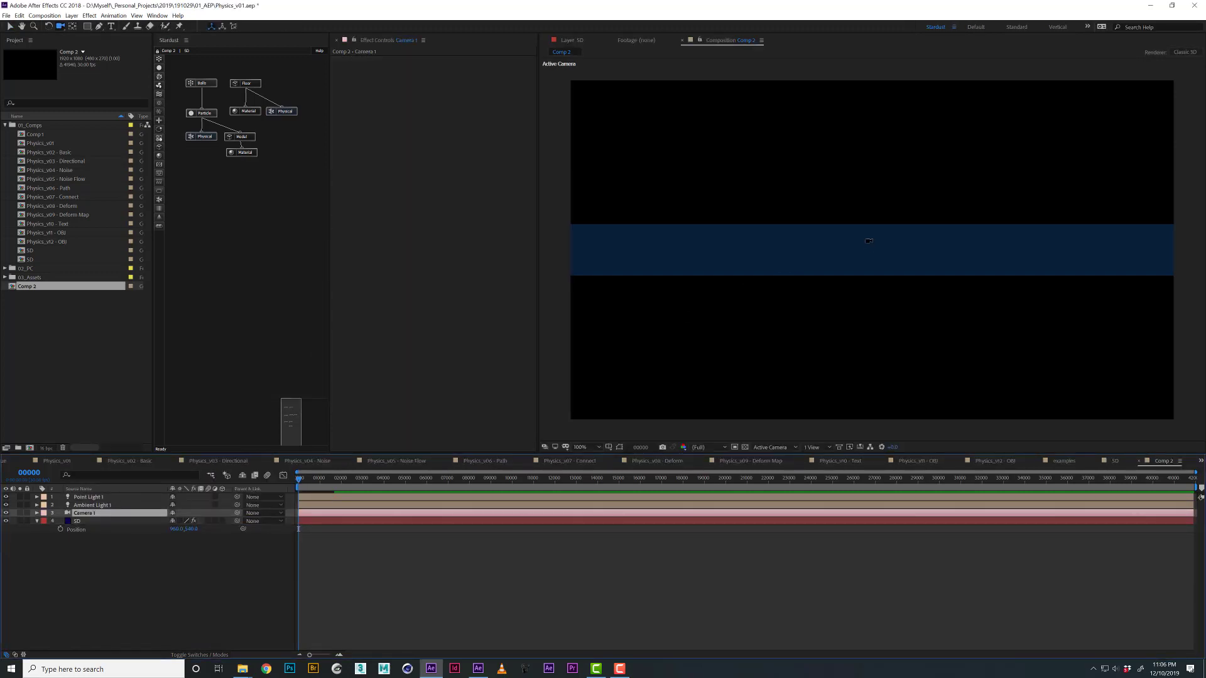
key(c)
drag(865, 256, 860, 303)
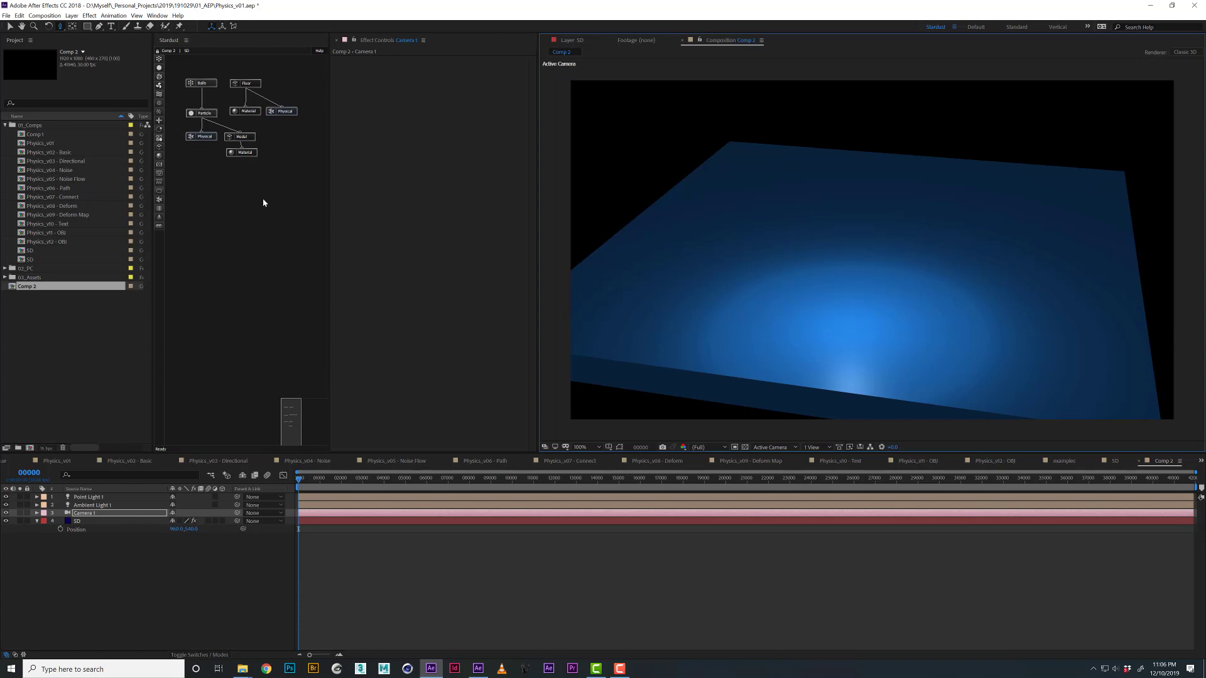
Select the Balls node, collapse all effects and expand Stardust's Physics settings.
click(195, 83)
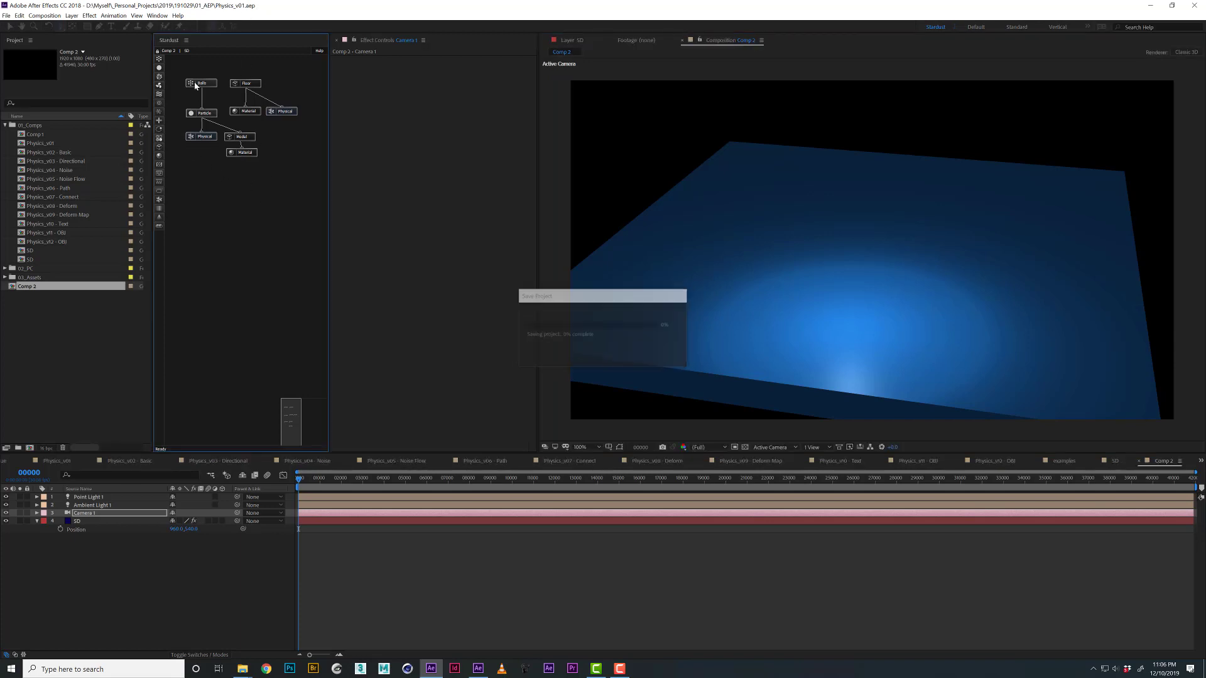
click(195, 83)
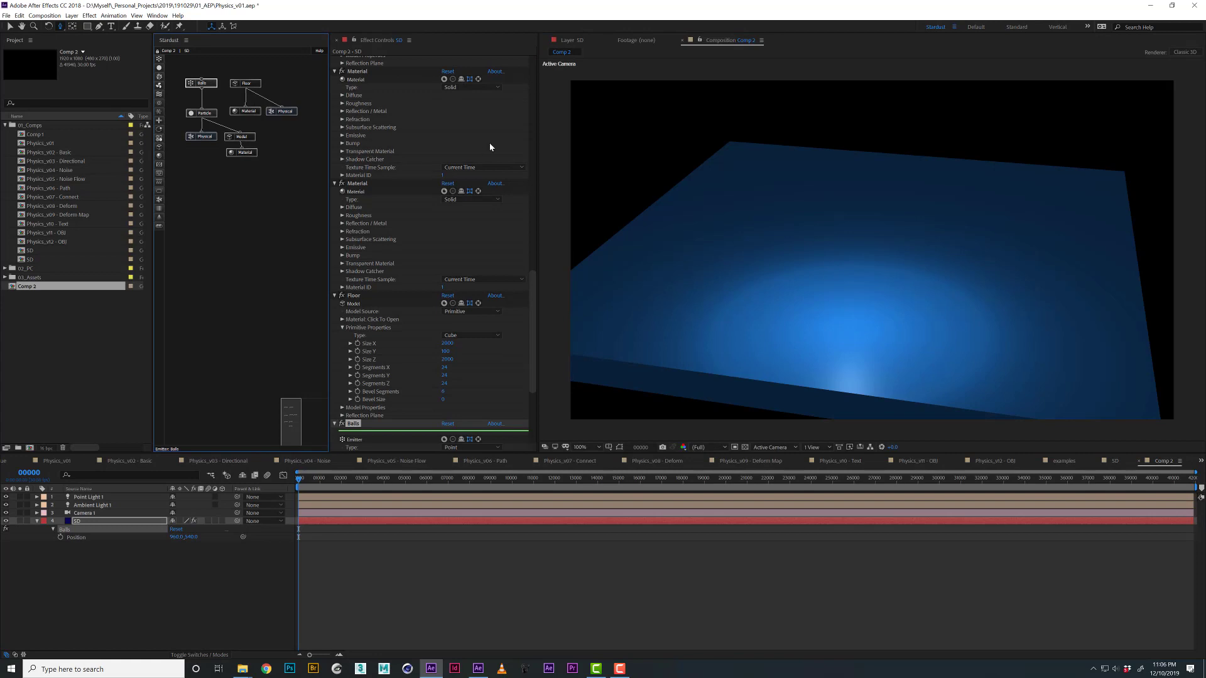
ctrl+click(334, 183)
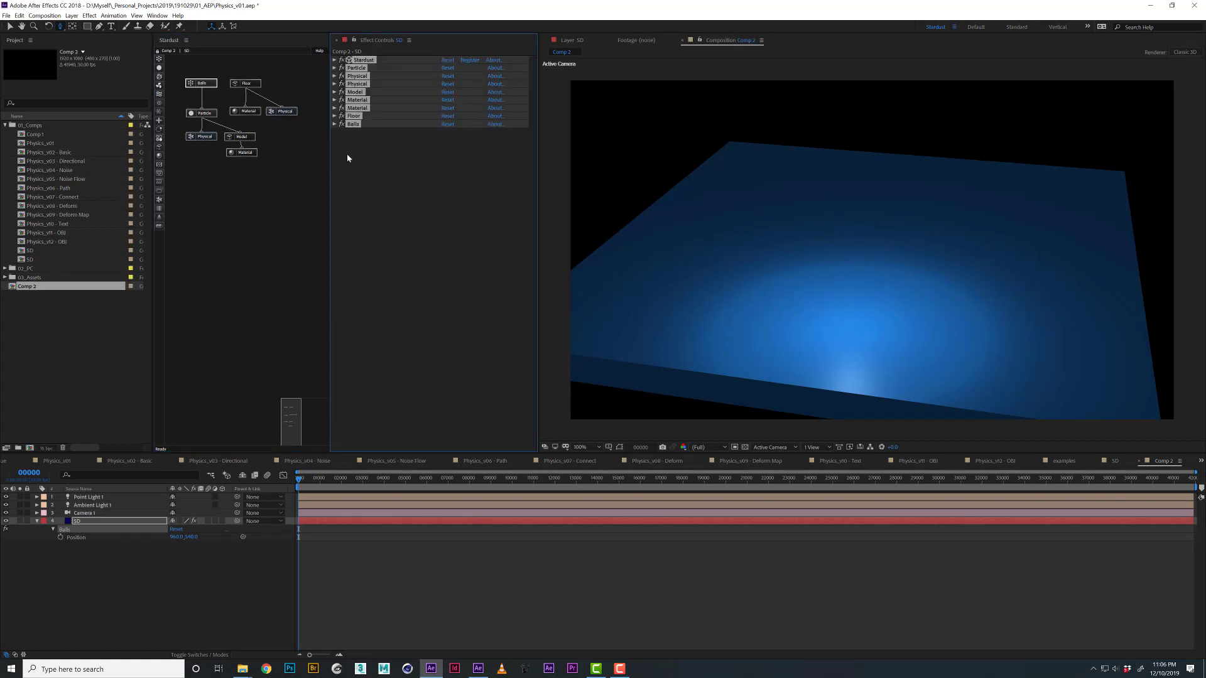
click(334, 60)
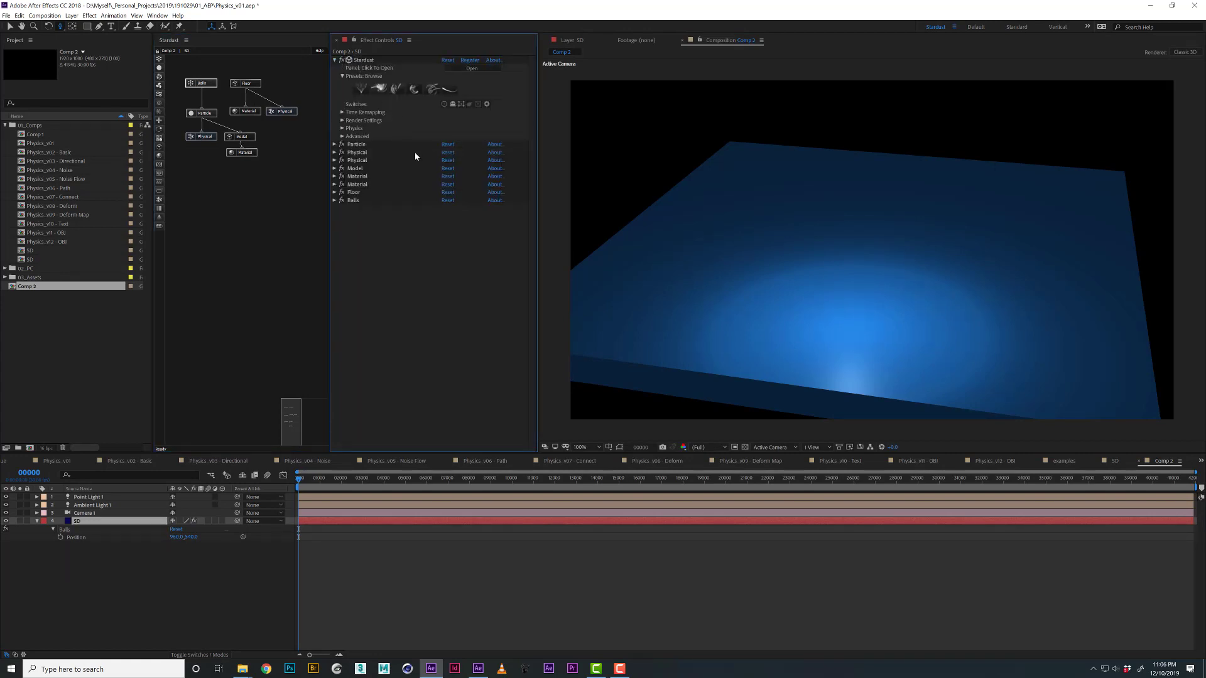
click(342, 128)
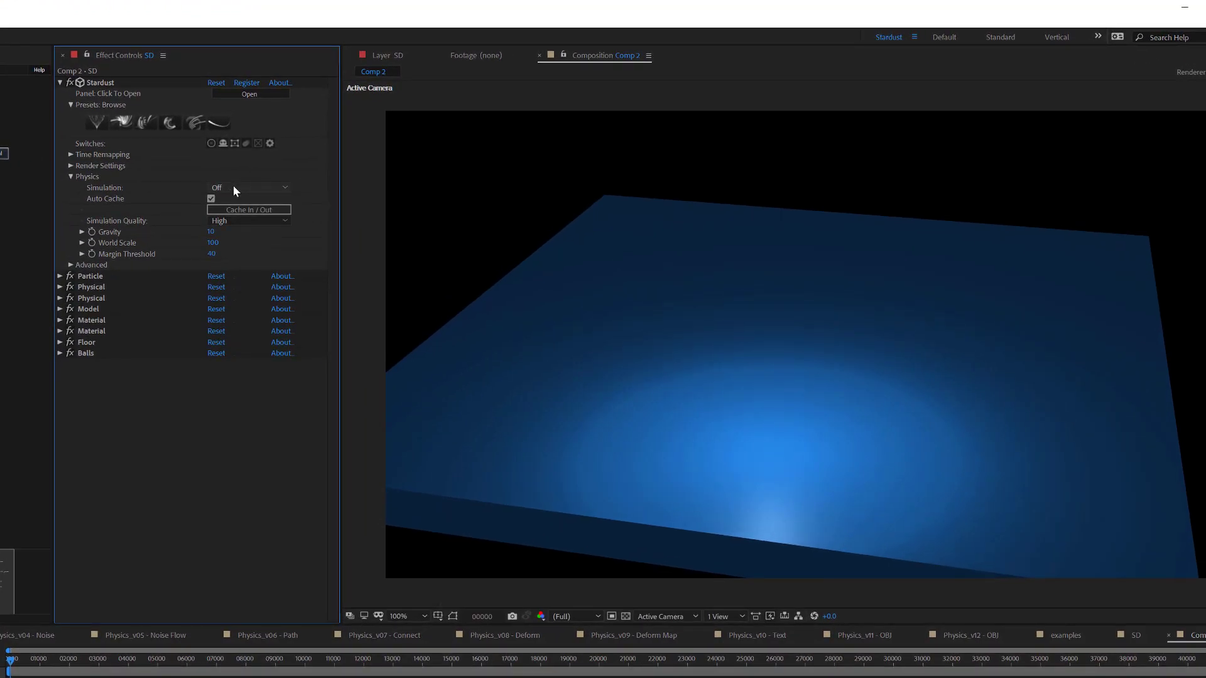
Set the physics Simulation to On and play the preview.
click(233, 186)
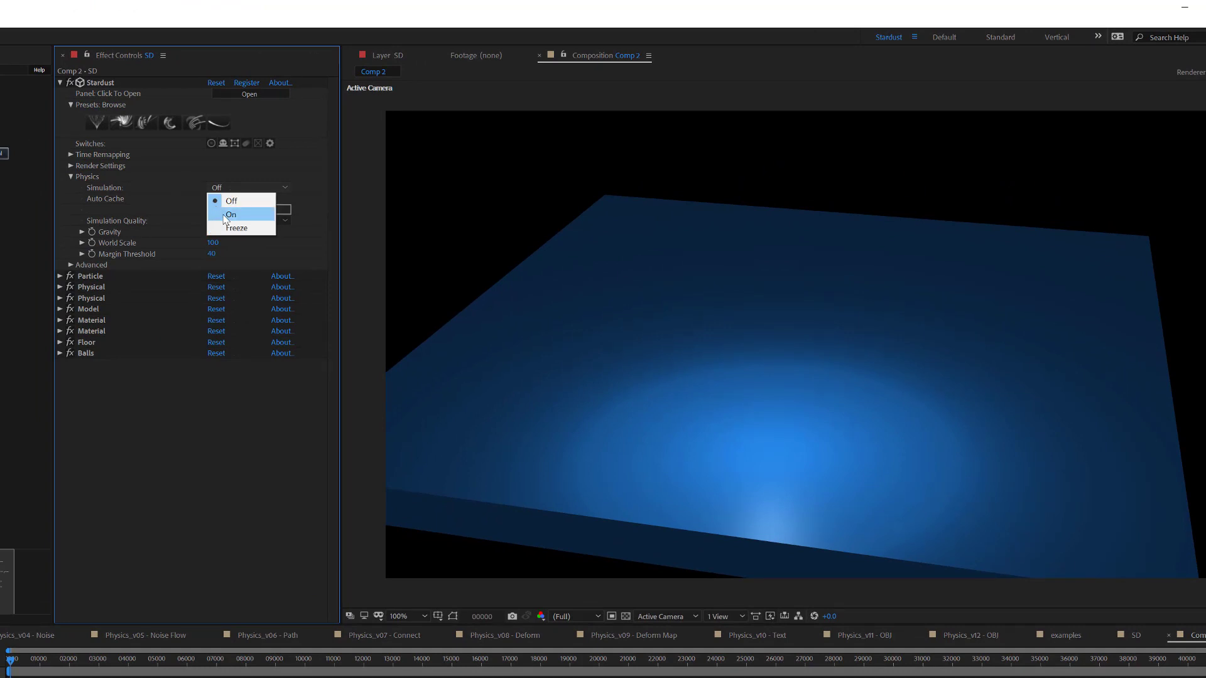
click(226, 215)
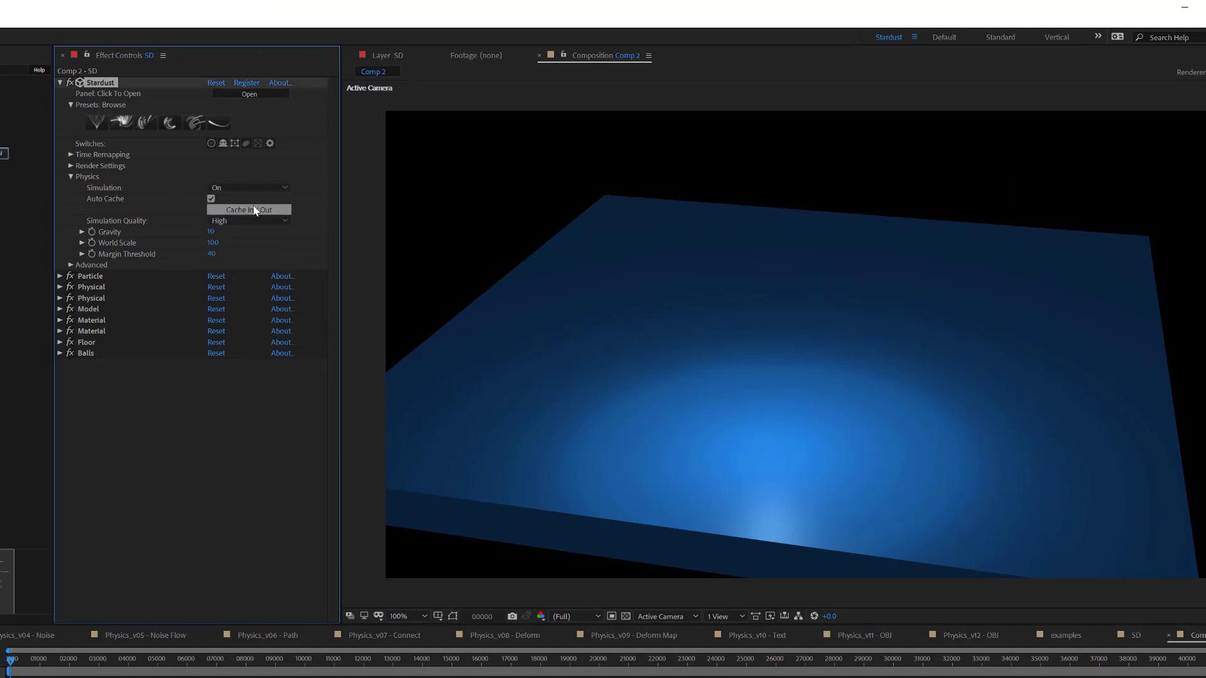
click(251, 187)
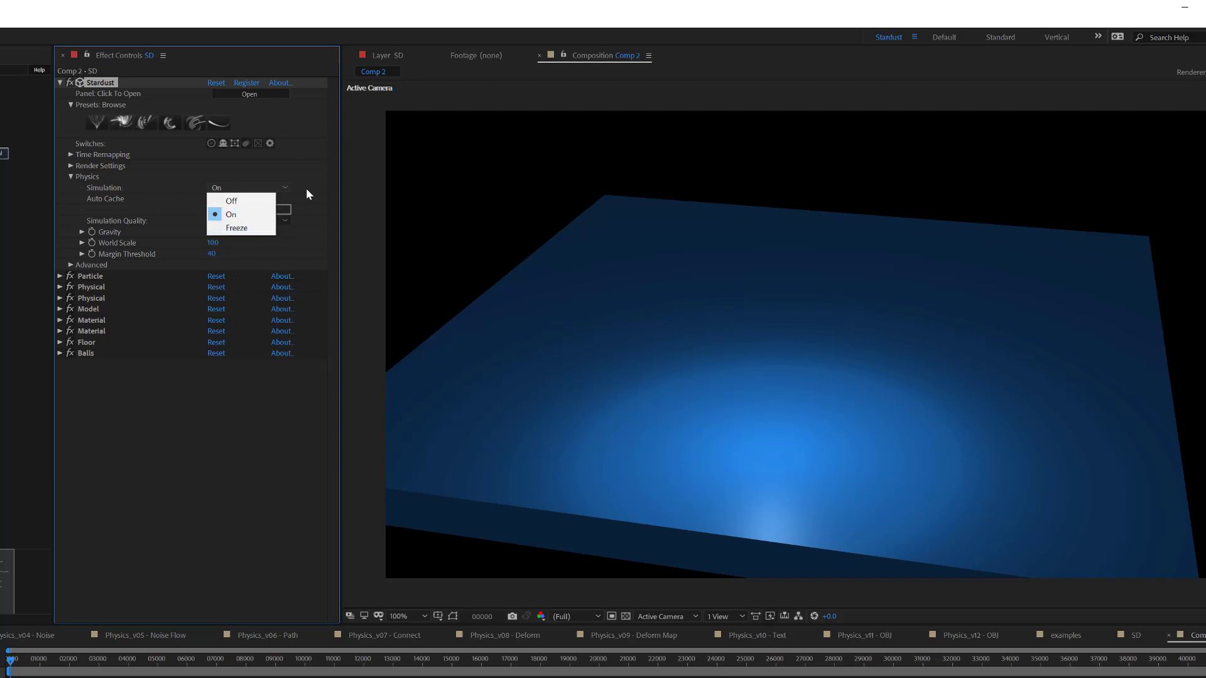
click(306, 190)
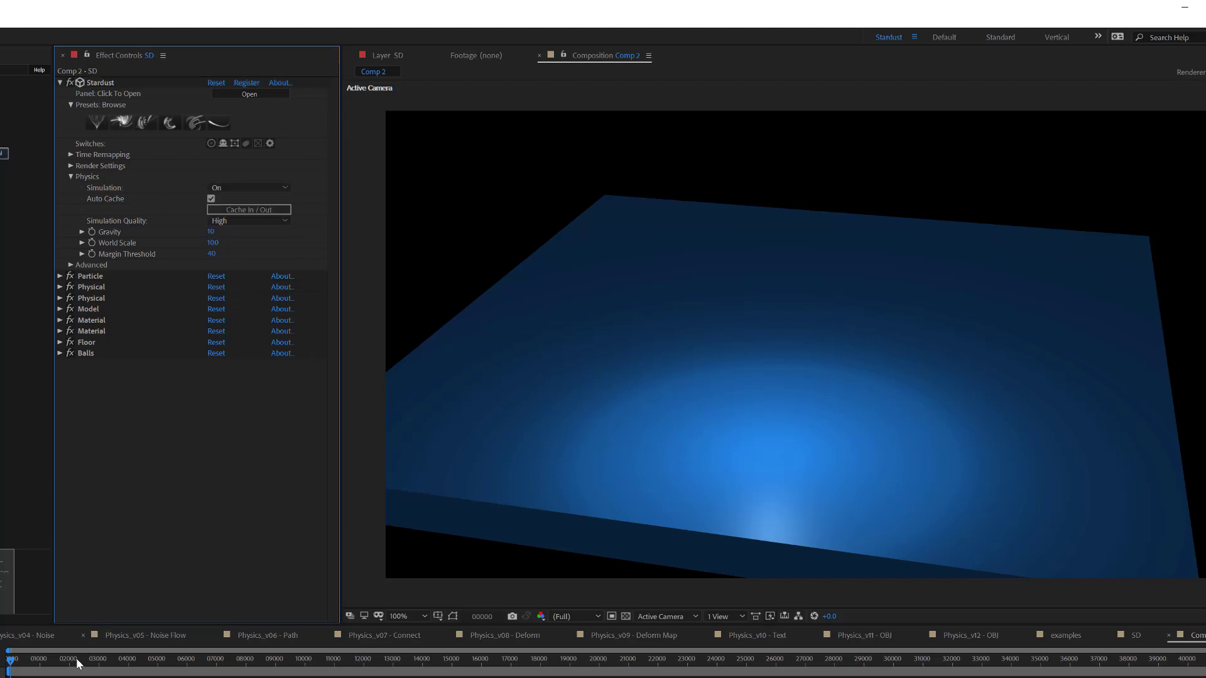
key(space)
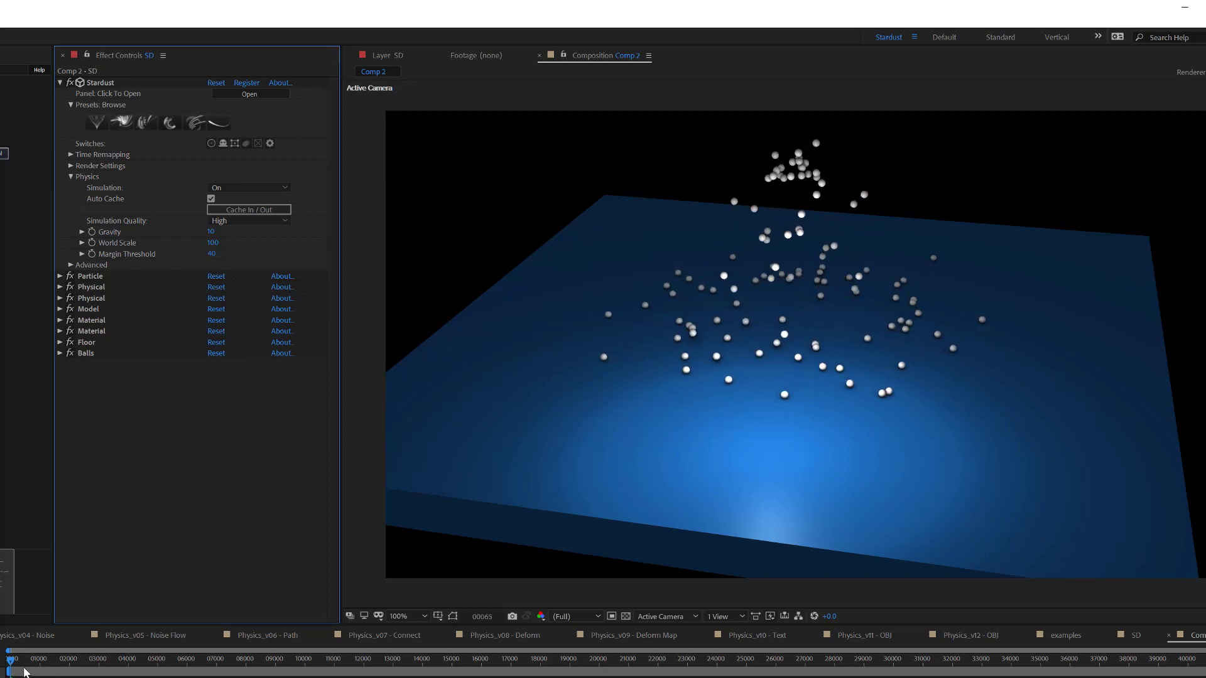
Zoom into the timeline ruler while the preview plays to frame 54.
scroll(26, 672, up, 6)
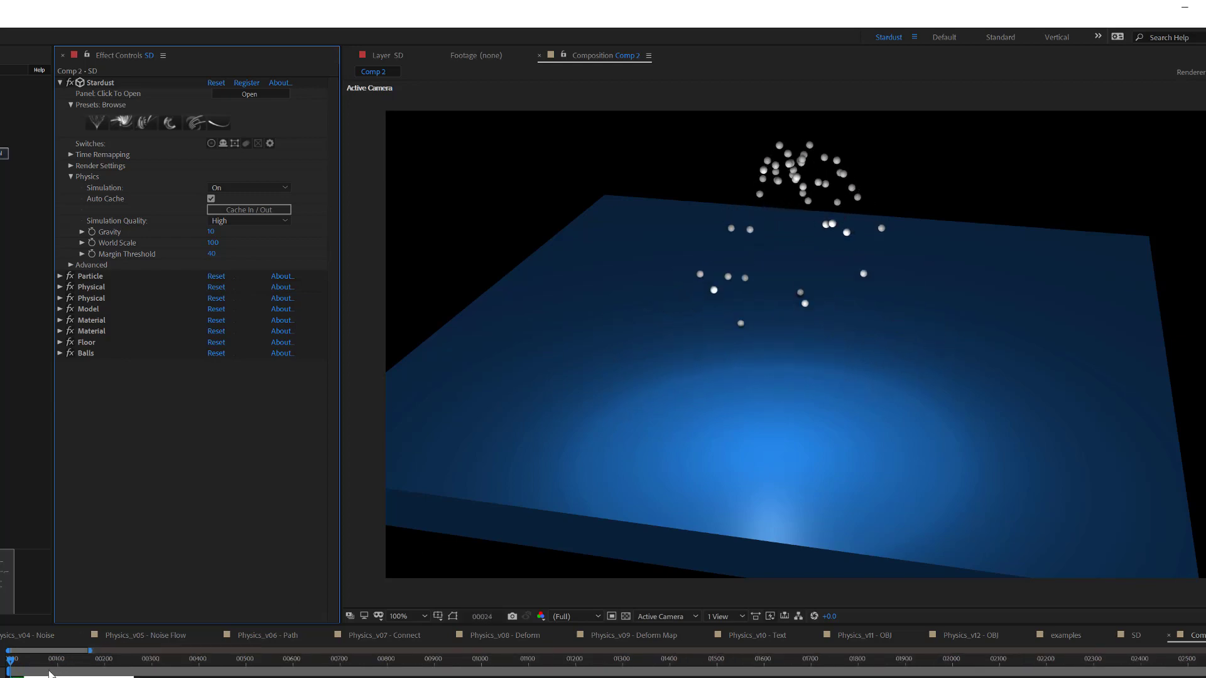
scroll(27, 672, up, 3)
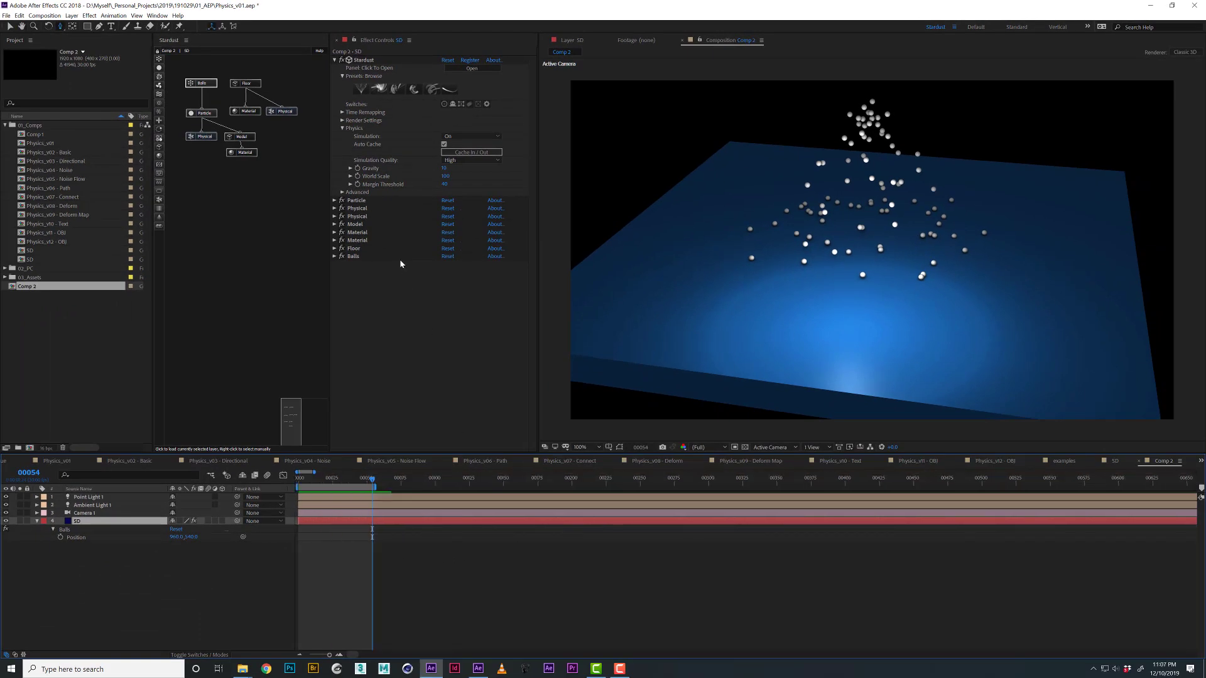
Reposition the Balls, Particle and Physical nodes, then select the Model and Material nodes.
drag(194, 84, 180, 91)
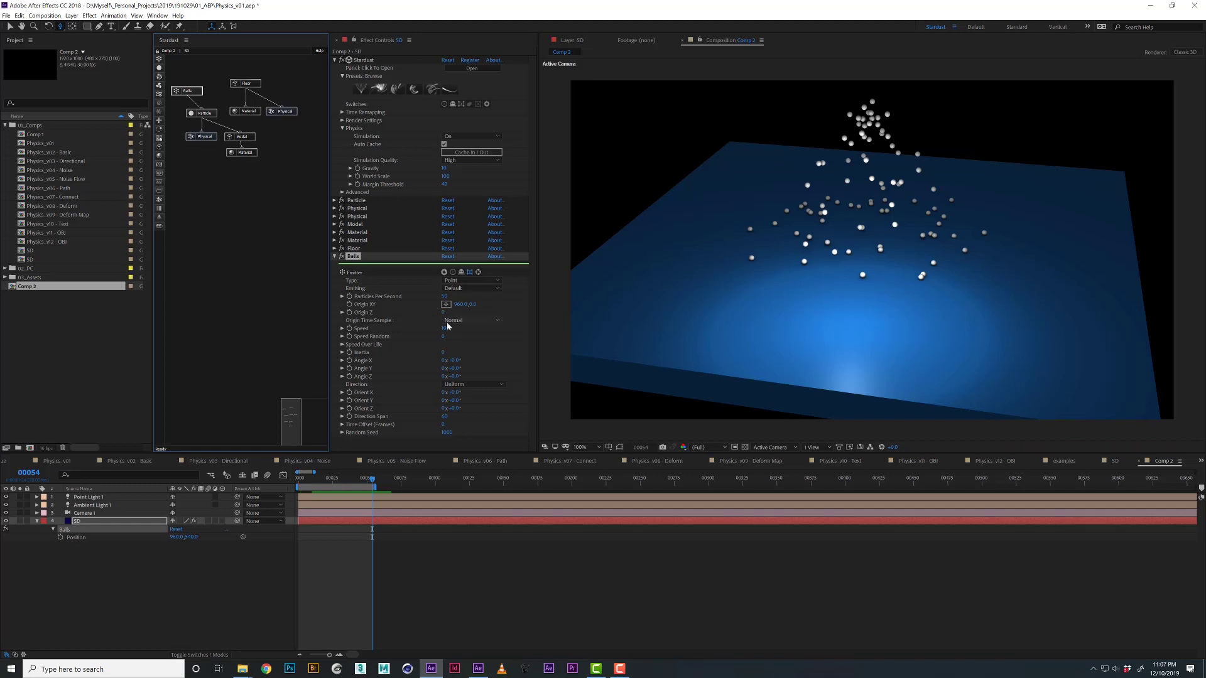
drag(193, 118, 182, 116)
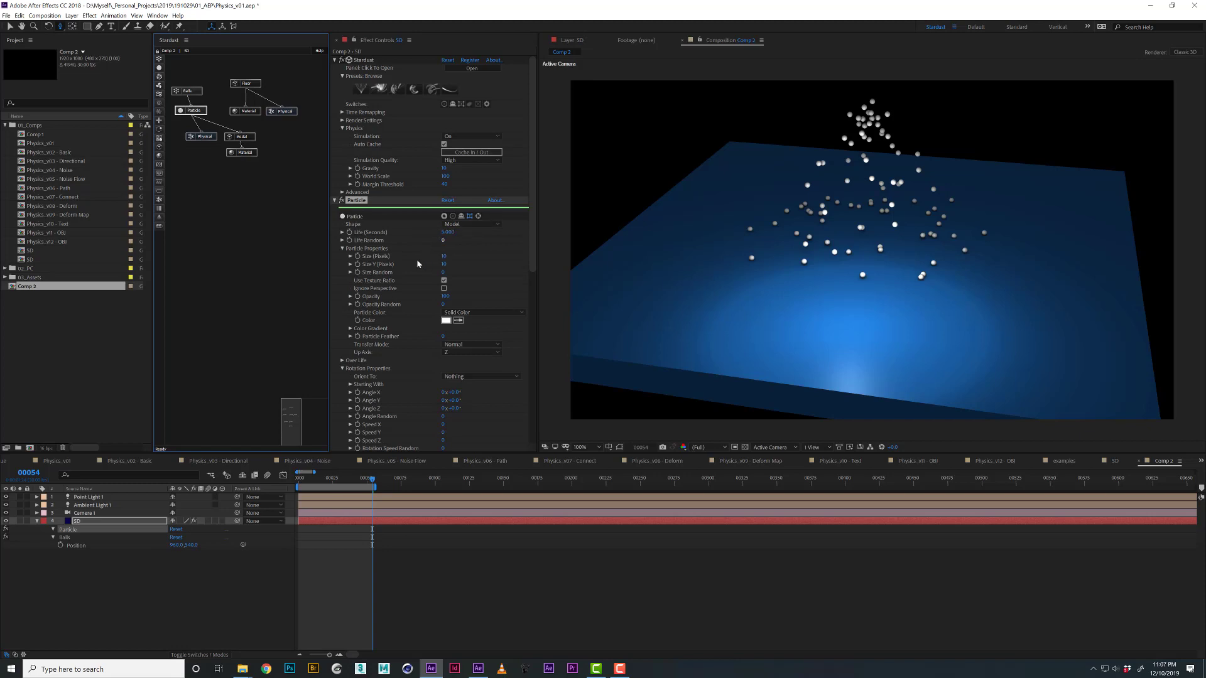
drag(195, 140, 185, 145)
click(243, 140)
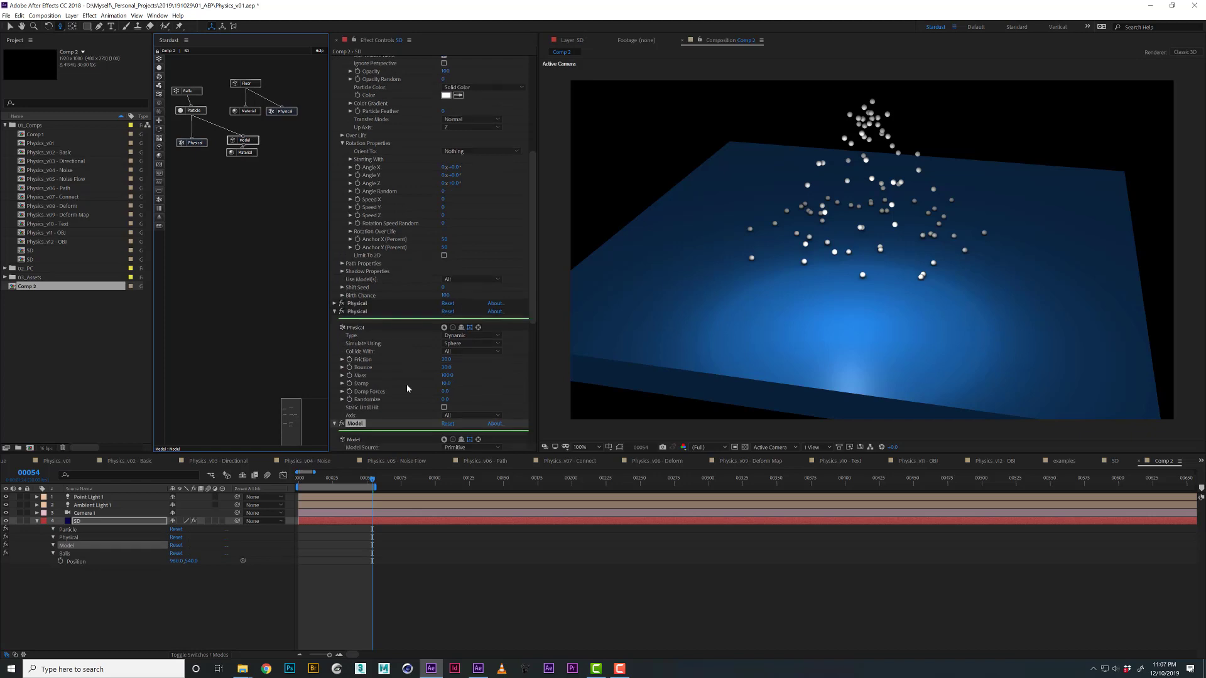
scroll(402, 374, down, 3)
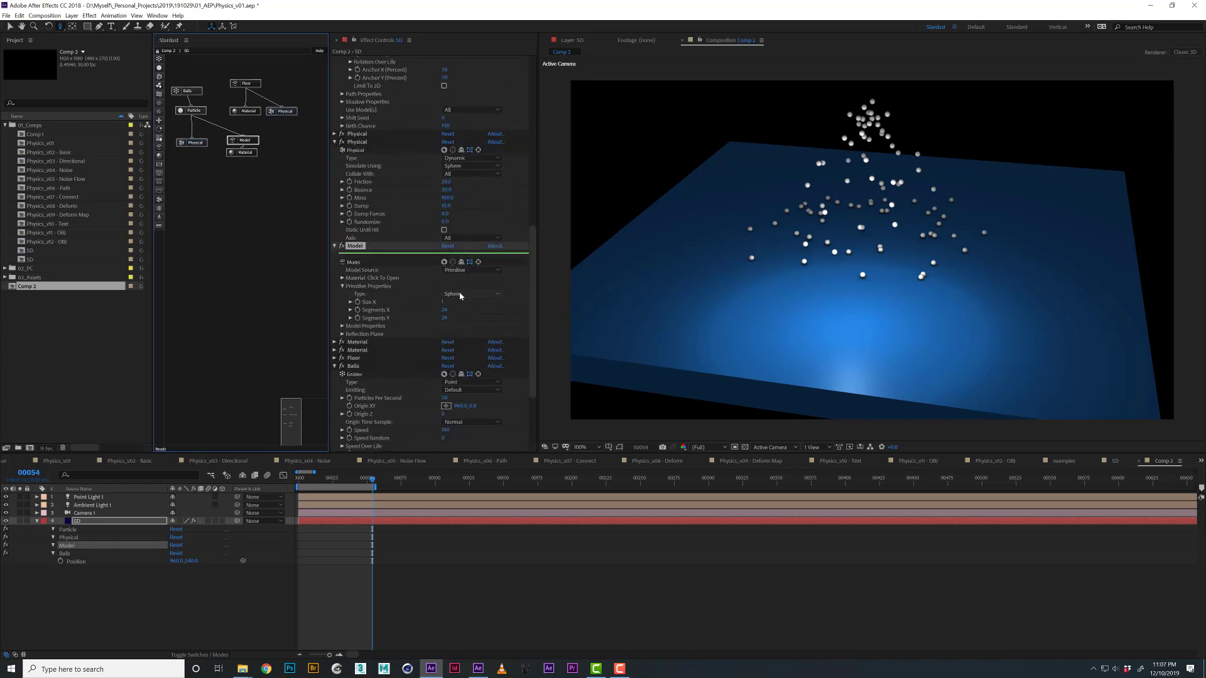
drag(243, 152, 187, 158)
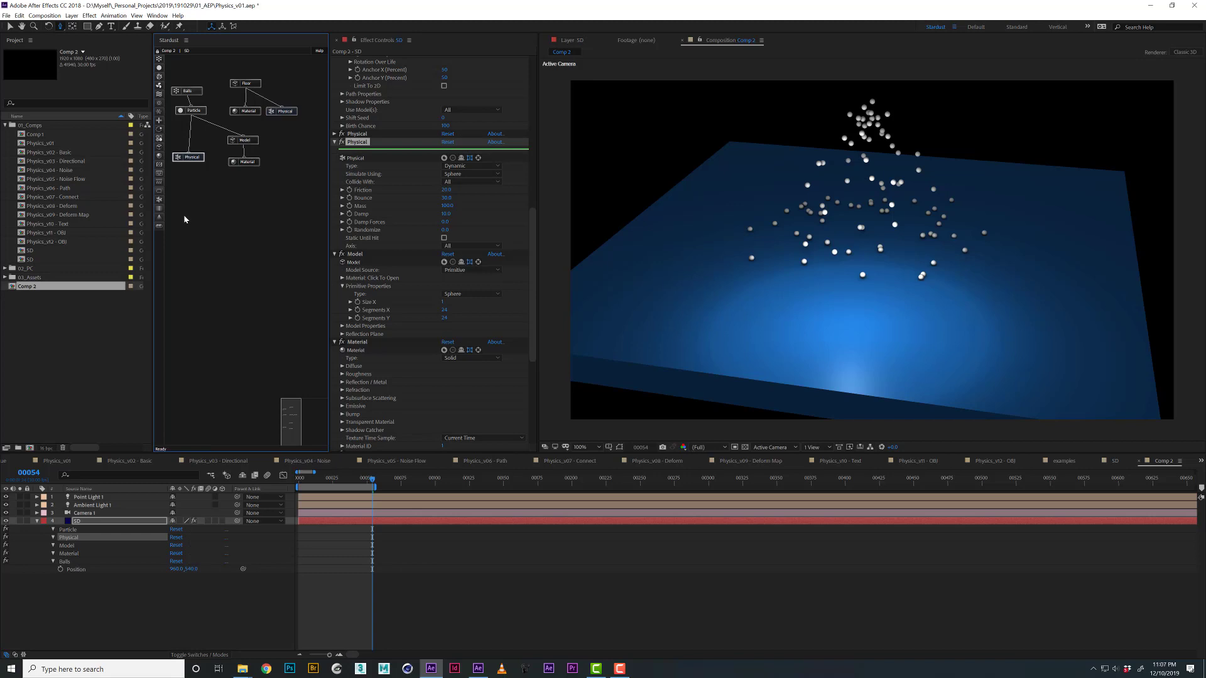
right_click(184, 214)
mouse_move(231, 201)
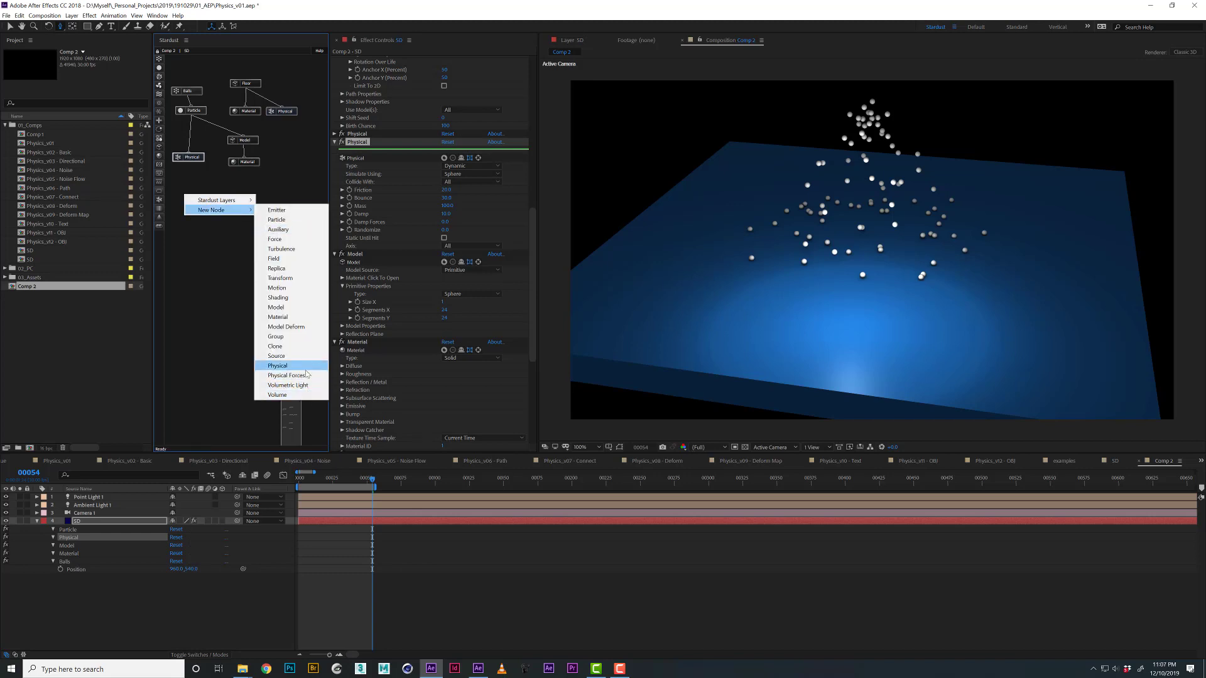
click(231, 368)
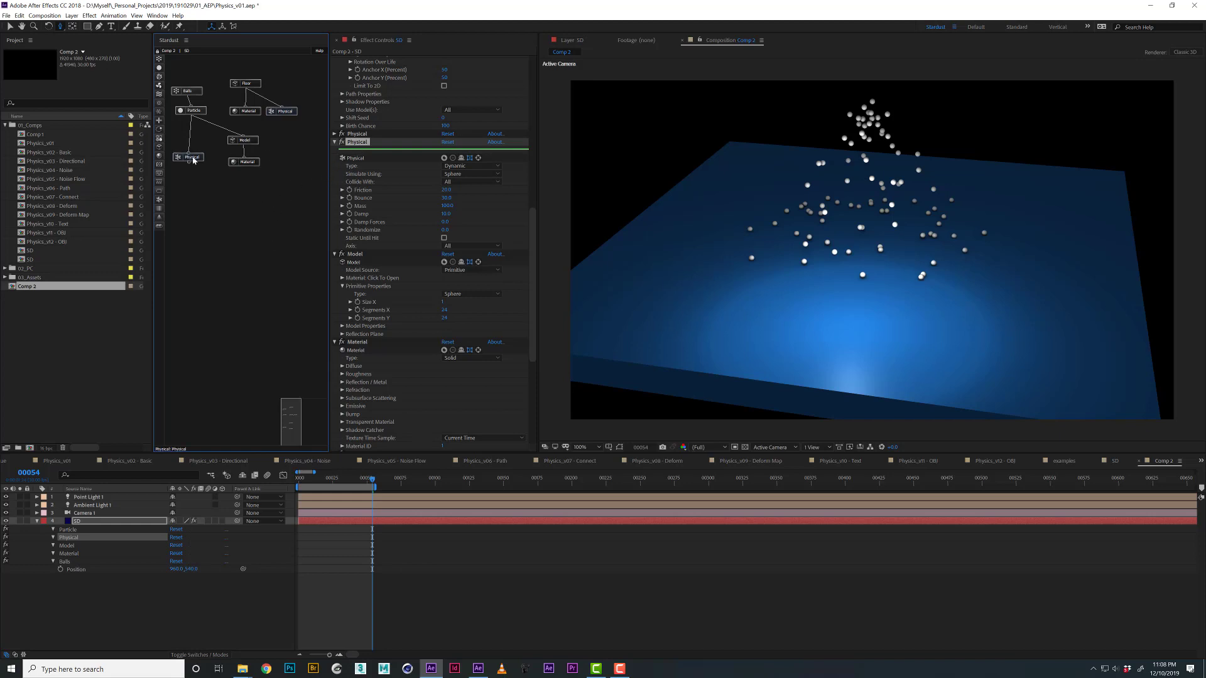
drag(193, 159, 204, 161)
click(481, 166)
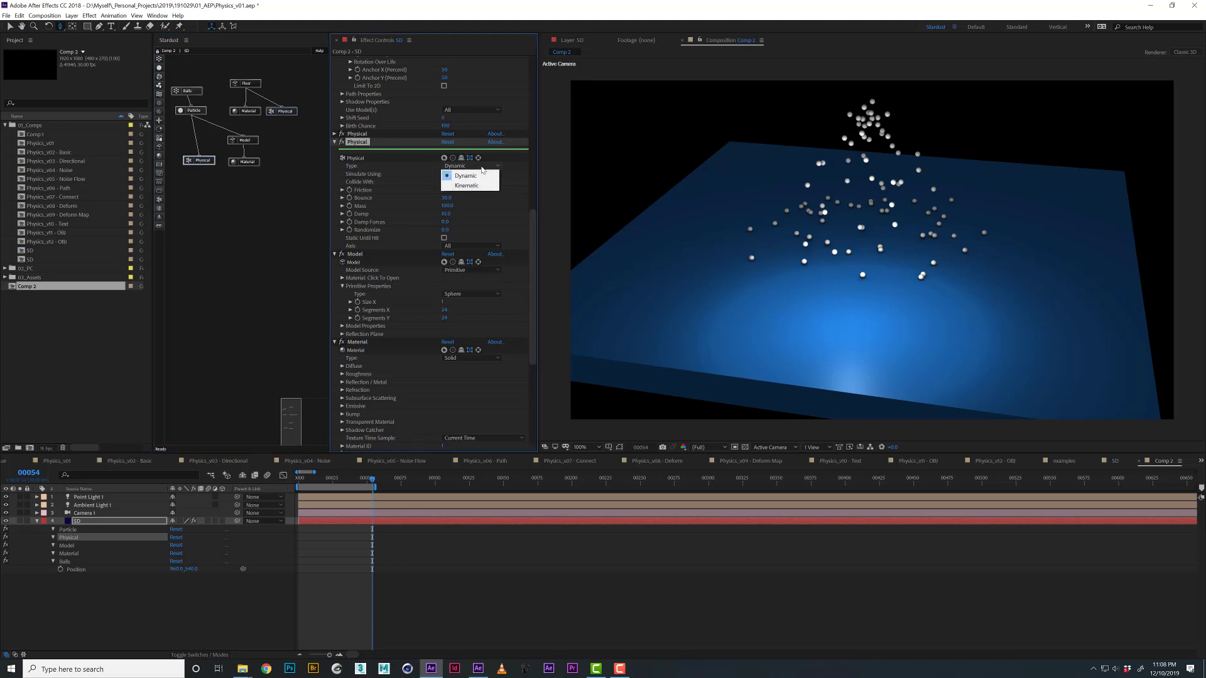
click(492, 177)
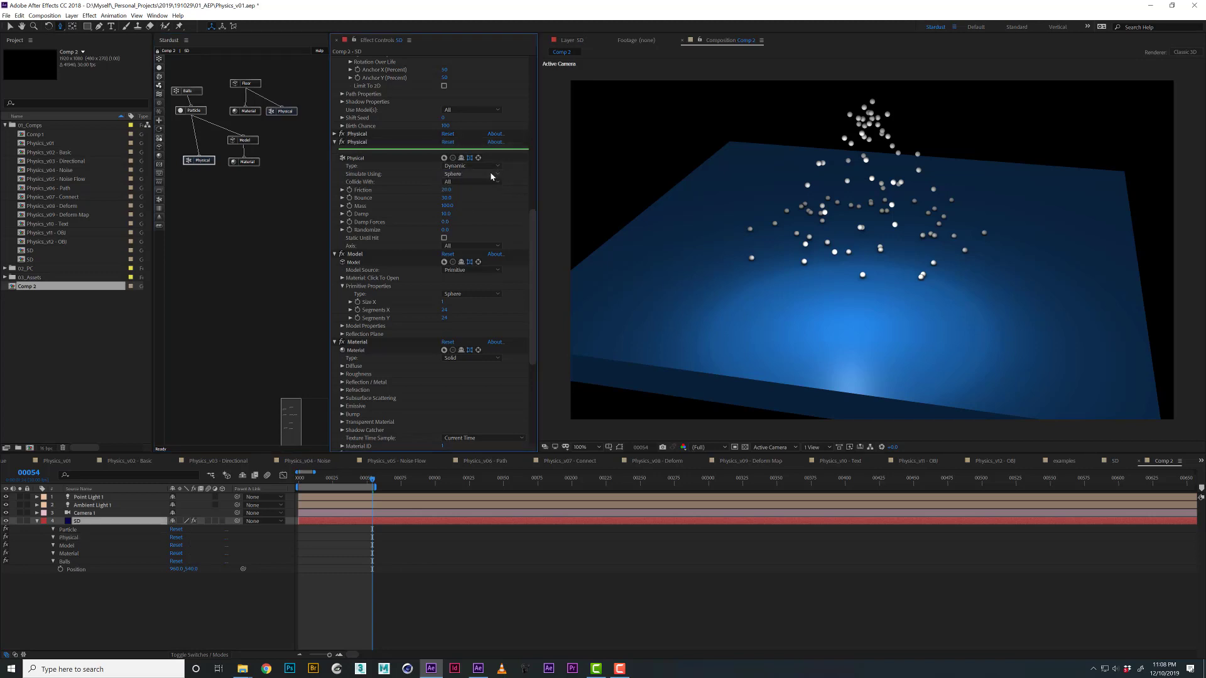
click(492, 175)
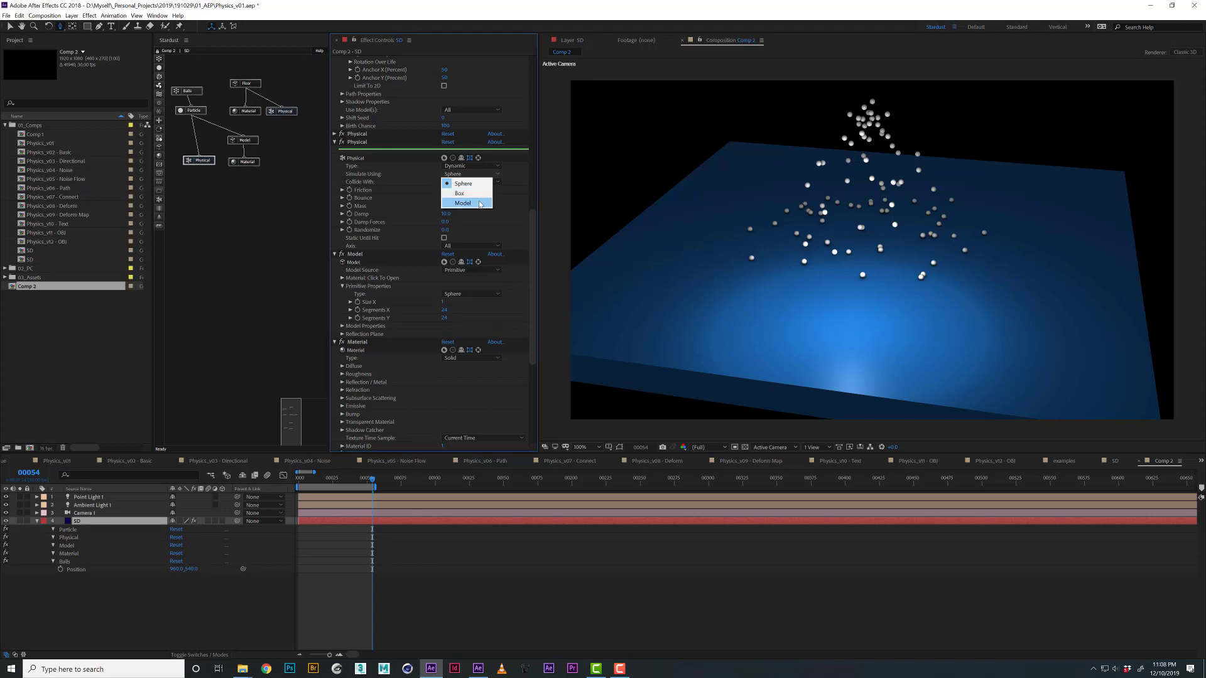
click(513, 187)
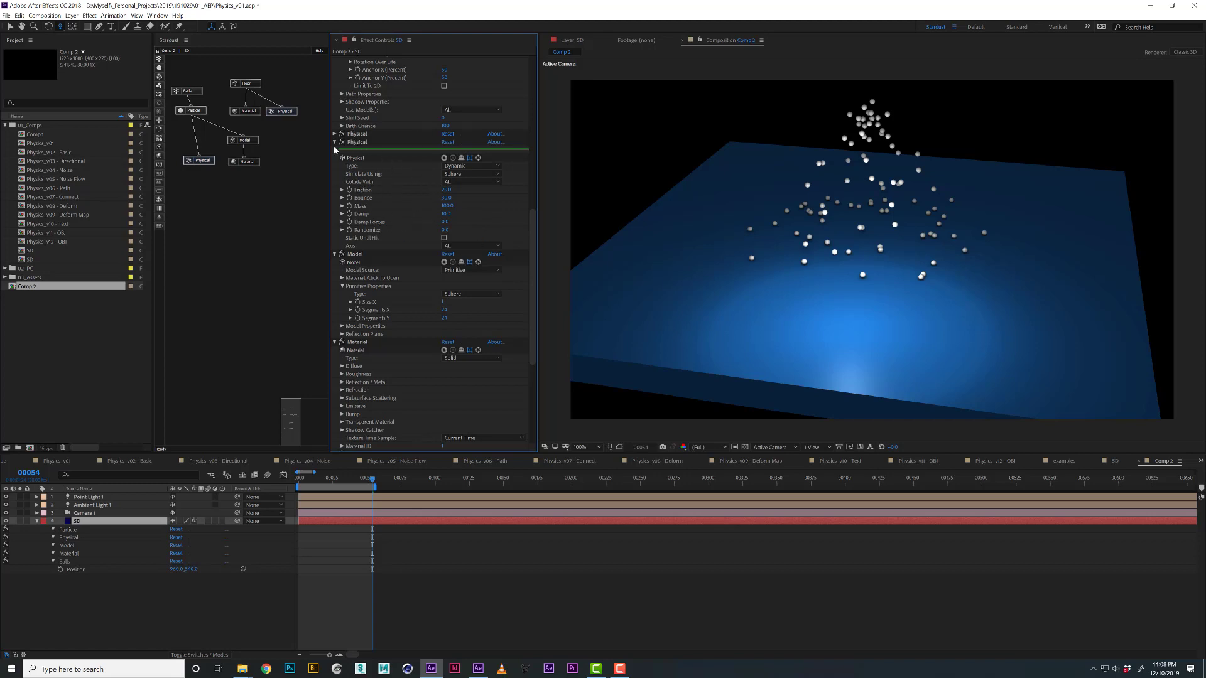
Rearrange the Physical, Model/Material and Floor nodes in the Stardust graph.
click(200, 162)
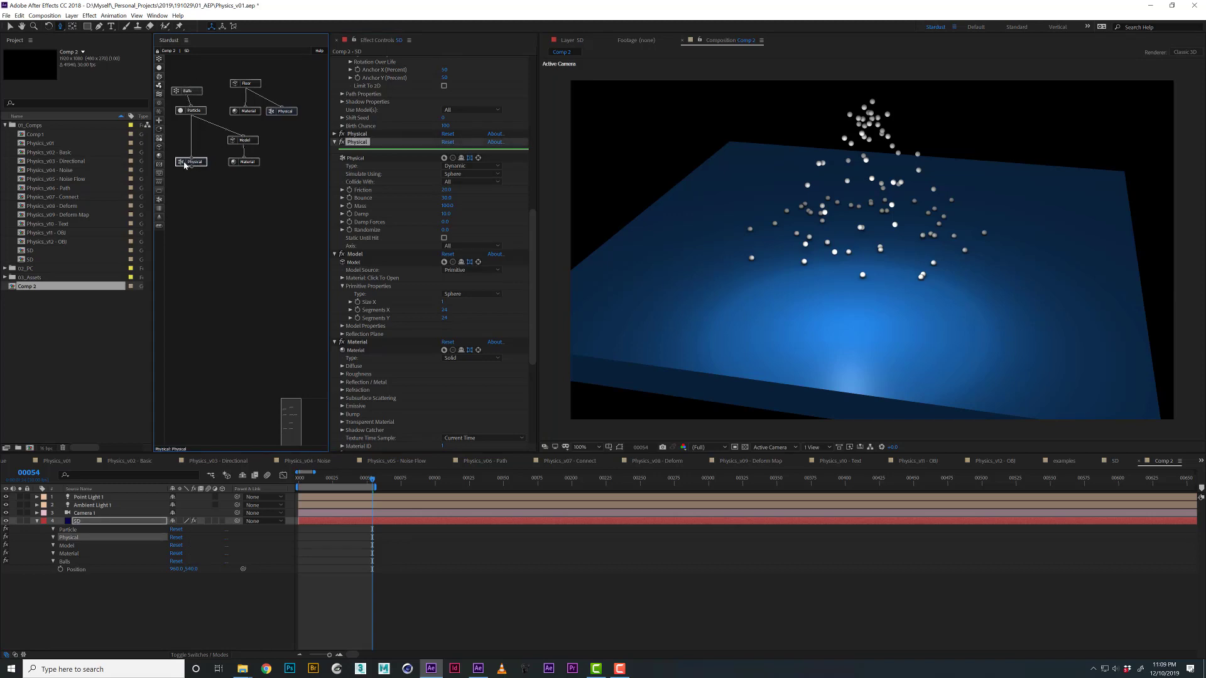
drag(186, 162, 184, 159)
drag(272, 134, 233, 142)
click(241, 84)
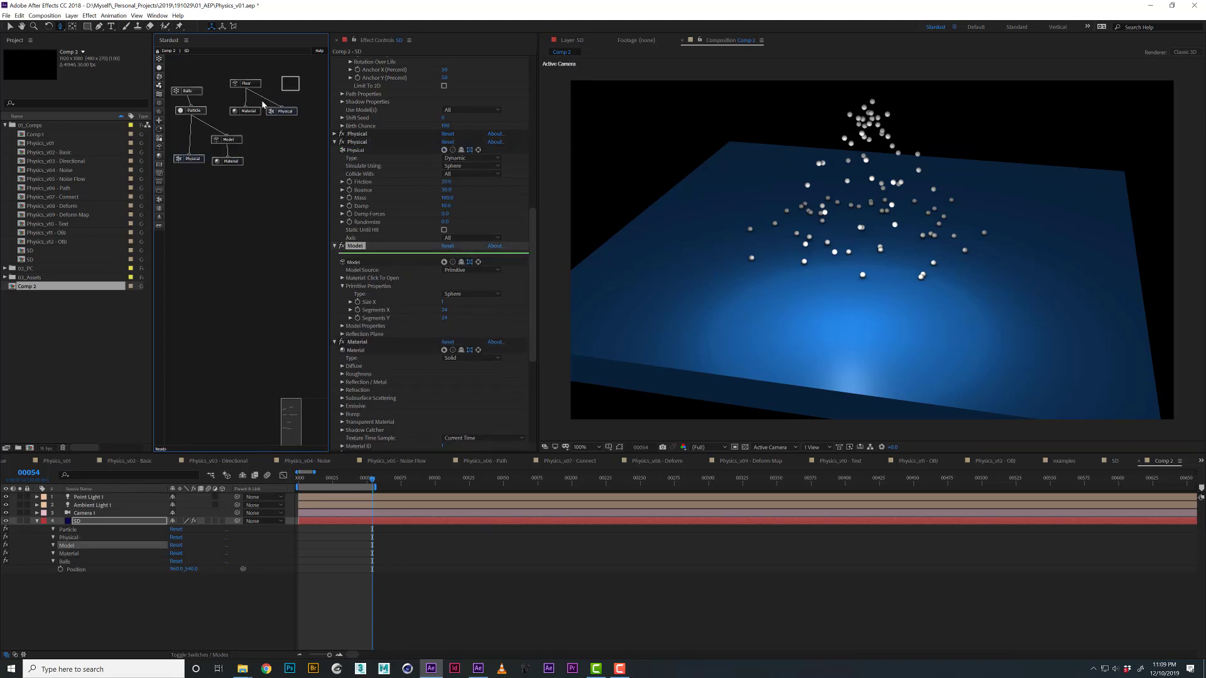
drag(241, 88, 255, 85)
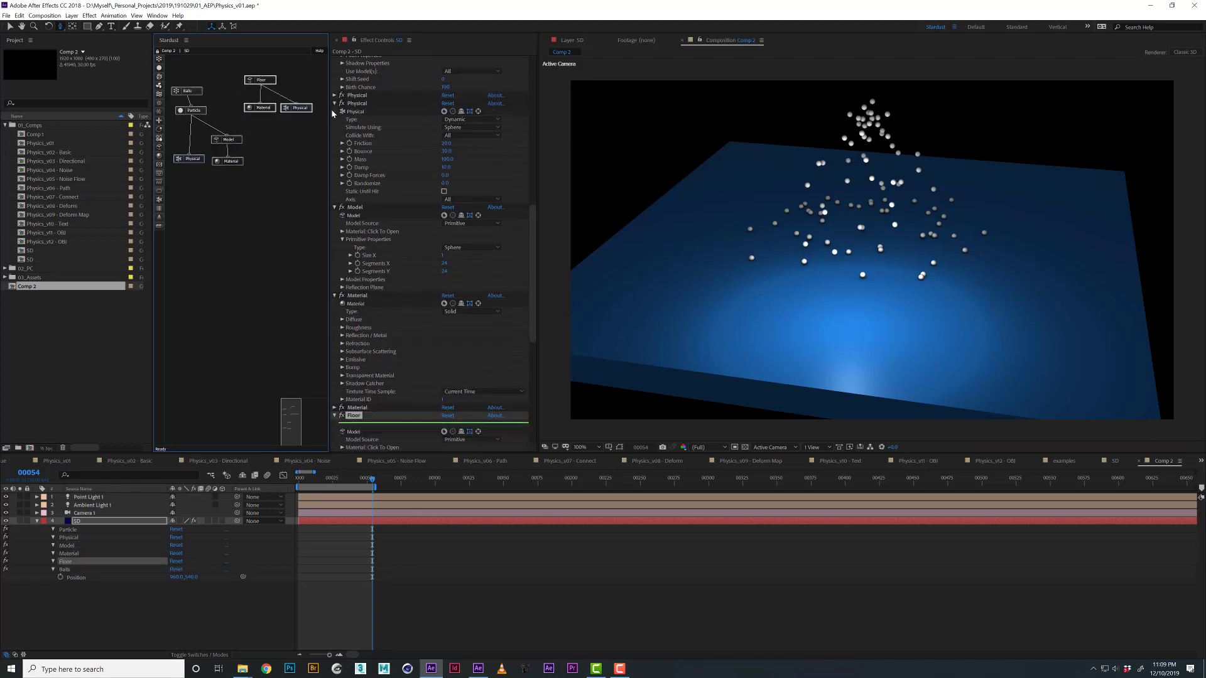
scroll(383, 333, down, 3)
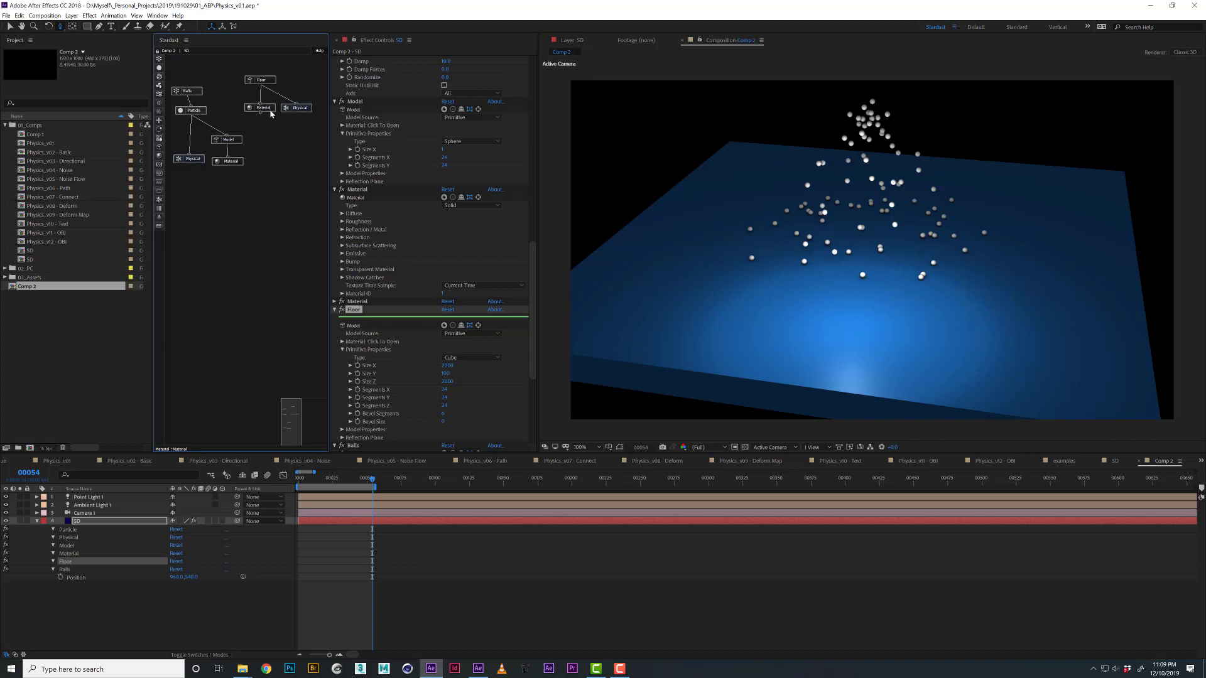
Edit the floor's Physical Mass and check Collide With, keeping the balls colliding with All.
click(289, 108)
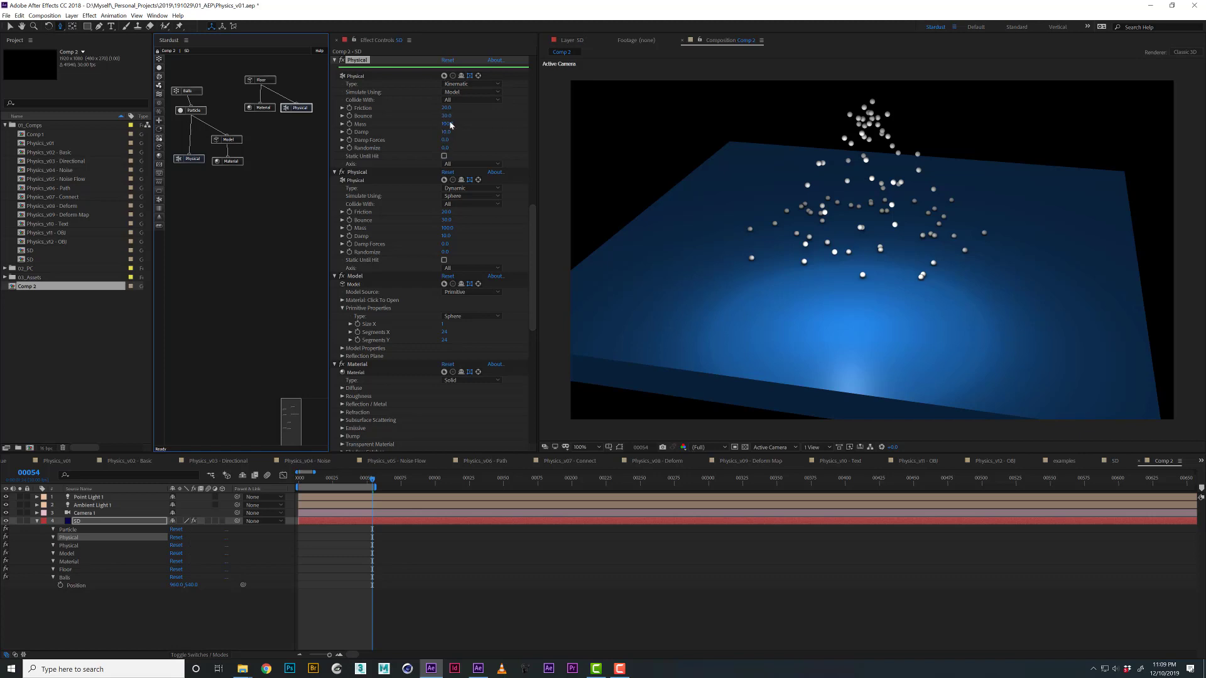
key(Tab)
key(Tab)
key(Tab)
click(485, 101)
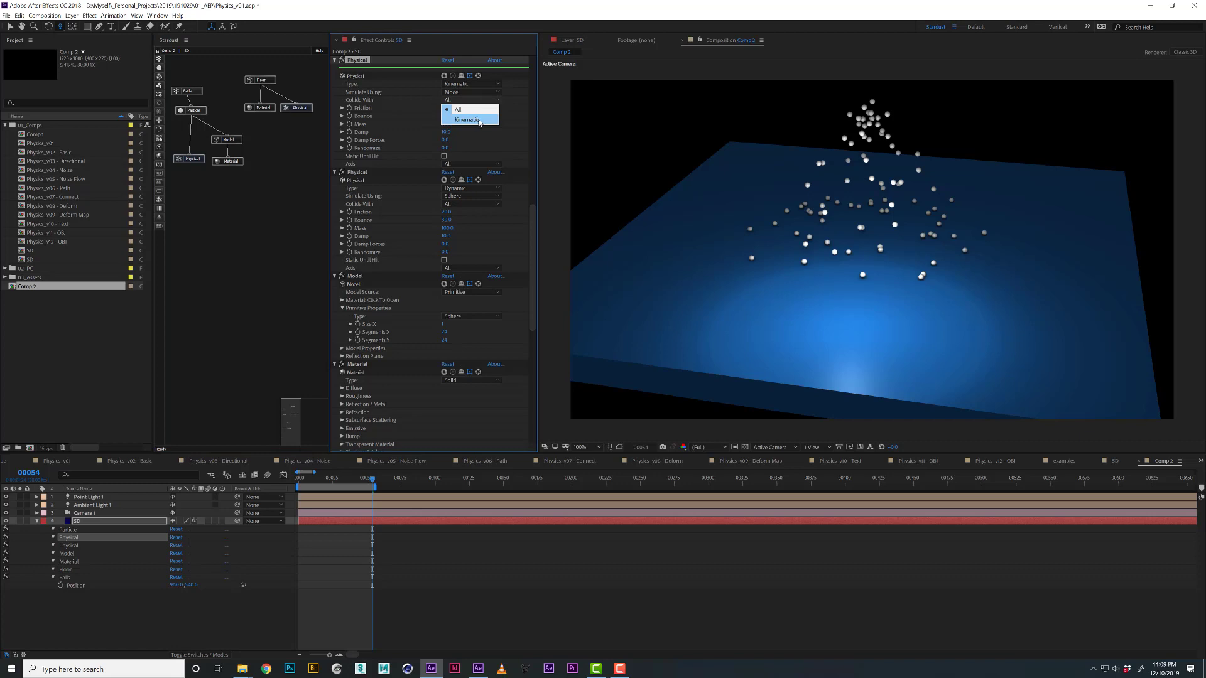
click(197, 157)
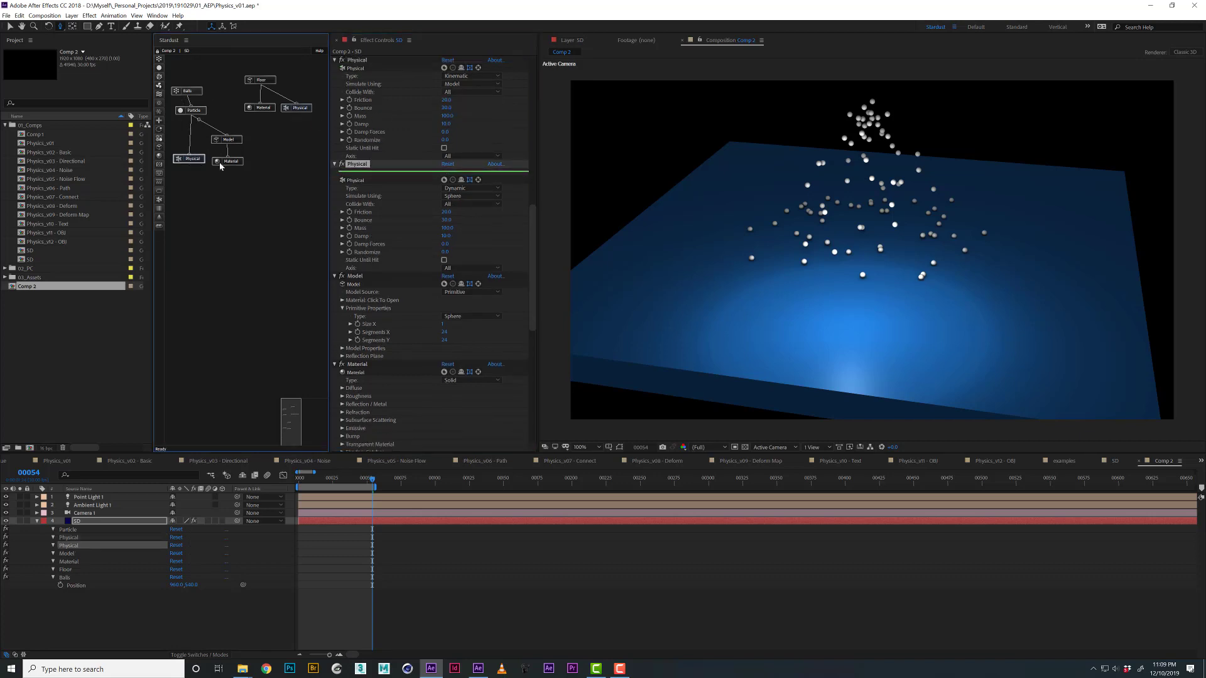
click(488, 204)
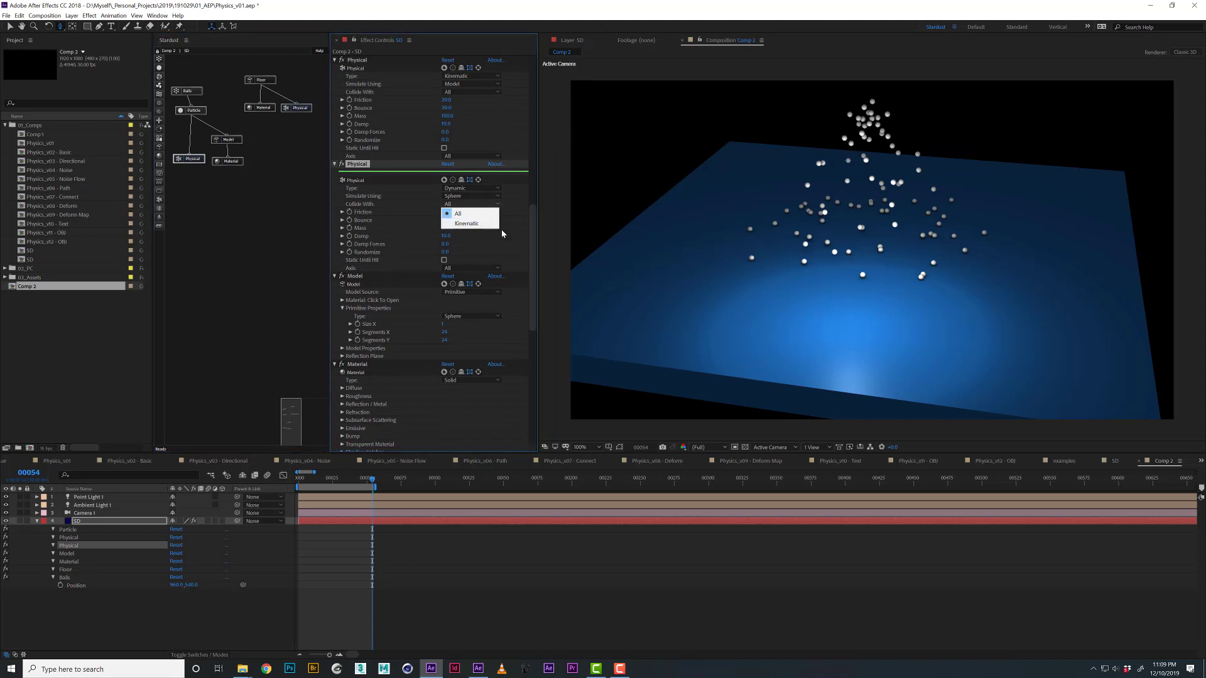
click(396, 202)
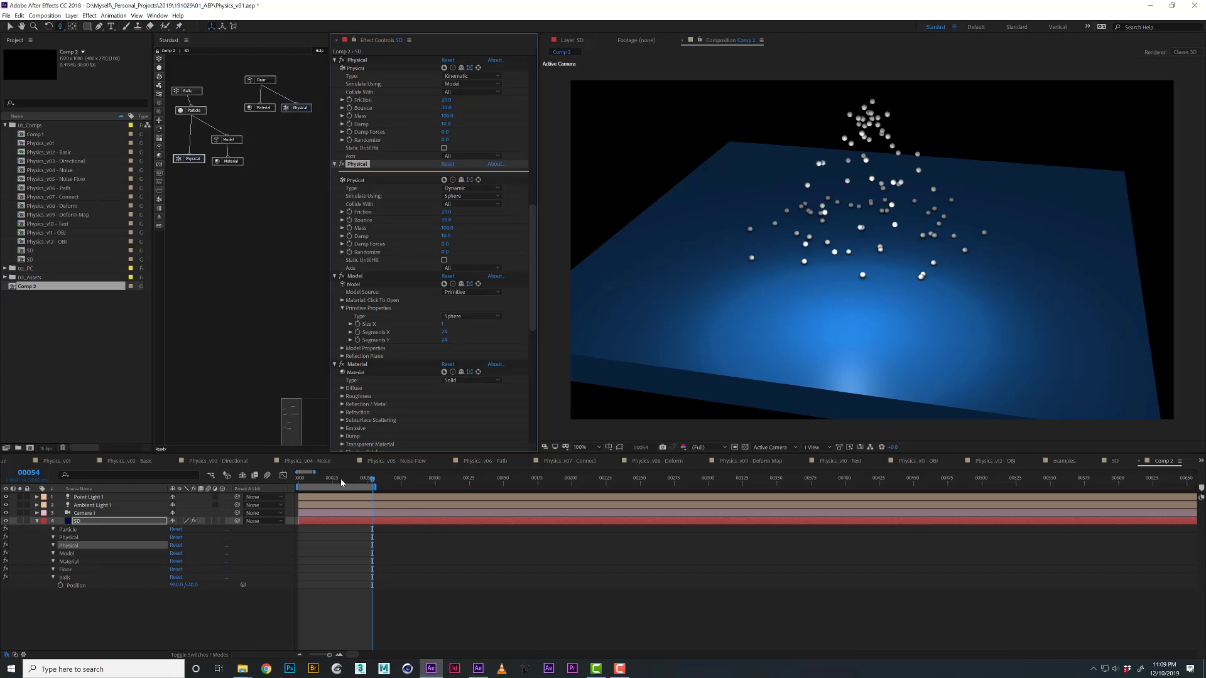
Scrub the playhead back to frame 6 and collapse all effect groups.
drag(353, 485, 306, 485)
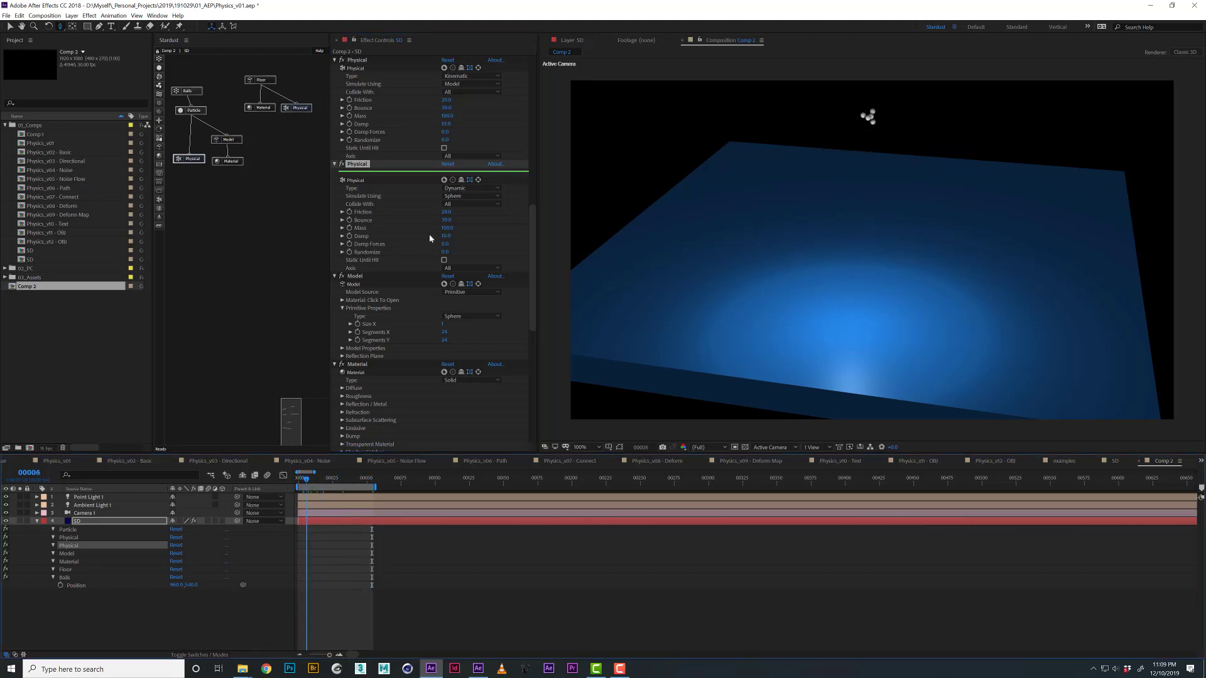
click(360, 167)
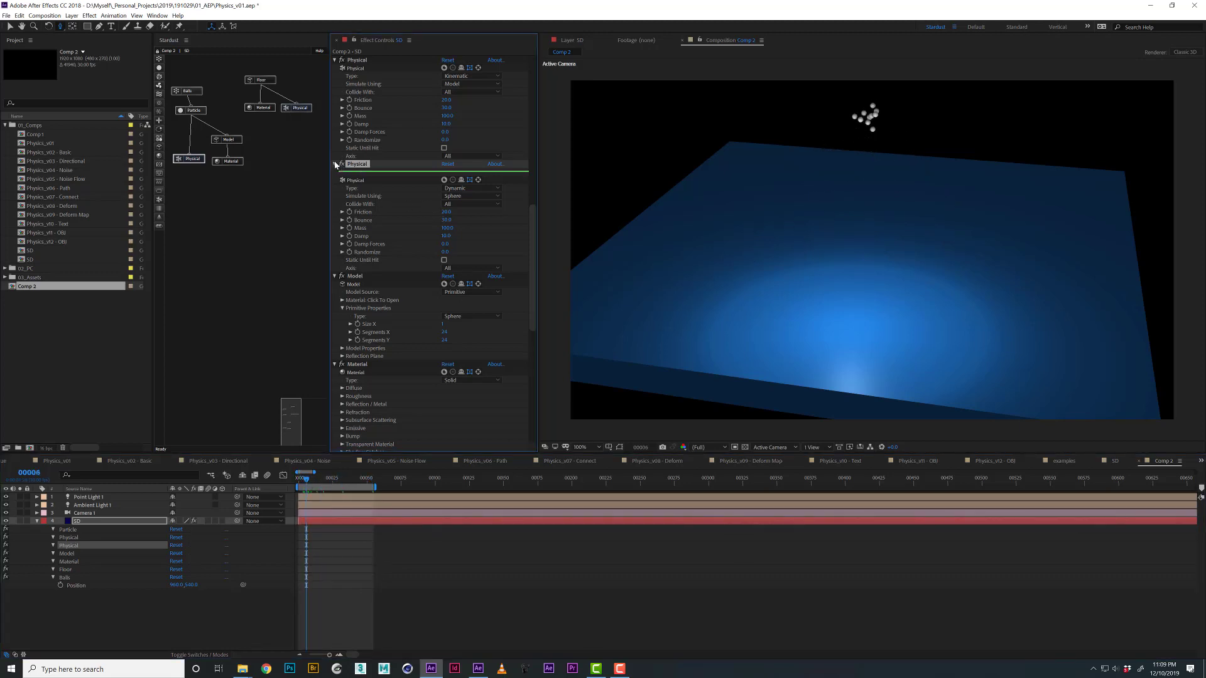
ctrl+click(335, 165)
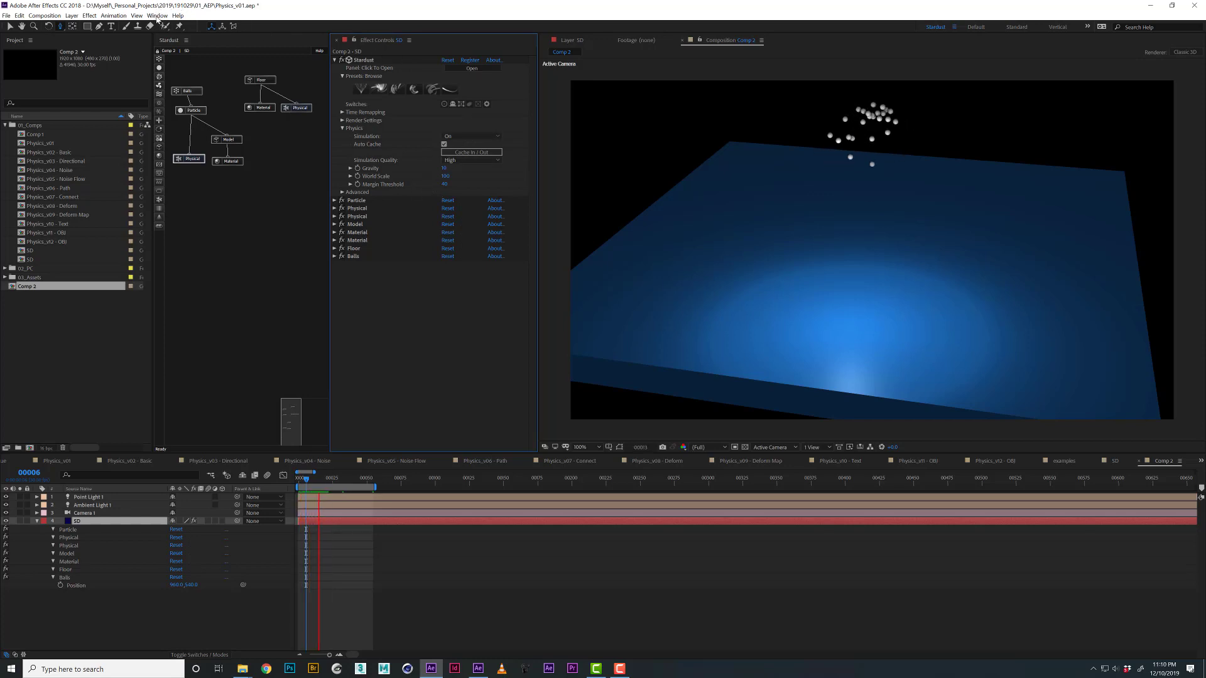
Open the Info panel from the Window menu, then close it.
click(157, 16)
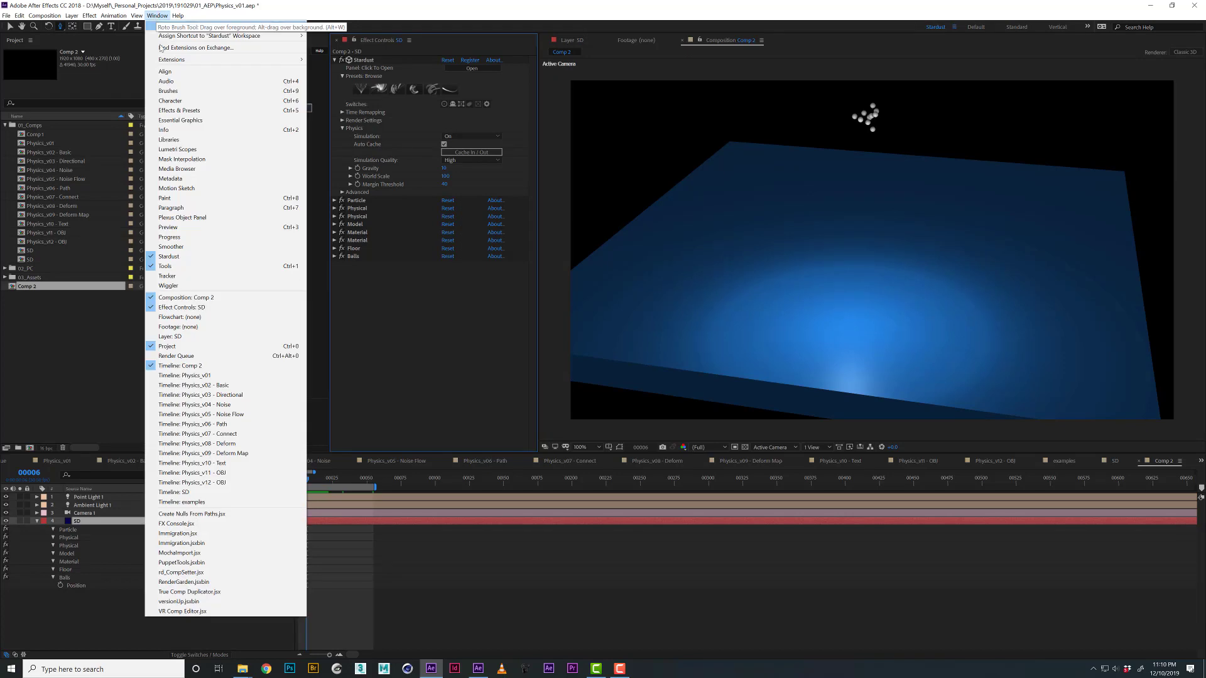
click(191, 130)
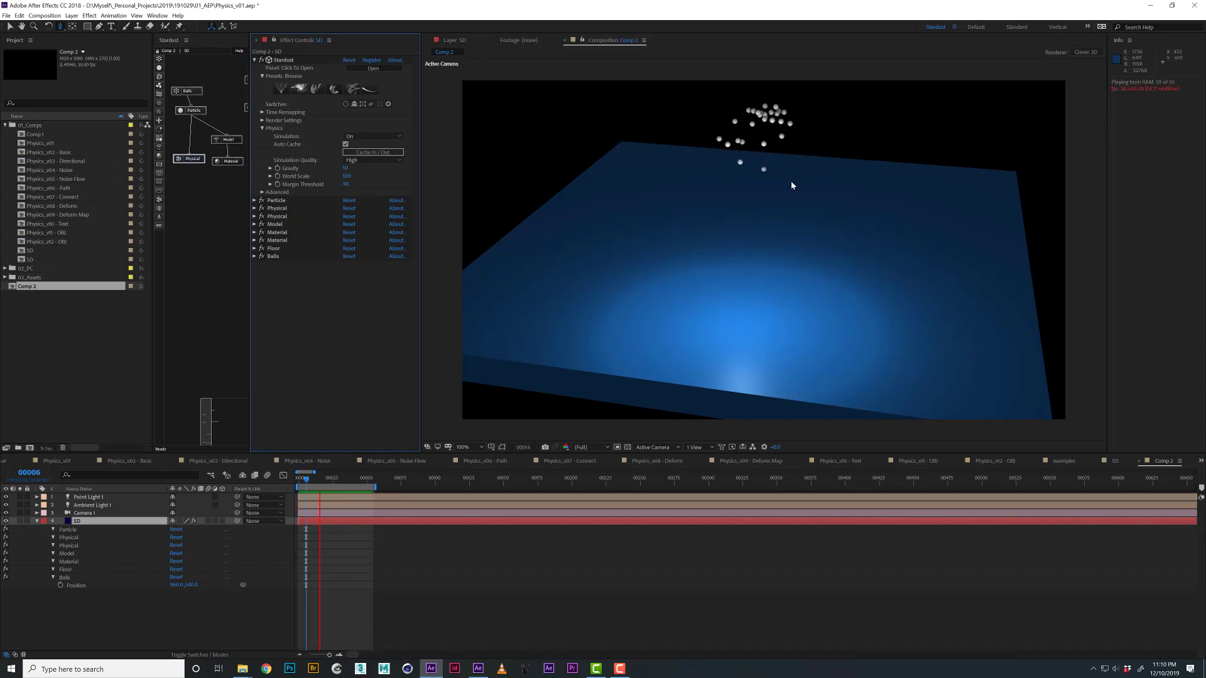
click(1130, 40)
click(1068, 63)
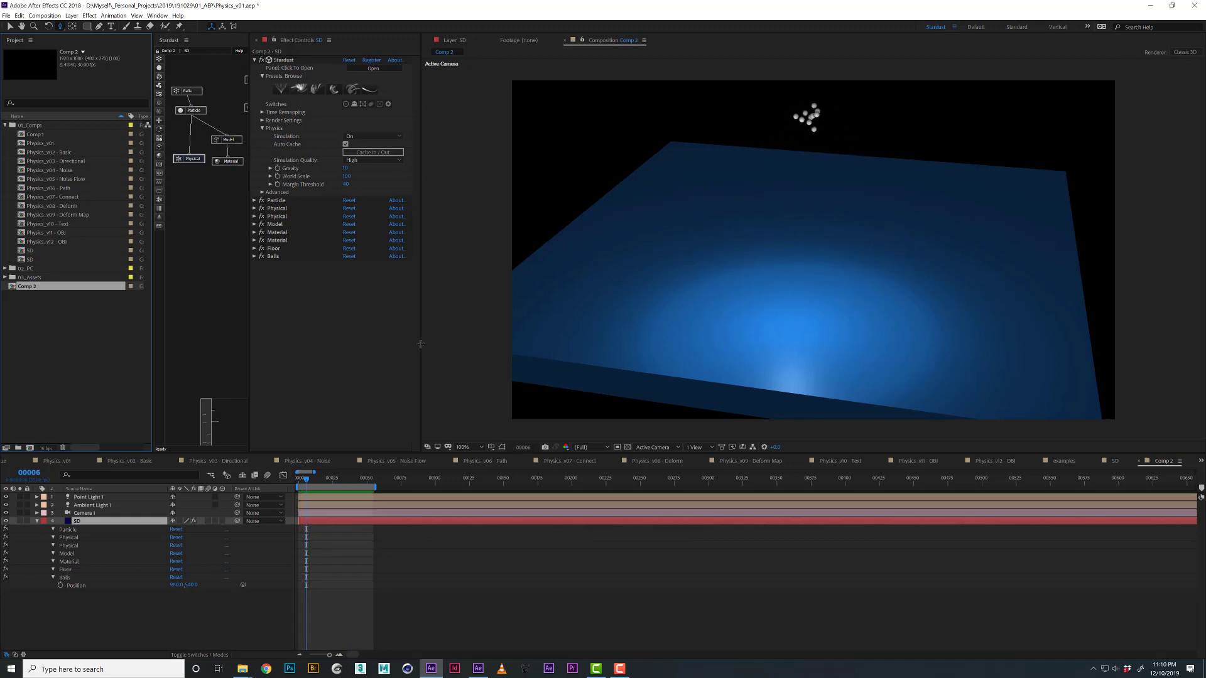
Widen the effect settings and Stardust graph panels and play the simulation.
drag(420, 343, 481, 344)
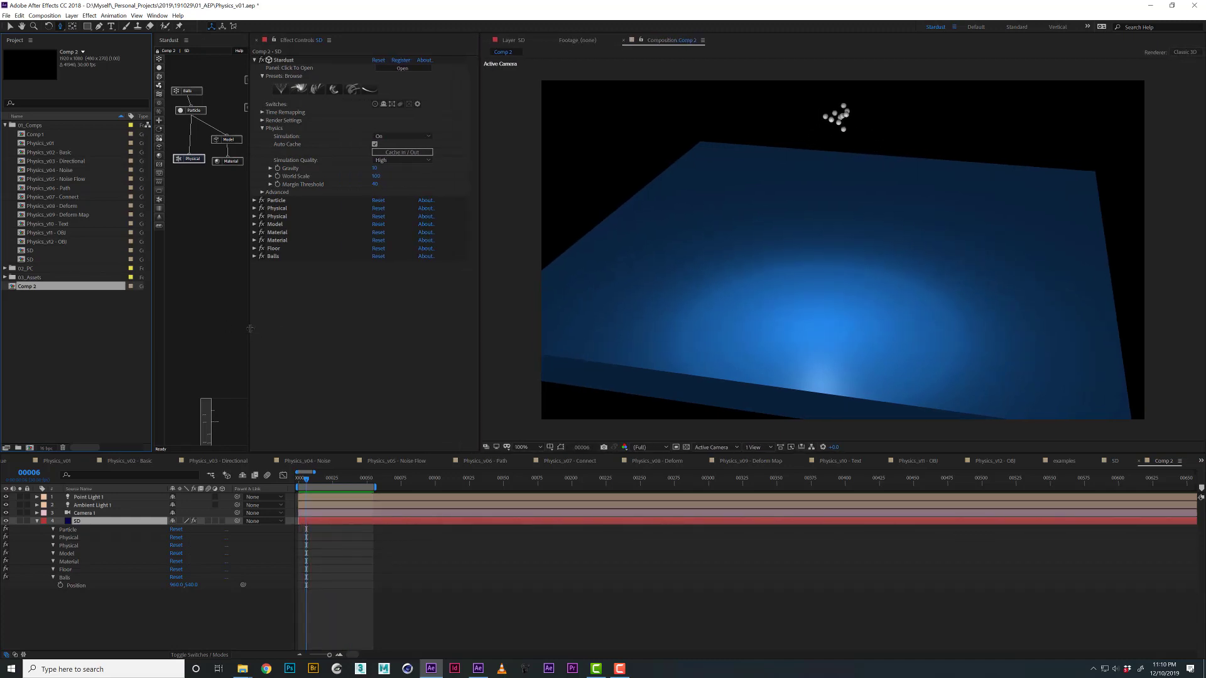
drag(250, 328, 316, 329)
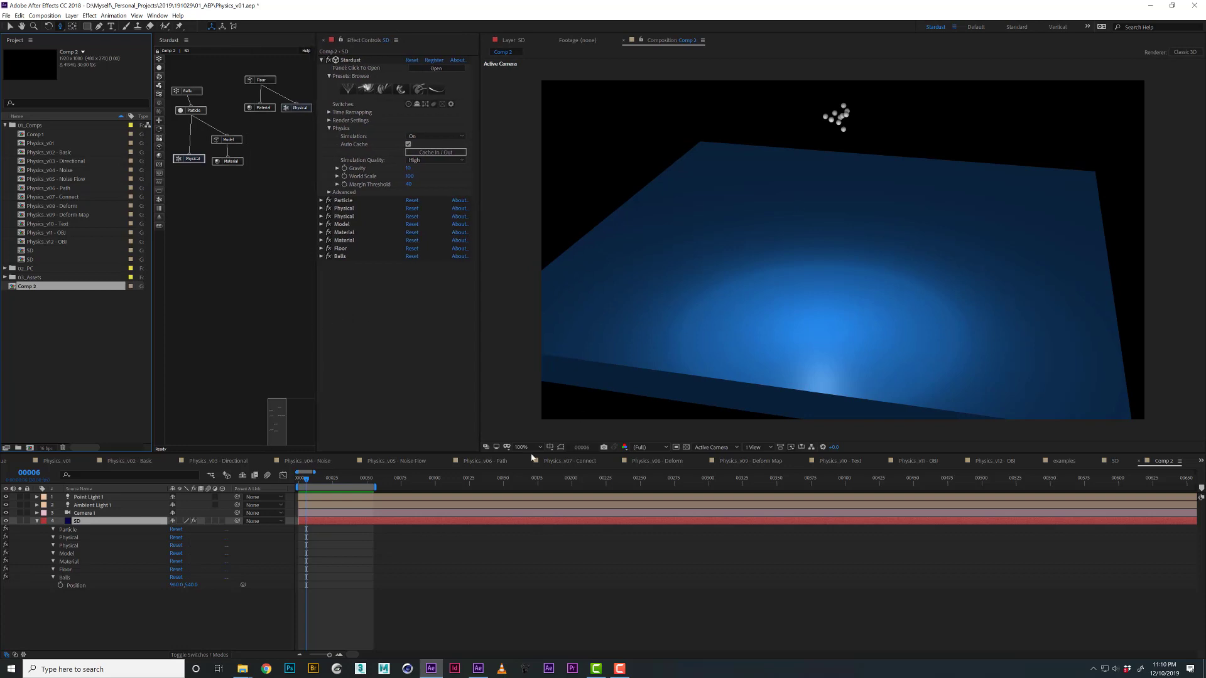
key(space)
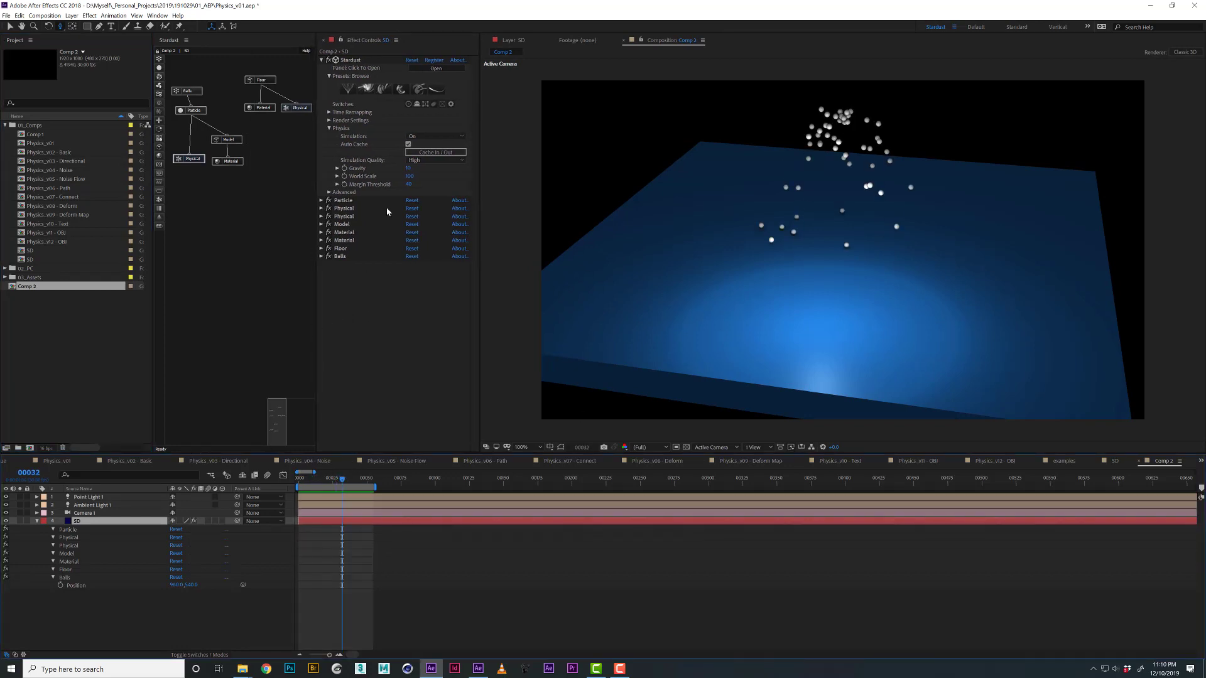
Freeze the simulation, rebuild the cache, scrub to frame 41 and show Particle settings.
click(430, 138)
click(425, 165)
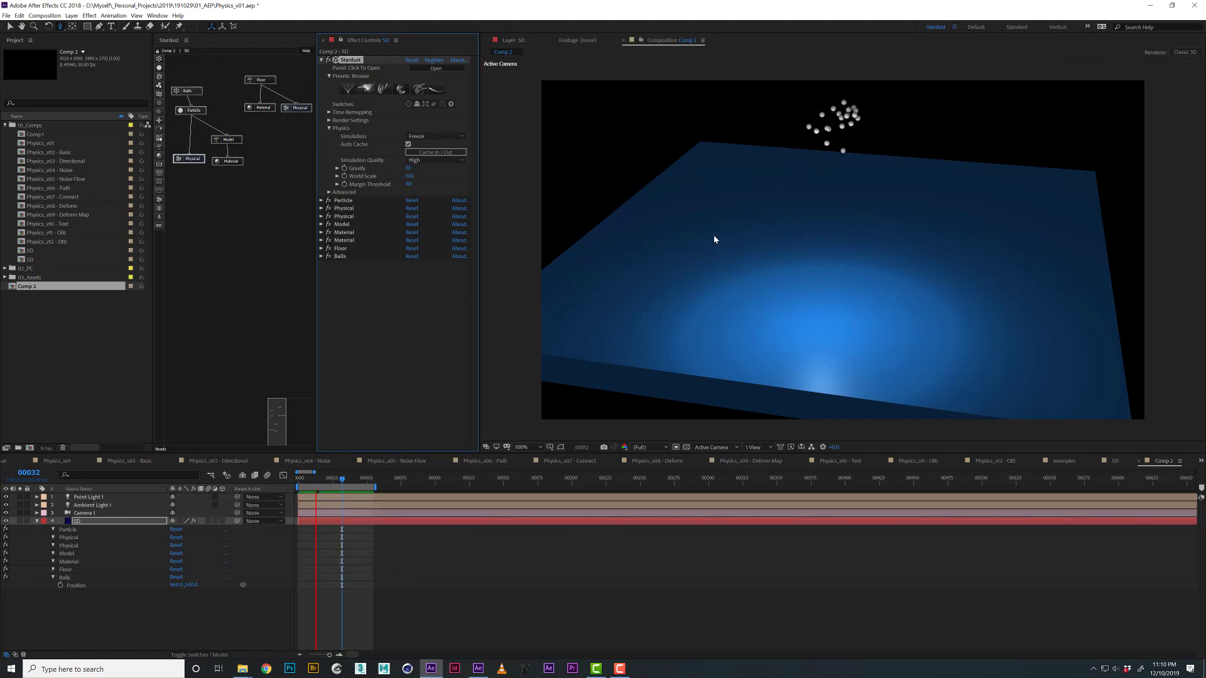
click(433, 153)
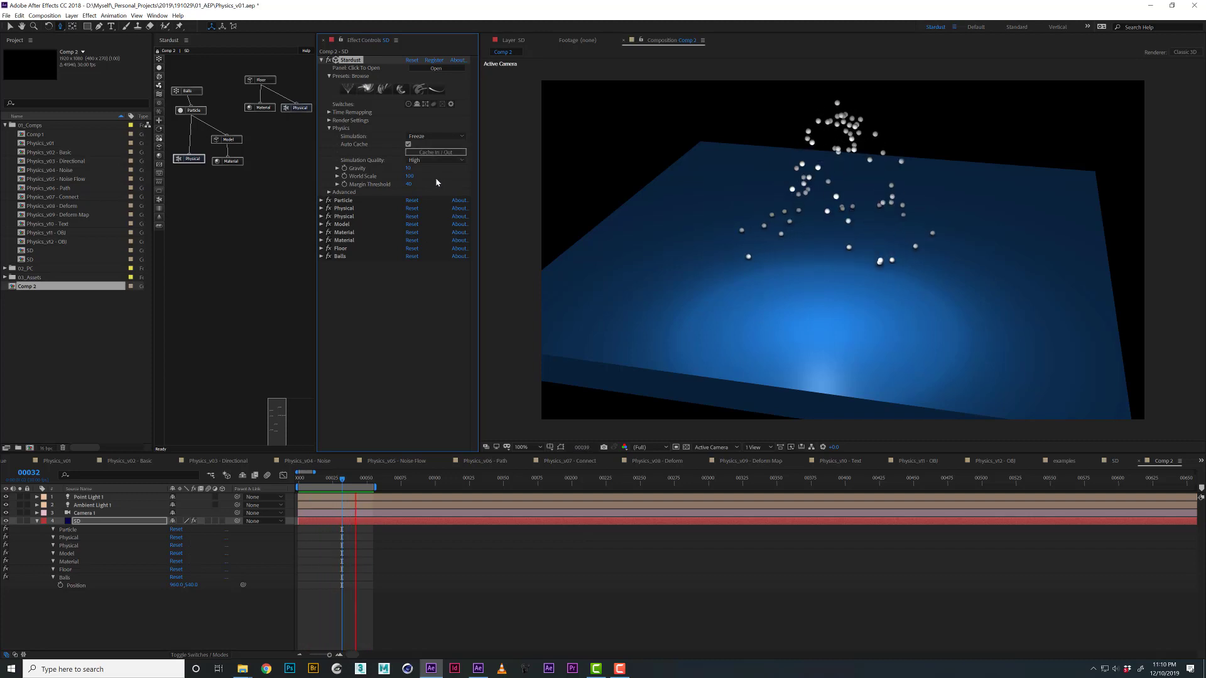
drag(316, 481, 354, 483)
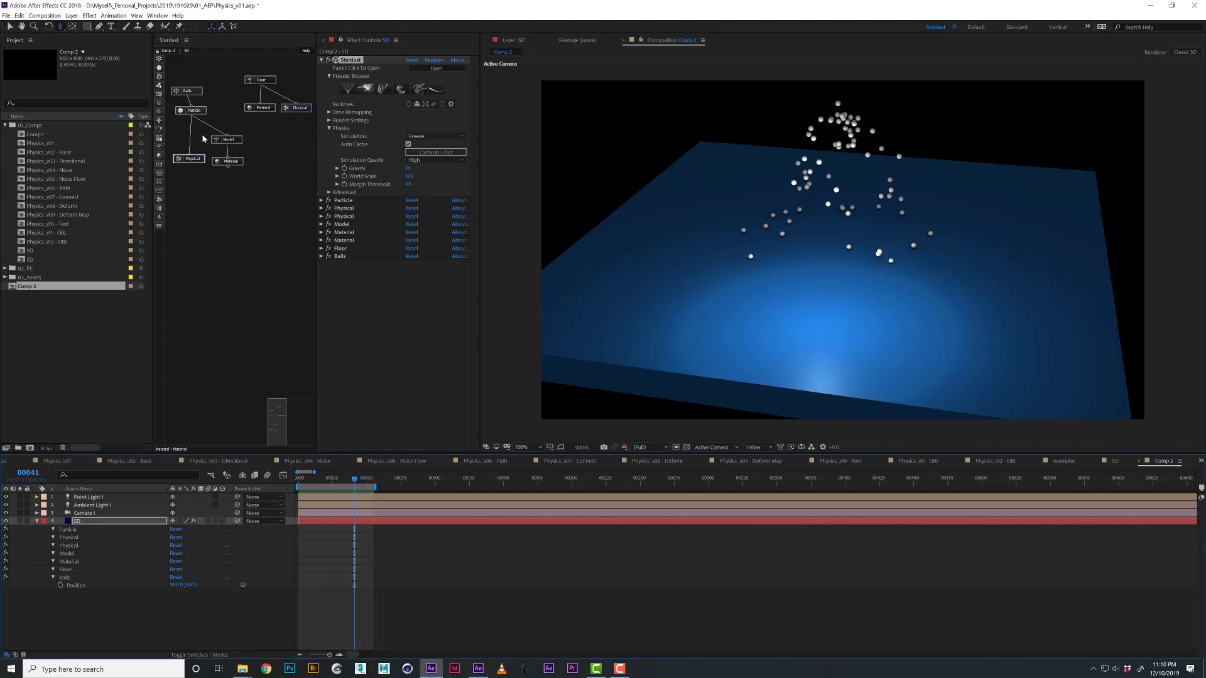
click(192, 111)
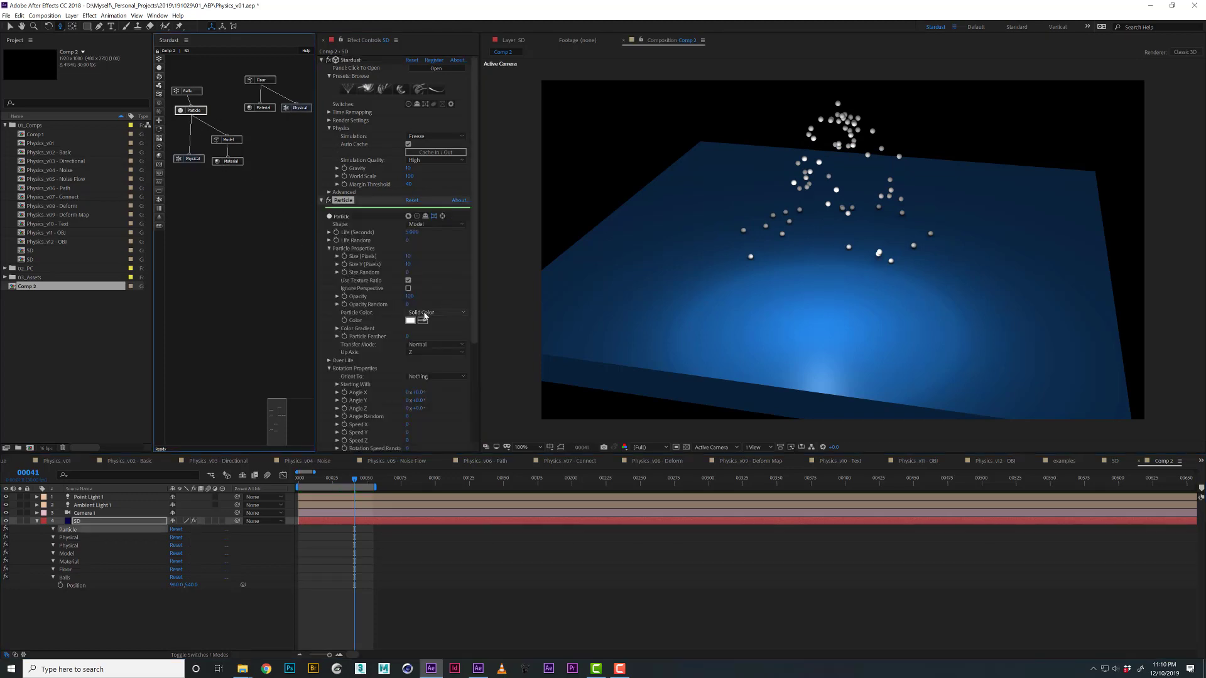
click(425, 316)
click(439, 341)
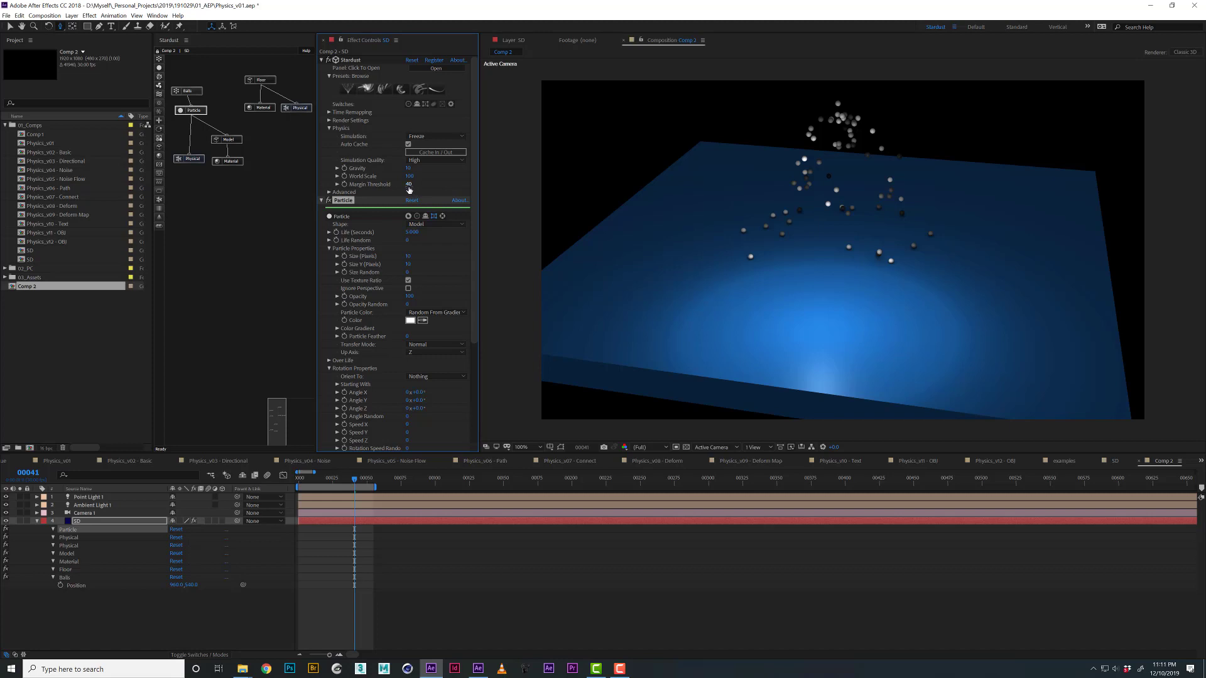
click(430, 162)
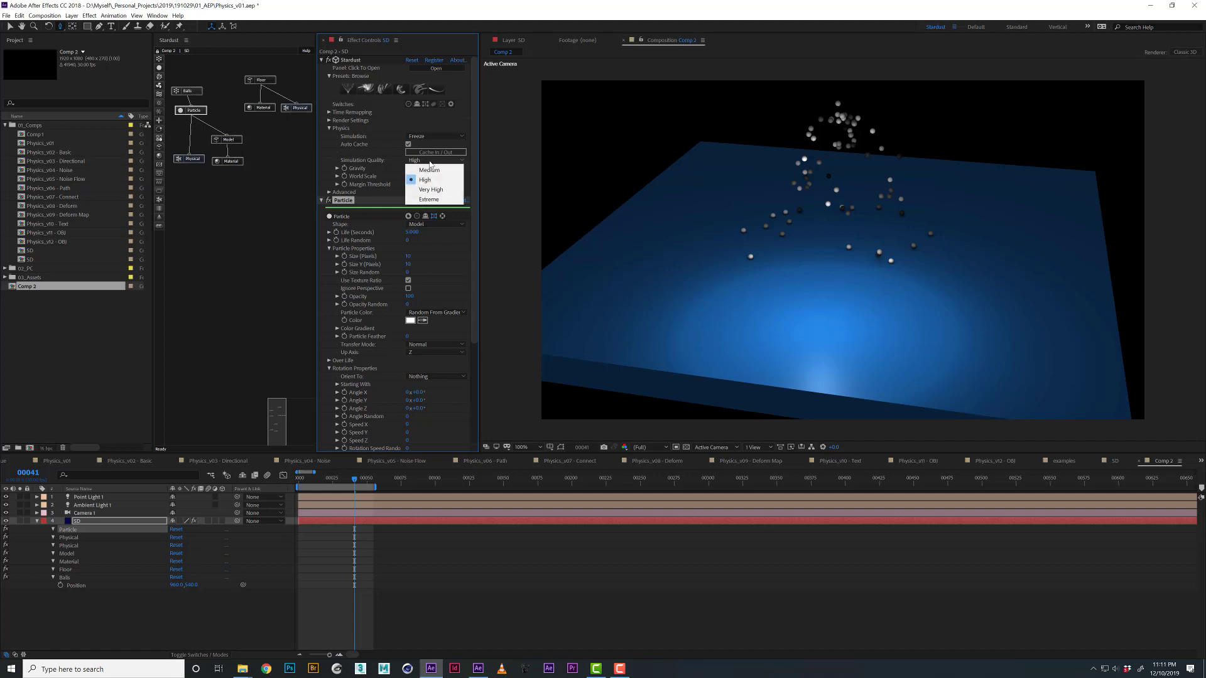
click(370, 161)
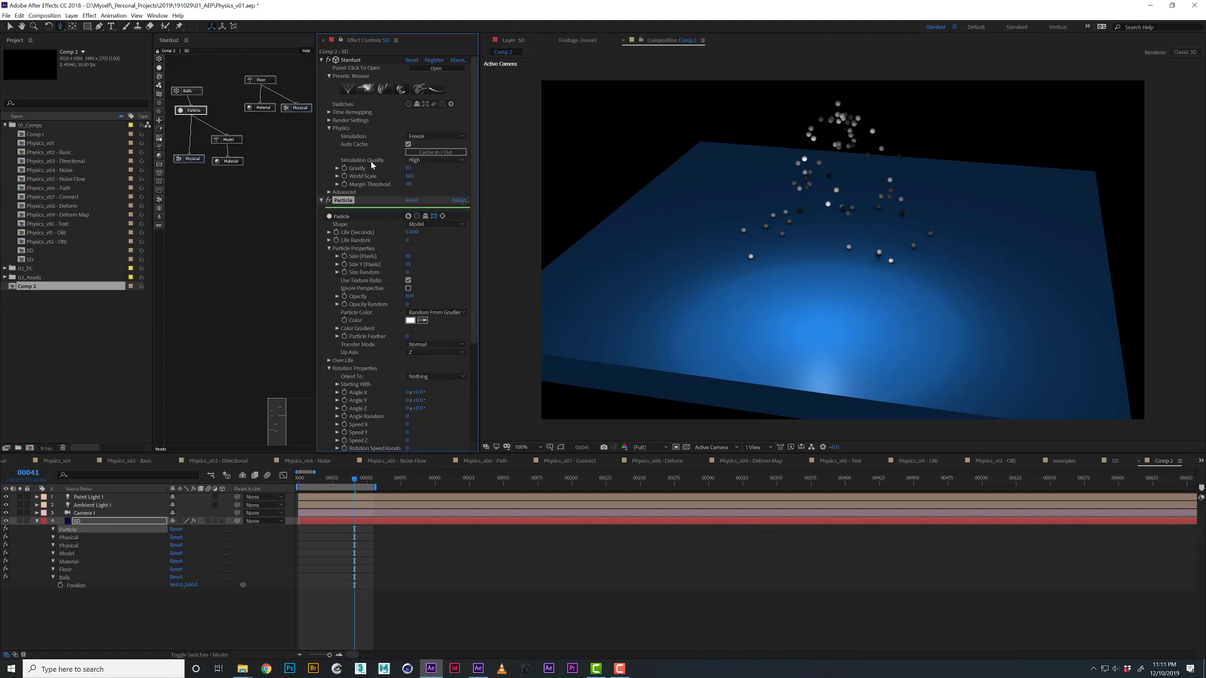
click(424, 162)
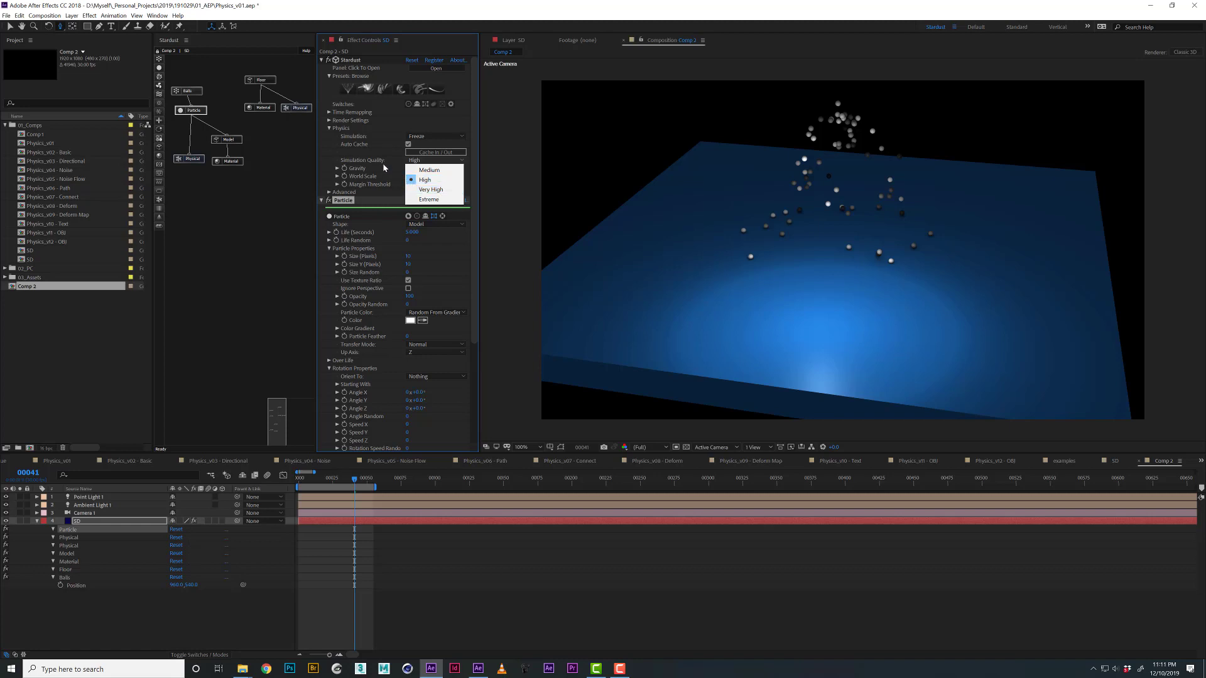
click(414, 180)
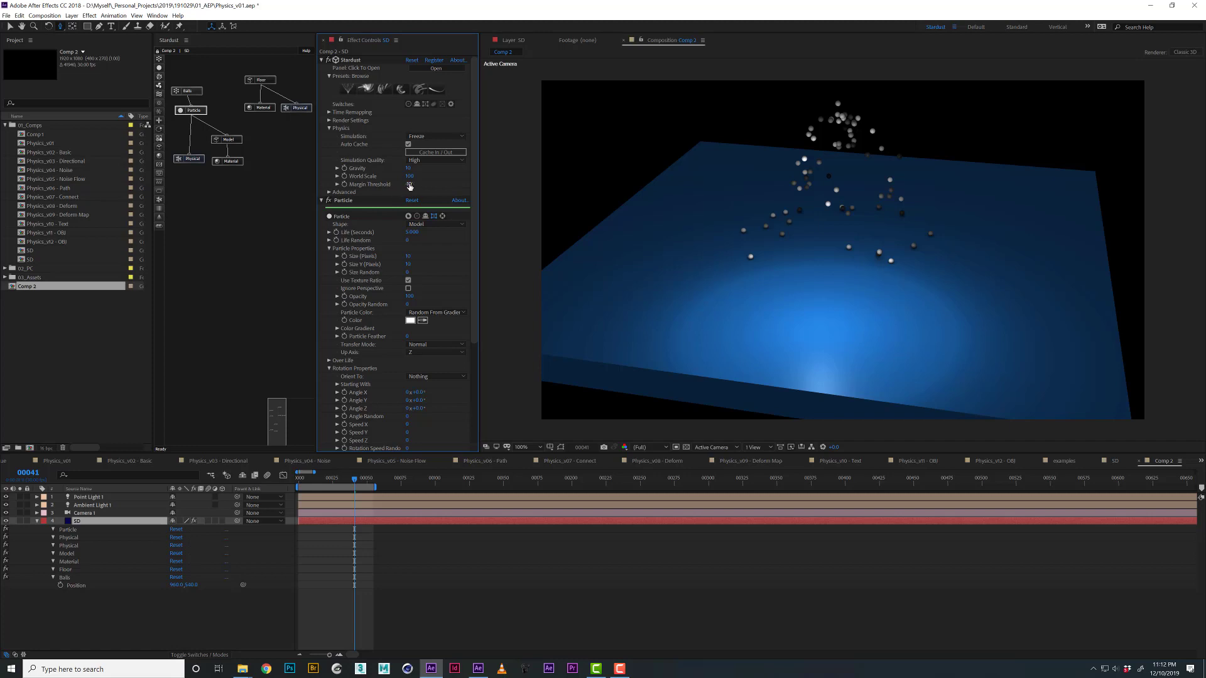
click(410, 186)
Add a Directional Forces node to Comp 2's Stardust graph, then switch to Physics_v01.
drag(159, 210, 202, 268)
scroll(399, 369, down, 5)
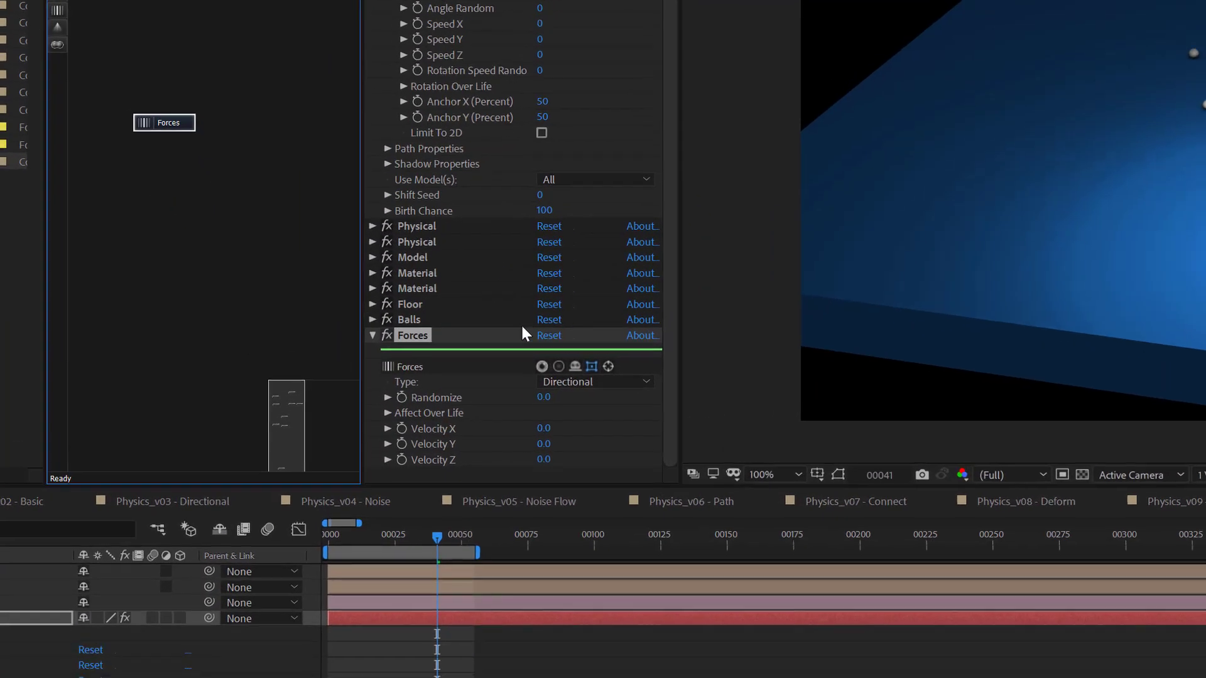
click(584, 382)
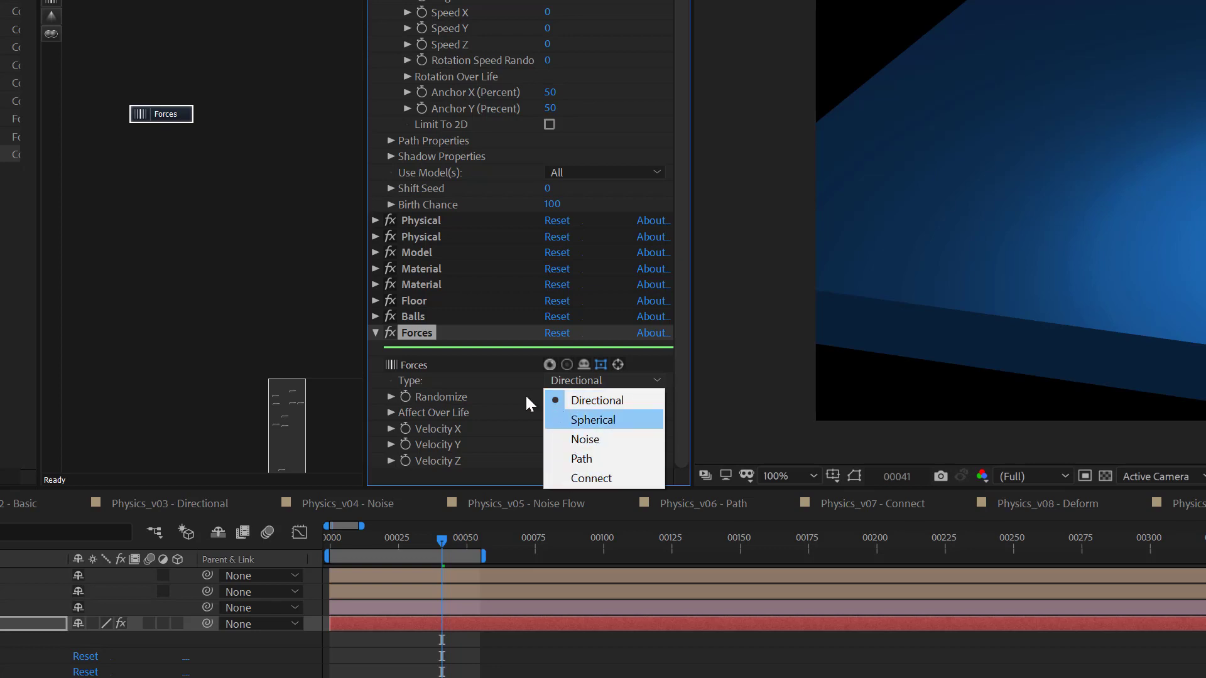
click(438, 363)
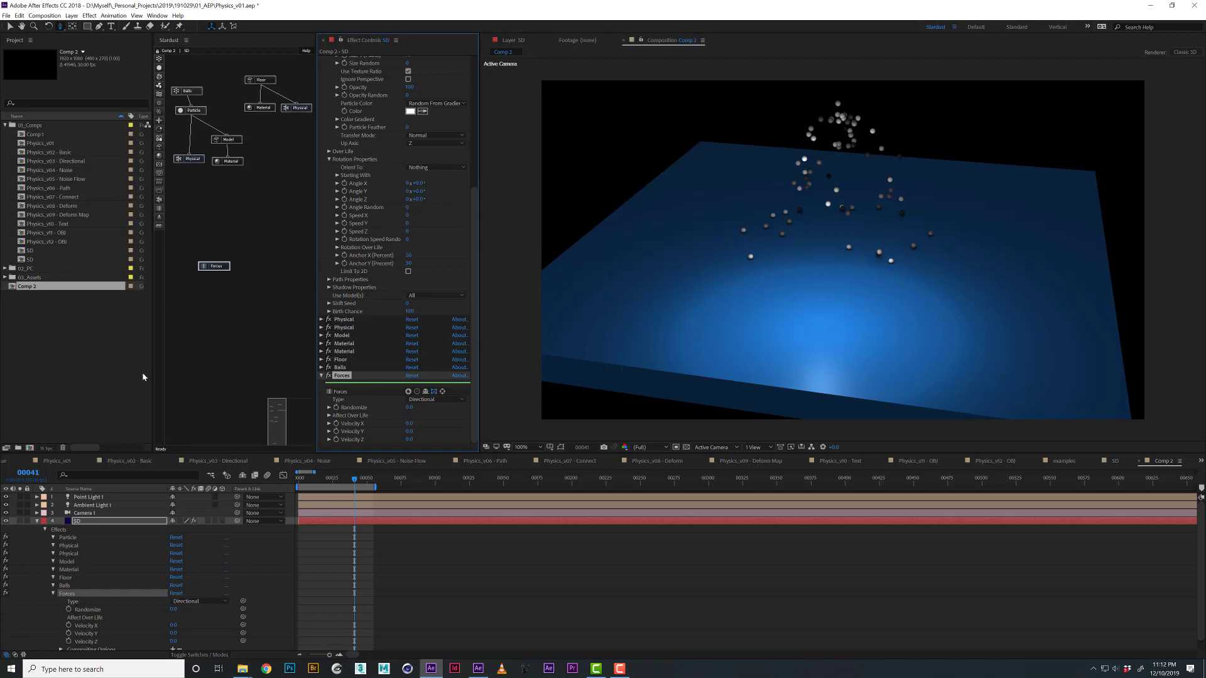
click(71, 463)
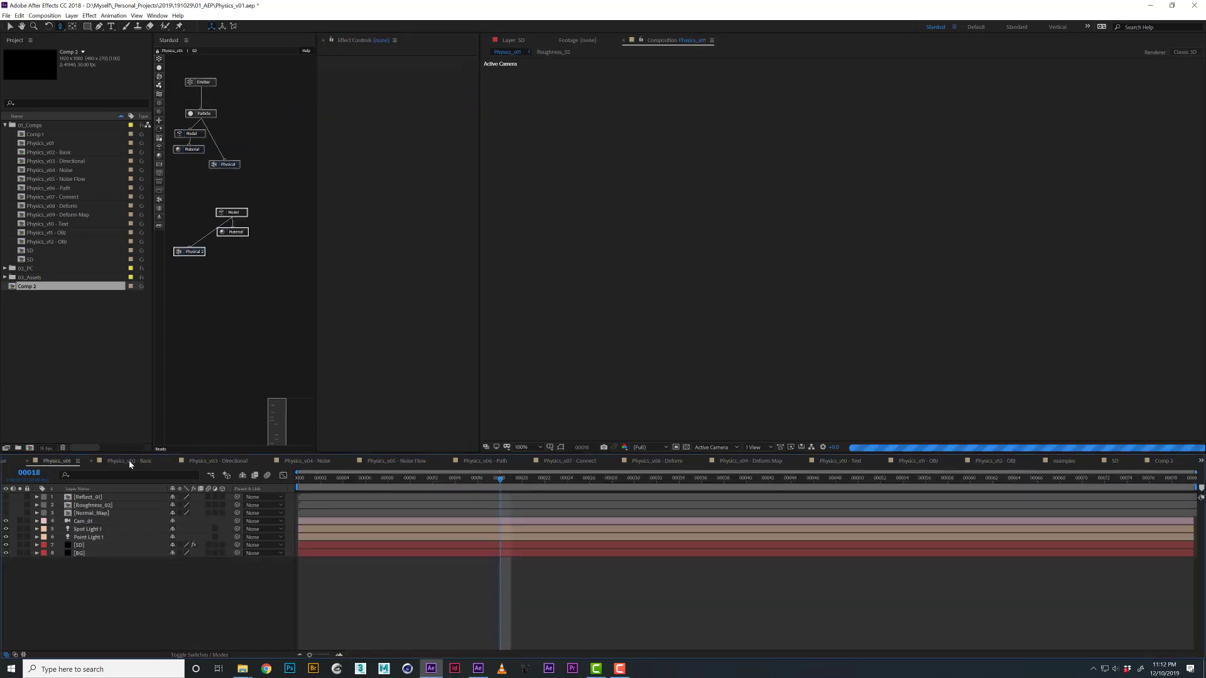
Open the Physics_v02 - Basic composition at frame 2 as the cubes spawn.
click(129, 461)
click(304, 483)
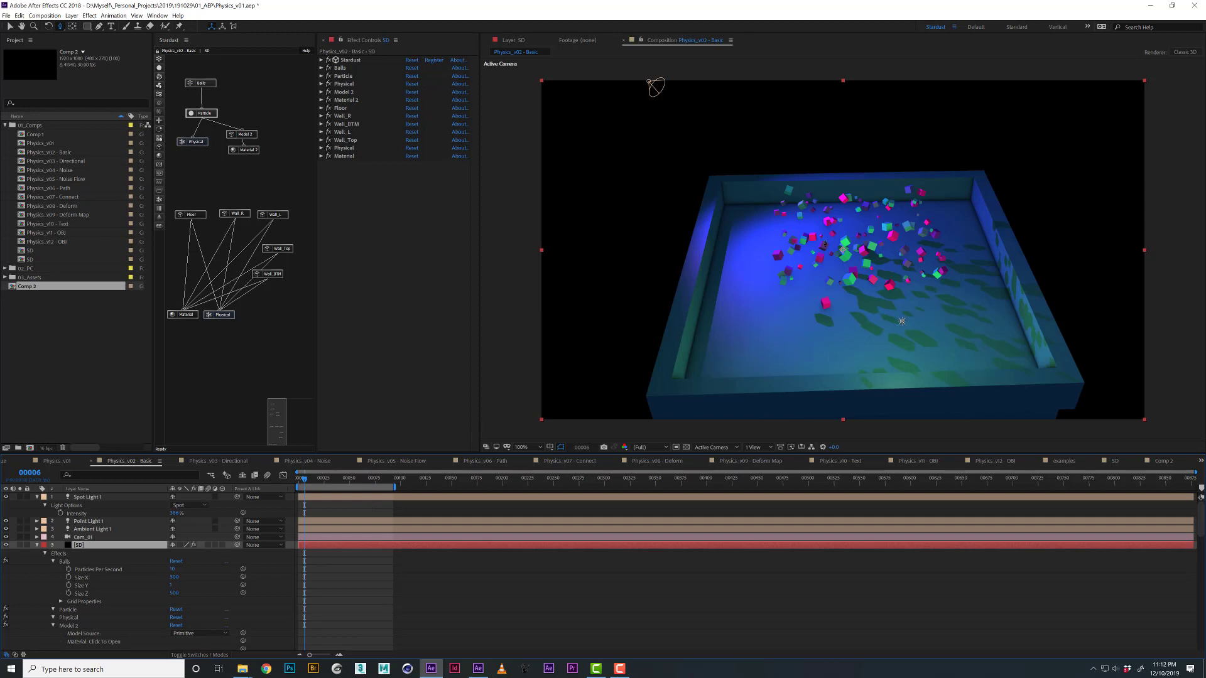
drag(306, 481, 301, 481)
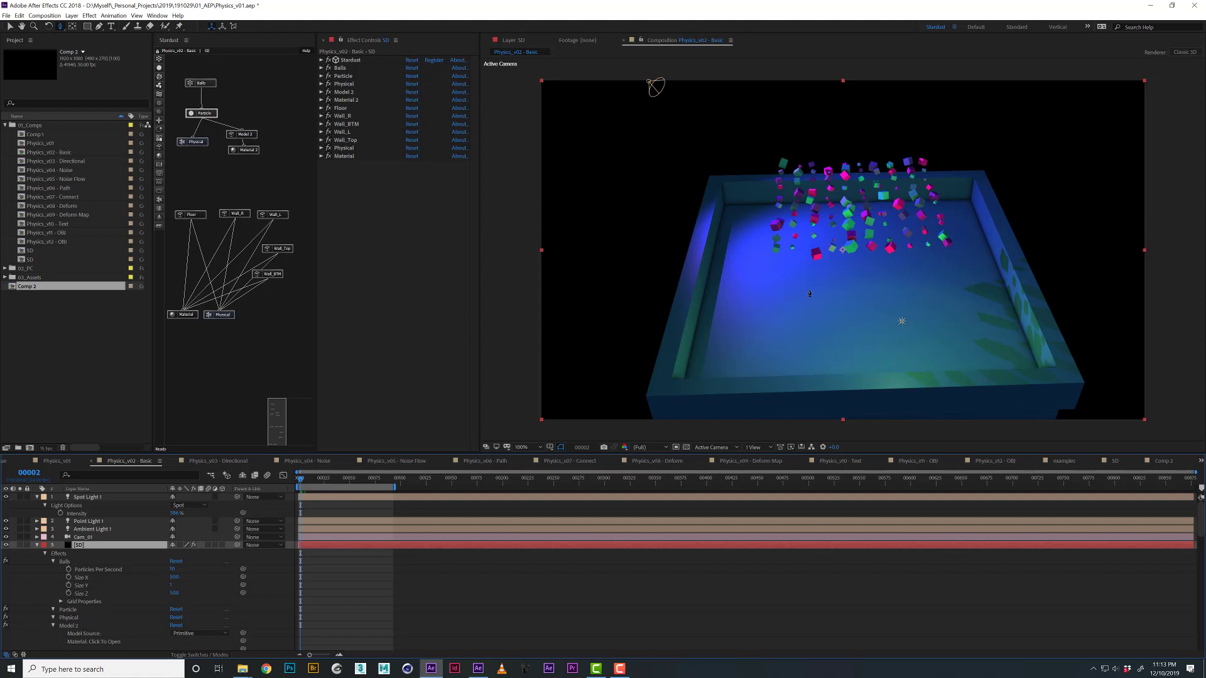
Move the Floor, Wall and Physical nodes lower in the Stardust graph.
drag(295, 197, 183, 287)
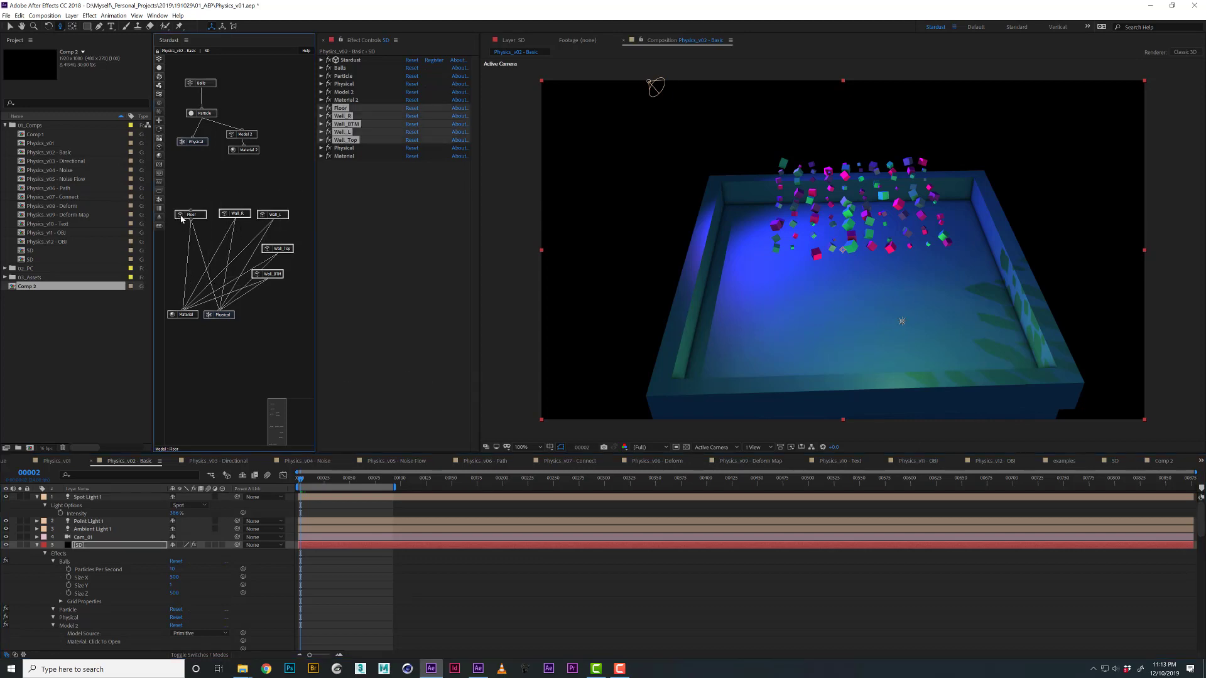
drag(183, 217, 174, 239)
click(175, 239)
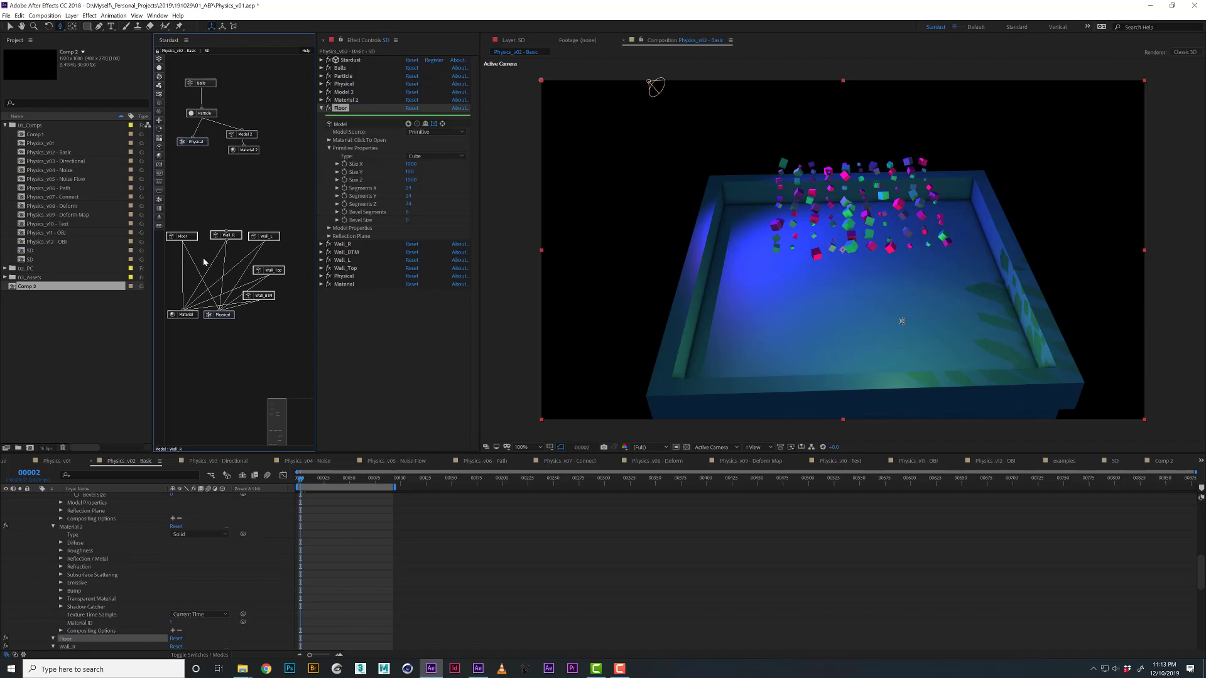
drag(204, 200, 283, 296)
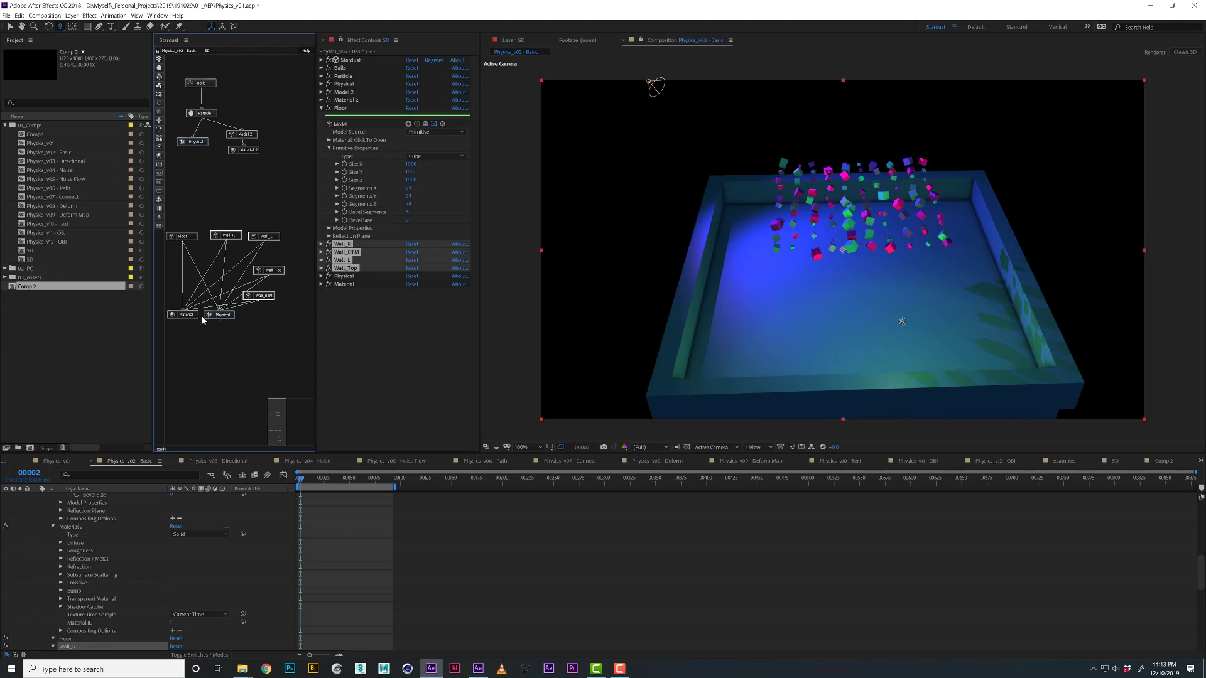
drag(210, 320, 216, 346)
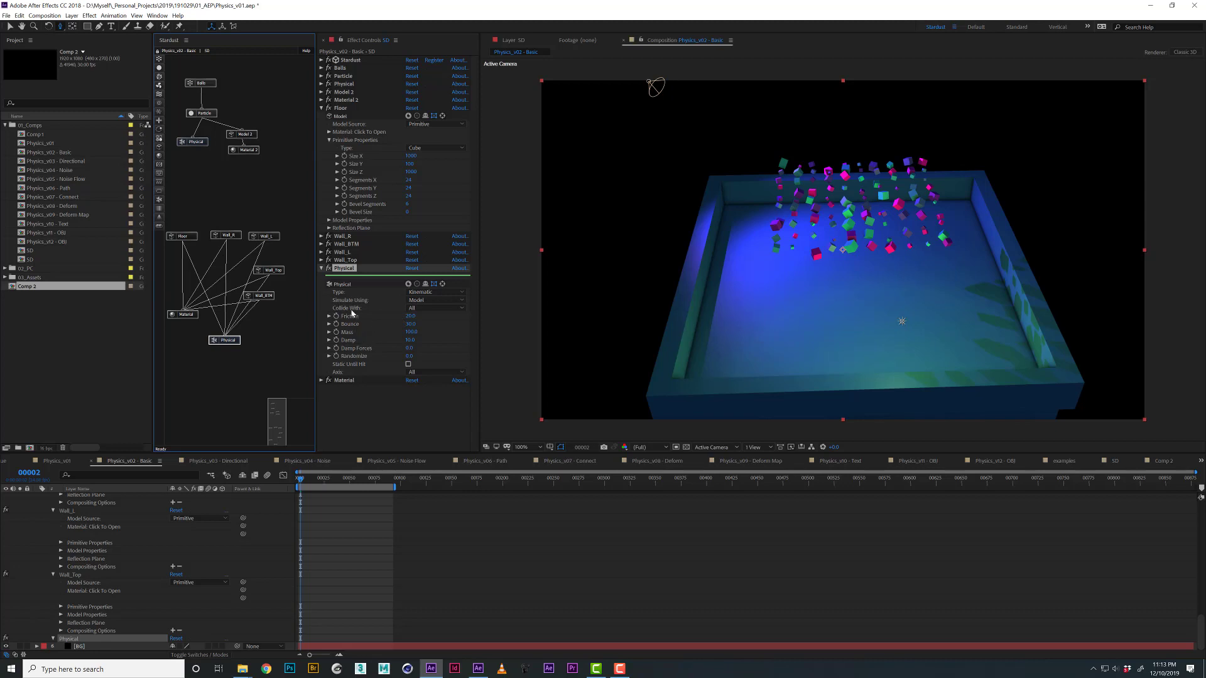
Move the floor, walls, Material and Physical node group further down and raise the Balls and Particle nodes.
drag(184, 200, 272, 349)
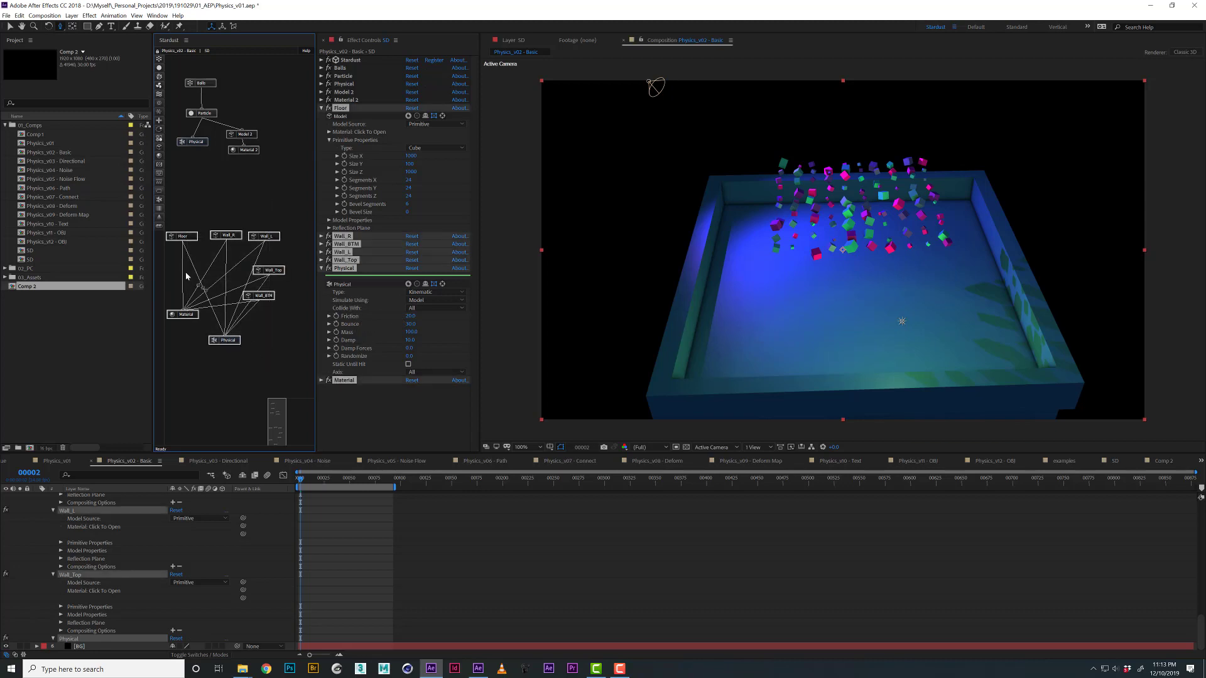
drag(176, 238, 176, 313)
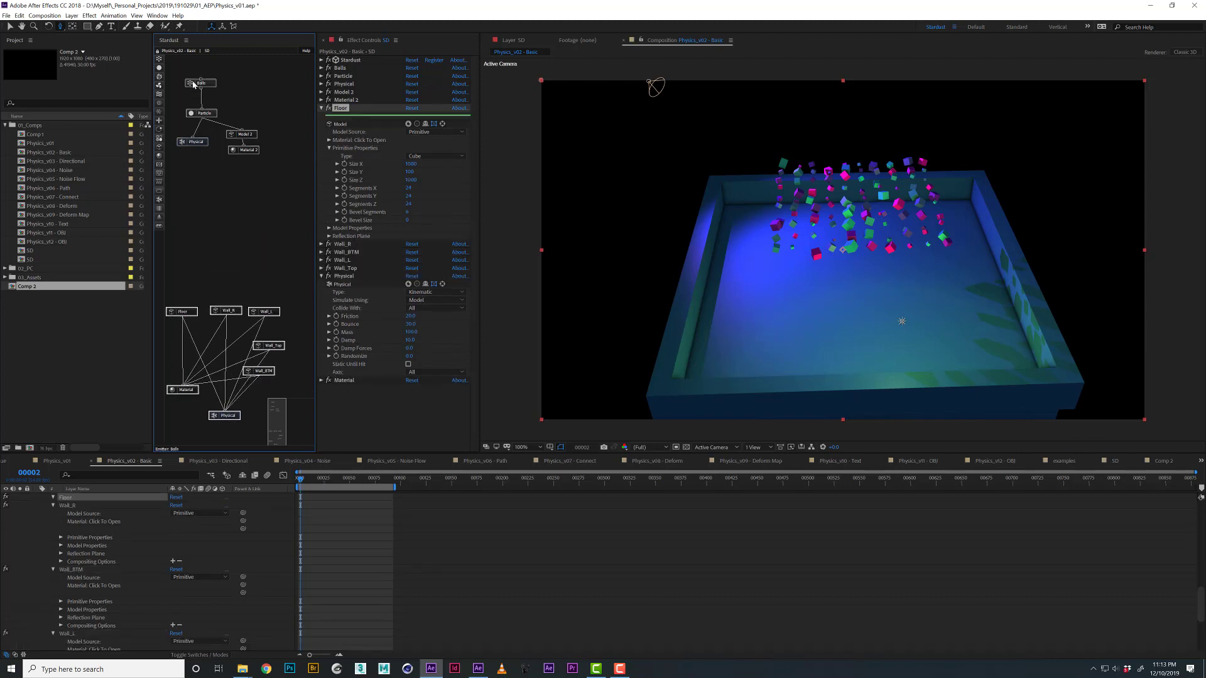
drag(195, 83, 195, 78)
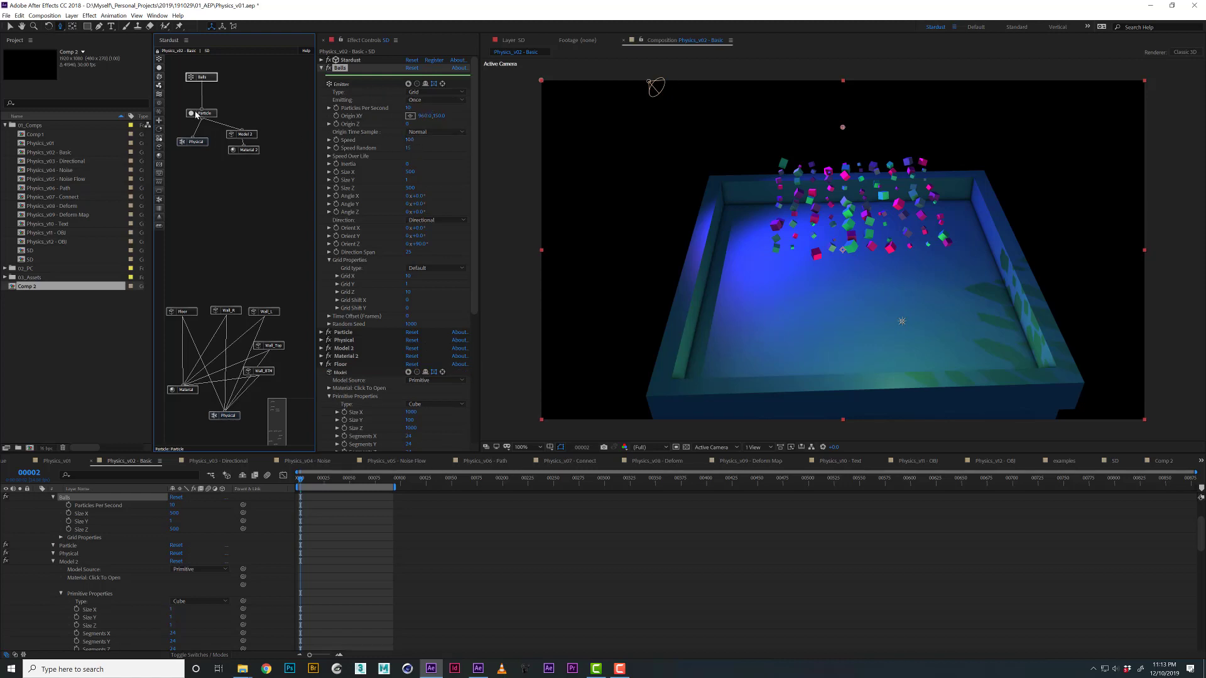
drag(197, 115, 196, 102)
Review the Model 2, Particle and Physical settings, then adjust Physical's Randomize value.
click(252, 138)
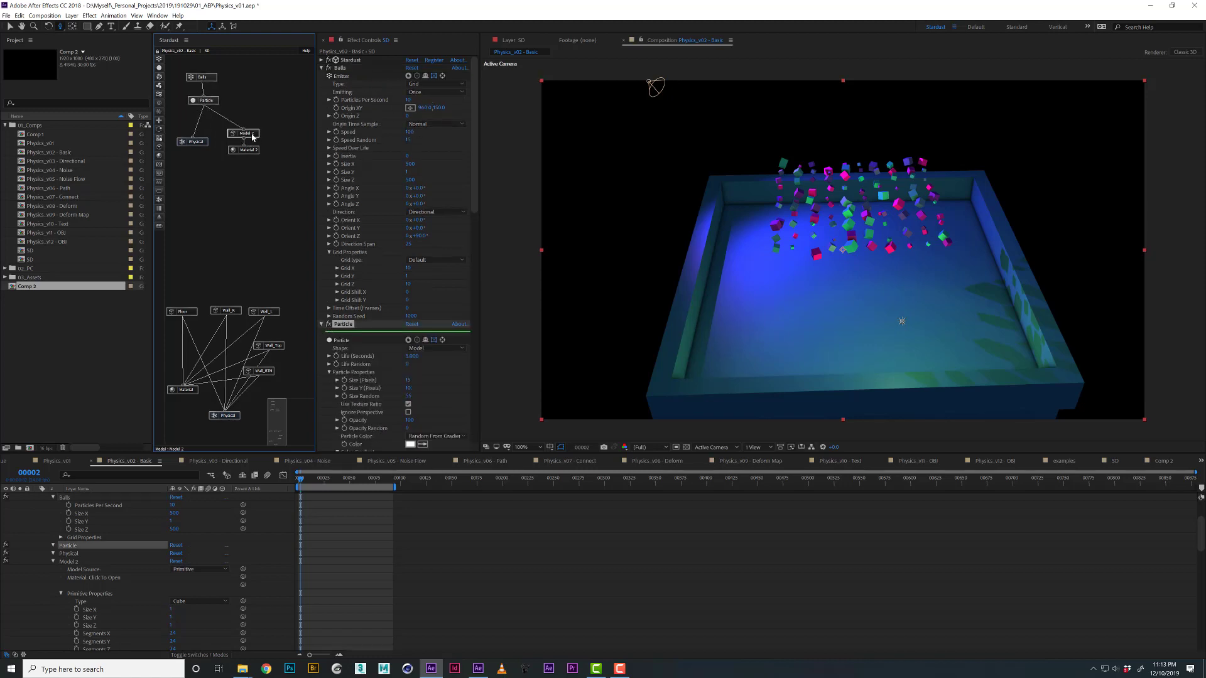
scroll(409, 219, down, 5)
scroll(434, 346, down, 4)
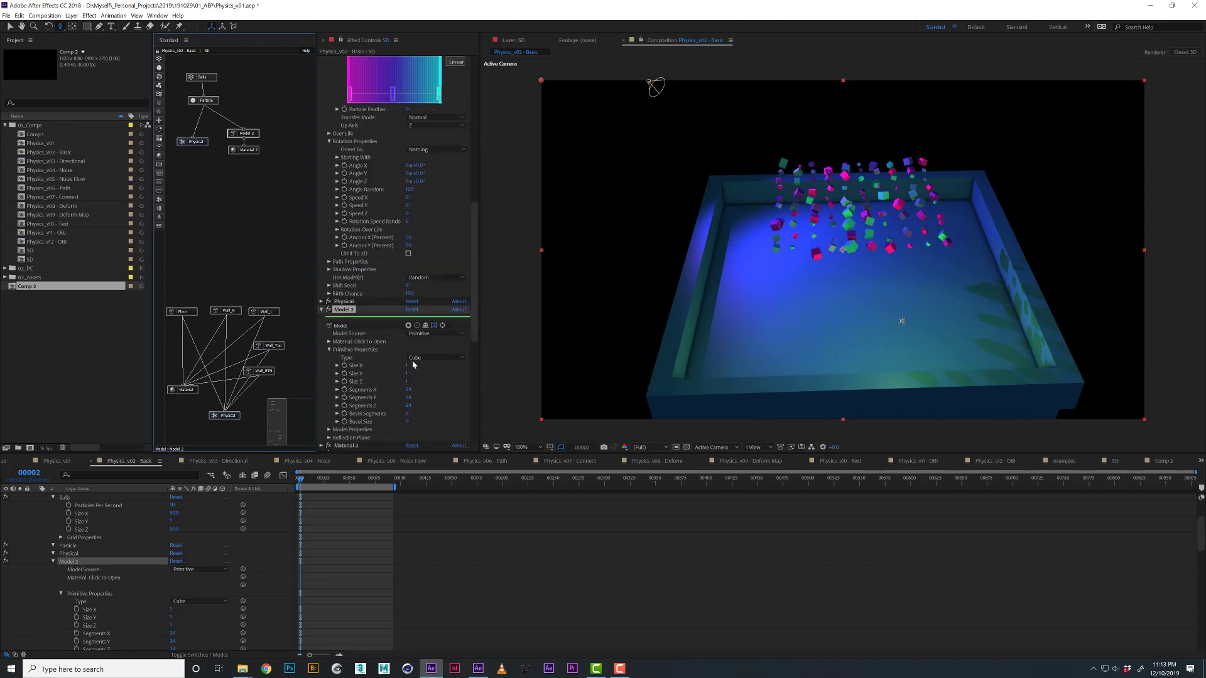
click(201, 102)
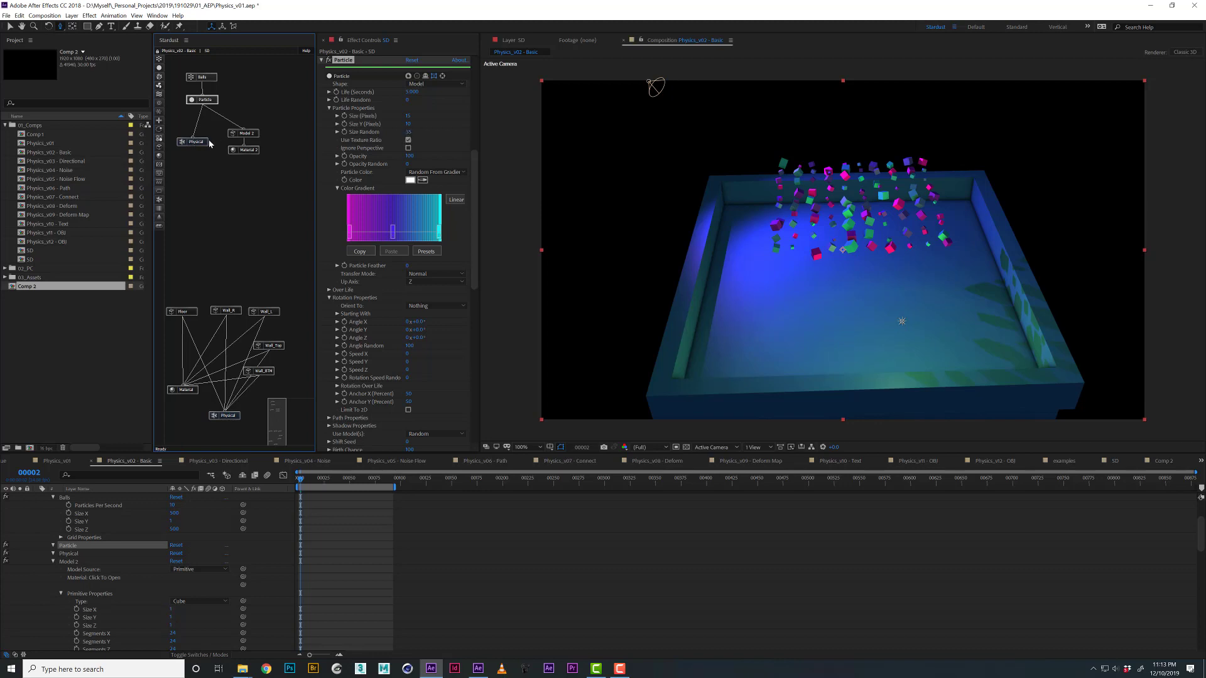
drag(193, 143, 195, 148)
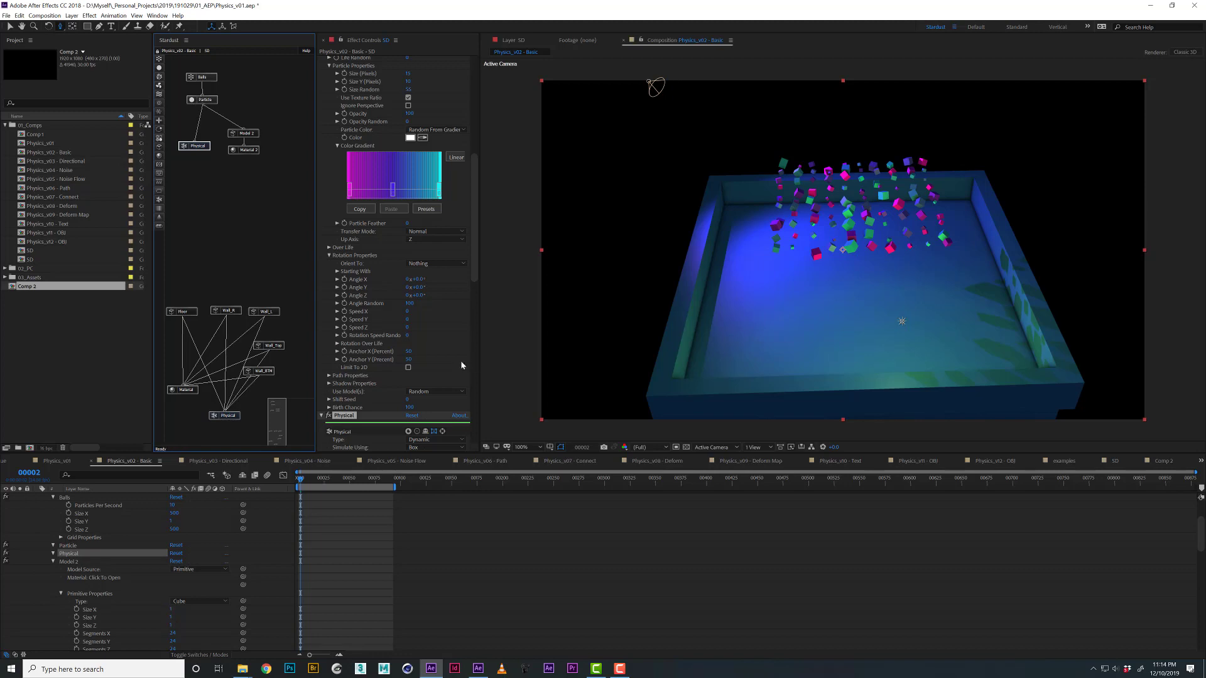
scroll(461, 356, down, 5)
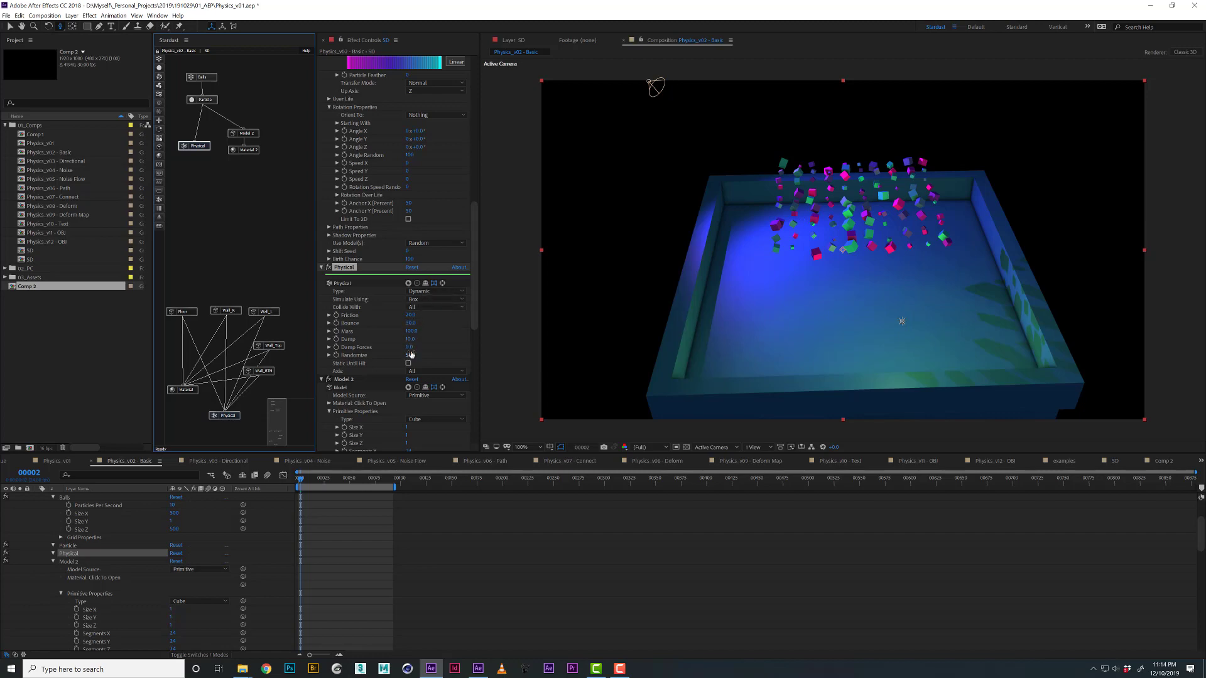
drag(411, 355, 422, 355)
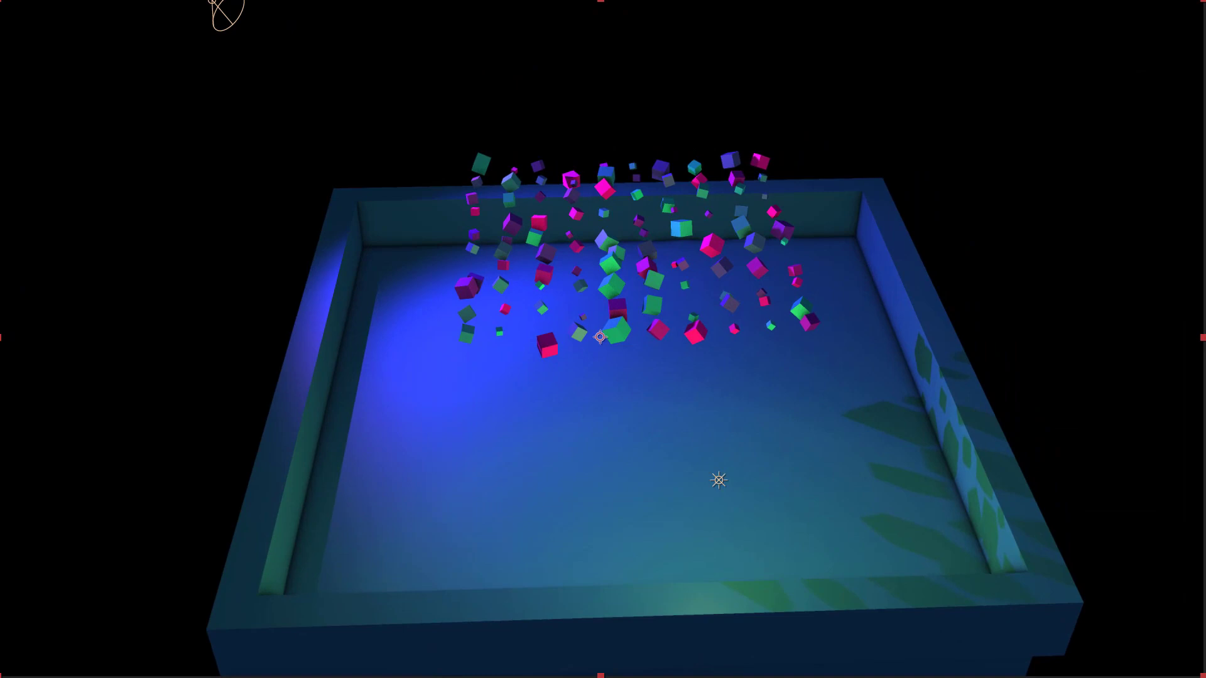
Preview the cube simulation, then collapse all effects and expand only Stardust's settings.
key(space)
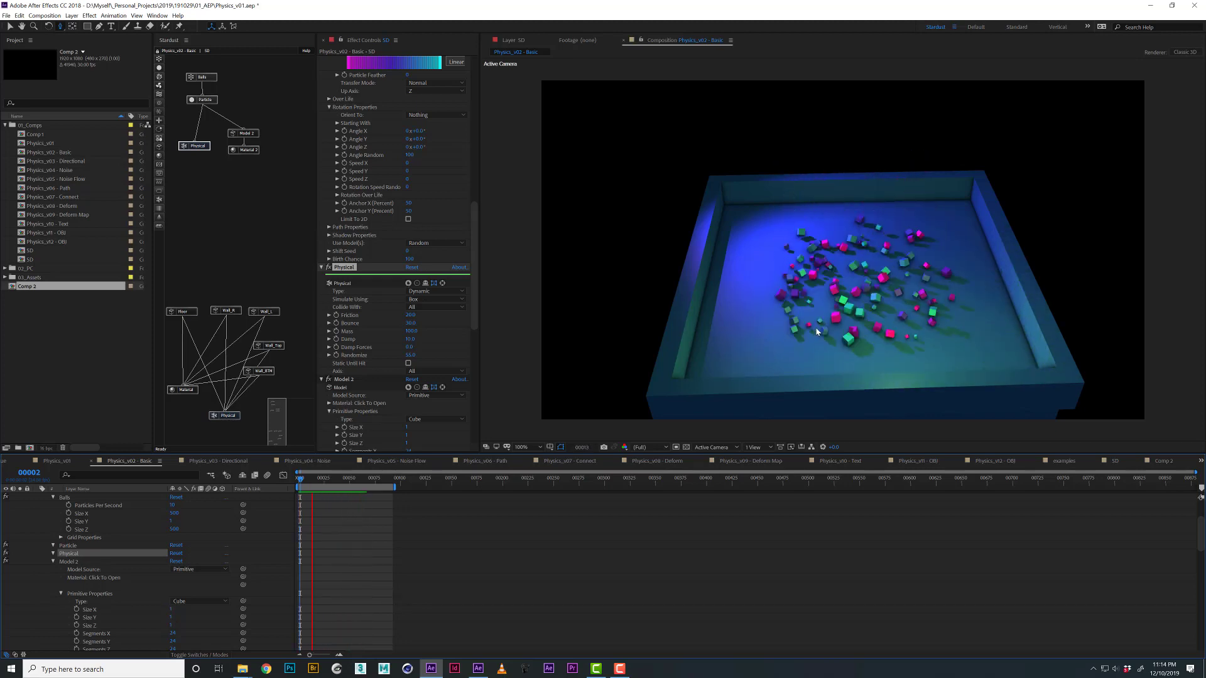
click(342, 269)
key(ctrl+grave)
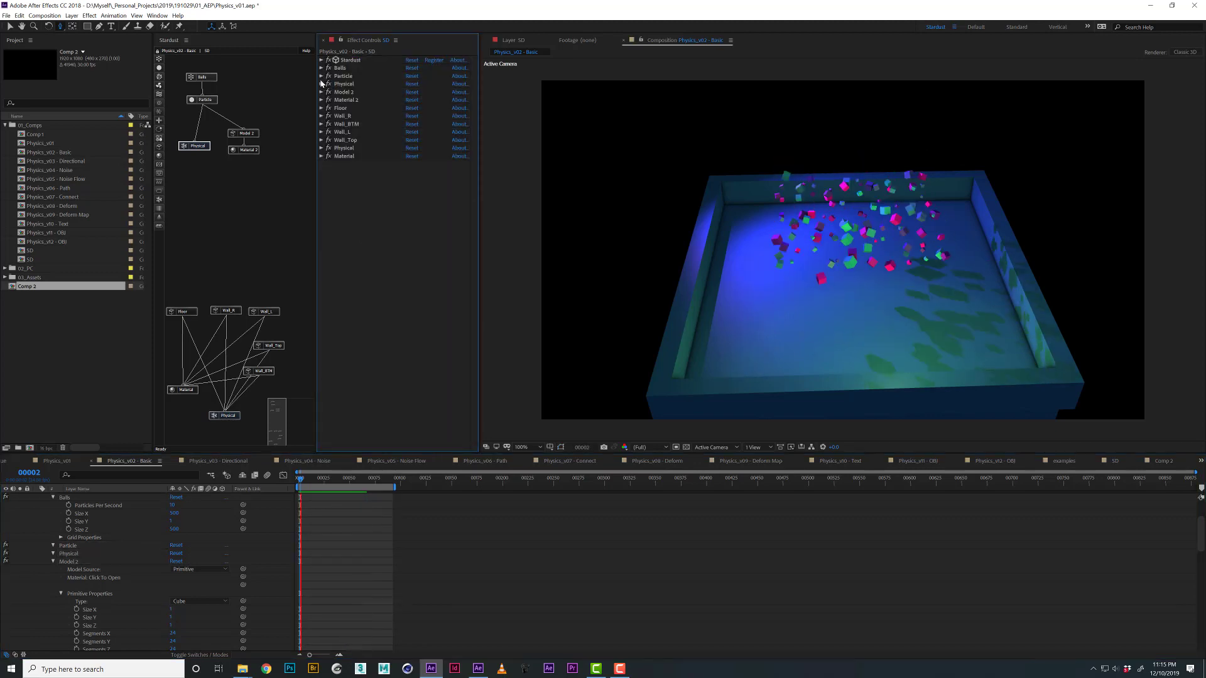
click(321, 60)
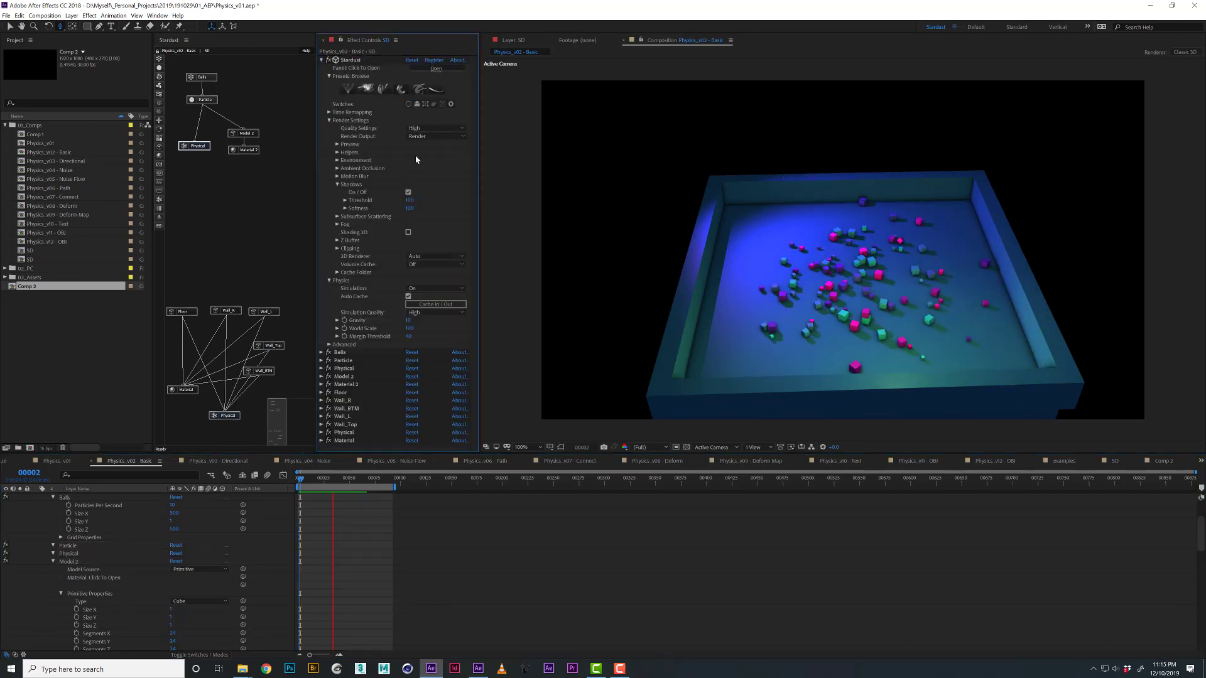
Collapse Render Settings and change Stardust's Gravity from 10 to 2.
click(328, 120)
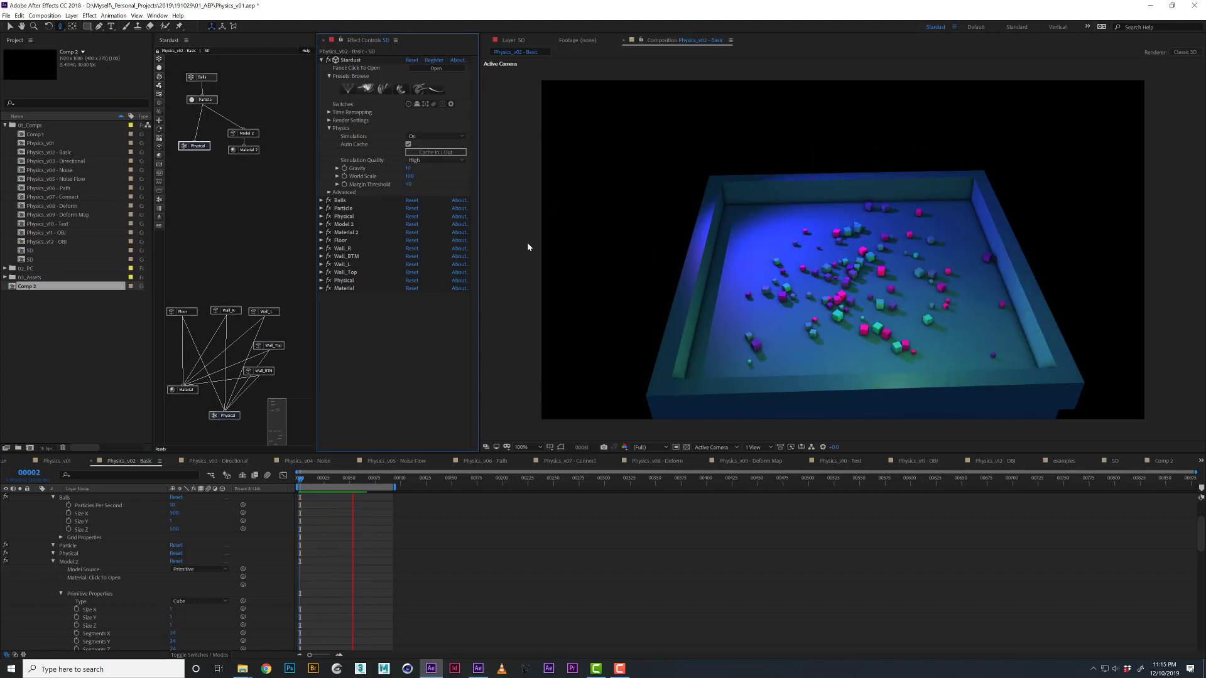
click(409, 169)
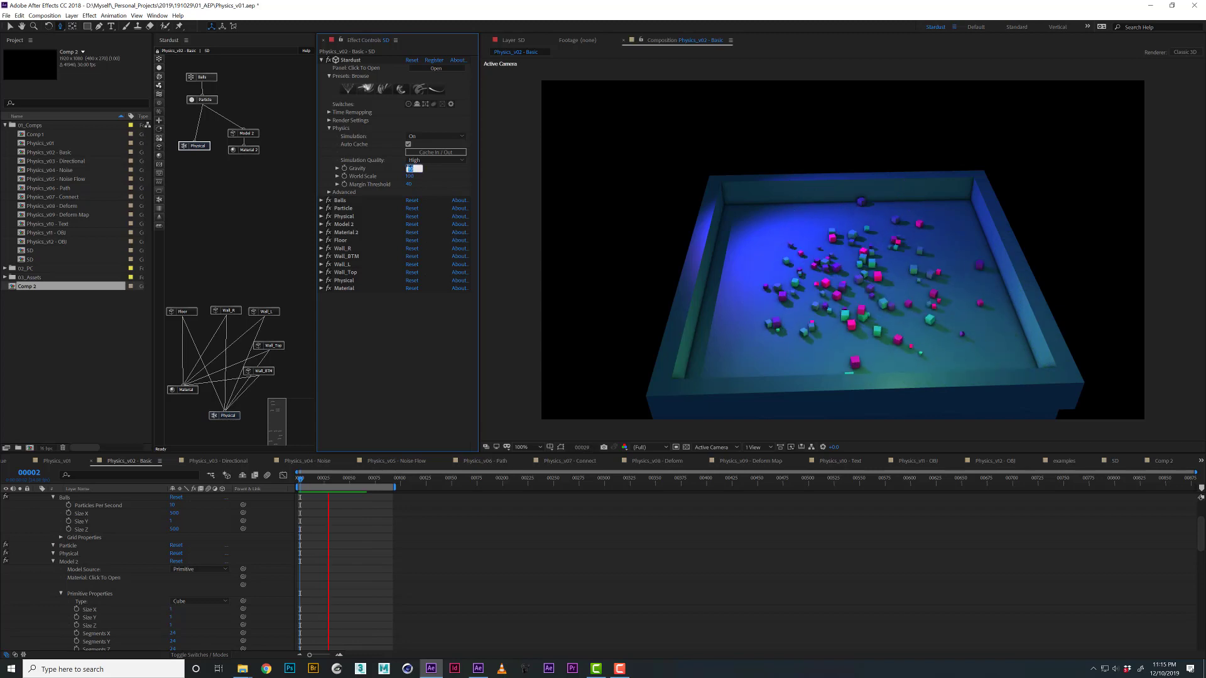
key(Return)
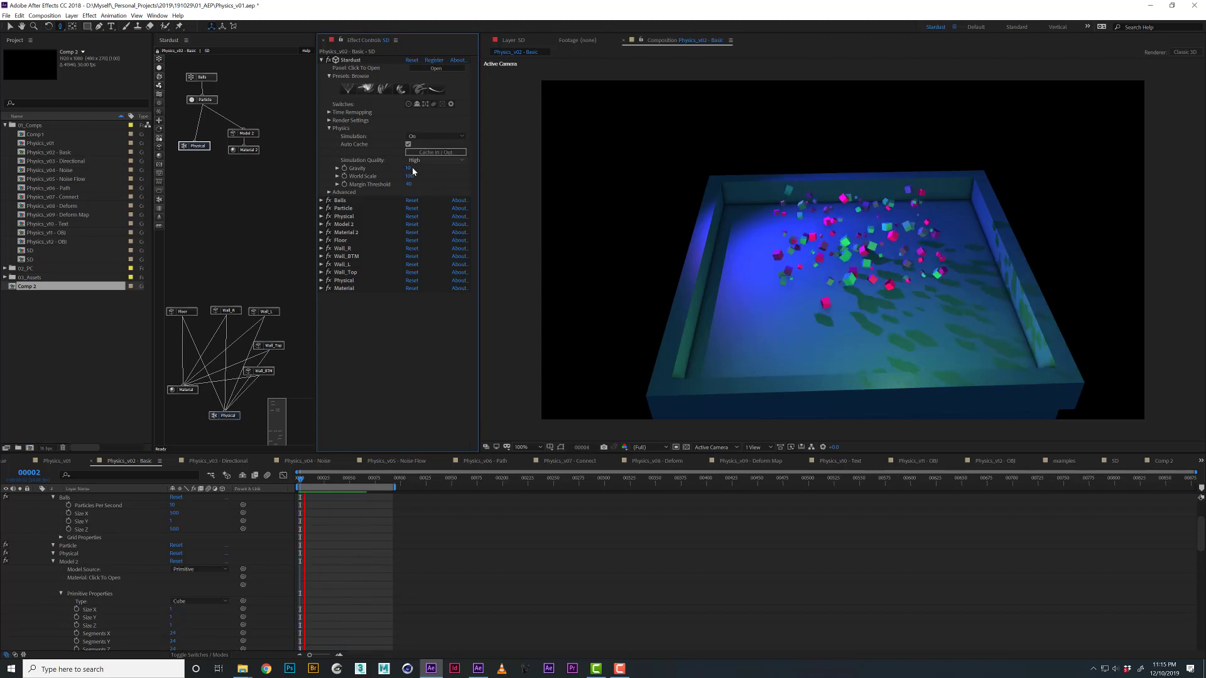
click(410, 168)
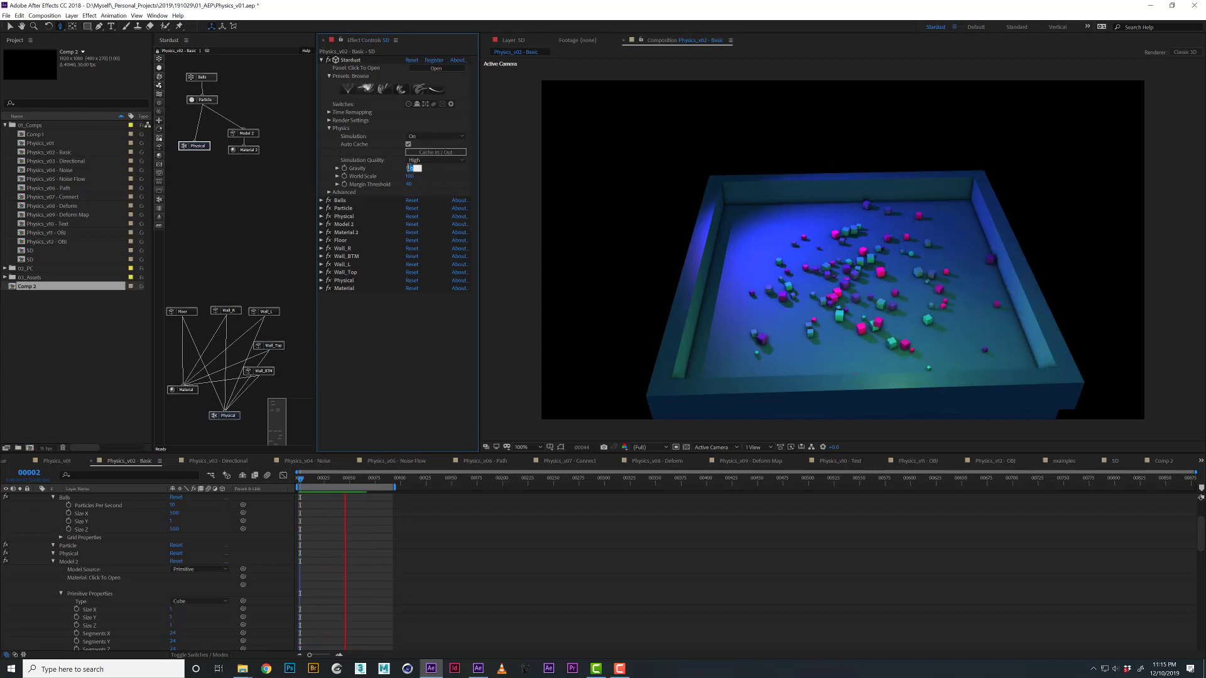
text(2)
click(425, 193)
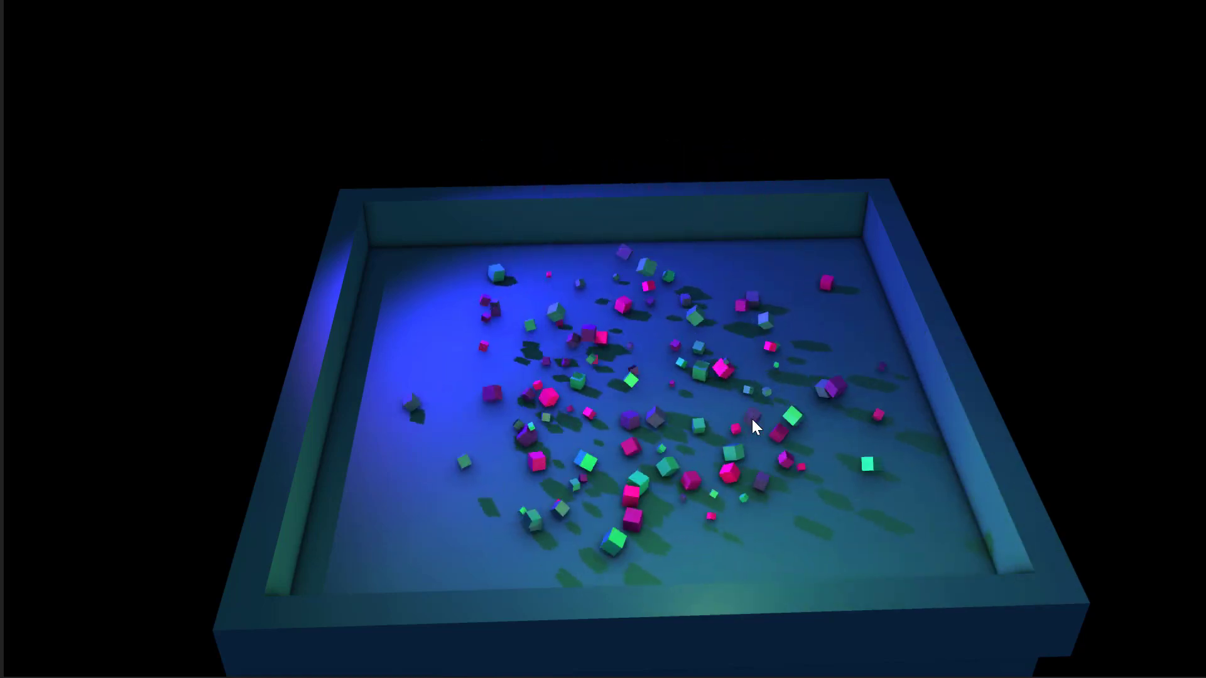
Stop the preview, then switch to Physics_v03 - Directional and rewind to the first frame.
key(Escape)
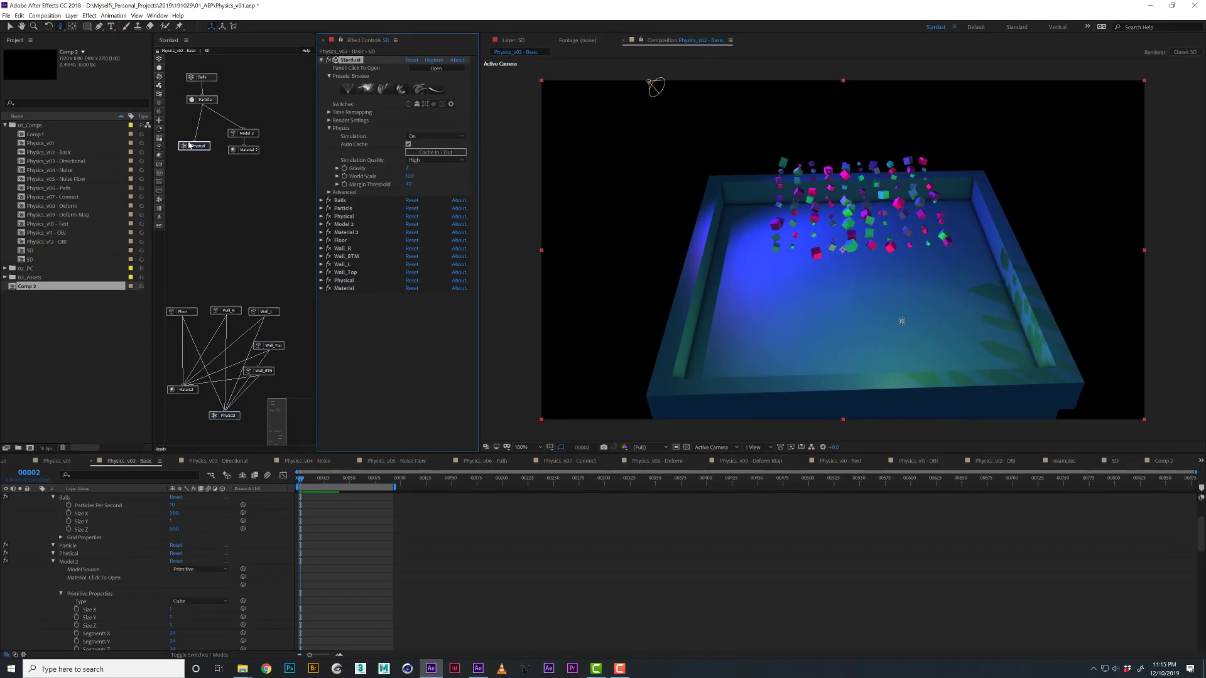
drag(185, 151, 187, 162)
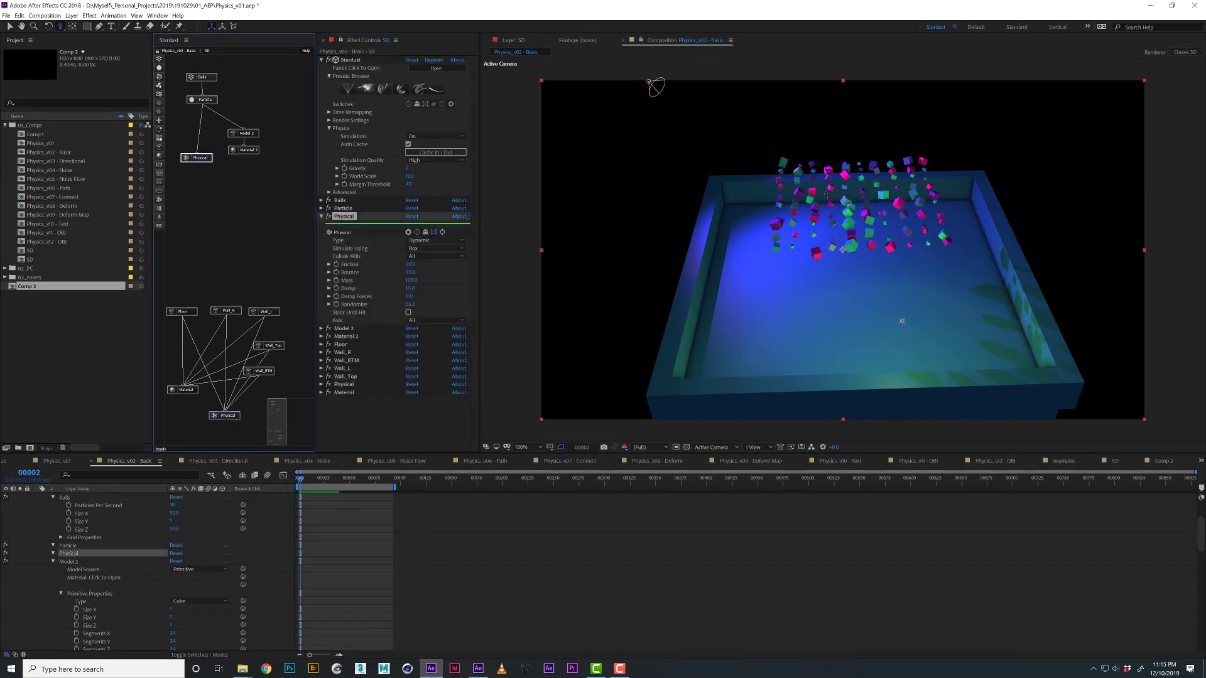
click(212, 462)
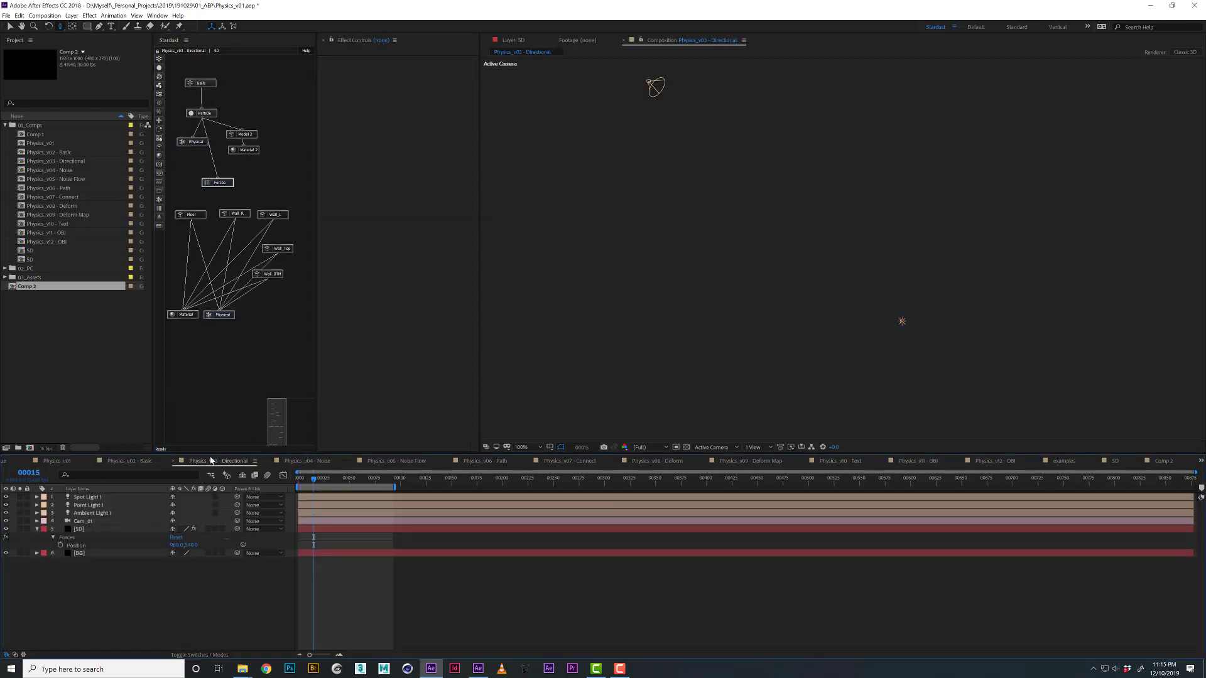
drag(311, 482, 302, 483)
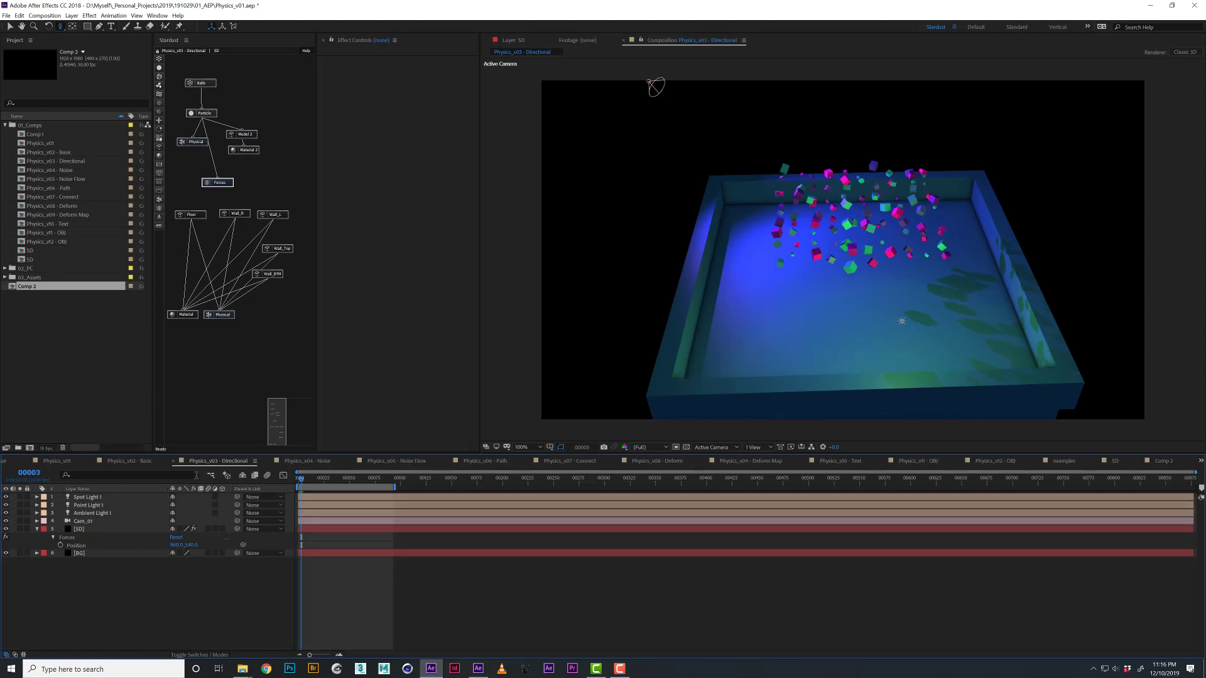
Add a Null 3 layer raised above the box and select the Forces node.
key(ctrl+alt+shift+y)
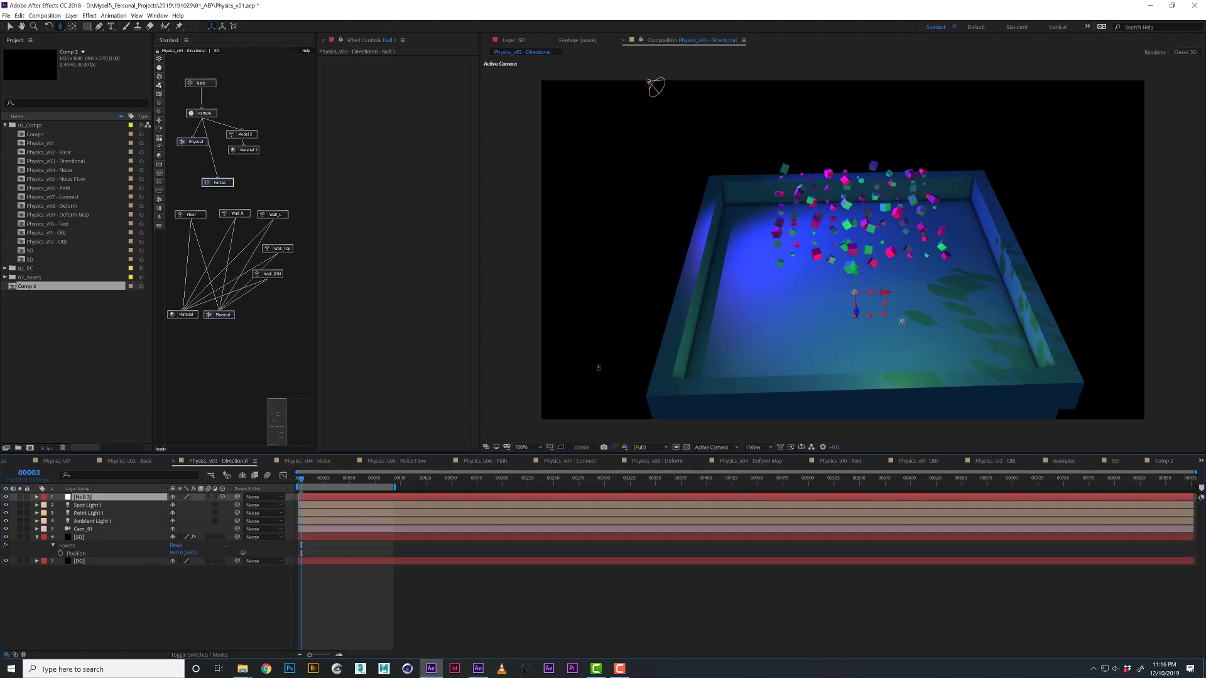
key(v)
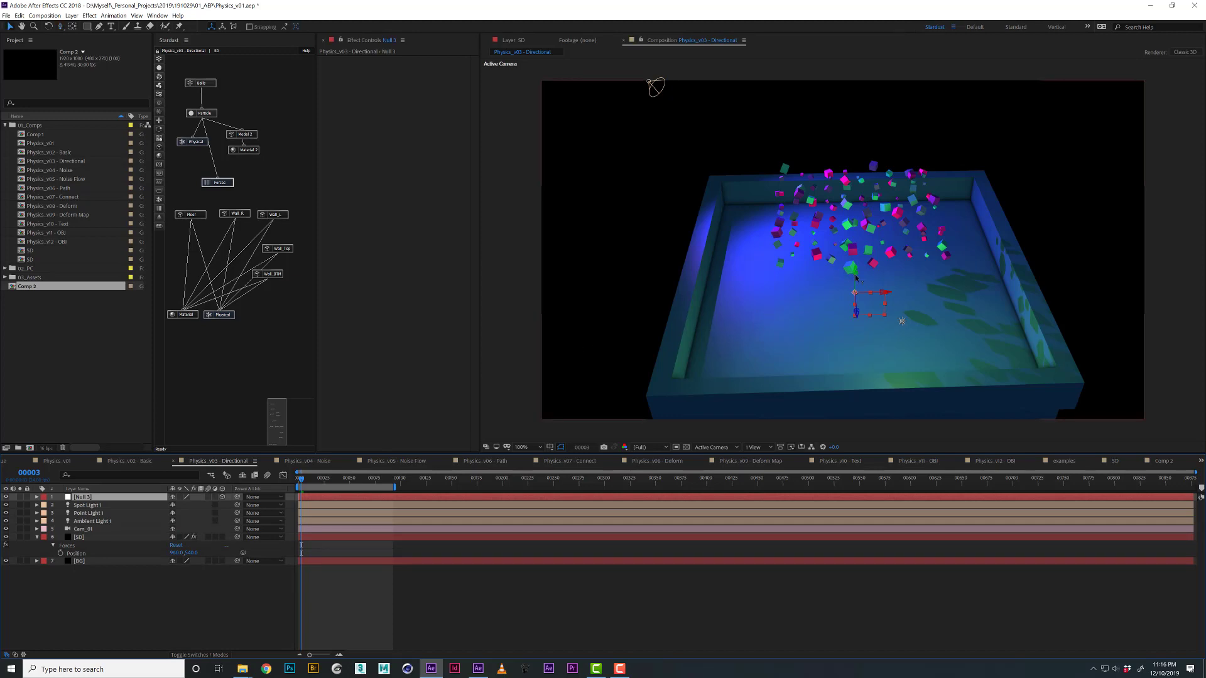
key(shift+Up)
key(shift+Up)
key(shift+Up)
key(shift+Up)
key(shift+Up)
key(shift+Up)
key(shift+Up)
key(shift+Up)
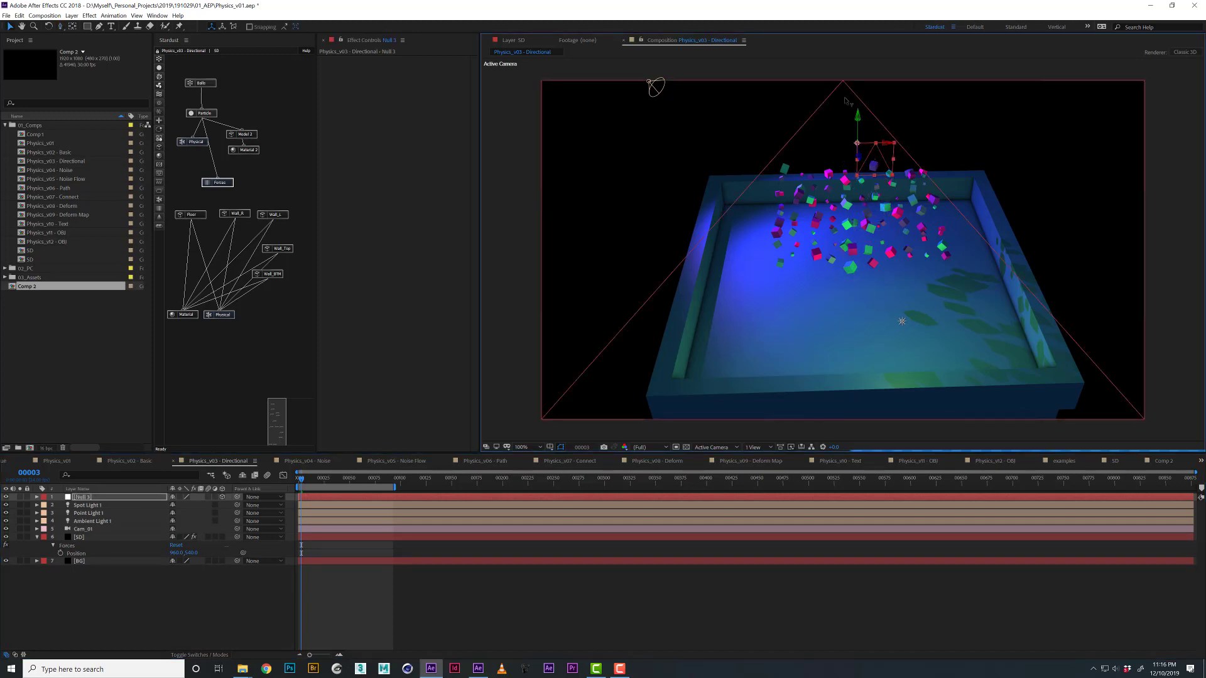
key(shift+Up)
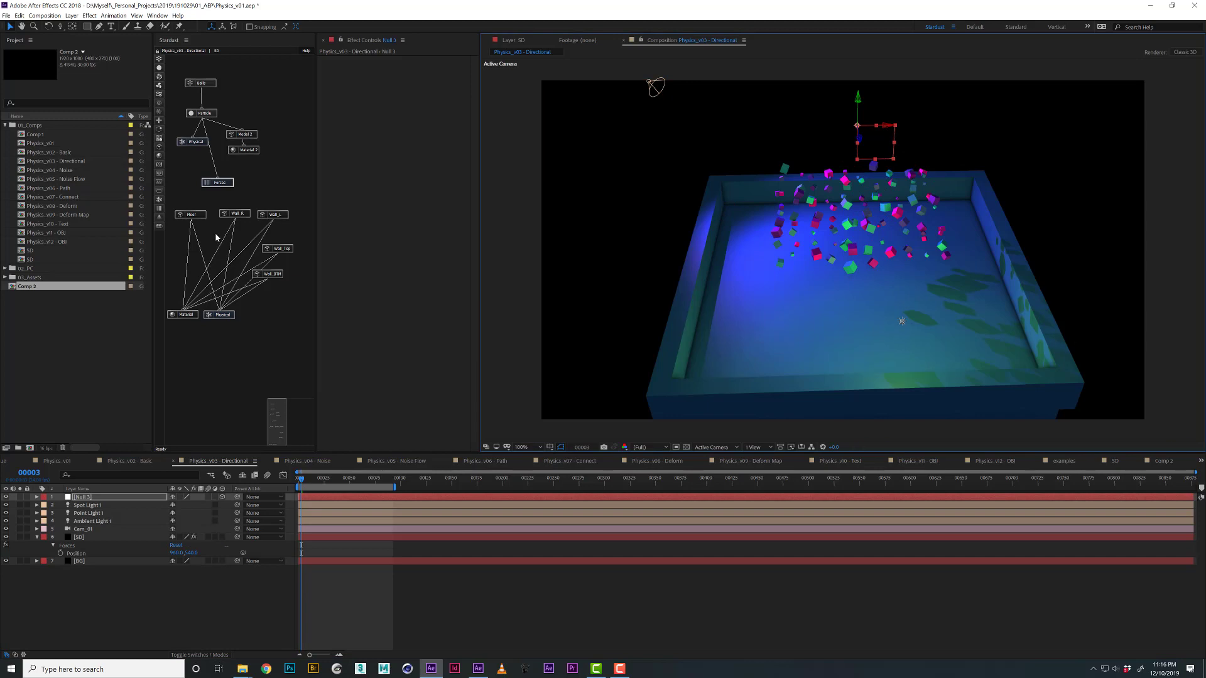
click(292, 194)
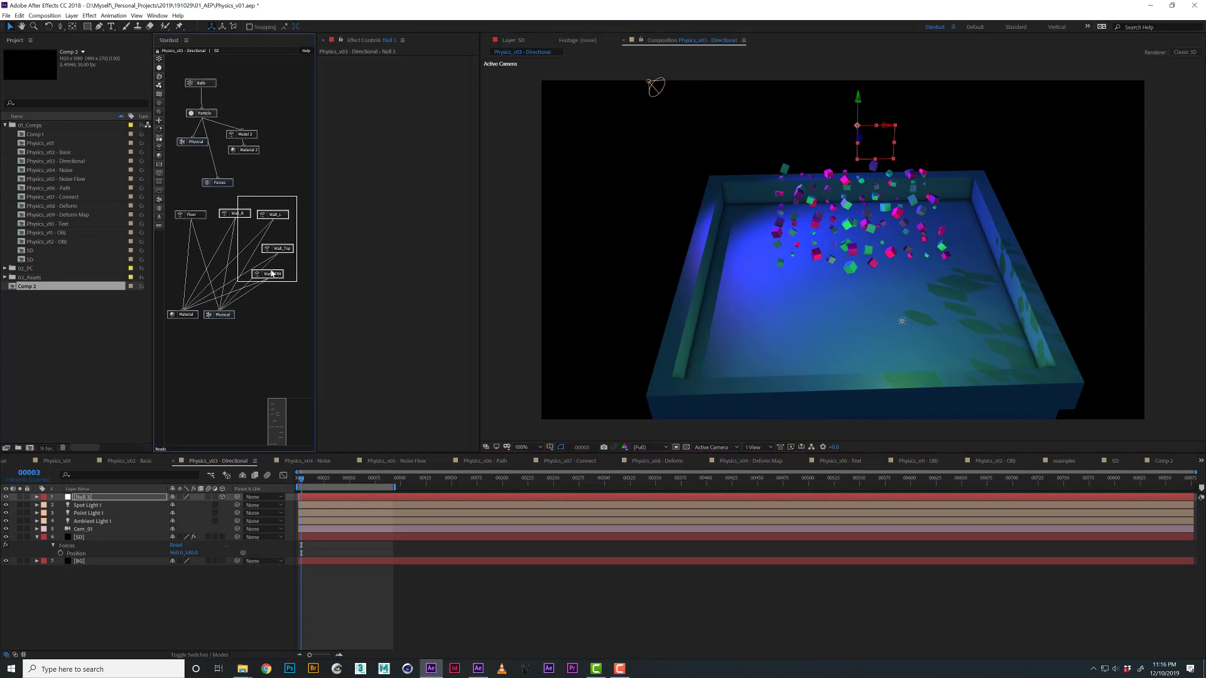
click(219, 184)
drag(216, 185, 236, 187)
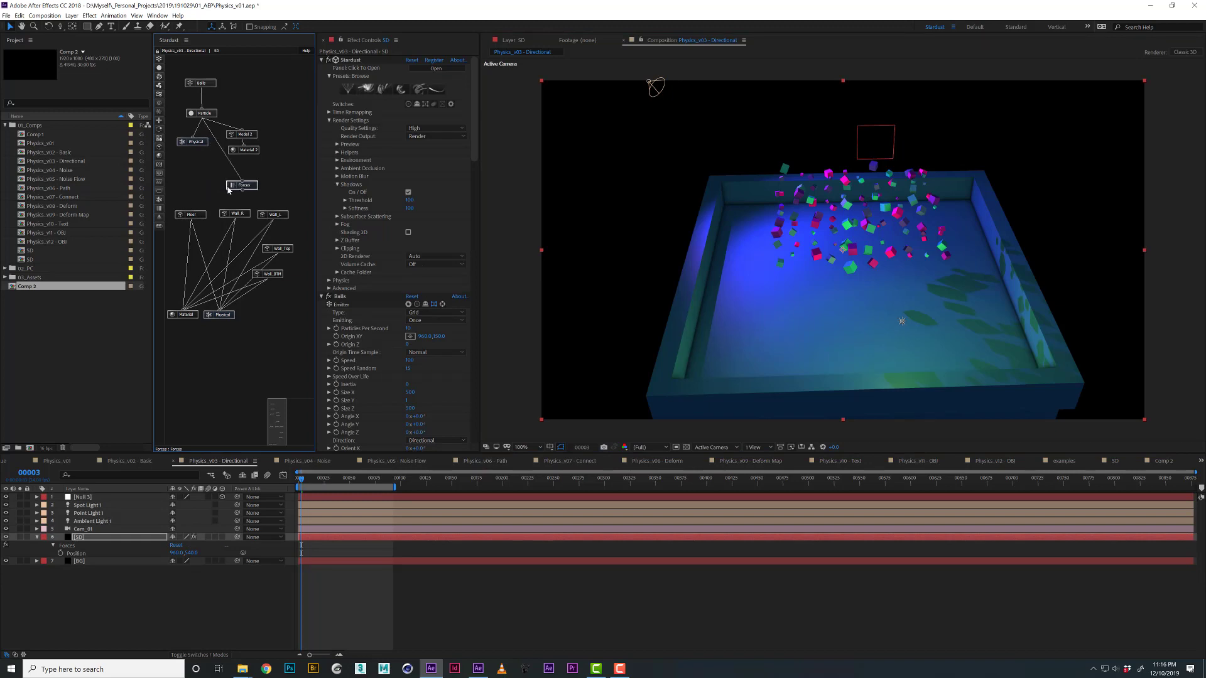
click(228, 189)
right_click(199, 174)
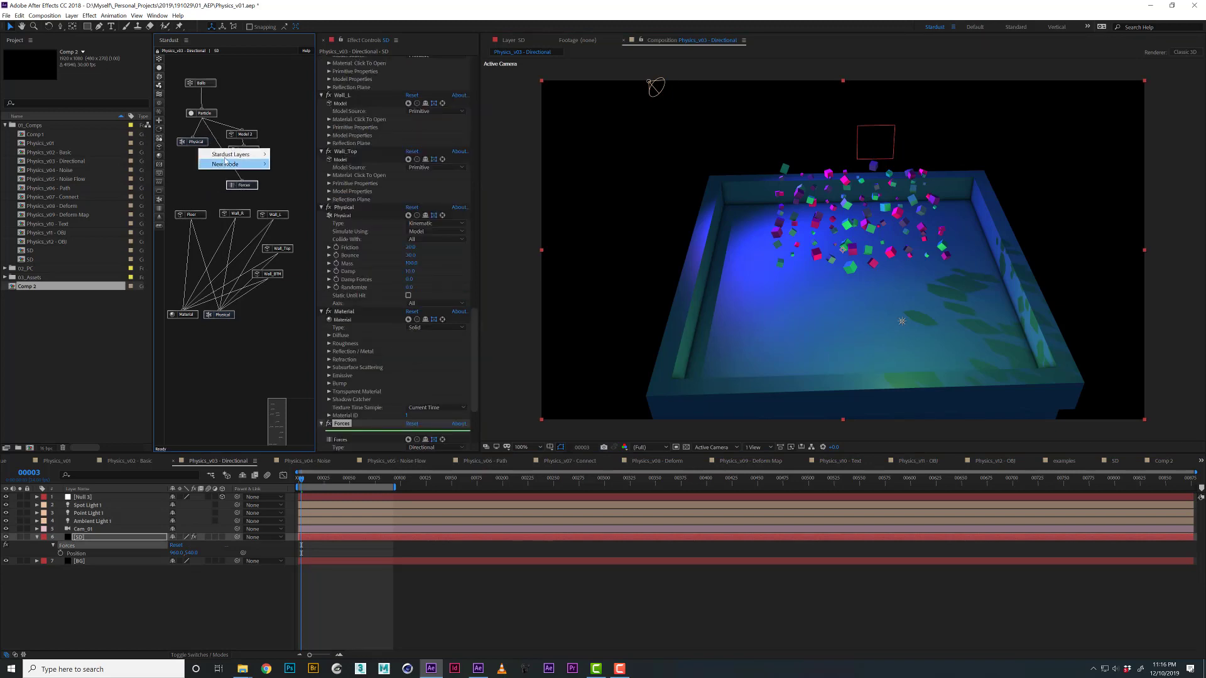
mouse_move(251, 164)
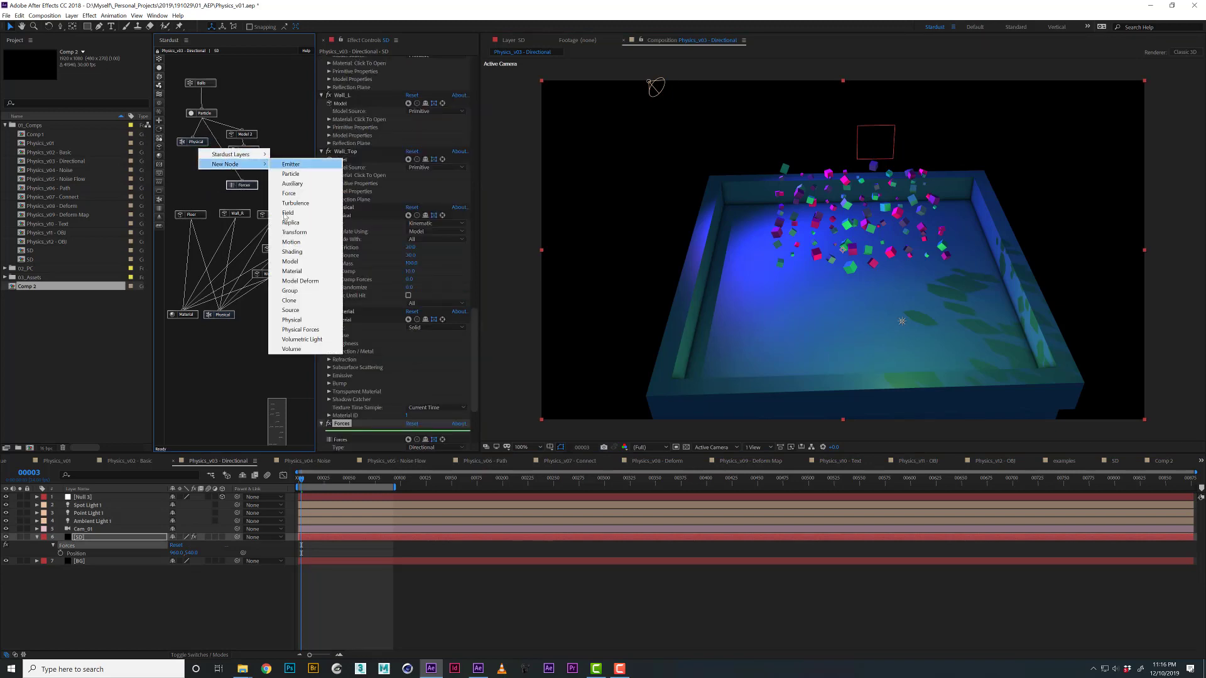
click(212, 258)
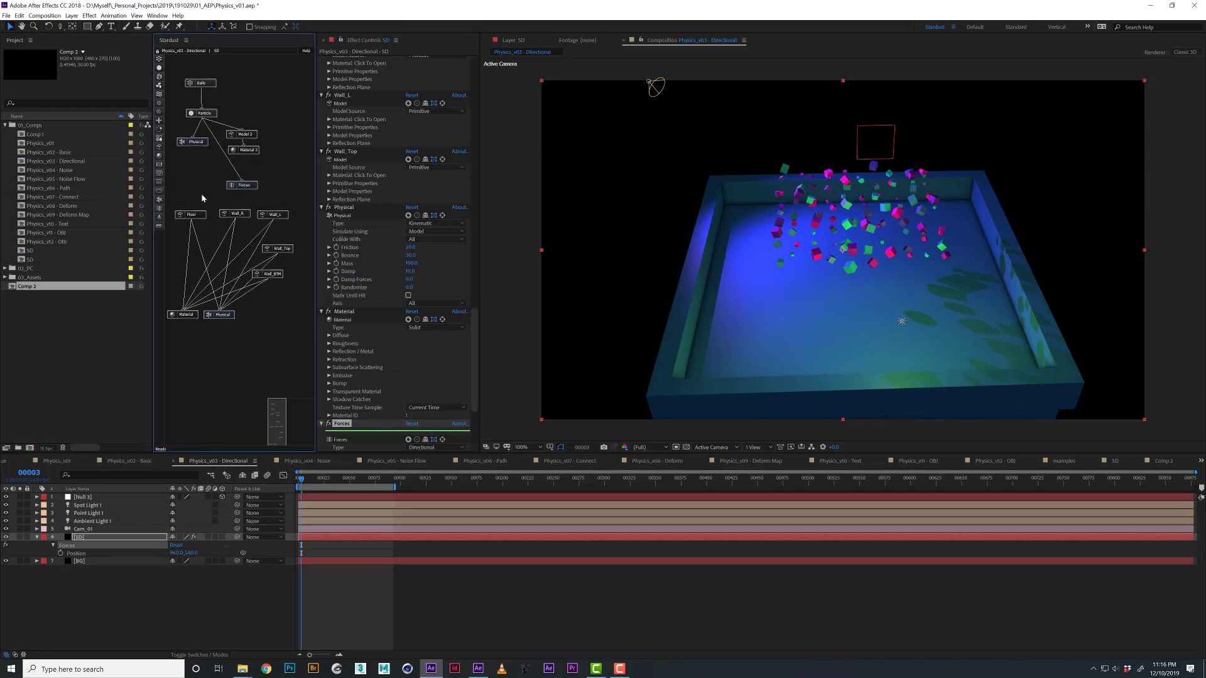
scroll(404, 353, down, 5)
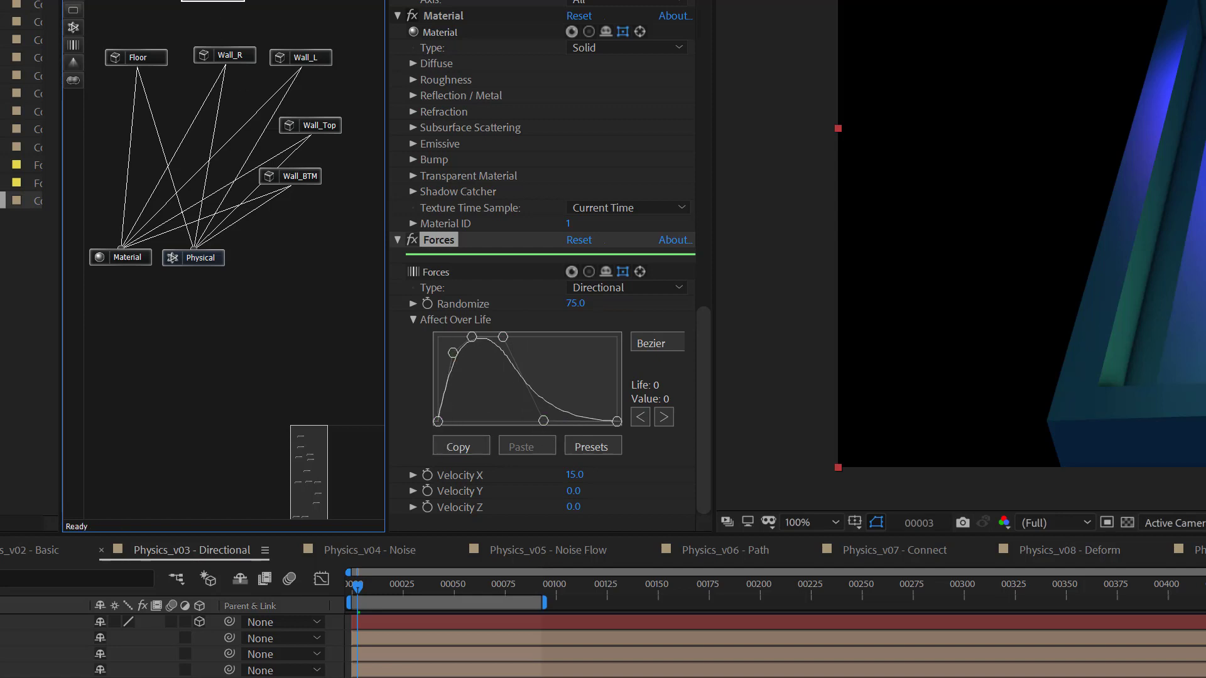
scroll(543, 264, up, 10)
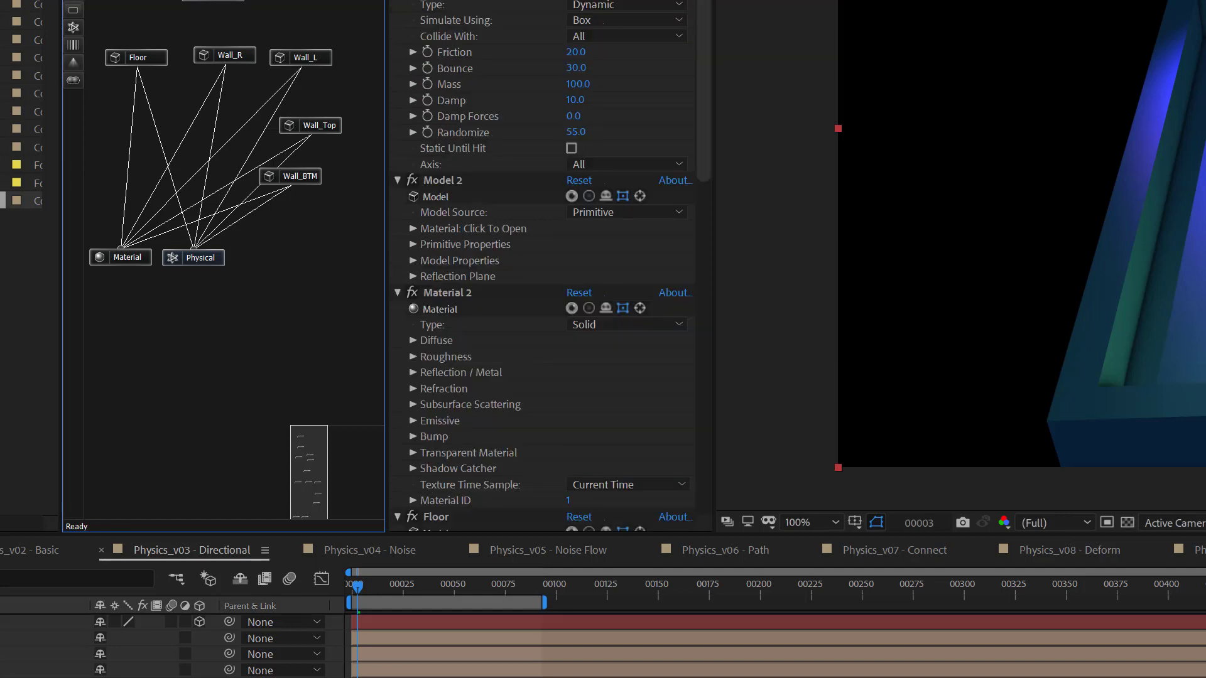
click(212, 5)
scroll(600, 373, down, 5)
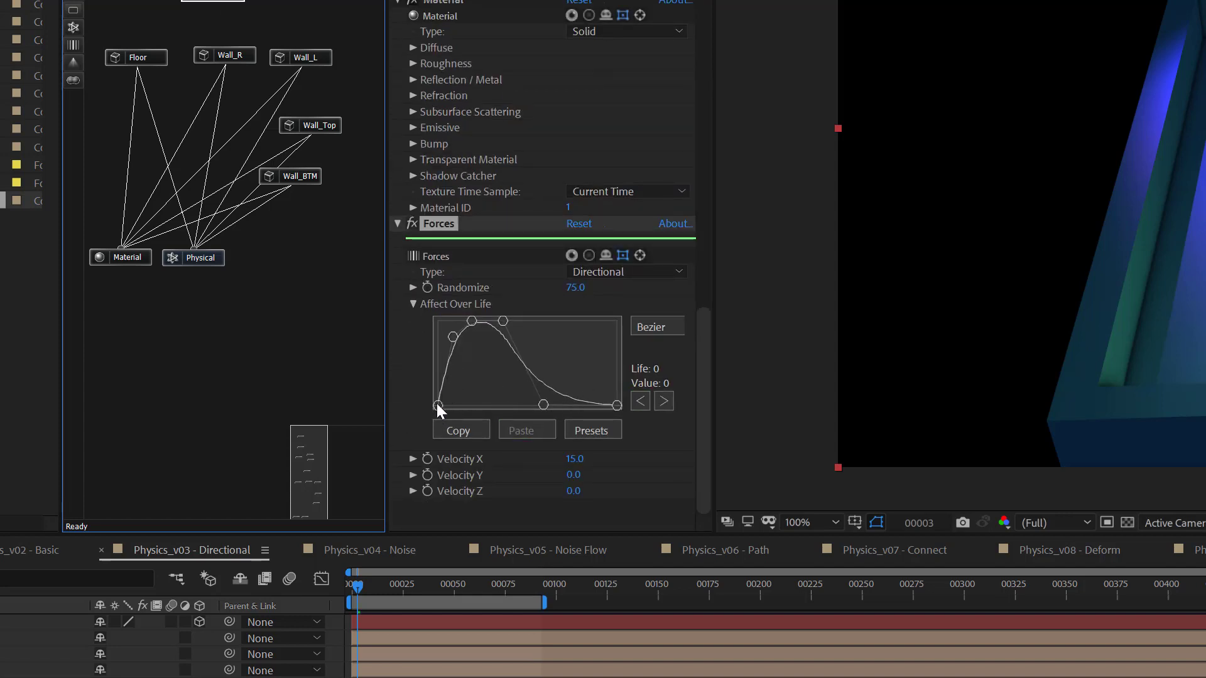
click(472, 320)
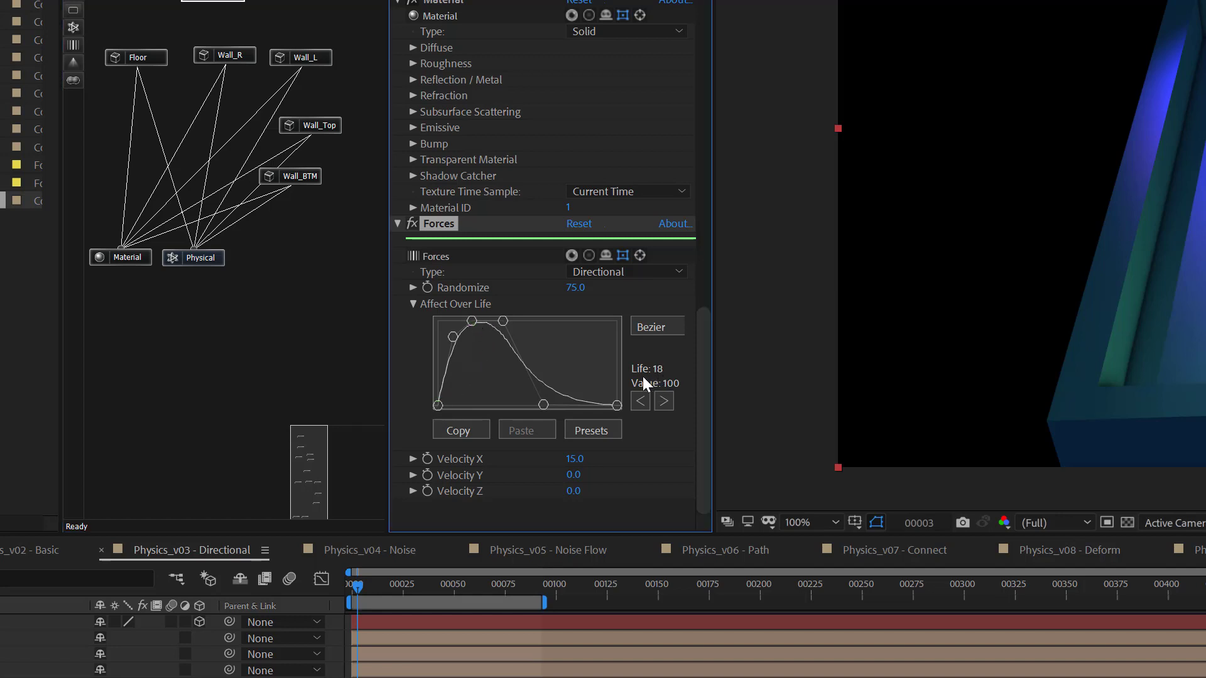
click(544, 404)
click(617, 405)
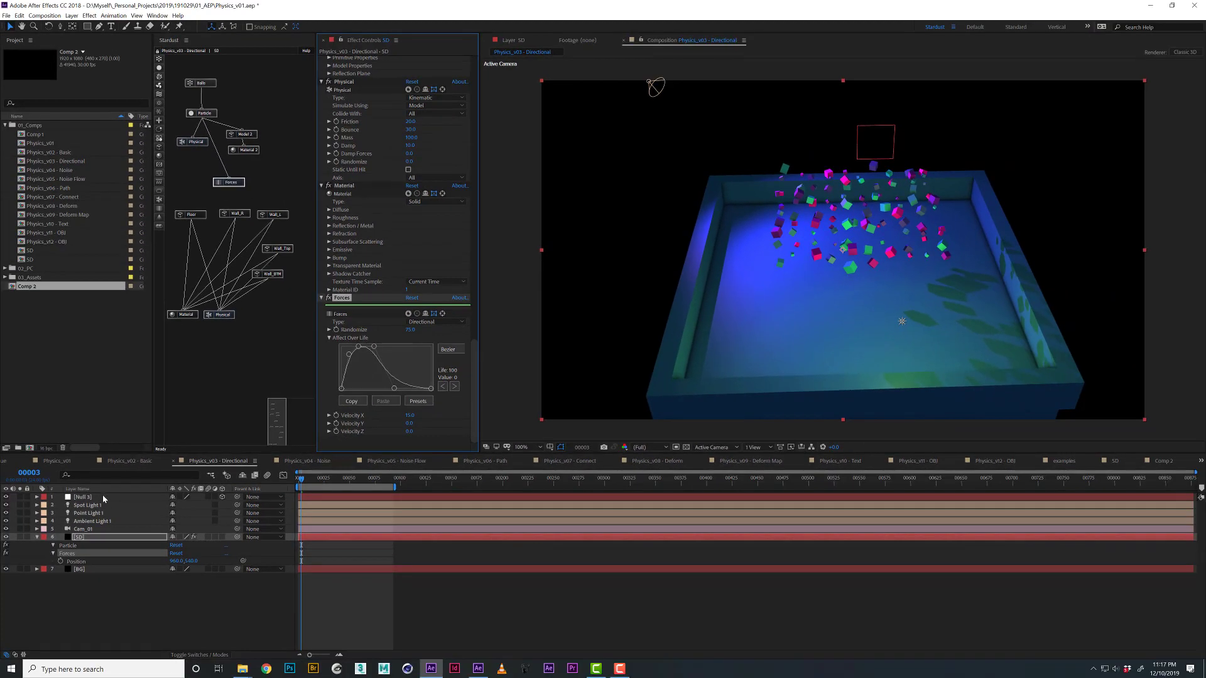
click(103, 496)
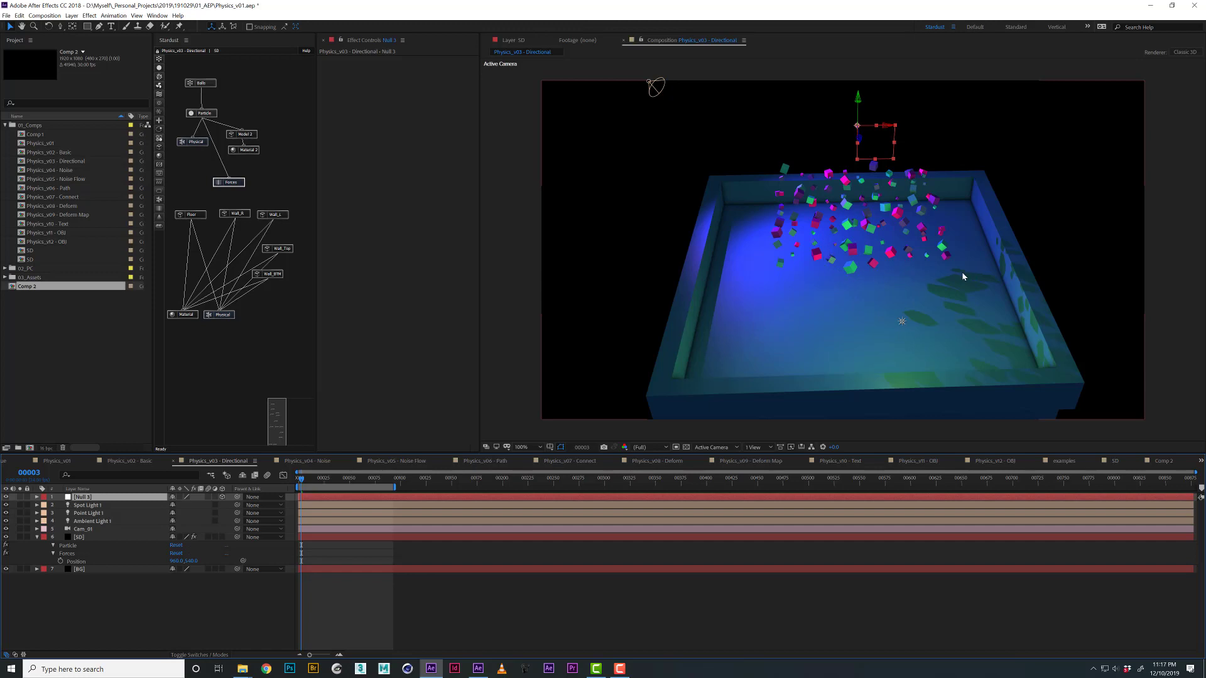
Preview the directional simulation, then show the Balls emitter settings.
key(space)
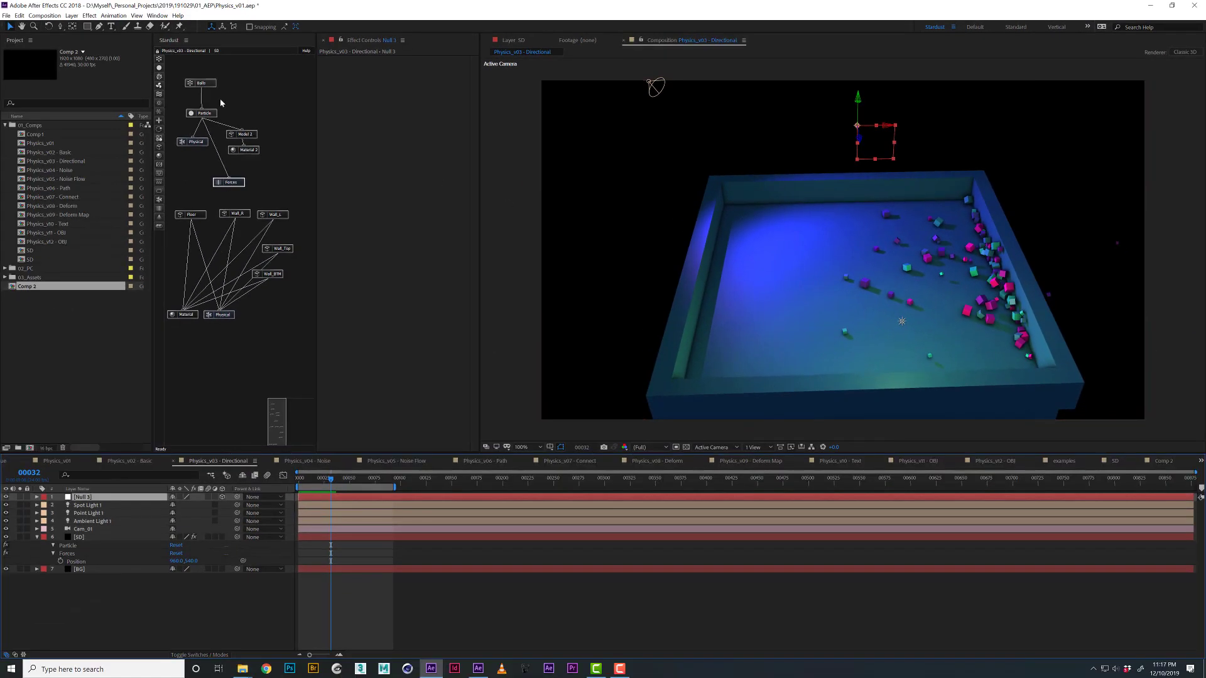
click(189, 86)
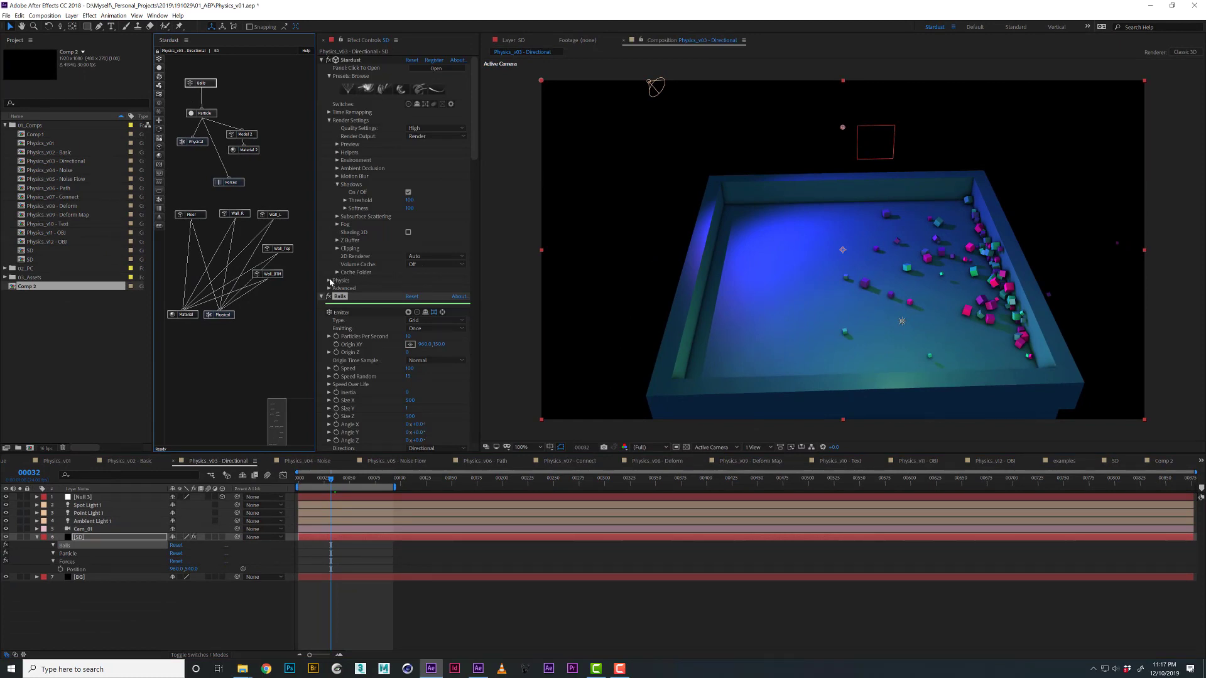
Set Stardust's Simulation Quality to Very High and replay the Directional simulation from the start.
click(330, 281)
click(432, 312)
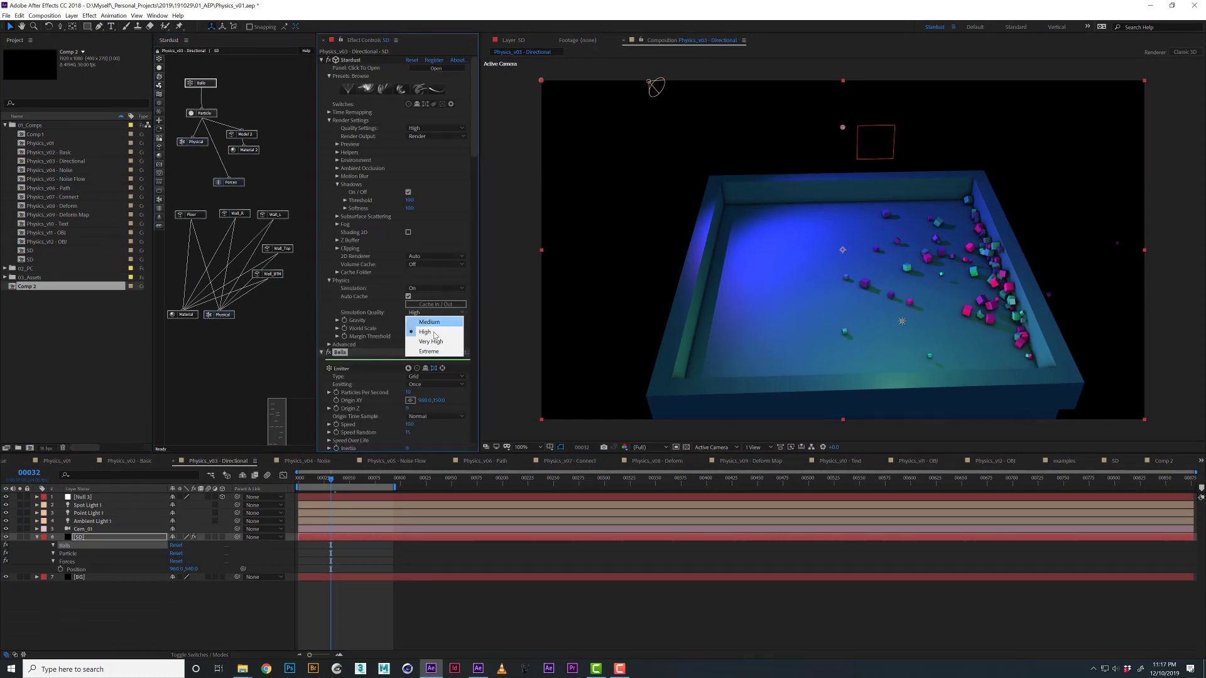
click(432, 346)
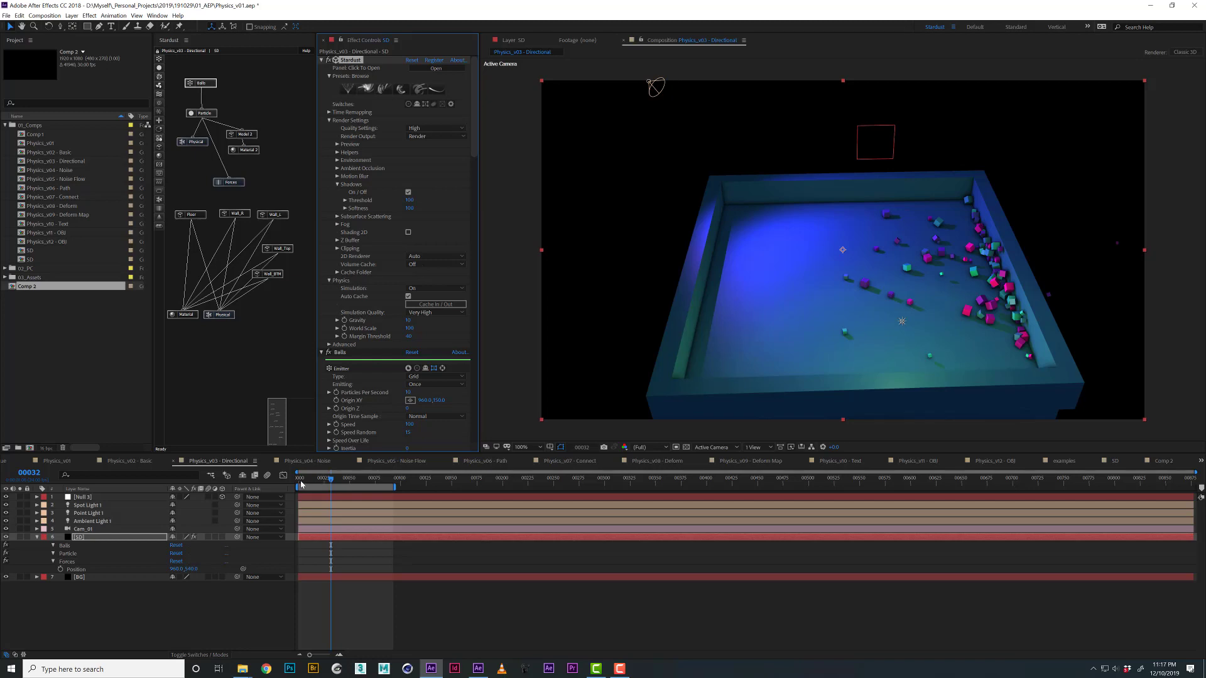
click(301, 484)
key(space)
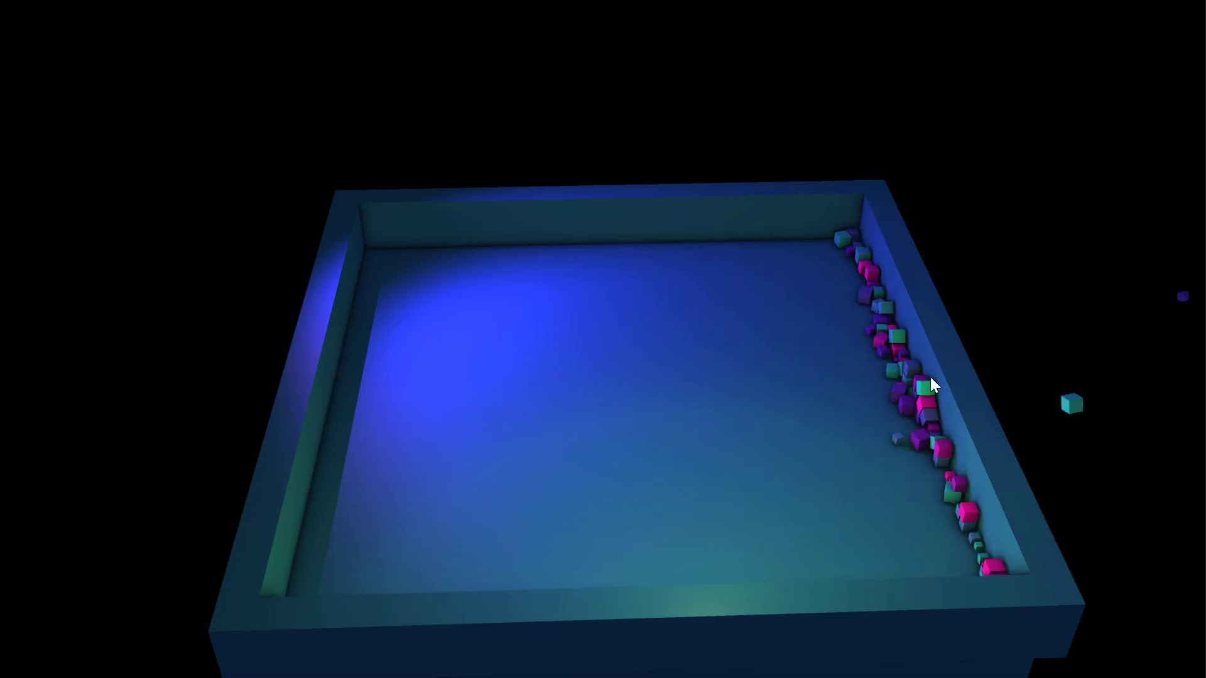
key(shift+alt+z)
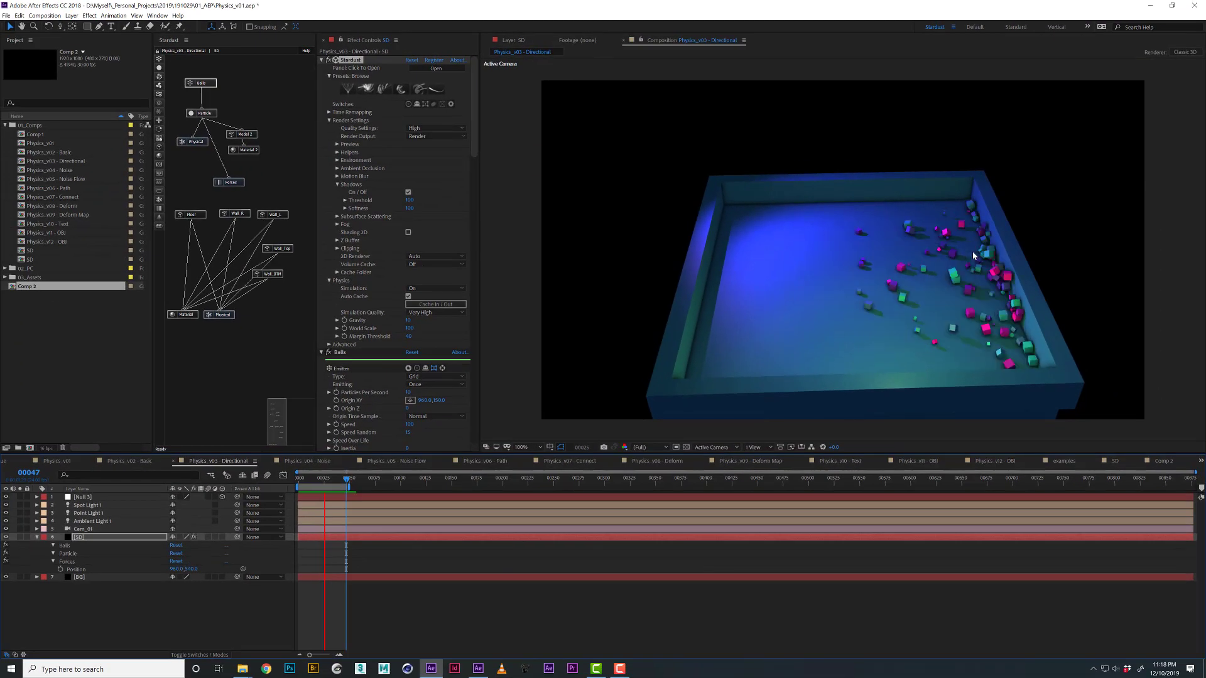
Stop playback at frame 16, show the Forces settings and collapse Affect Over Life.
key(space)
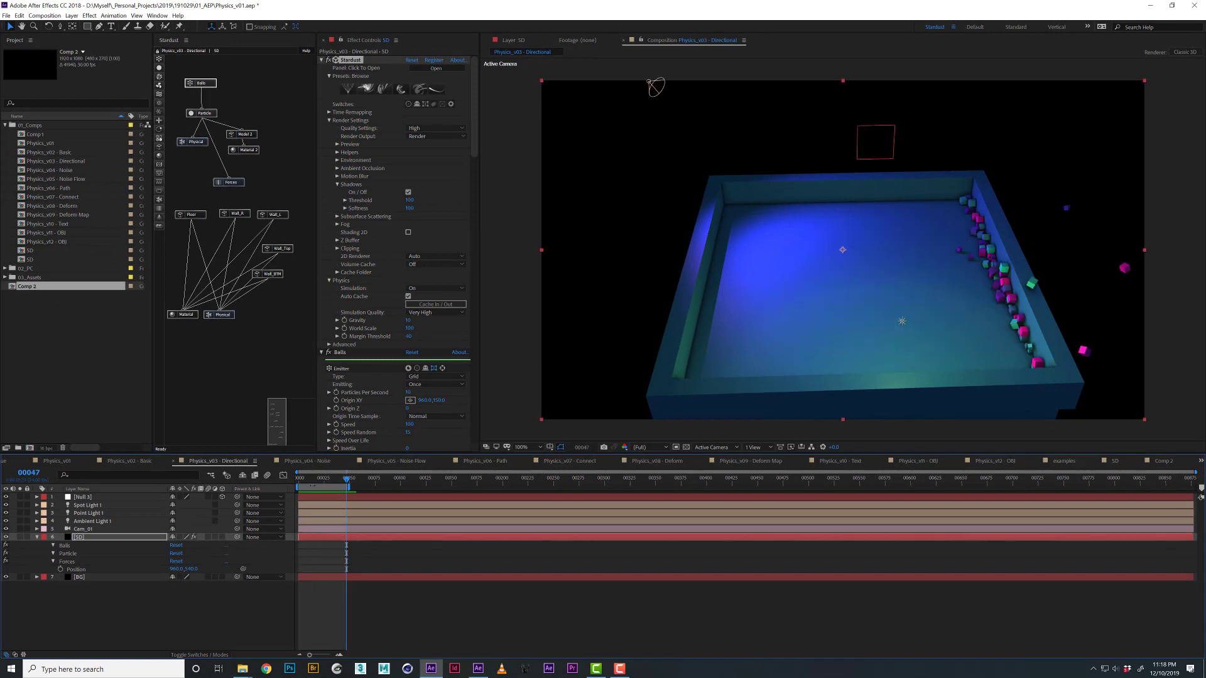
mouse_move(309, 485)
mouse_down()
mouse_move(361, 481)
mouse_move(314, 482)
mouse_up()
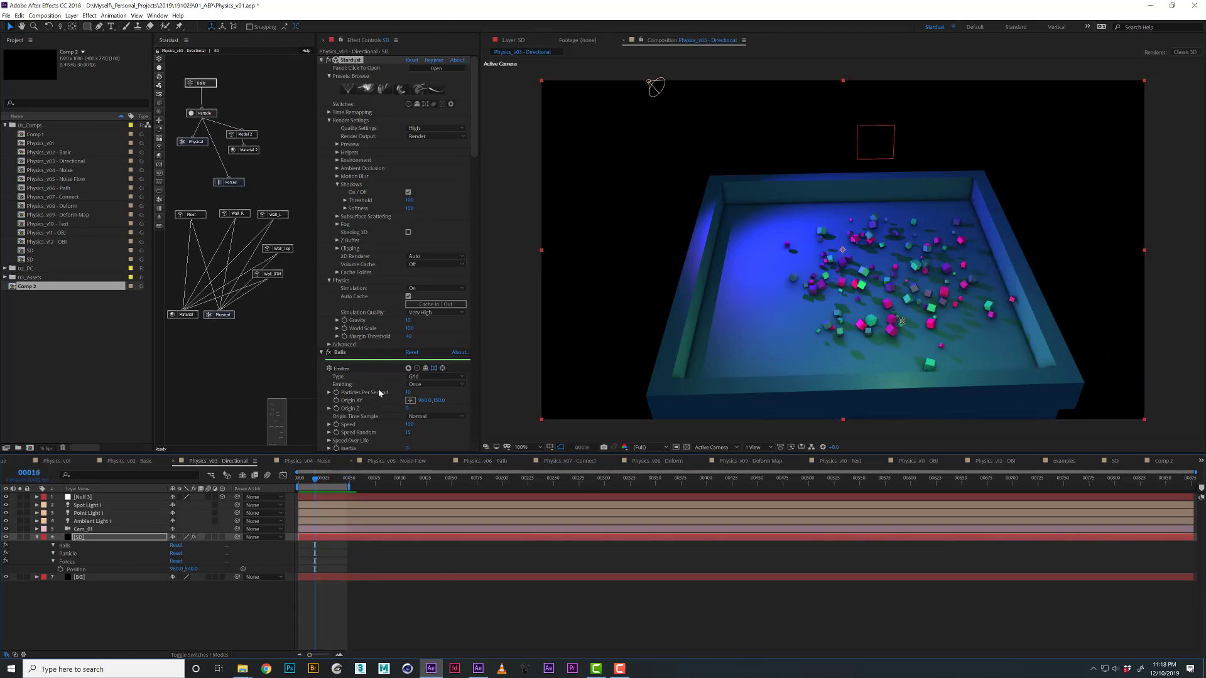
drag(217, 182, 203, 176)
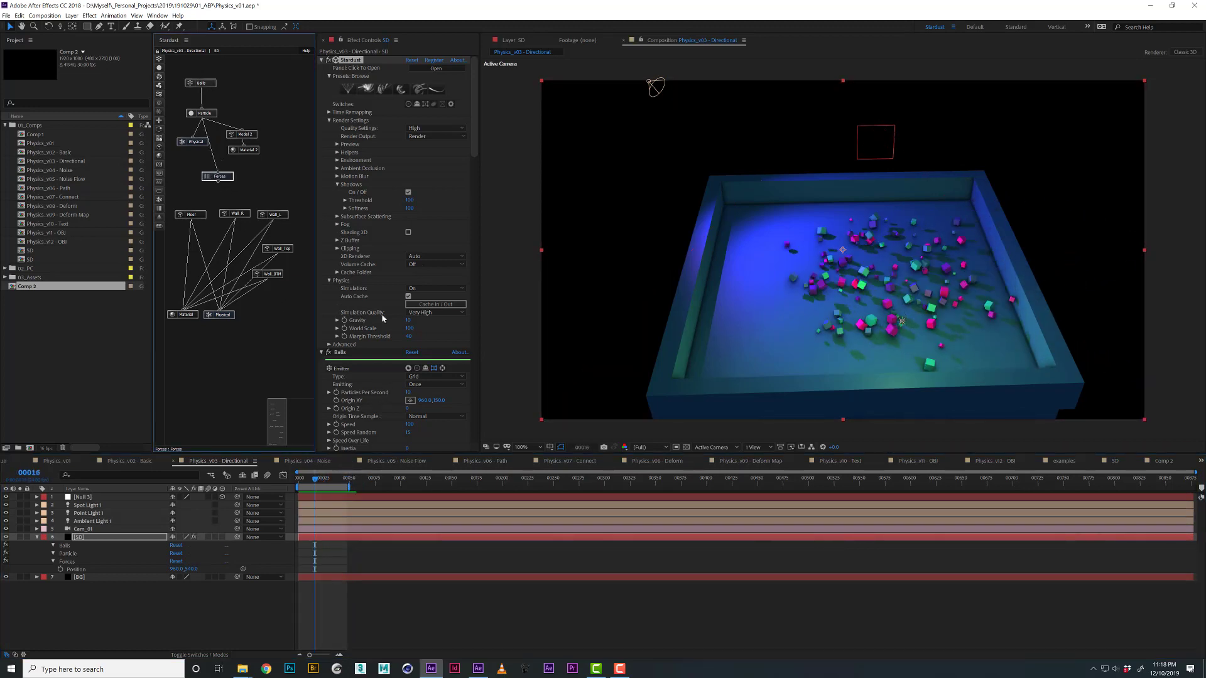
scroll(382, 317, down, 10)
scroll(385, 415, down, 1)
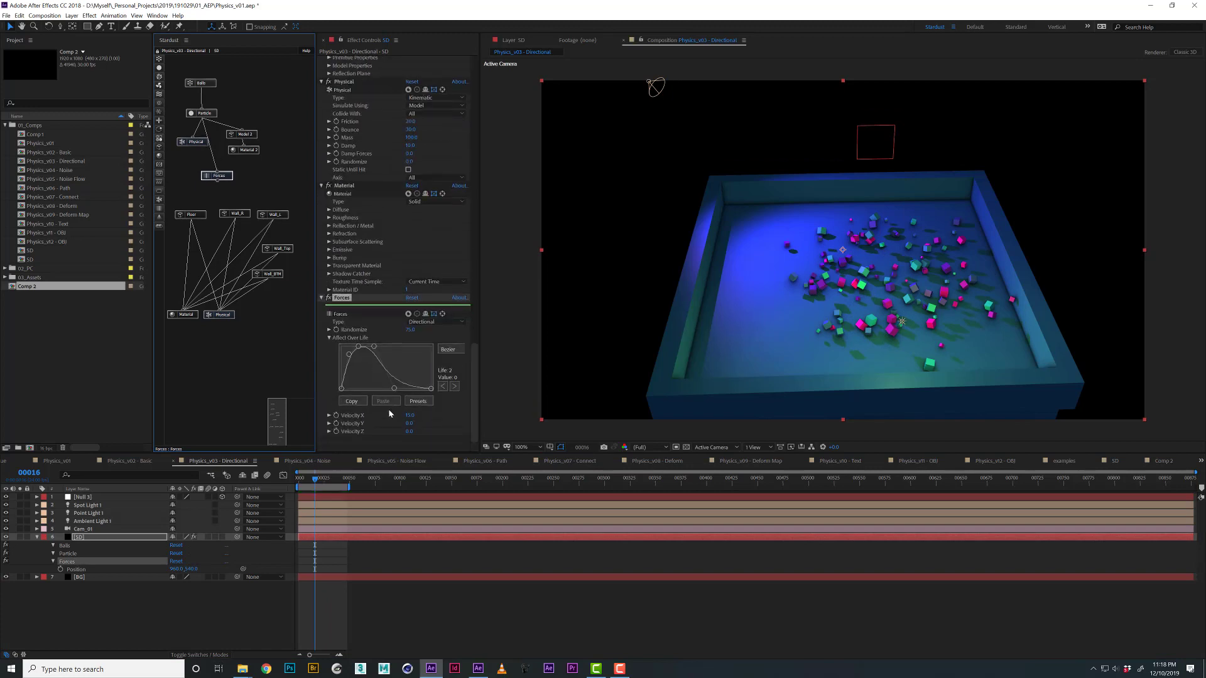
click(329, 339)
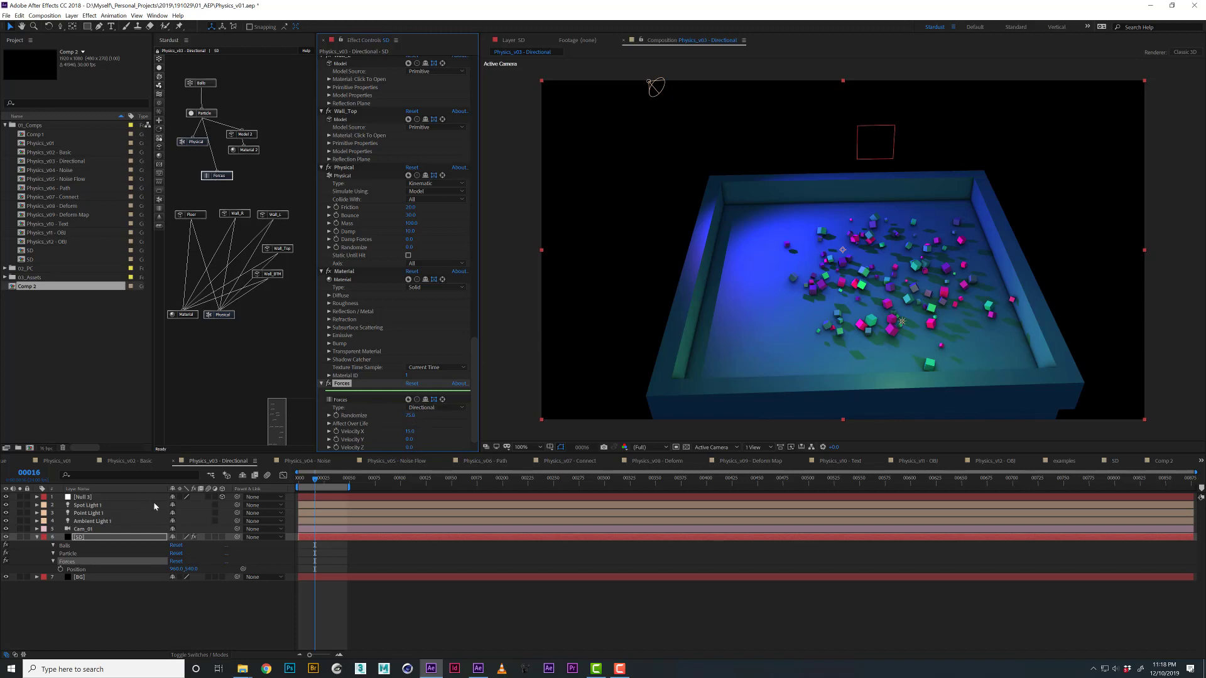
Change the Forces Type from Directional to Spherical.
click(420, 408)
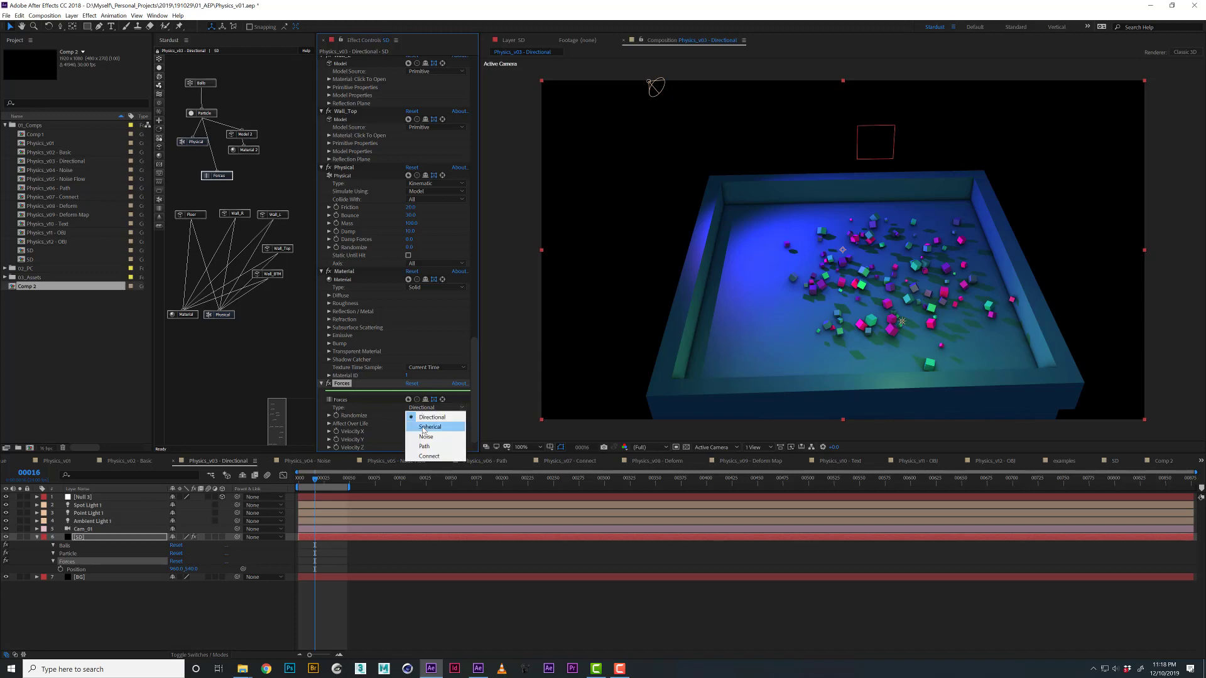
click(343, 386)
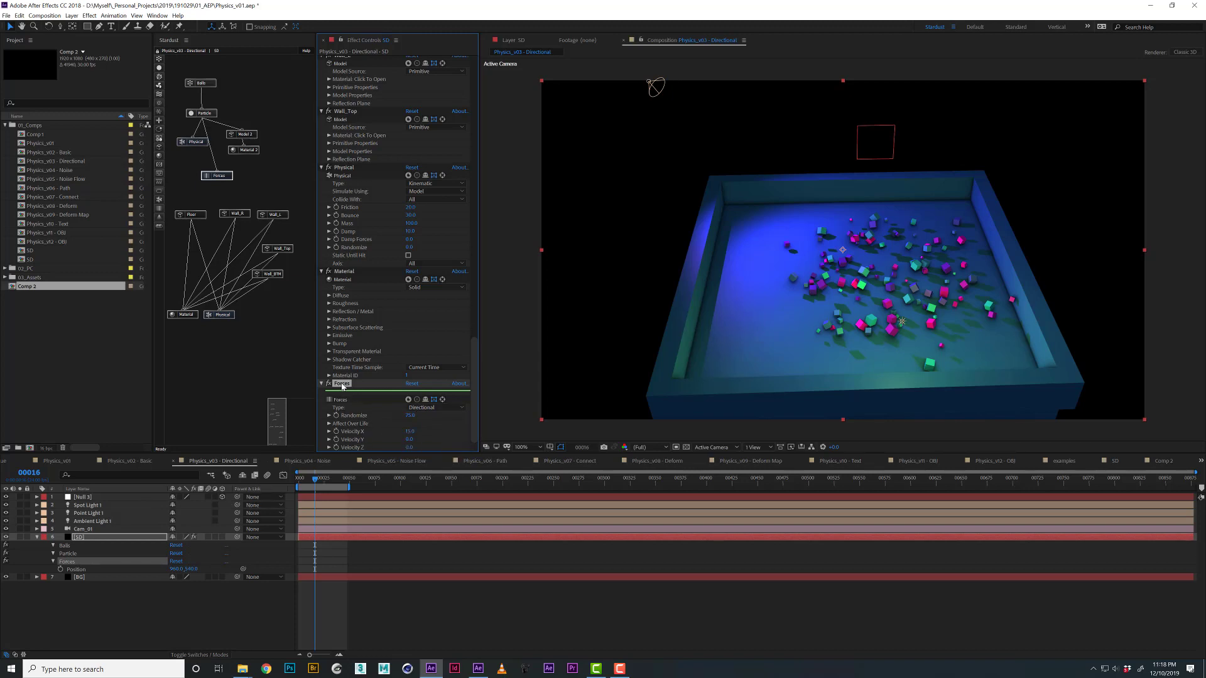
click(433, 408)
click(433, 422)
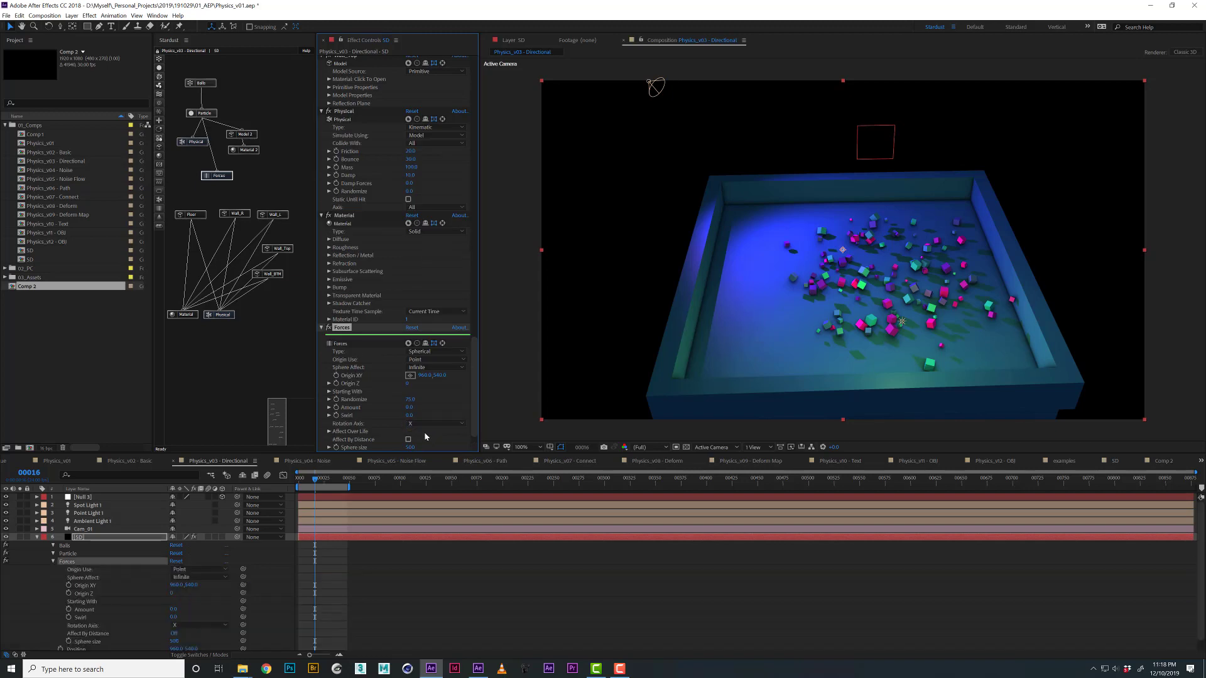
scroll(440, 395, down, 1)
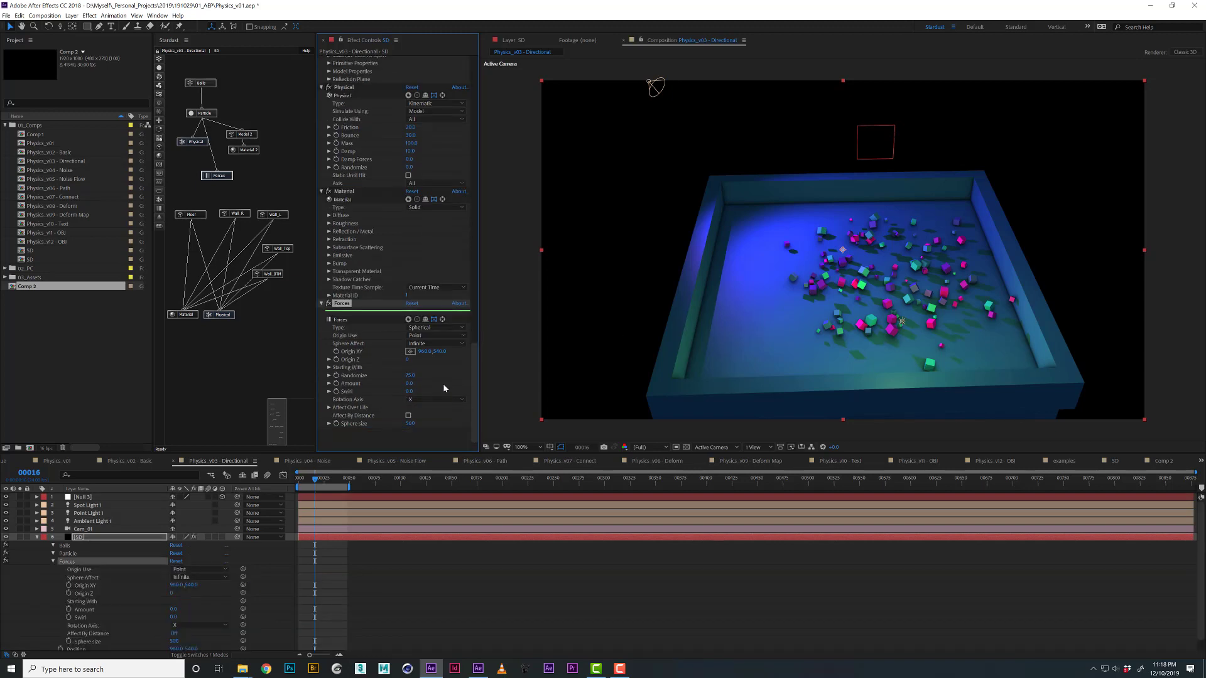
click(411, 387)
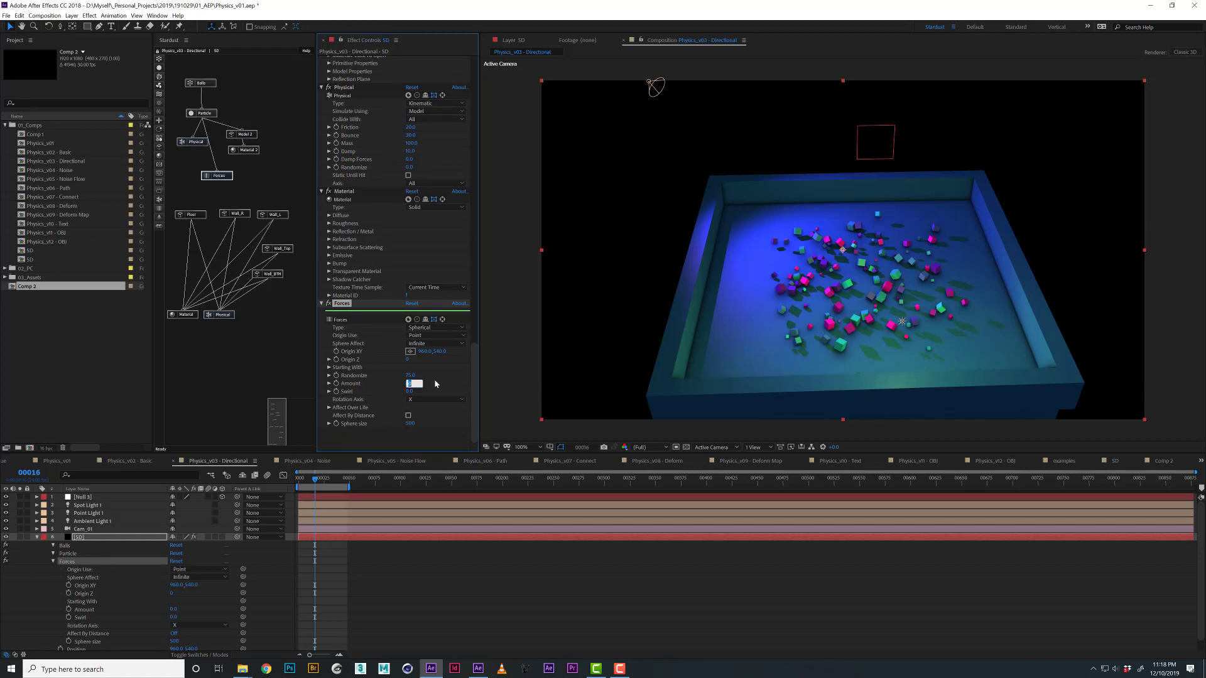
key(Return)
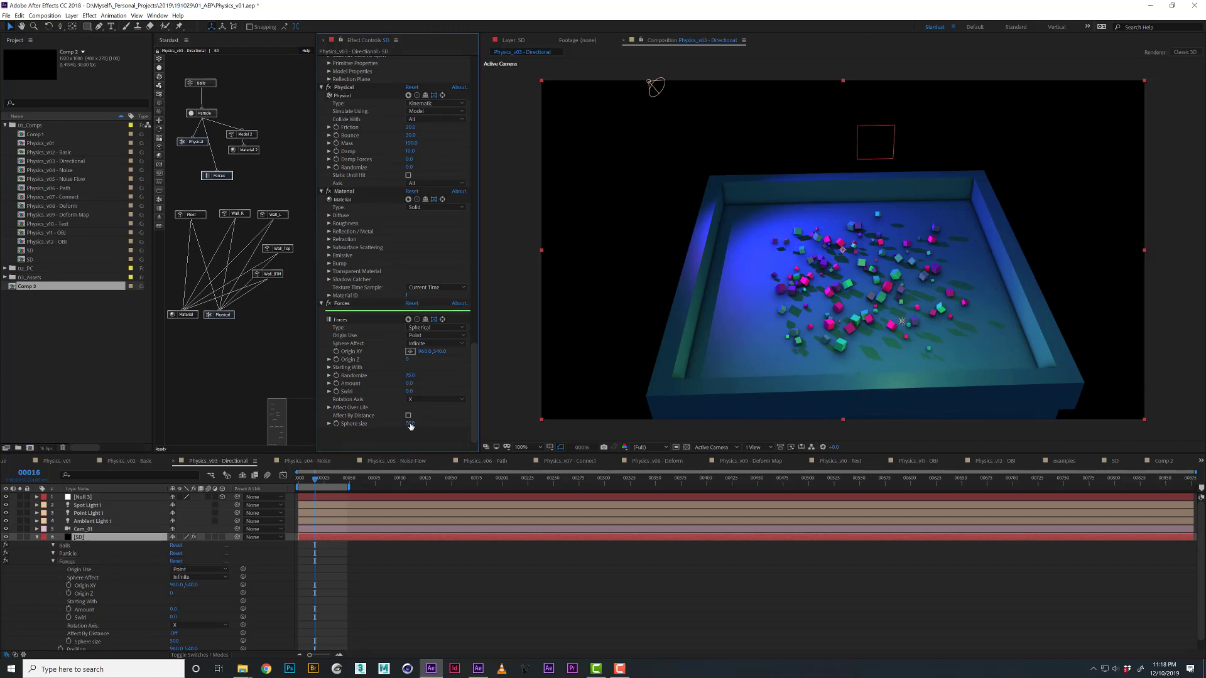
click(328, 409)
click(330, 378)
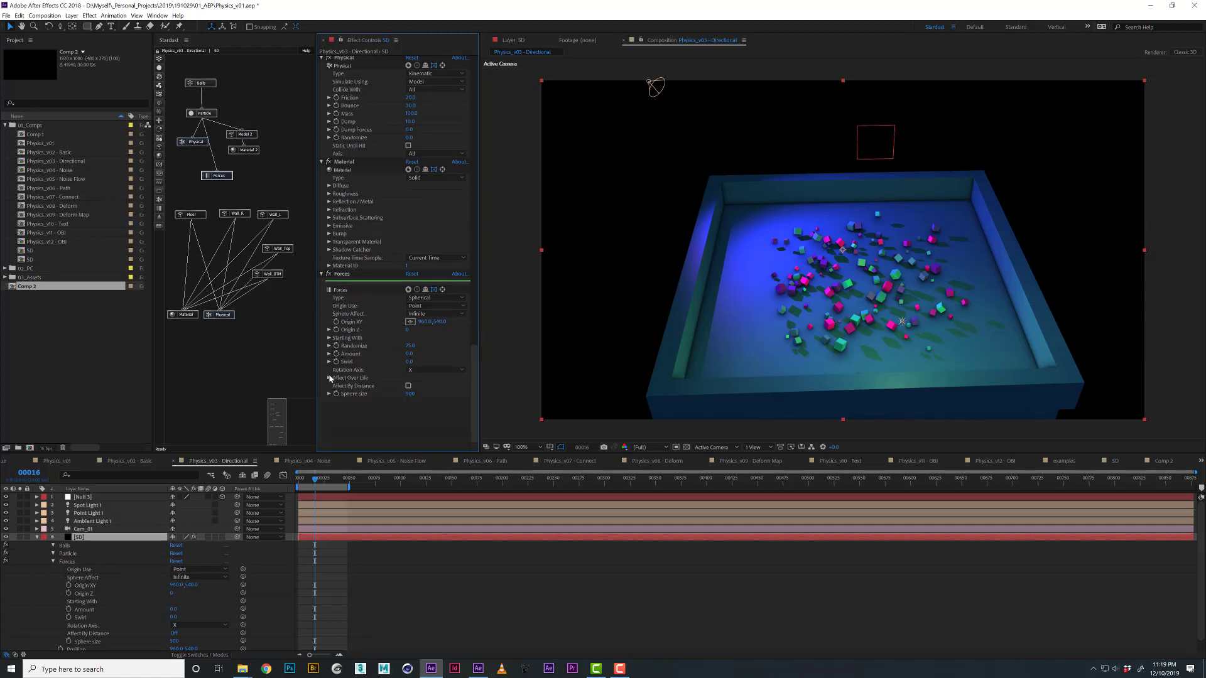
Set the Rotation Axis to Y, keeping Origin Use at Point.
click(432, 427)
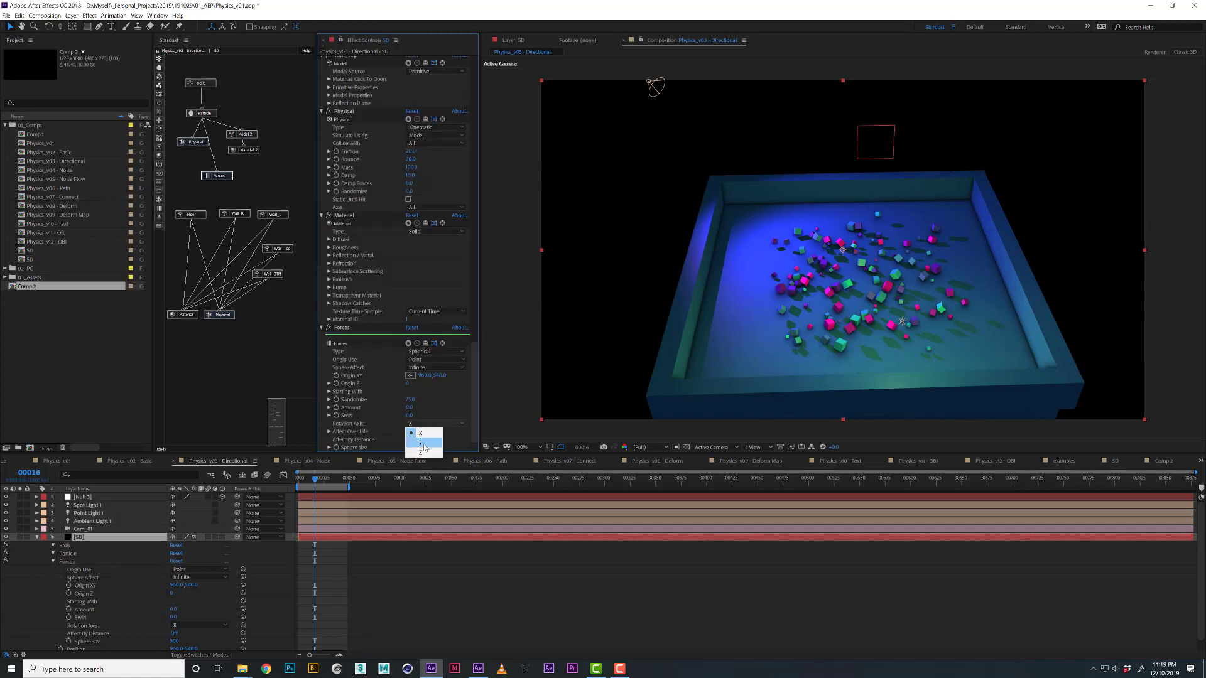
click(404, 419)
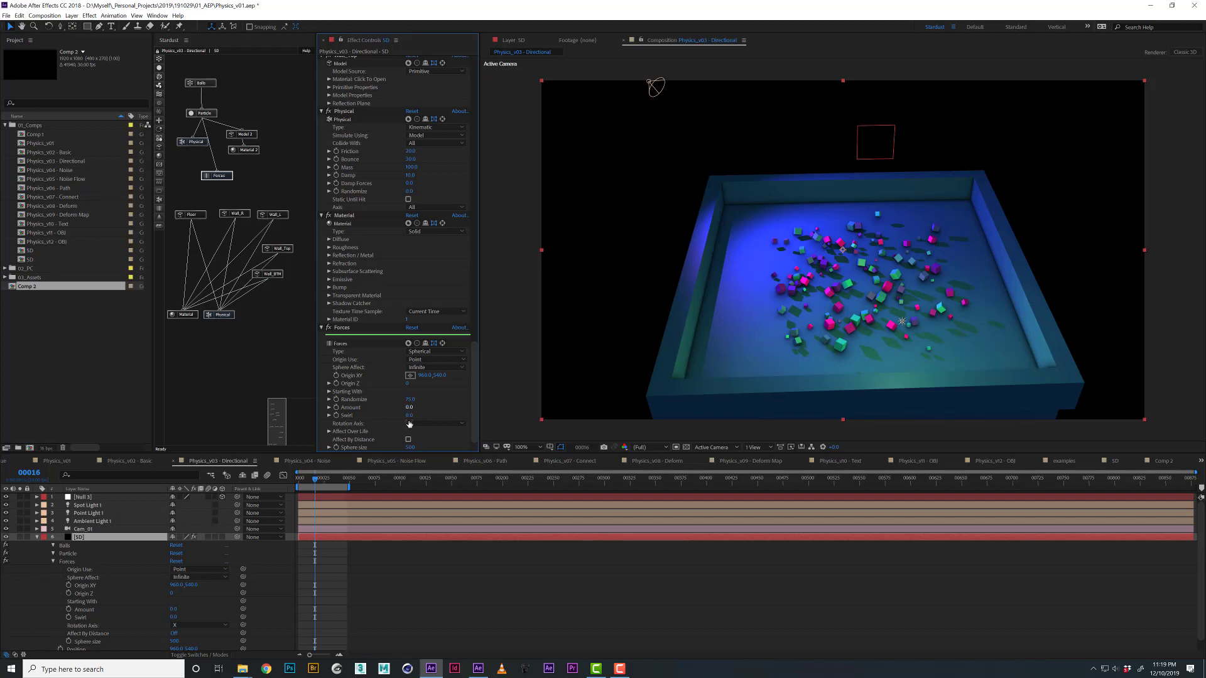
click(418, 424)
click(425, 442)
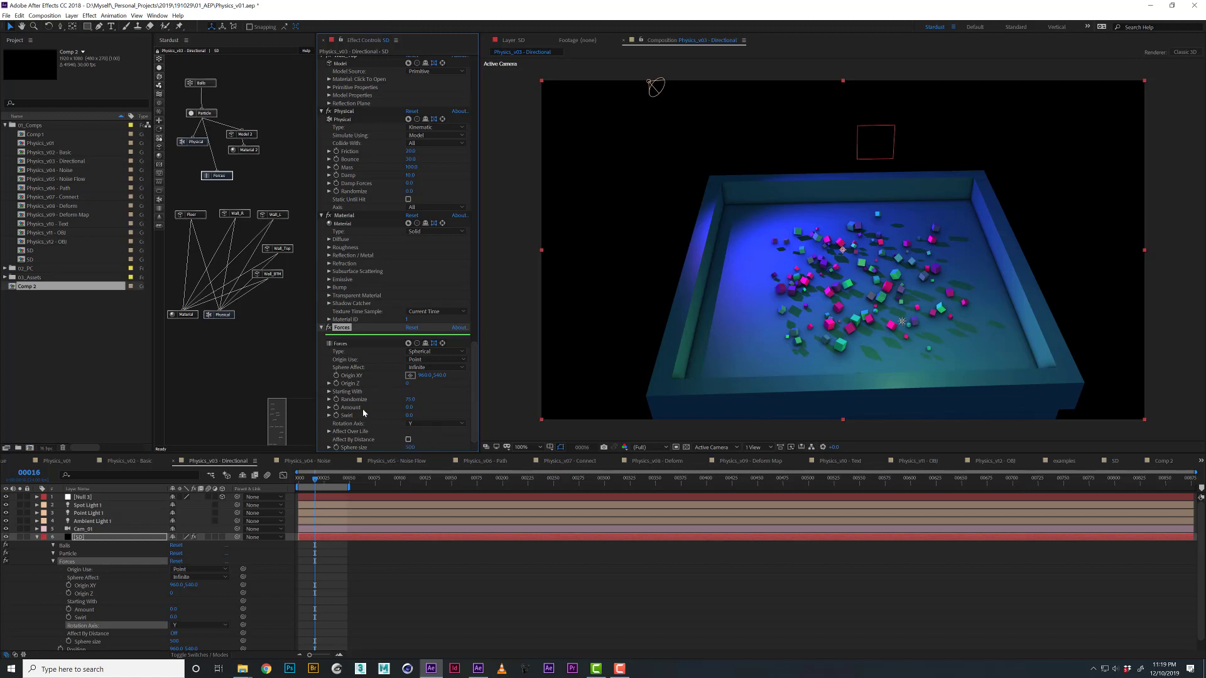
click(329, 391)
click(426, 359)
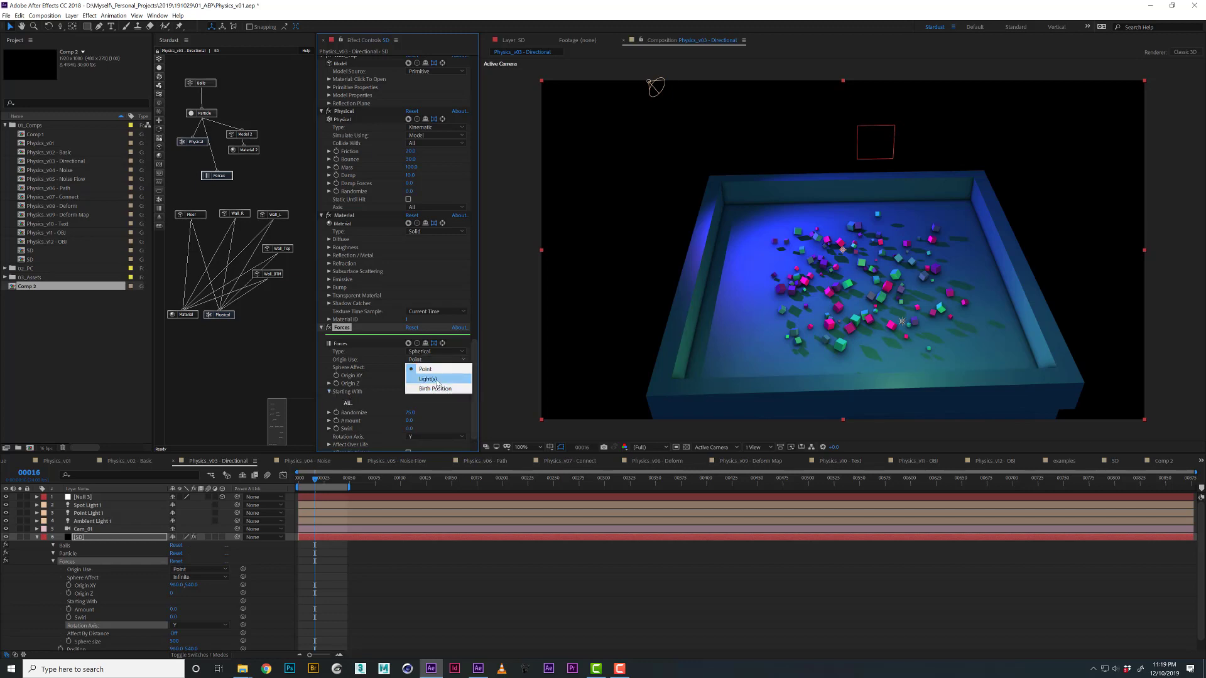
click(345, 394)
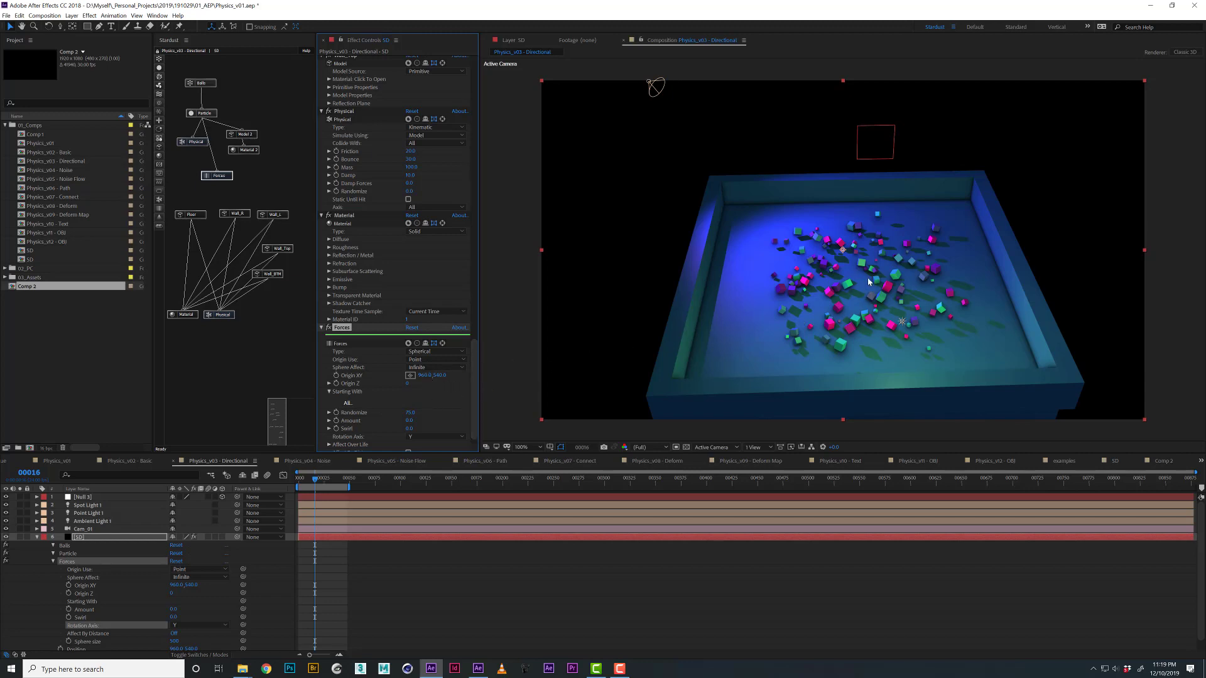
Set the spherical force Amount to 300 and preview the result.
scroll(421, 385, down, 1)
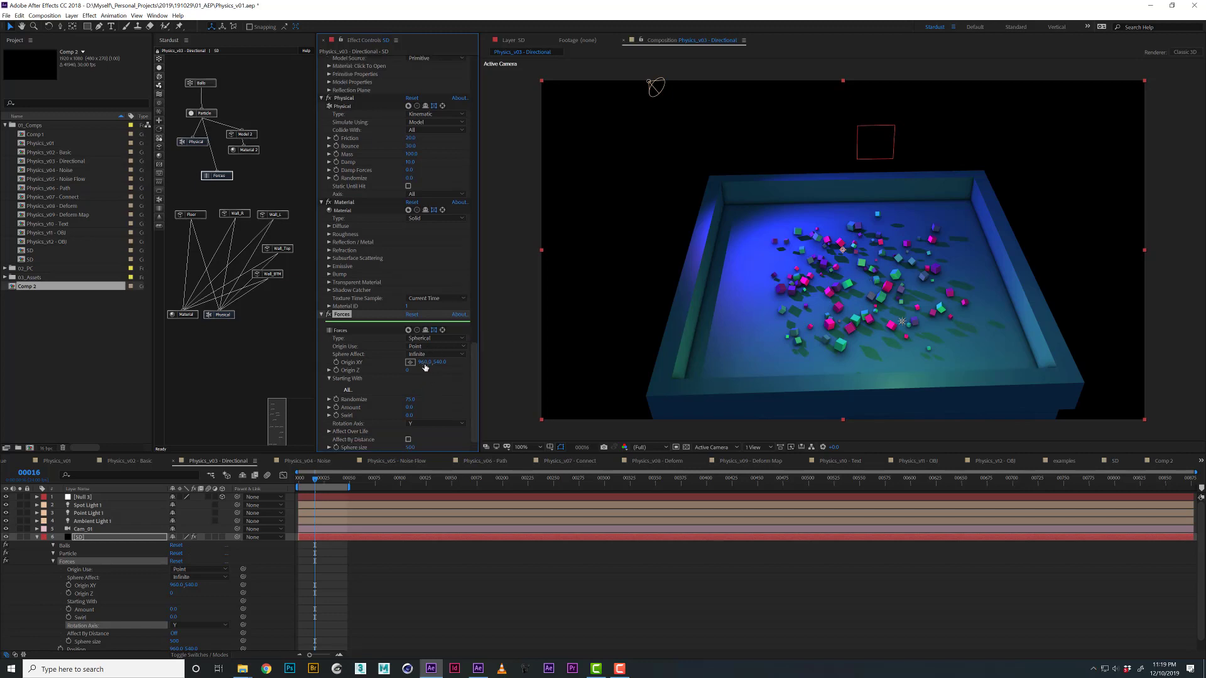
click(409, 408)
text(300)
key(Return)
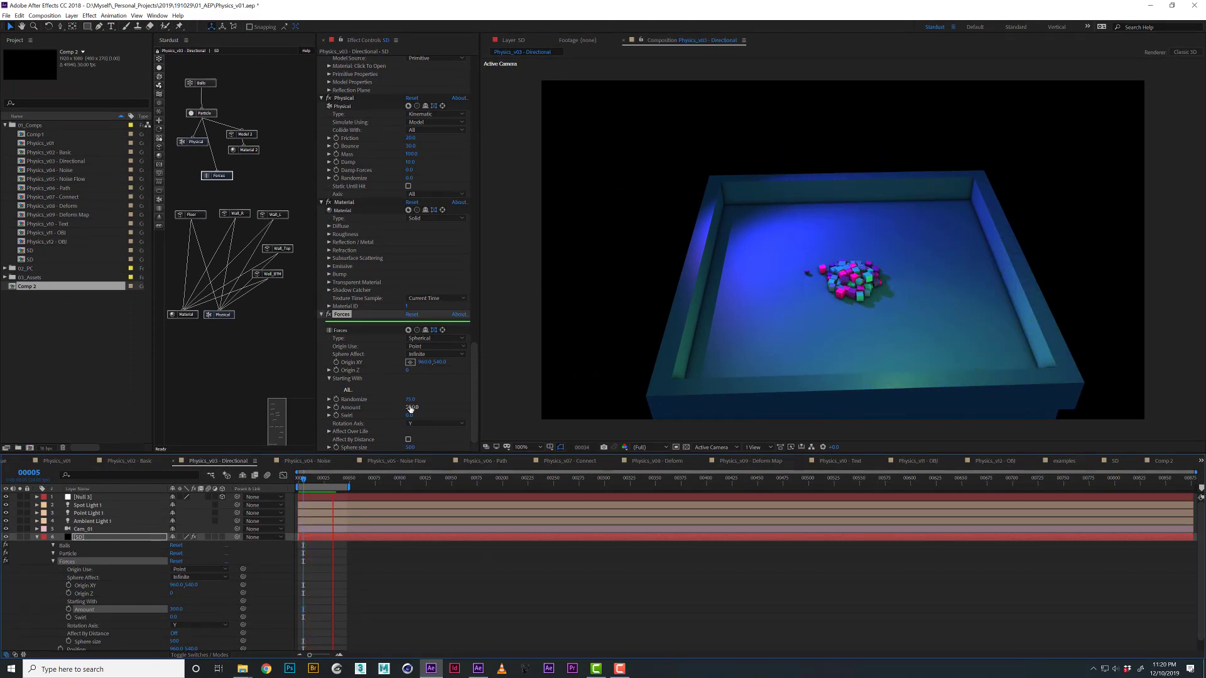
Change the force Amount to -250 and replay the simulation.
click(410, 407)
click(410, 407)
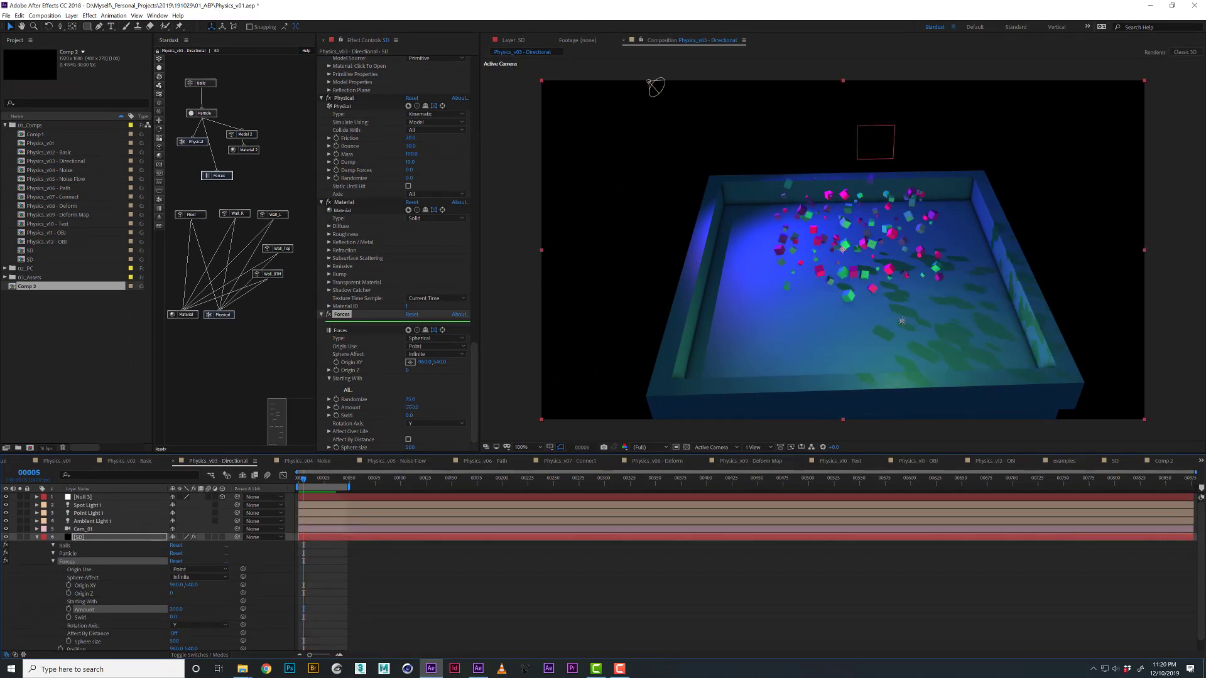
text(-2)
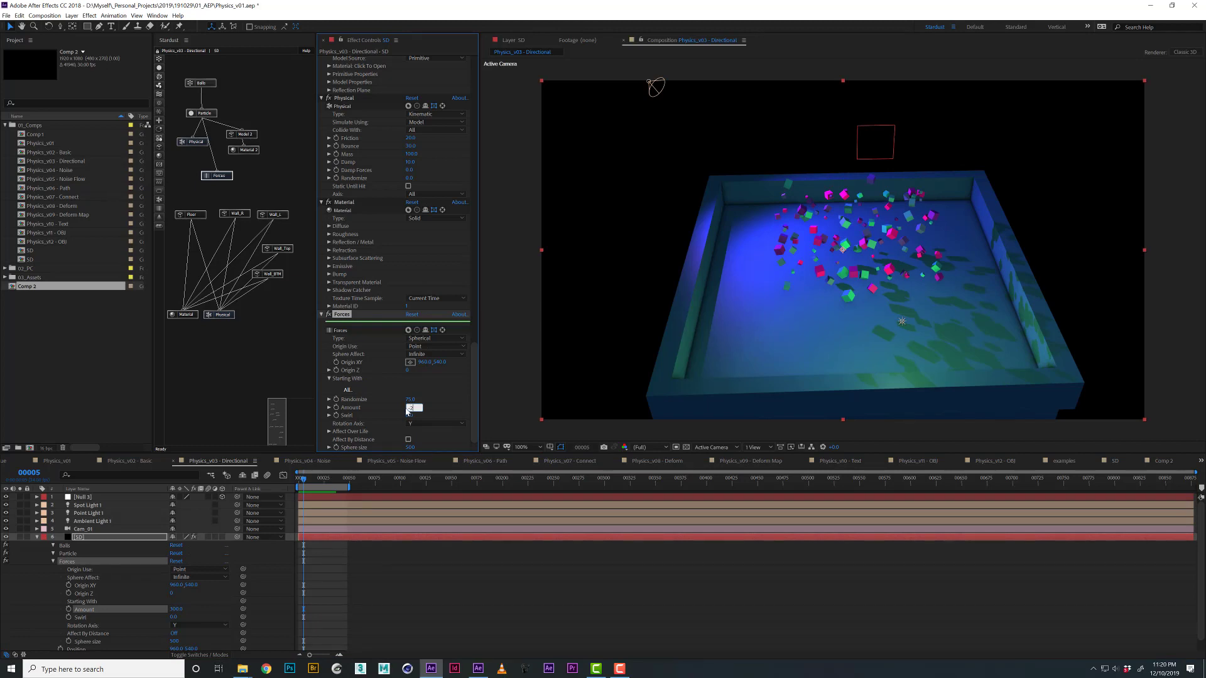
text(50)
key(Return)
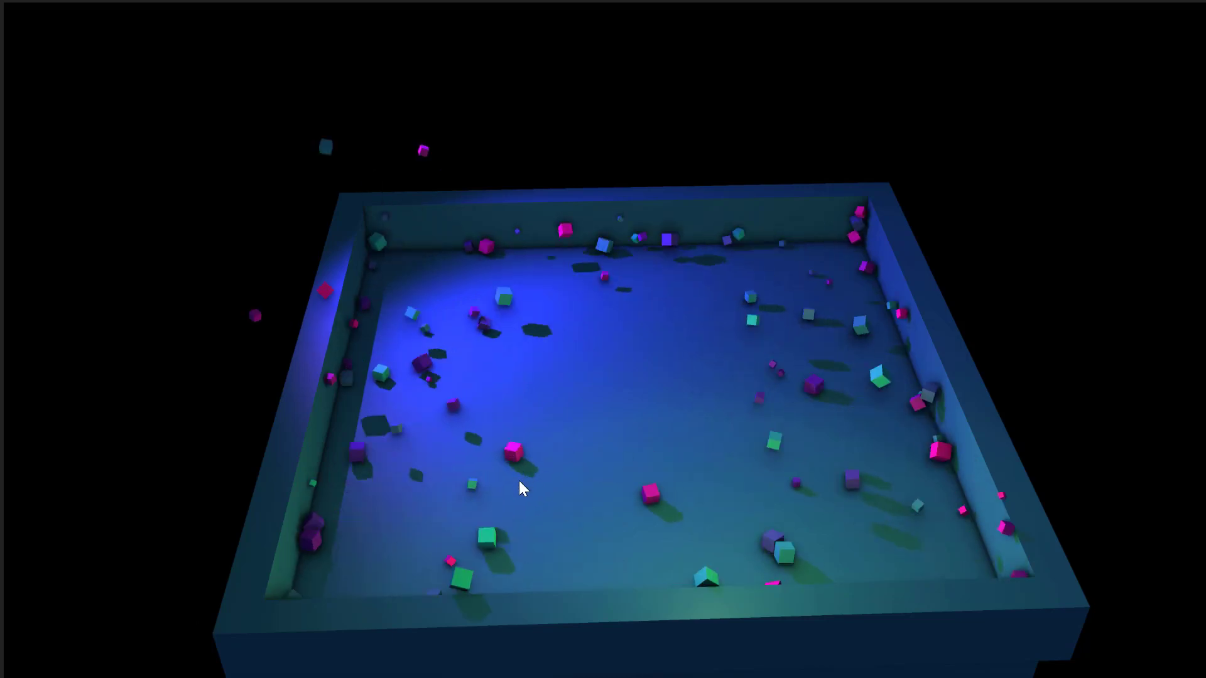
Preview the simulation with the spherical force Amount set to -50.
click(561, 374)
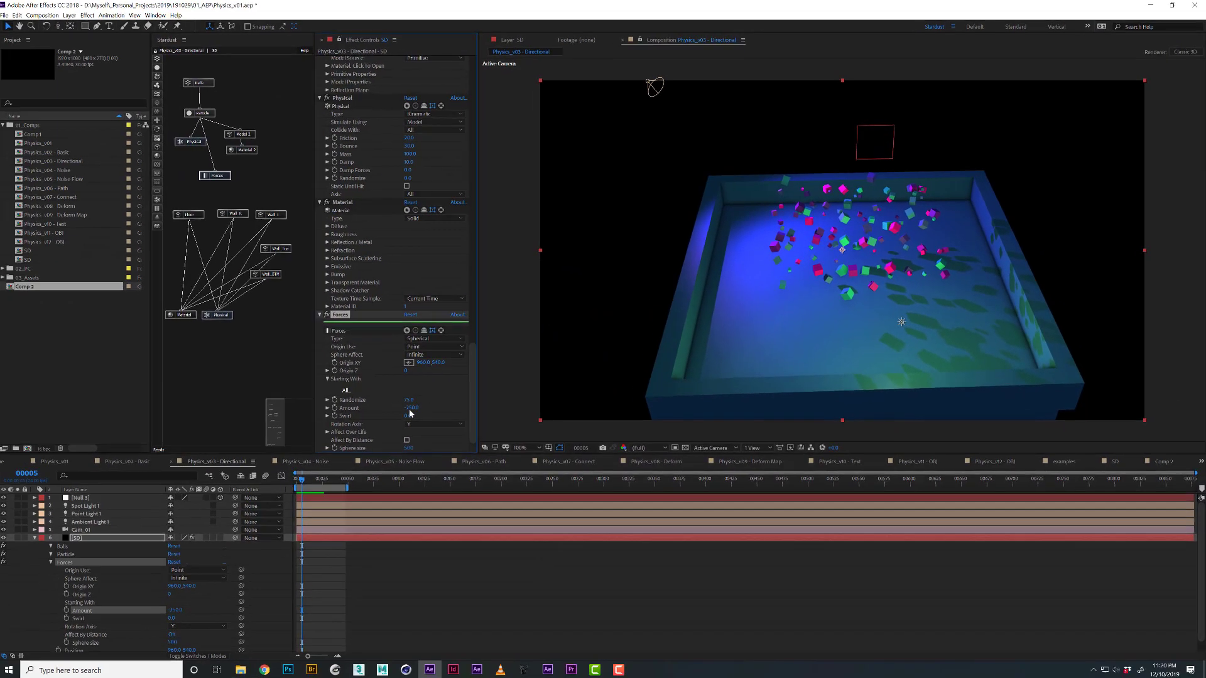
click(410, 409)
text(-)
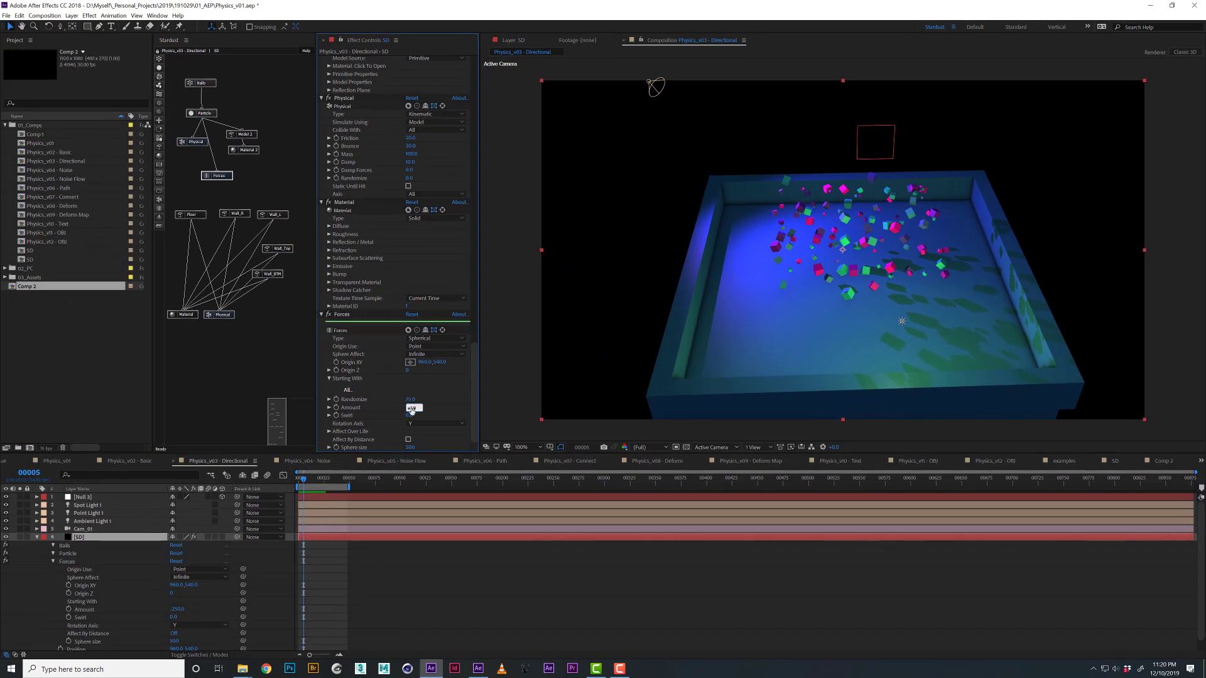
key(Return)
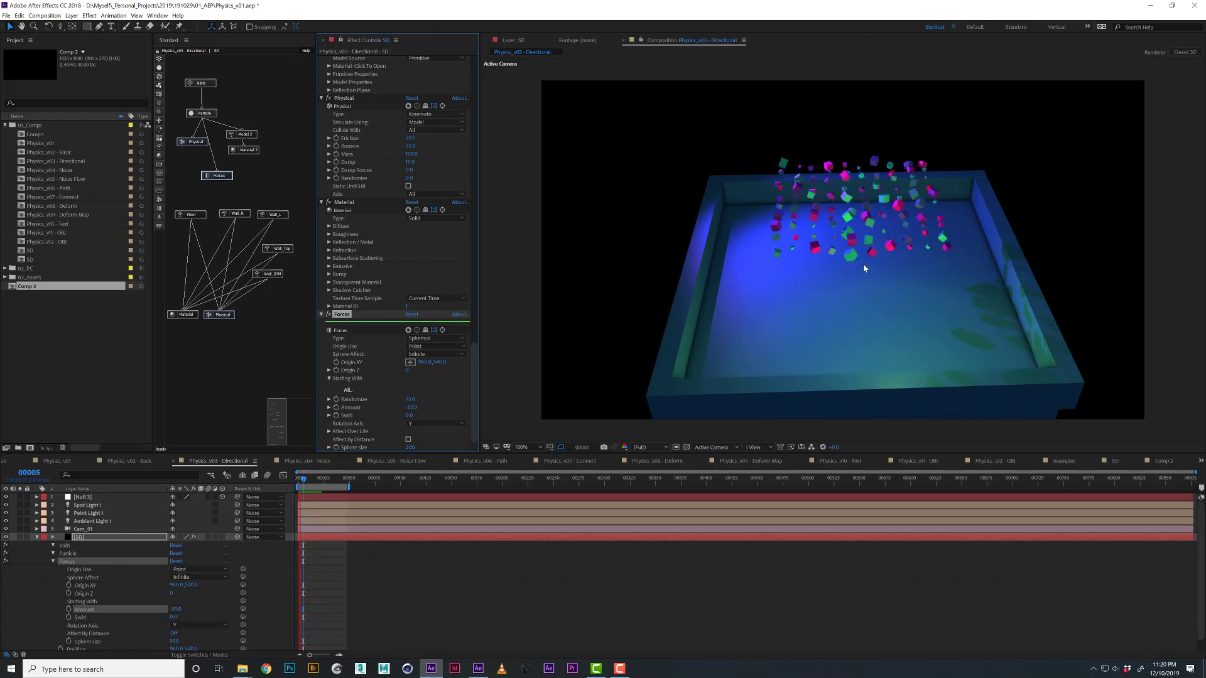
key(space)
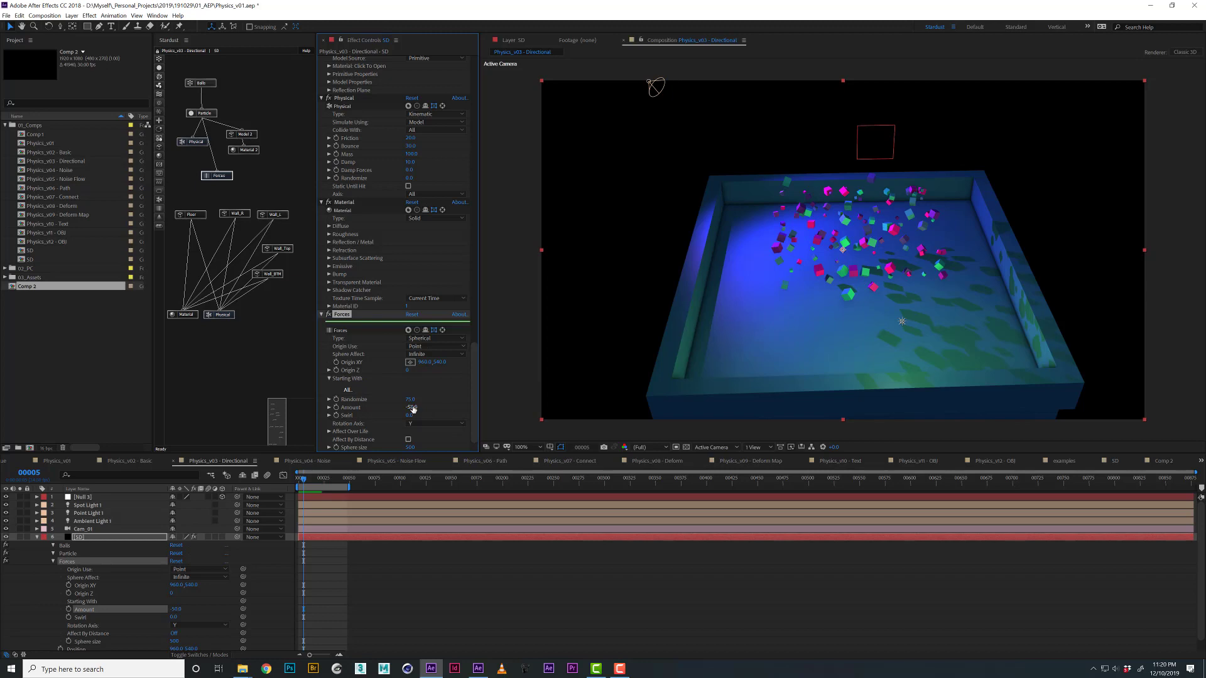
Set the spherical force Amount to 0 and Swirl to 100.
text(0)
key(Return)
click(409, 416)
text(100)
key(Return)
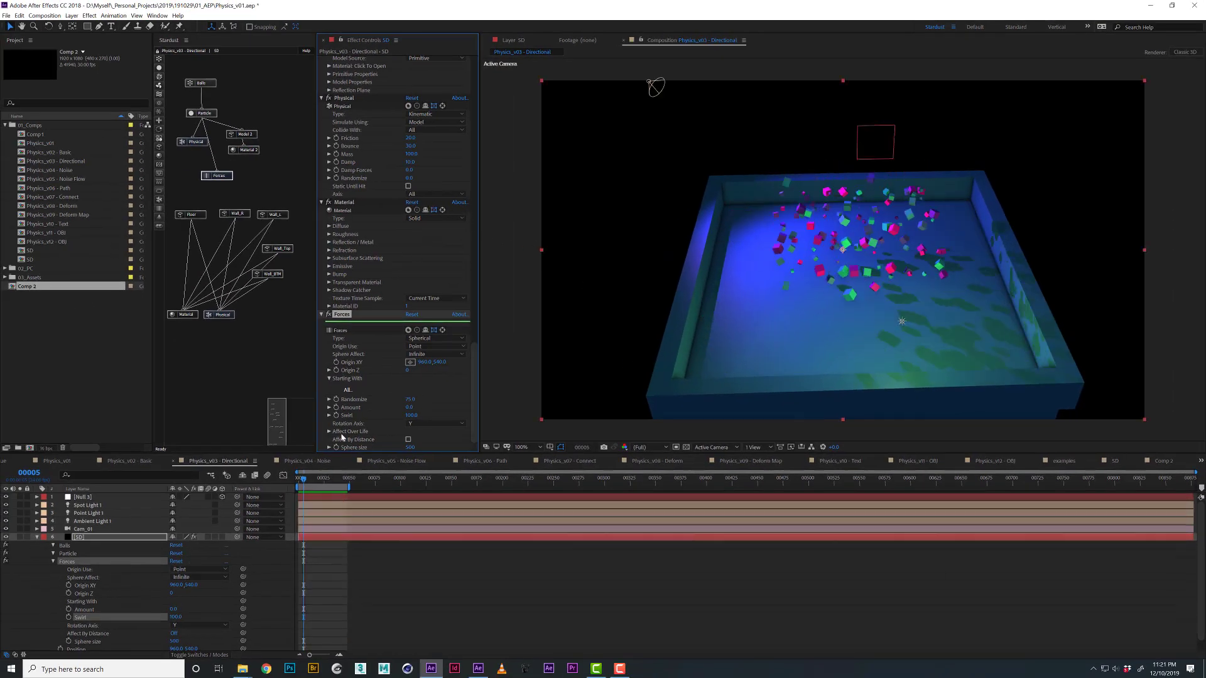
Switch to Comp 2, preview the falling white balls from the start, and stop at frame 40.
click(1159, 462)
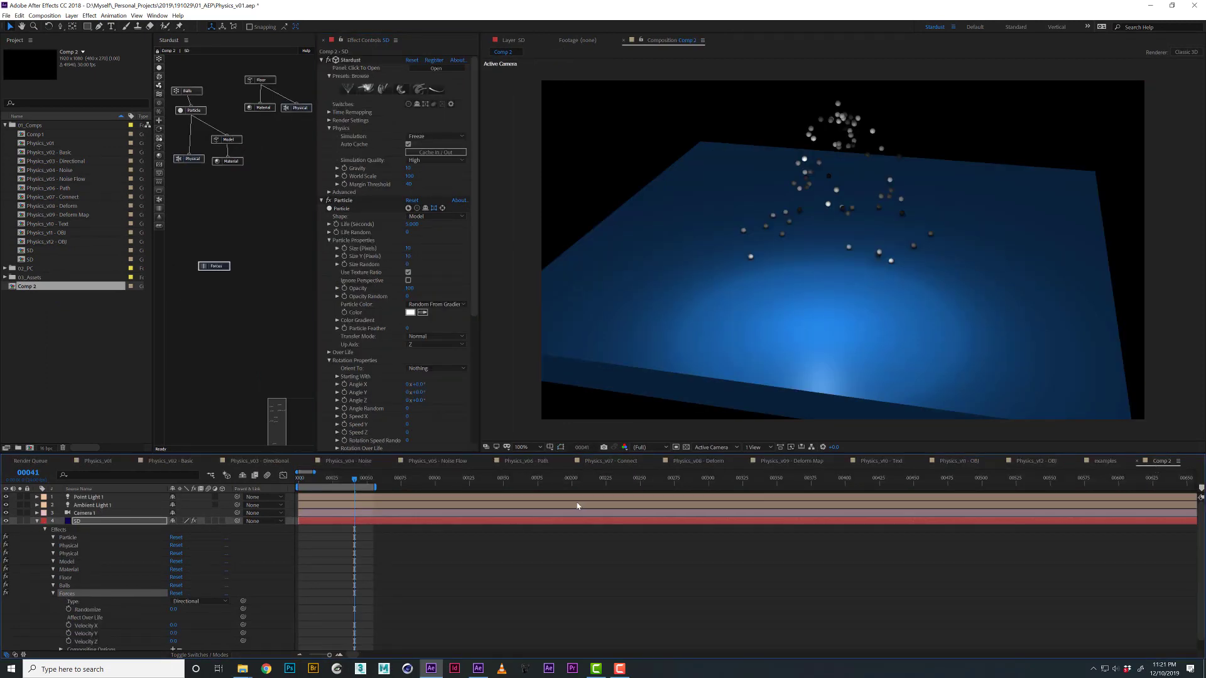
drag(331, 489, 298, 489)
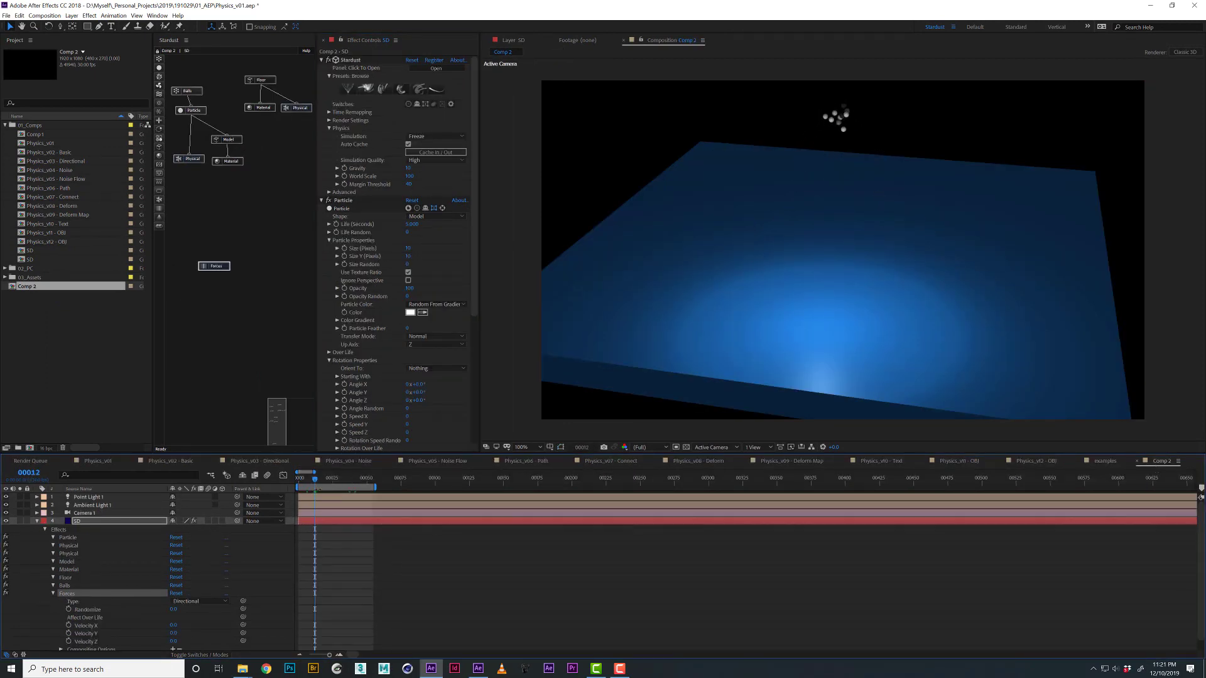
key(space)
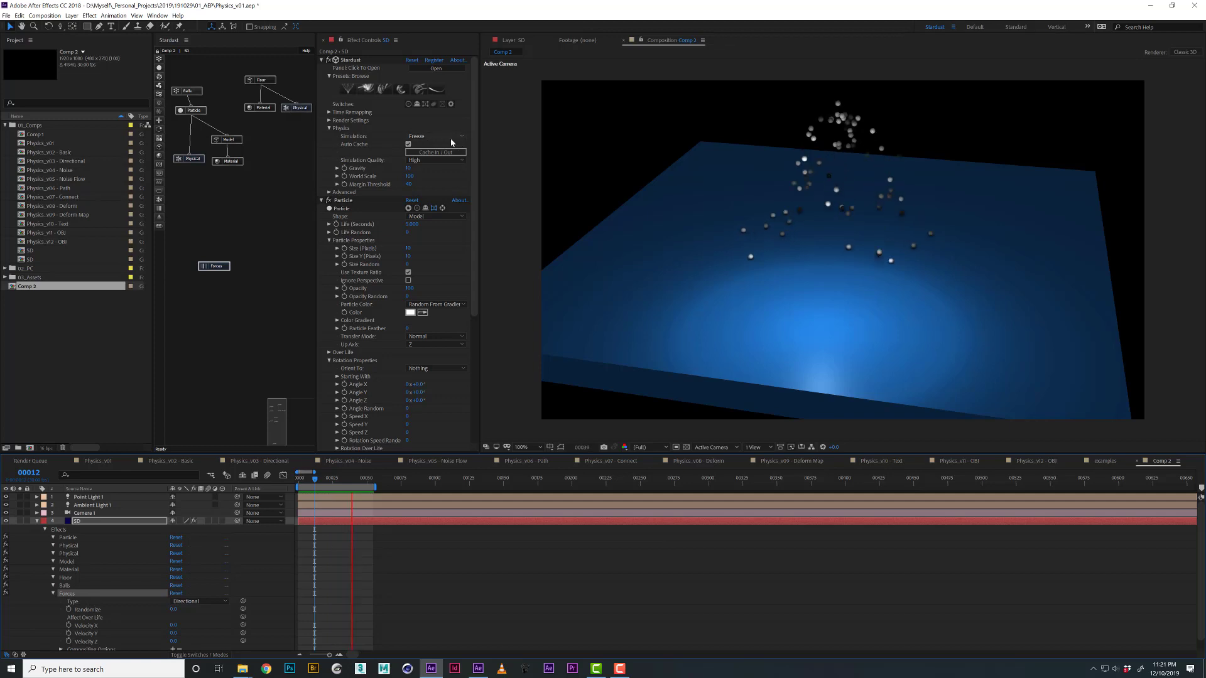
click(353, 484)
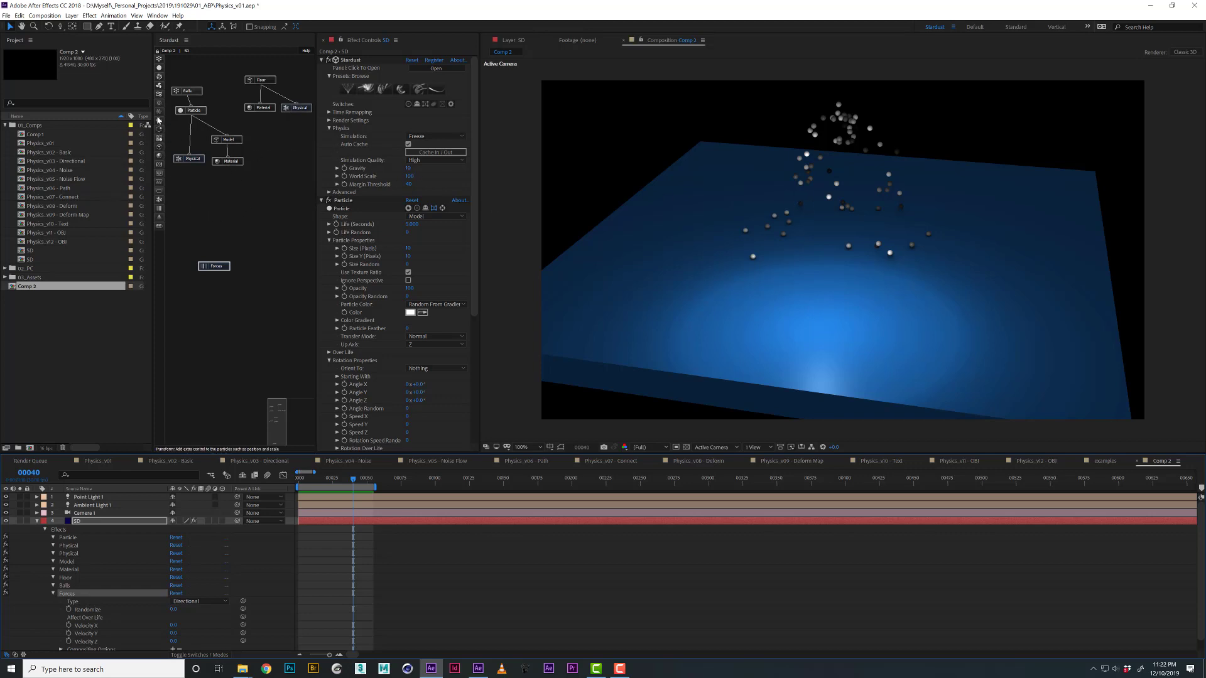
drag(159, 120, 219, 213)
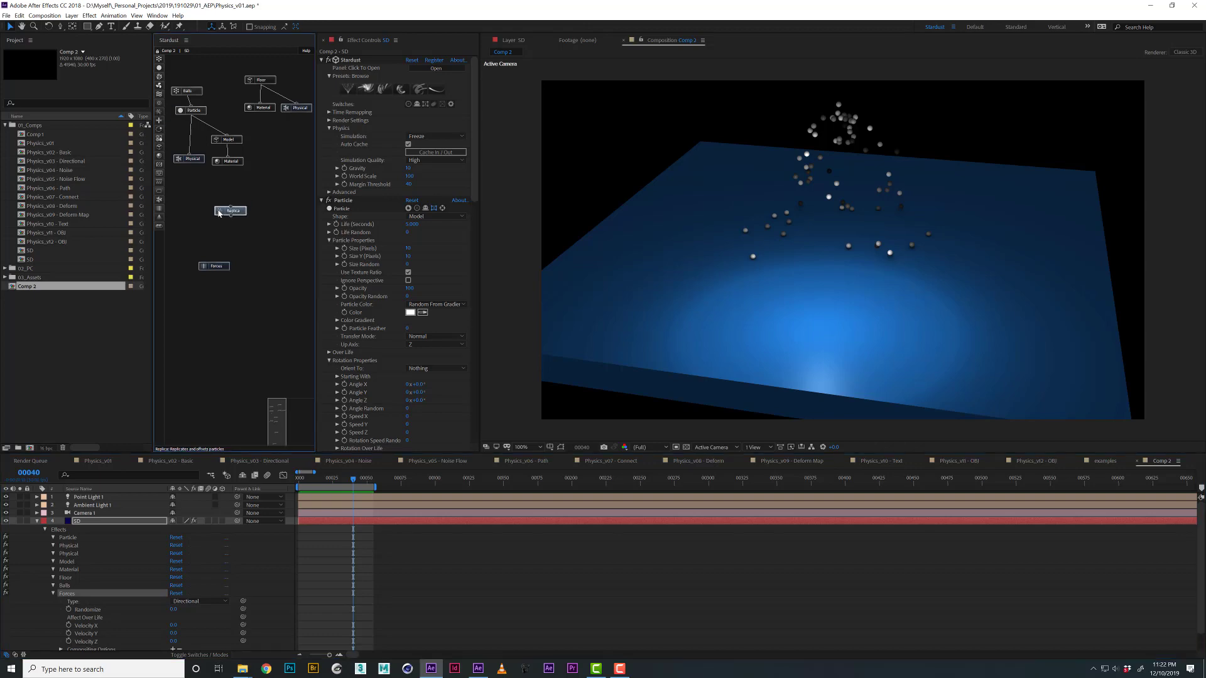
scroll(390, 375, down, 5)
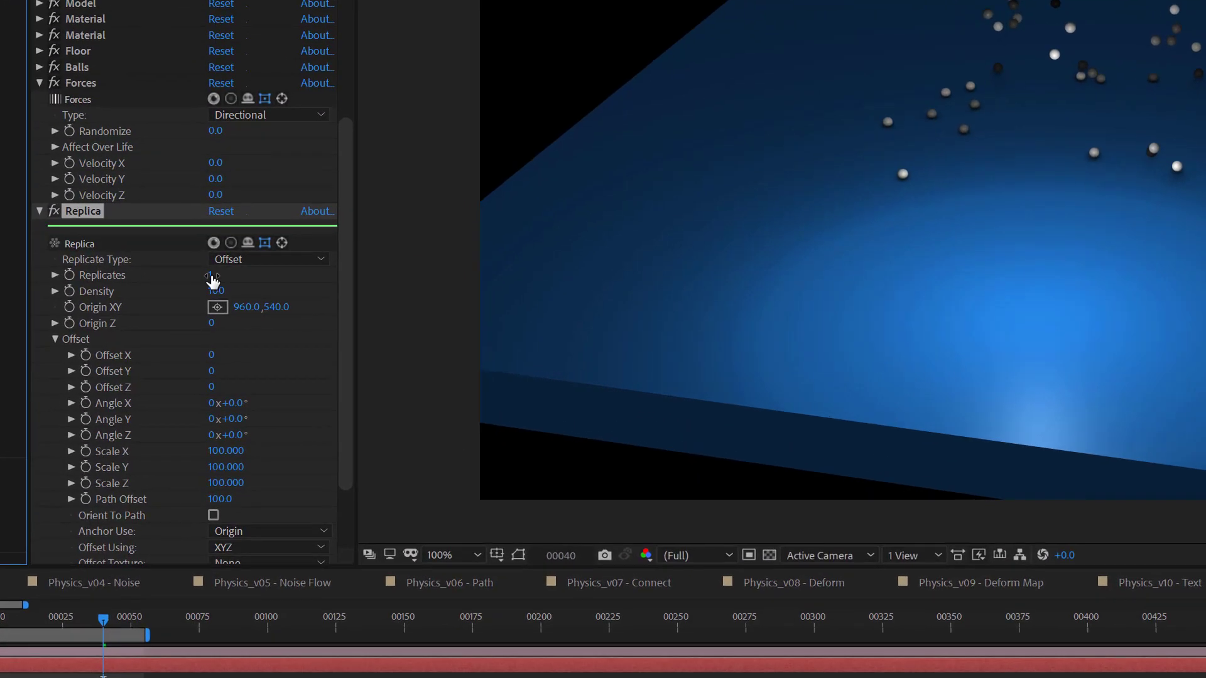
click(407, 371)
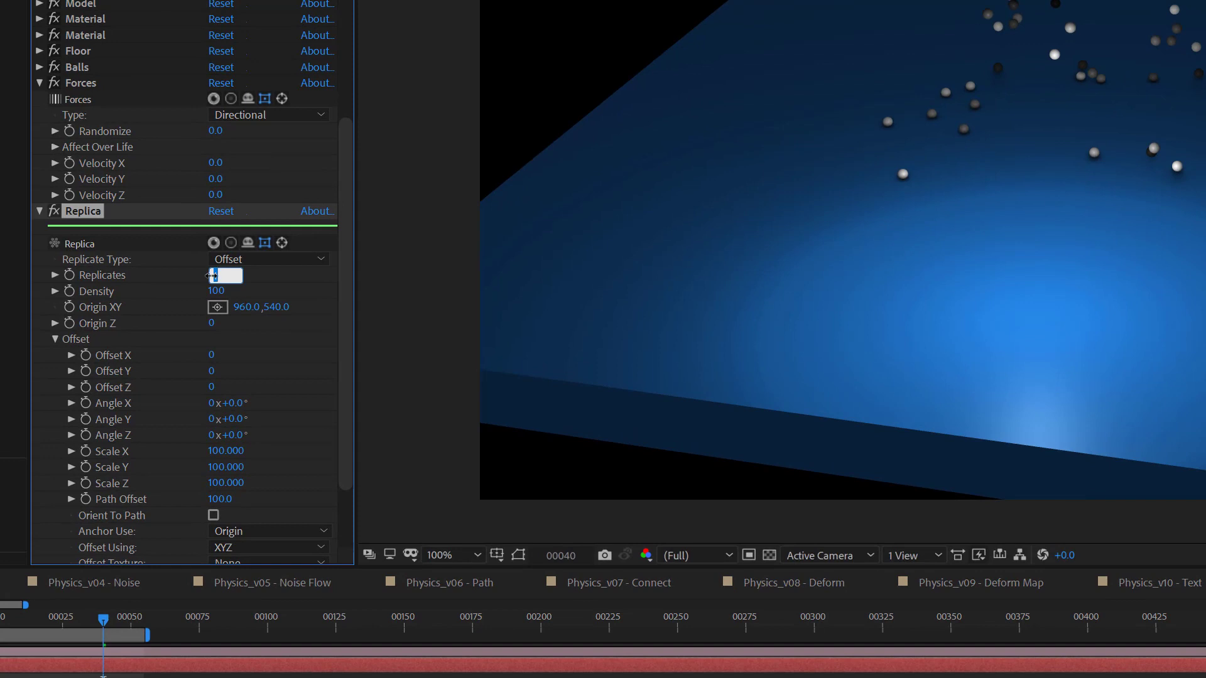
text(7)
key(Return)
click(233, 419)
text(15)
key(Return)
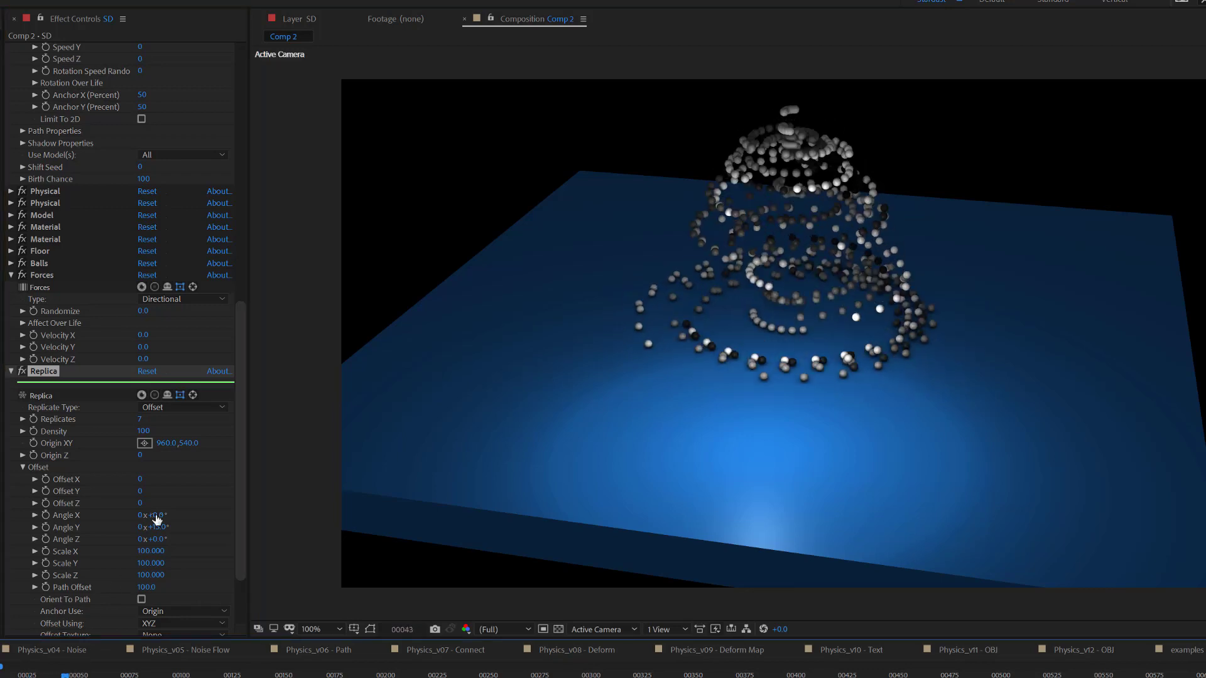
click(161, 409)
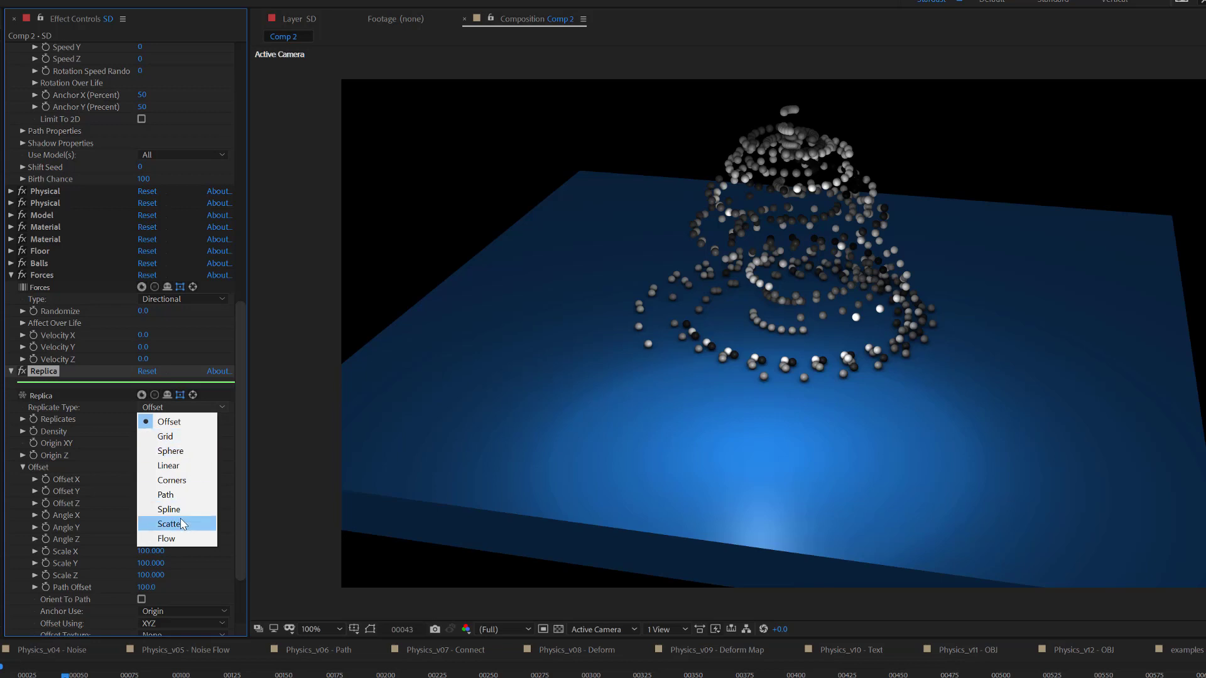
click(242, 442)
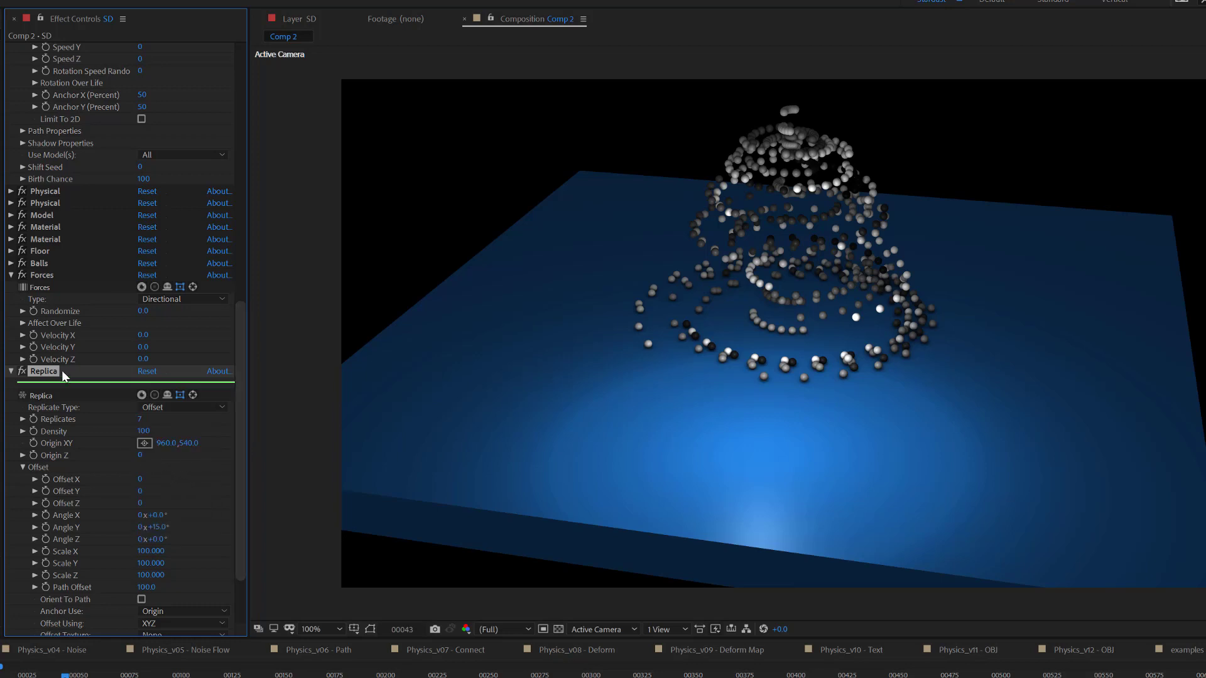
click(140, 419)
text(8)
key(Return)
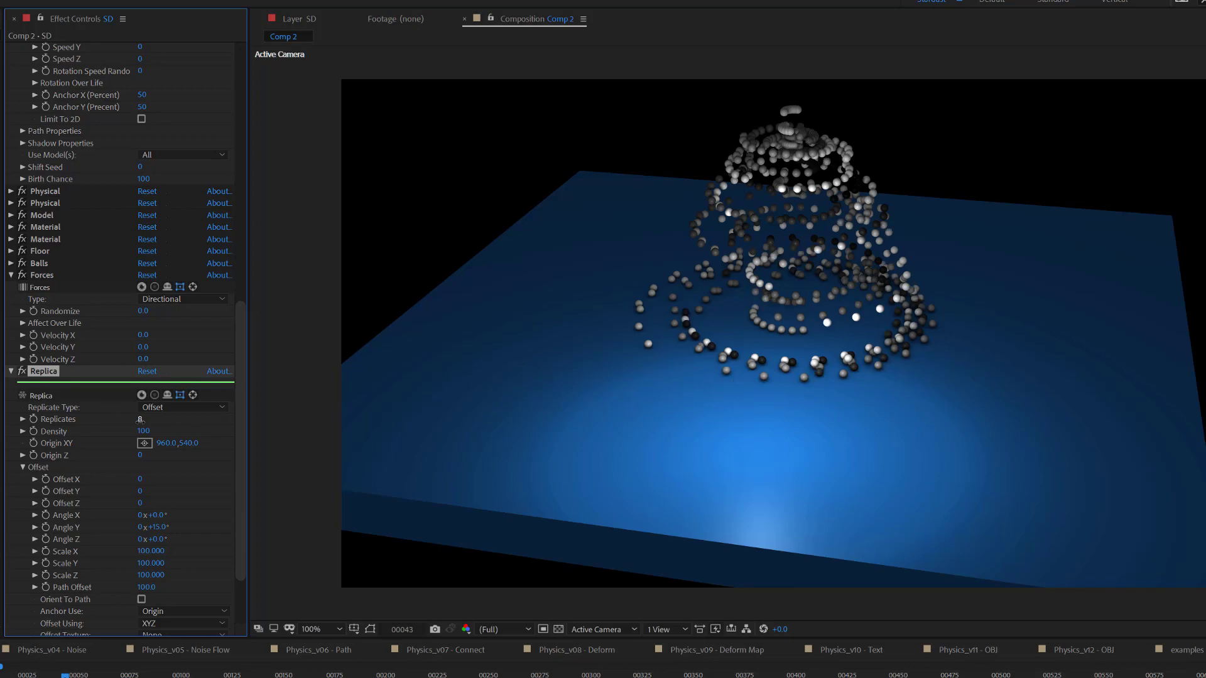
drag(140, 421, 187, 416)
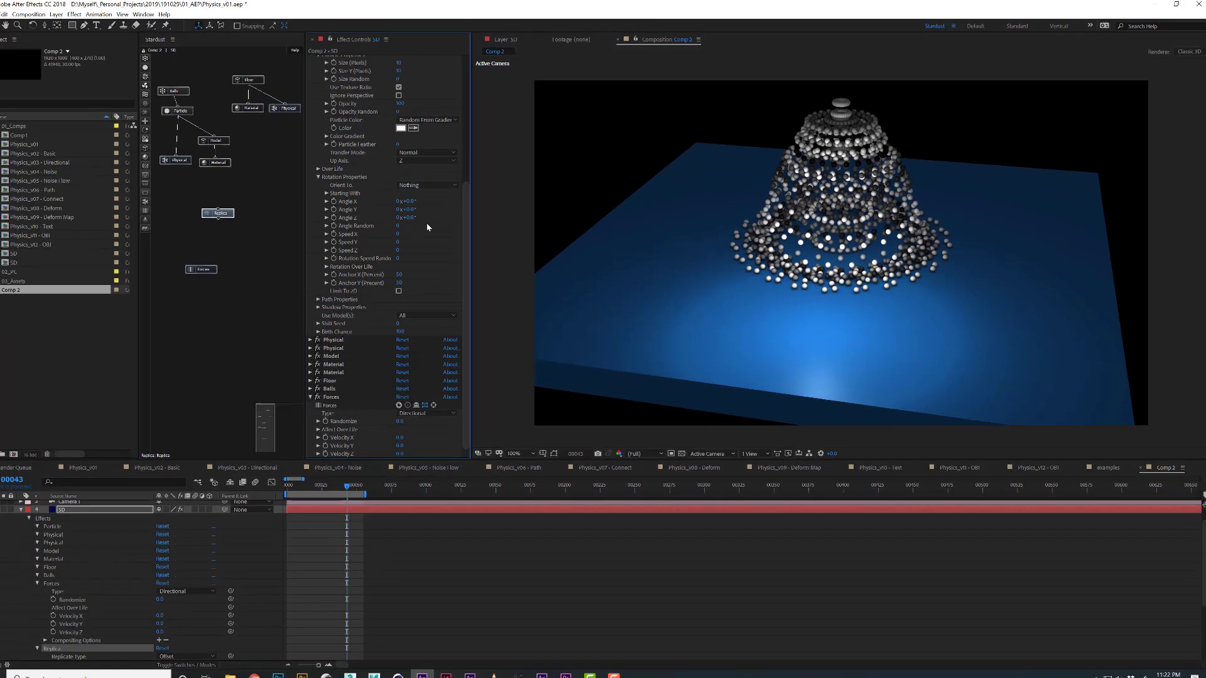
key(ctrl+z)
key(ctrl+z)
key(ctrl+z)
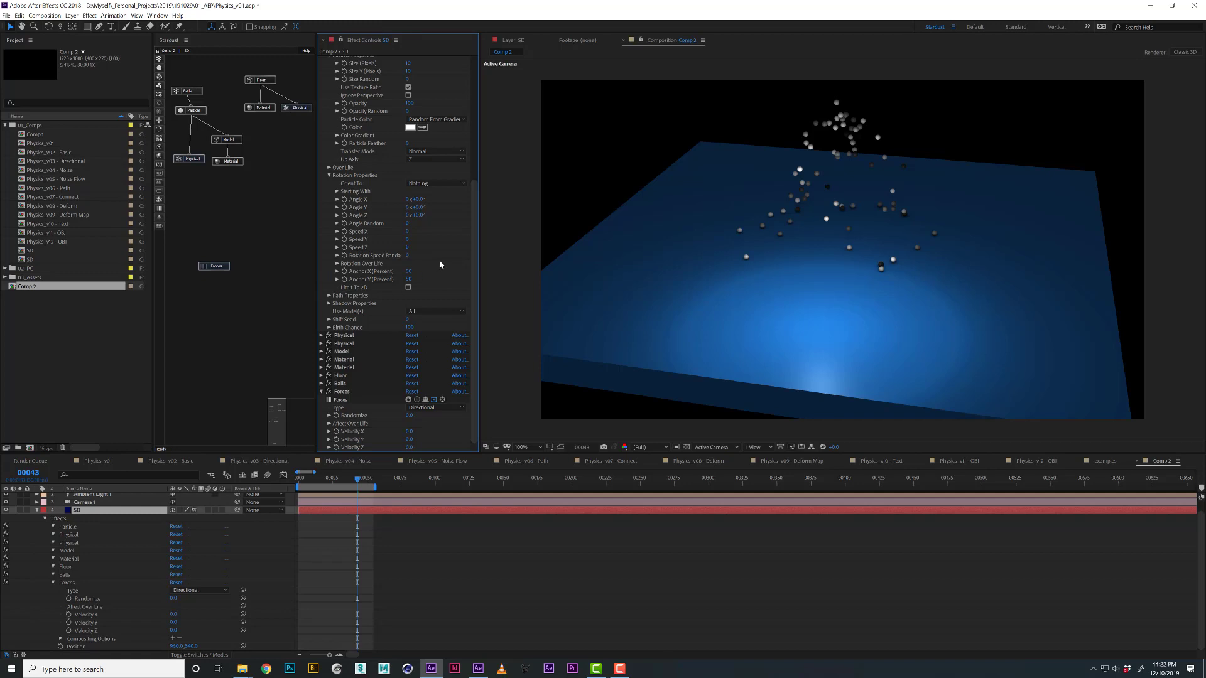
scroll(479, 138, up, 5)
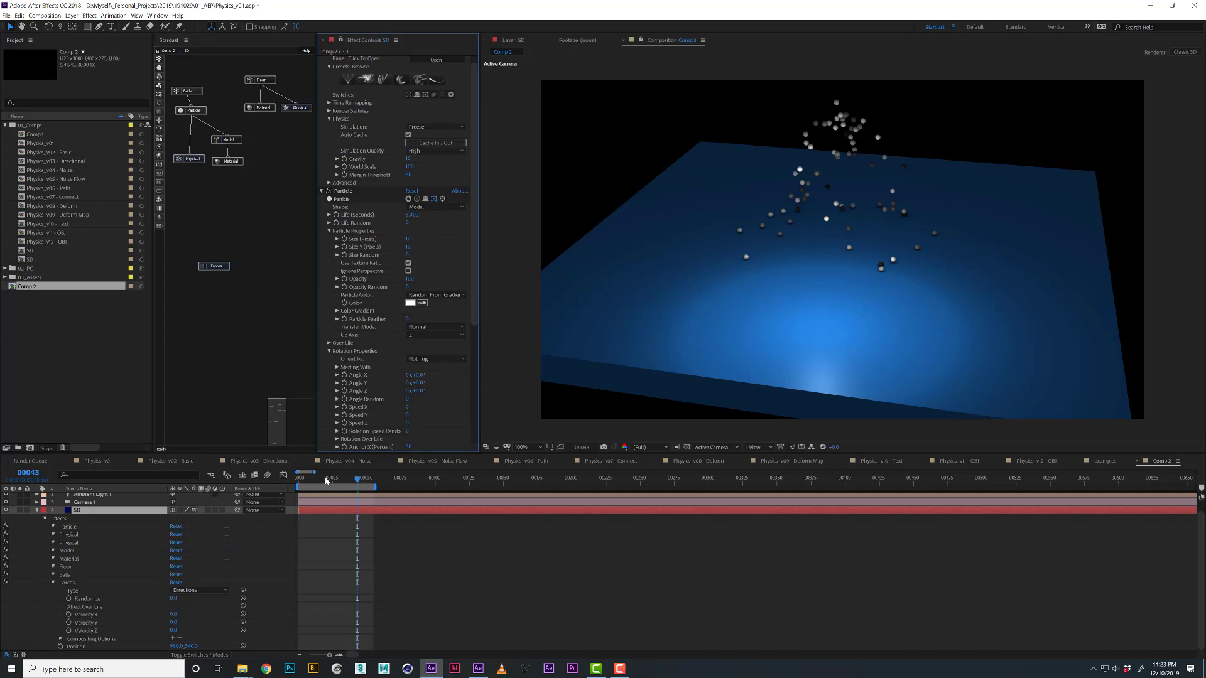
Open the Physics_v03 - Directional comp and collapse its effects, revealing the Forces parameters.
click(259, 461)
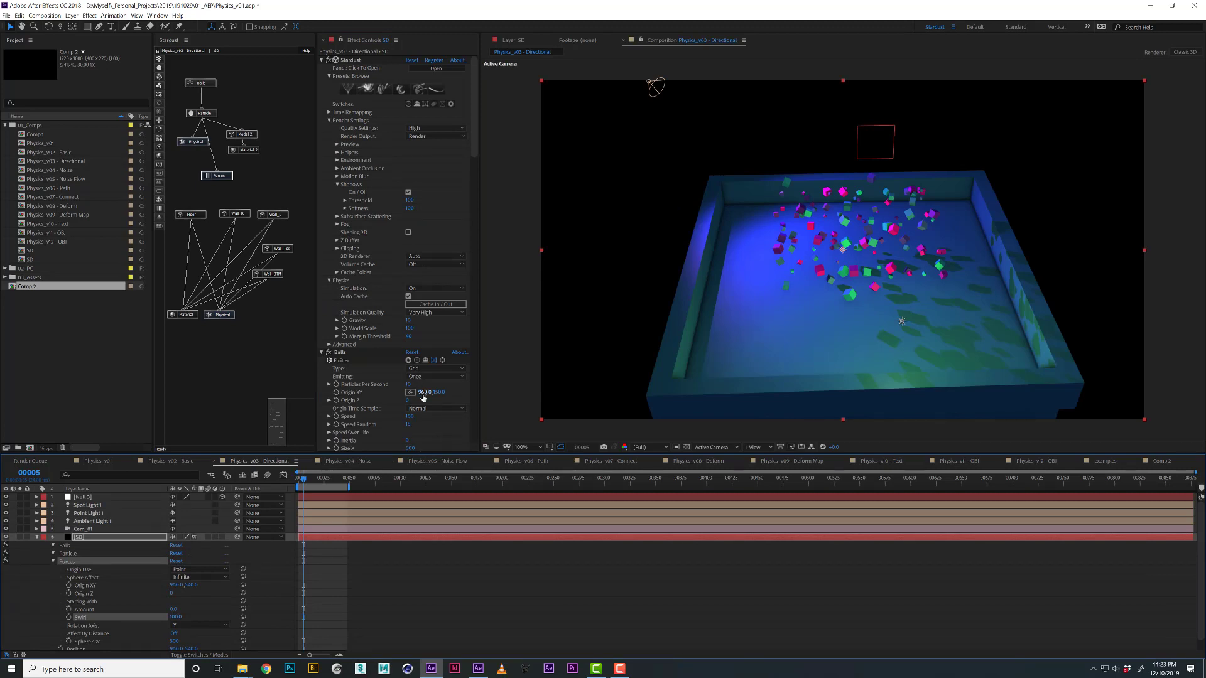
scroll(423, 397, down, 3)
click(322, 248)
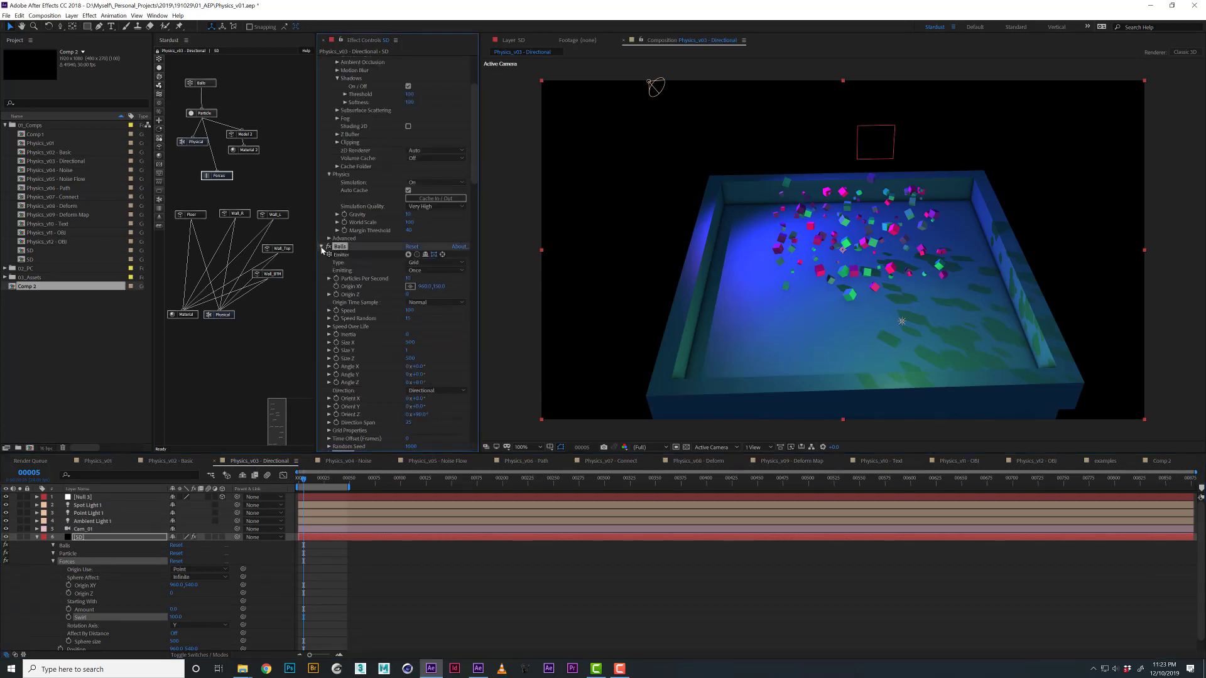
ctrl+click(322, 248)
click(321, 164)
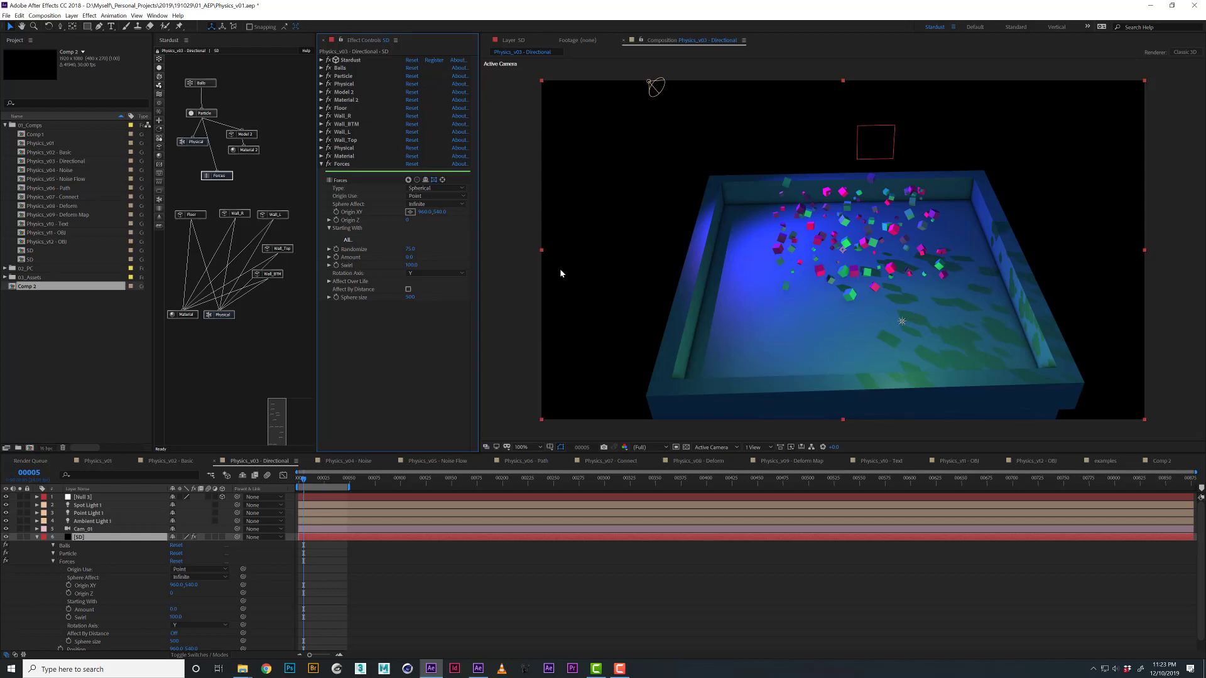
Set the Stardust physics Simulation to Freeze and add a Replica node to the graph.
click(321, 60)
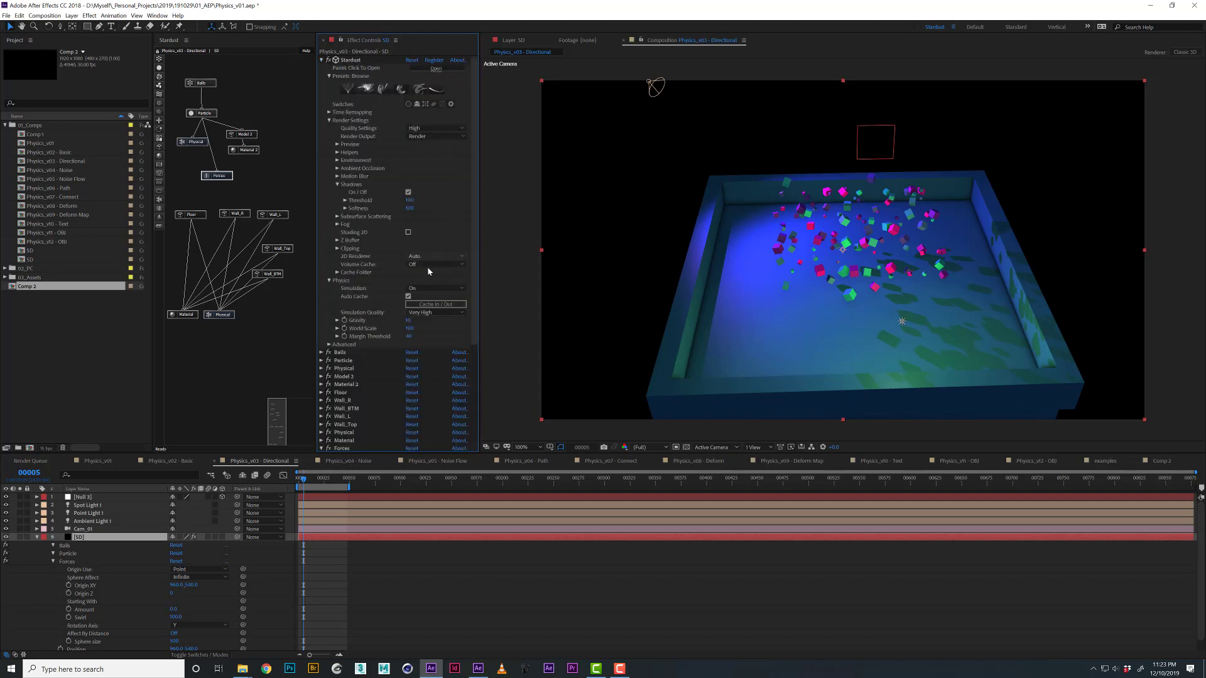
click(423, 288)
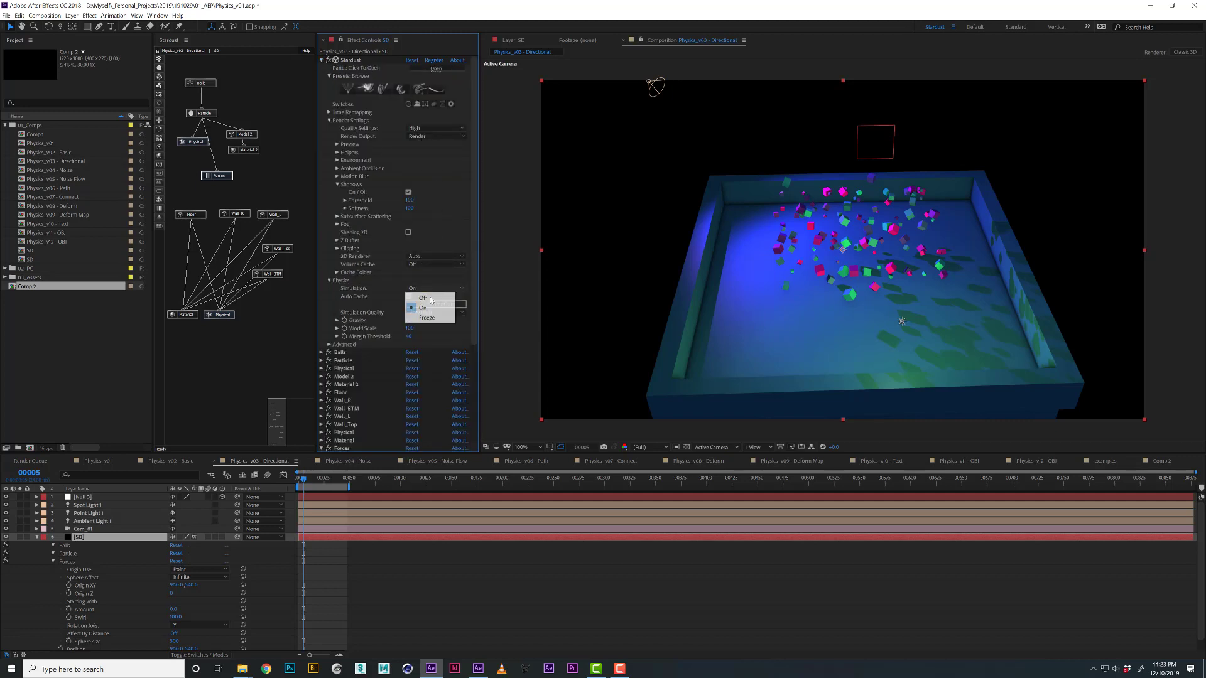
click(430, 320)
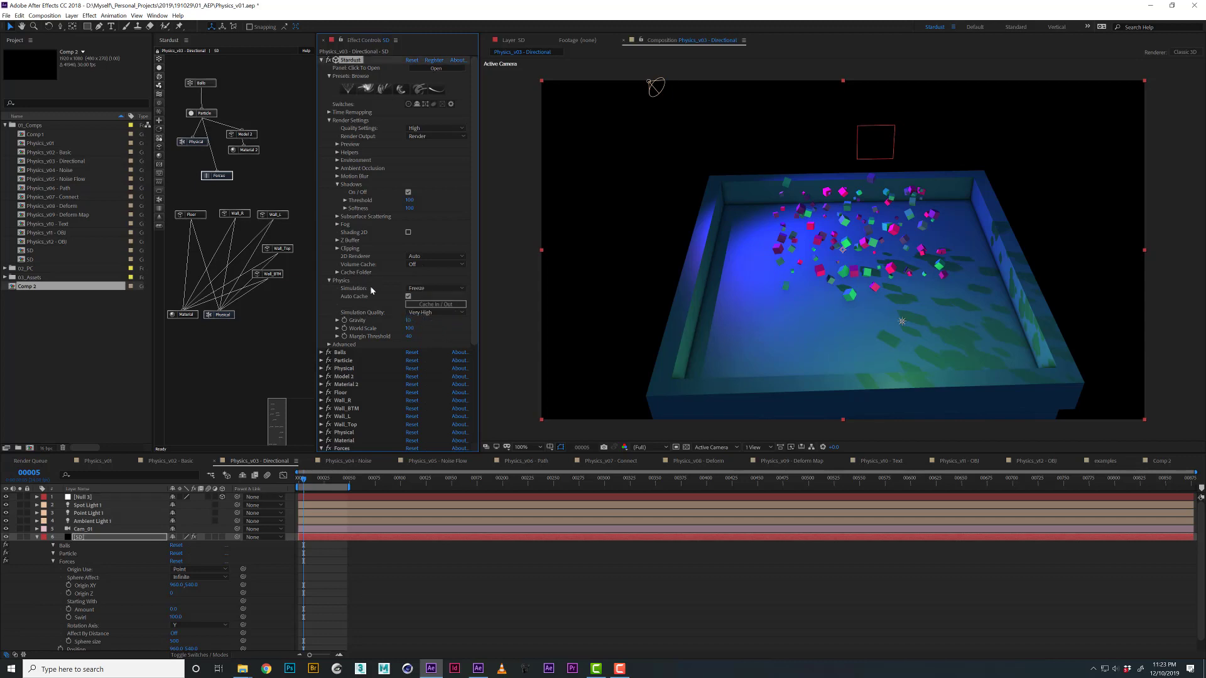
drag(160, 113, 277, 185)
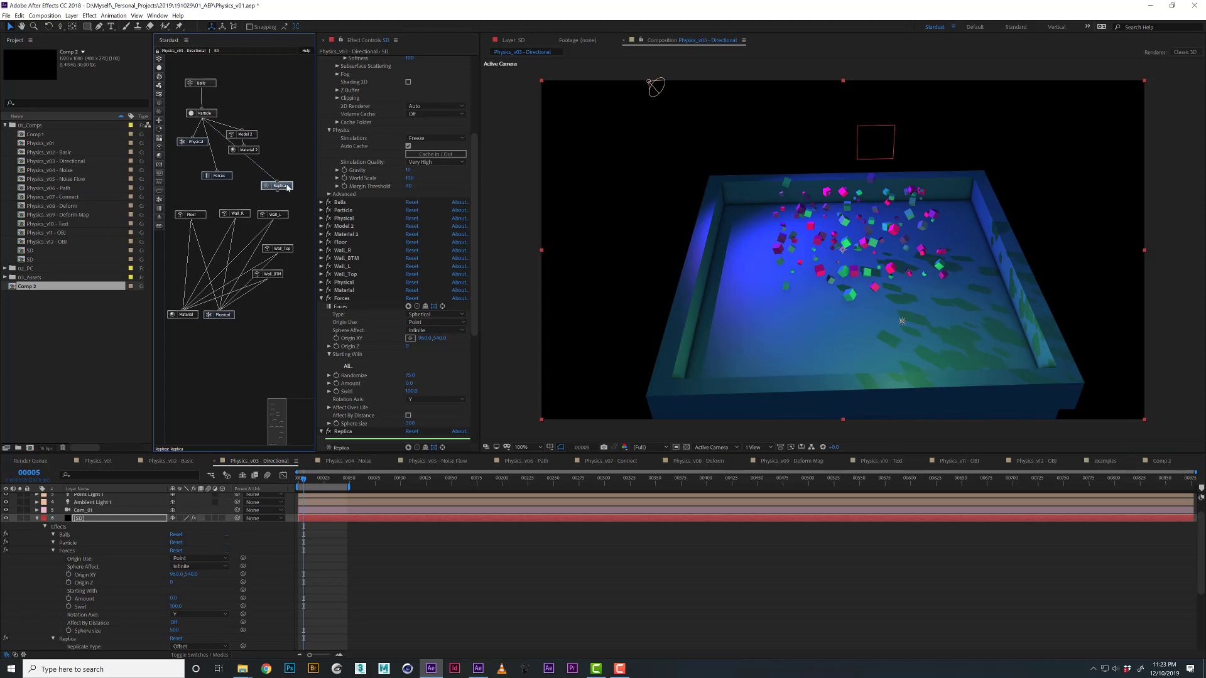
Give the Replica node 8 replicates and a 15° Angle Y offset, then preview it.
drag(276, 185, 261, 182)
scroll(388, 362, down, 5)
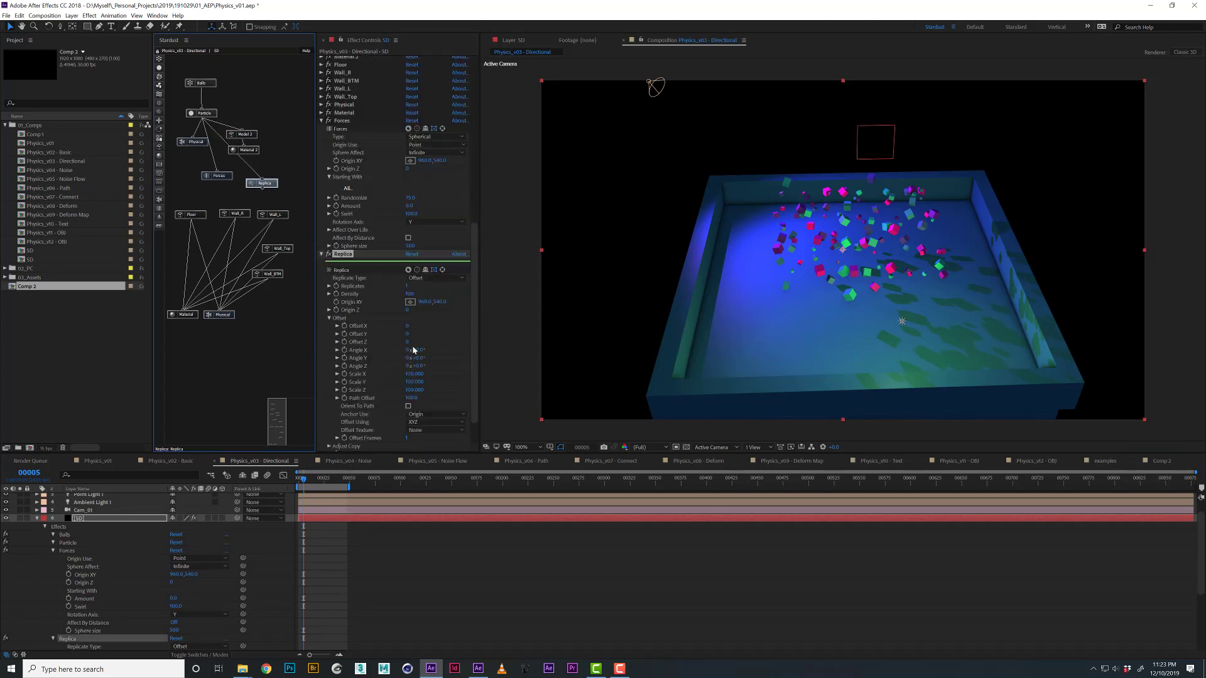
click(408, 286)
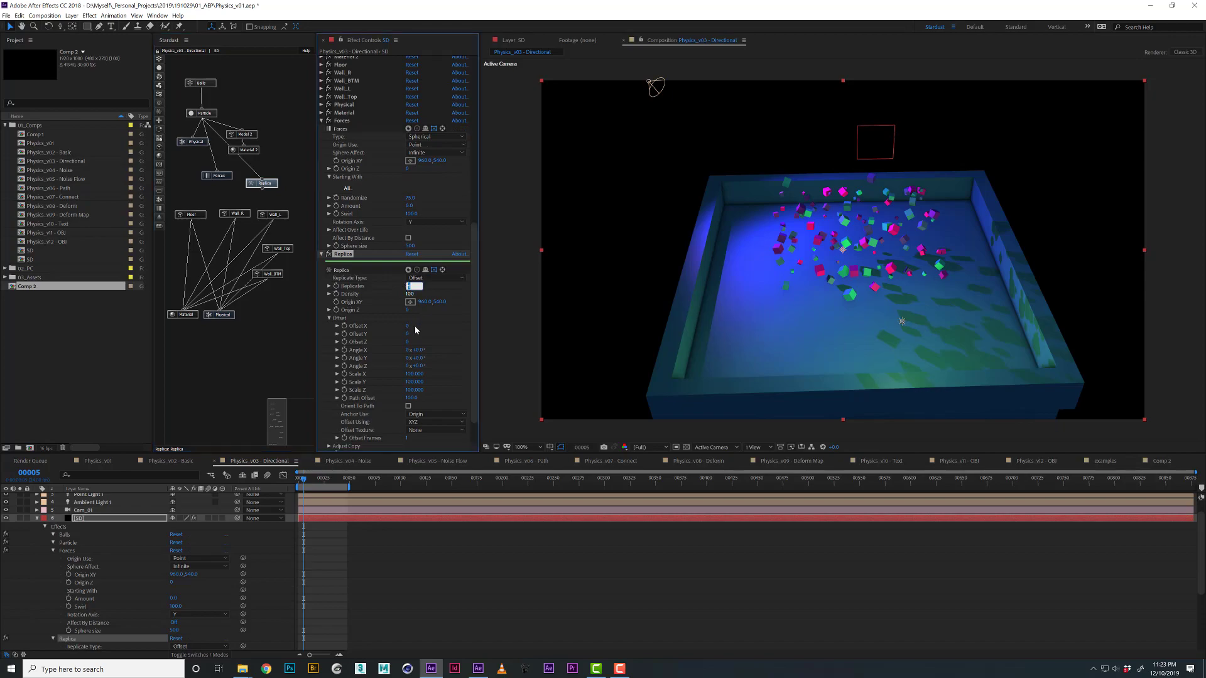
text(8)
key(Return)
click(419, 360)
text(15)
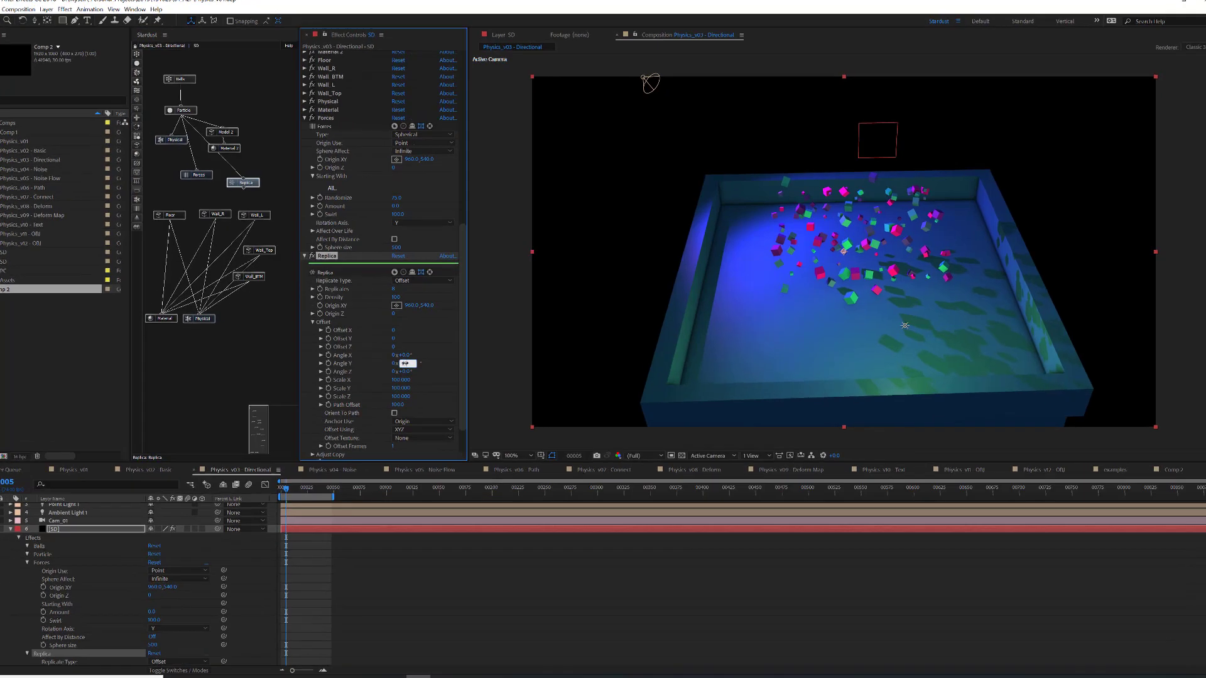
key(Return)
click(313, 483)
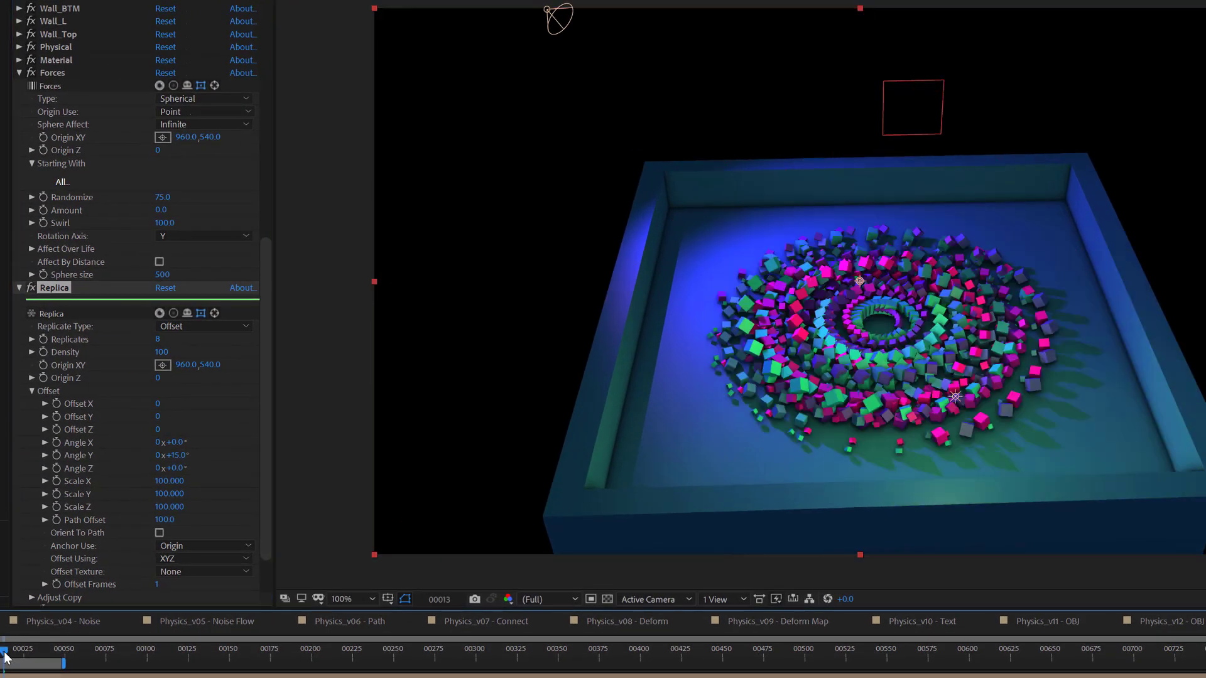
drag(5, 657, 7, 657)
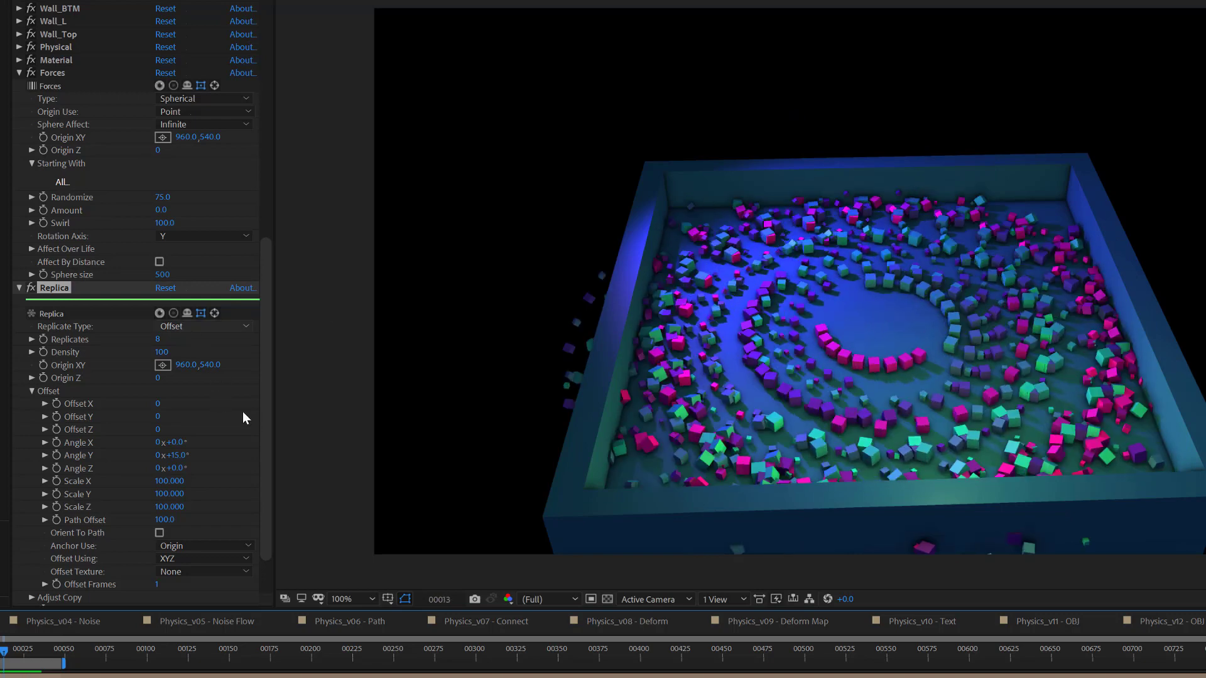
click(262, 432)
Shape Trim Replicates Over Life into a V dropping to zero at half life, and replay.
scroll(264, 536, down, 3)
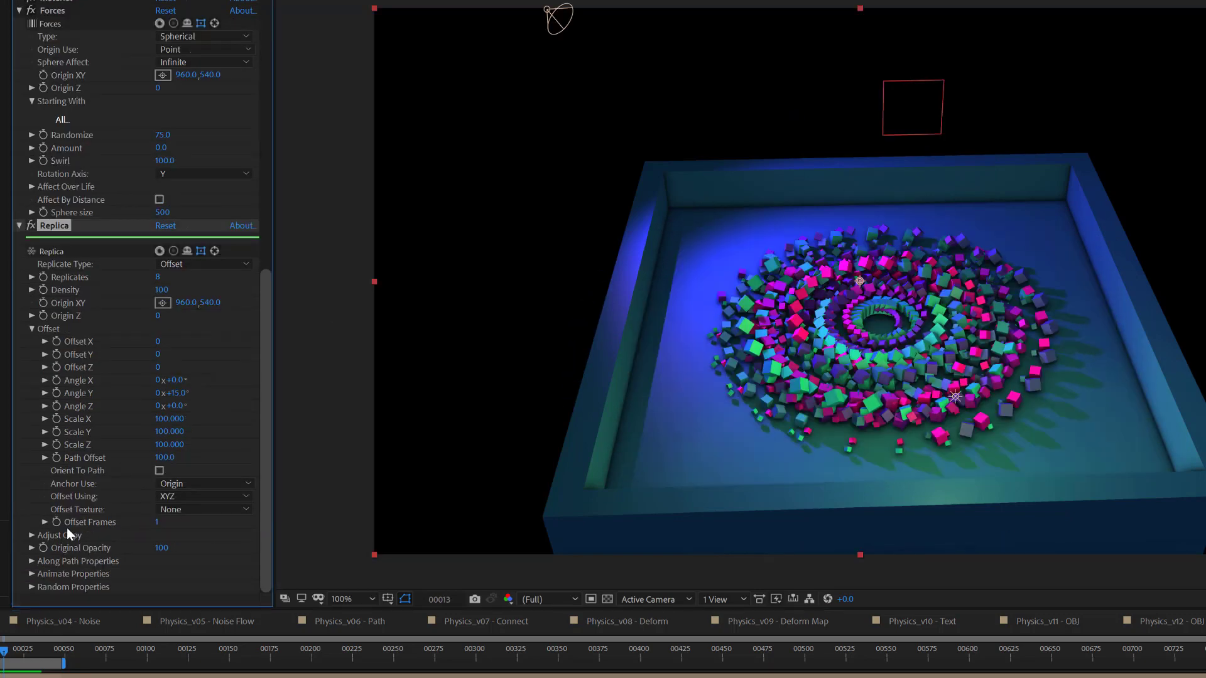
click(31, 573)
scroll(211, 554, down, 10)
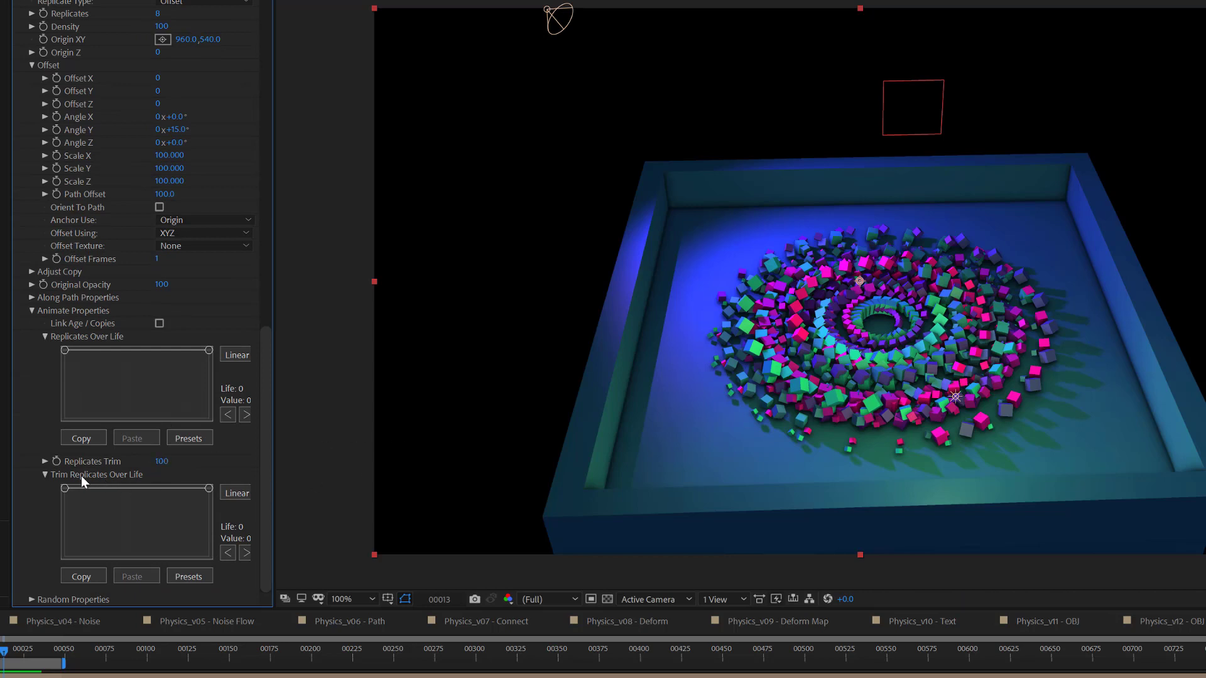
drag(209, 488, 208, 556)
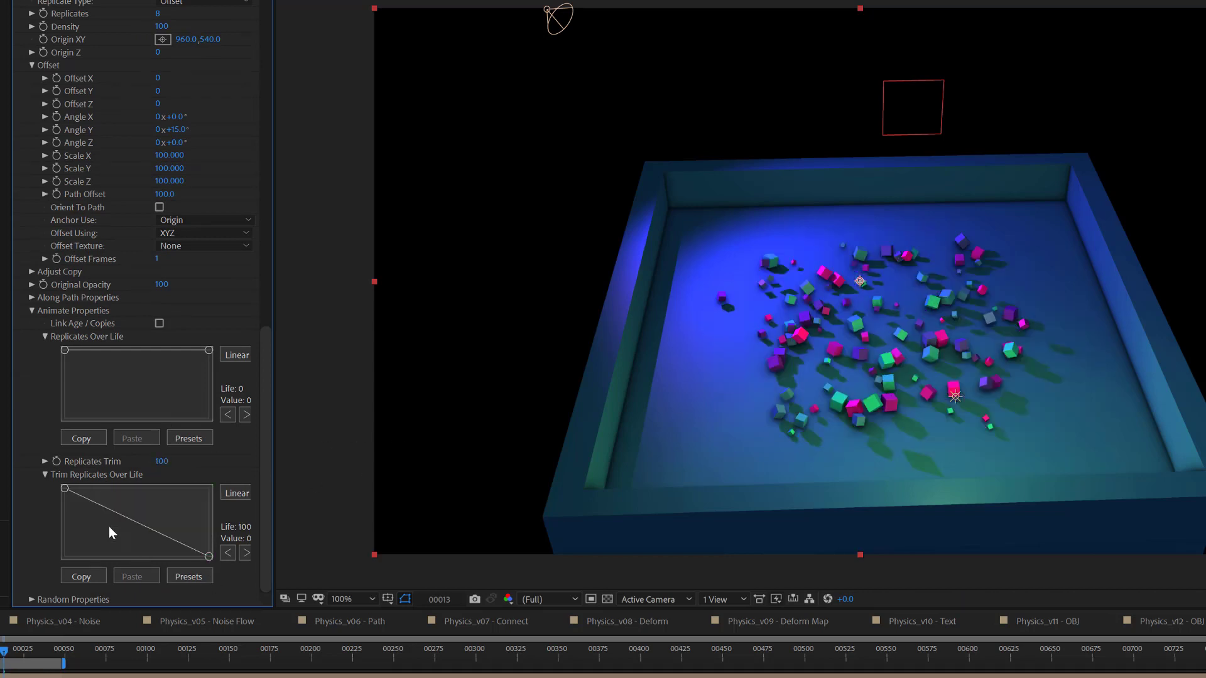
drag(134, 502, 134, 564)
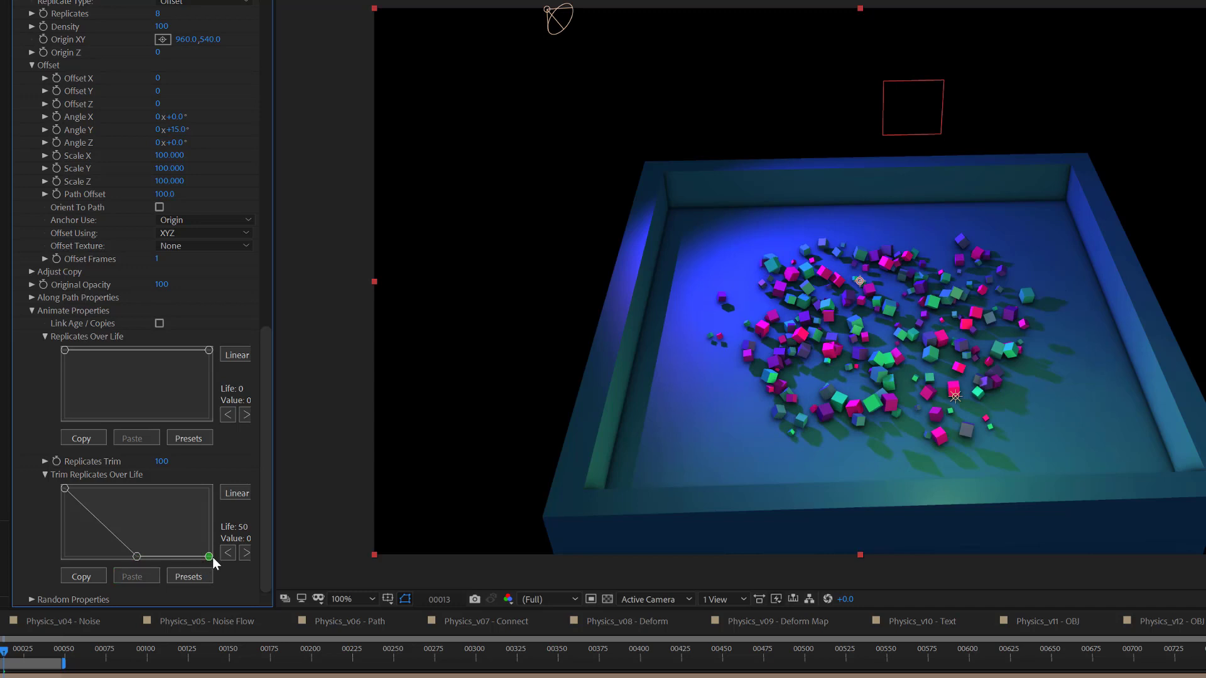
drag(212, 557, 215, 473)
click(890, 339)
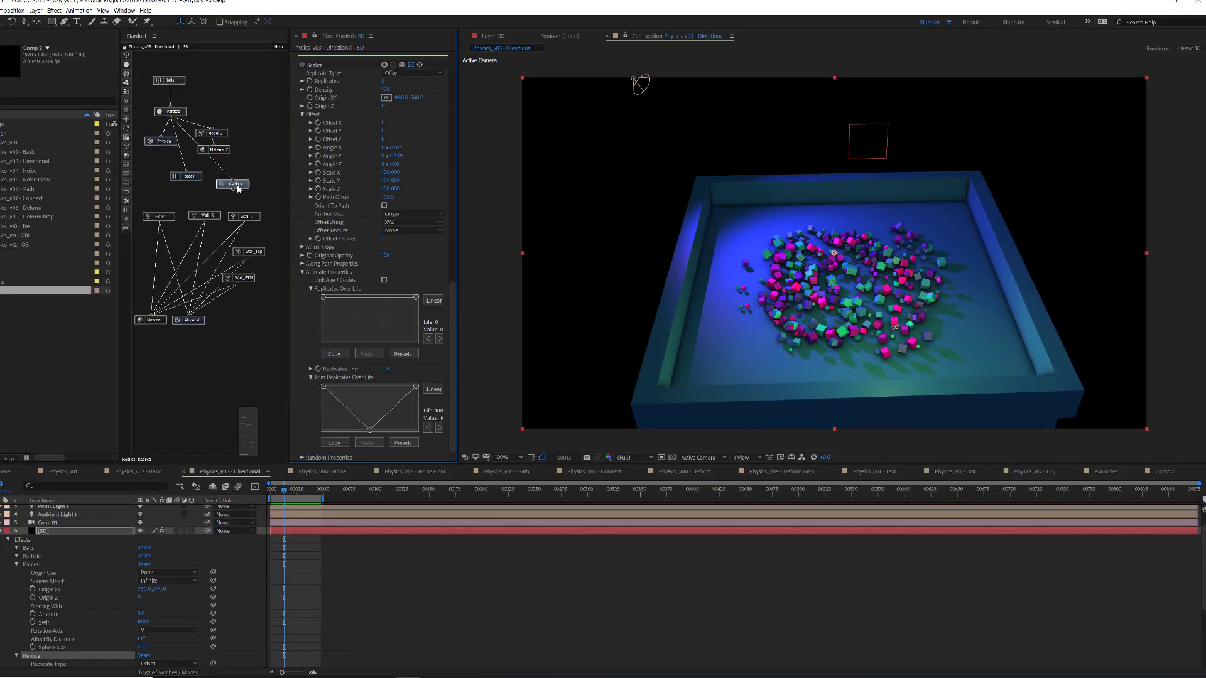
Delete the Replica node and switch to the Physics_v04 - Noise comp.
key(Delete)
click(395, 345)
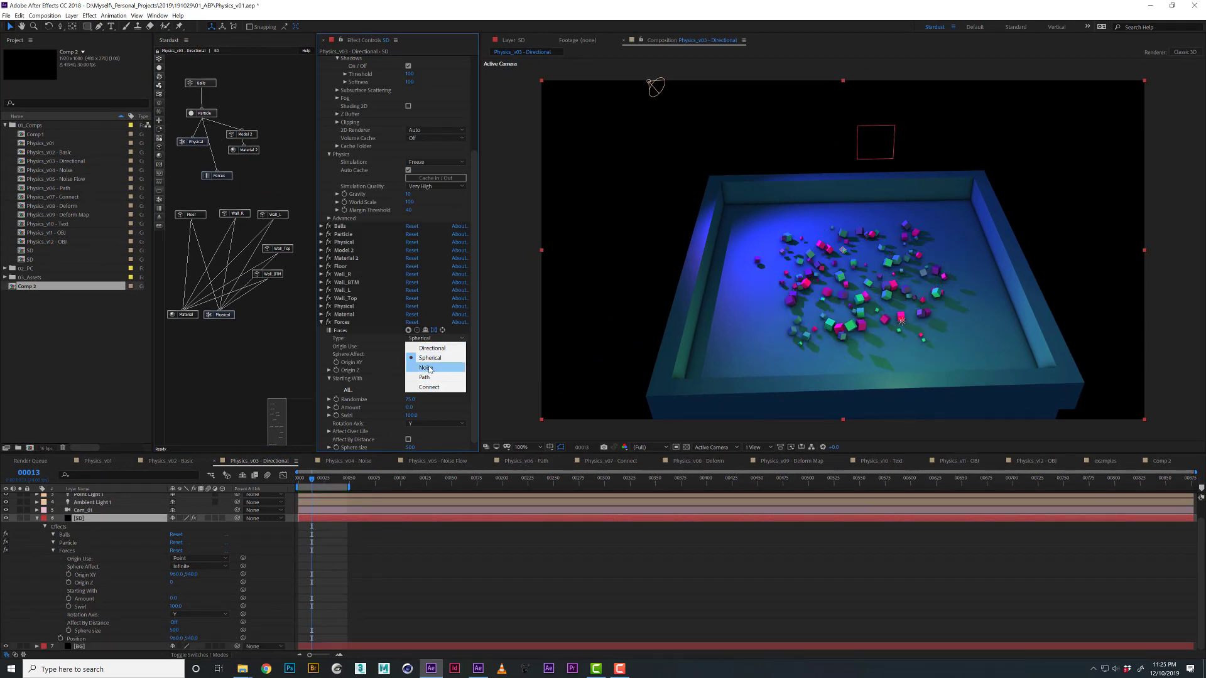
click(338, 461)
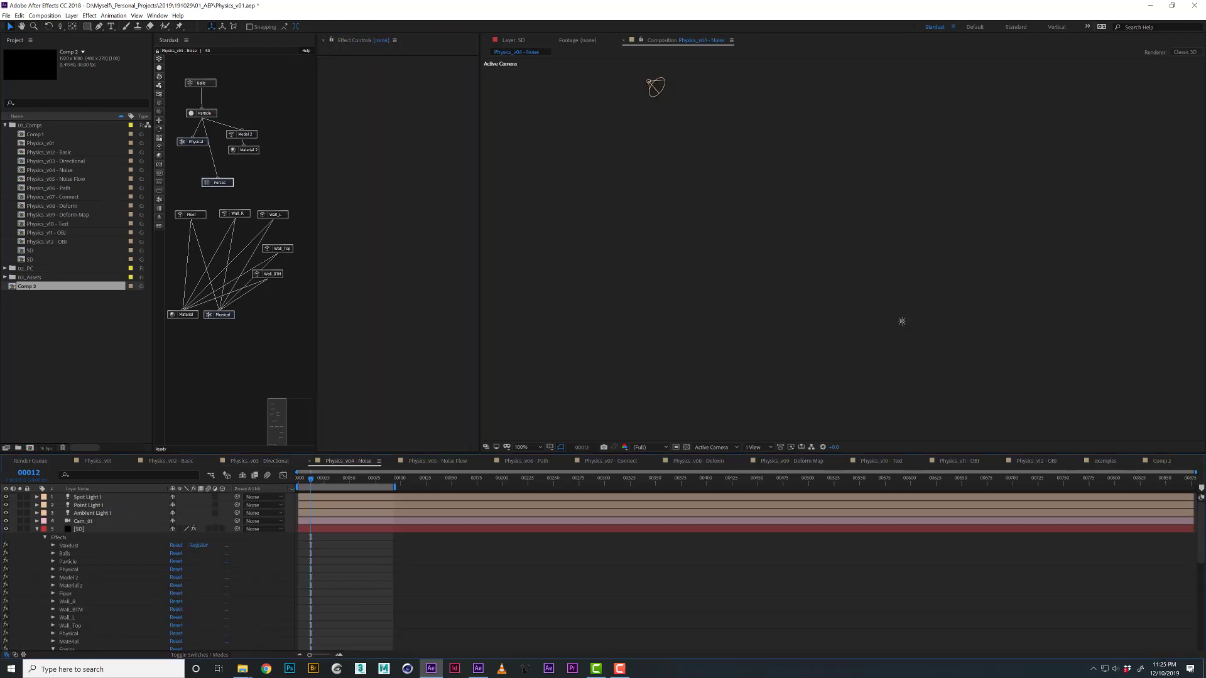
Collapse the SD layer effects and show the Noise scene's Forces, keeping Noise Type Default.
click(37, 530)
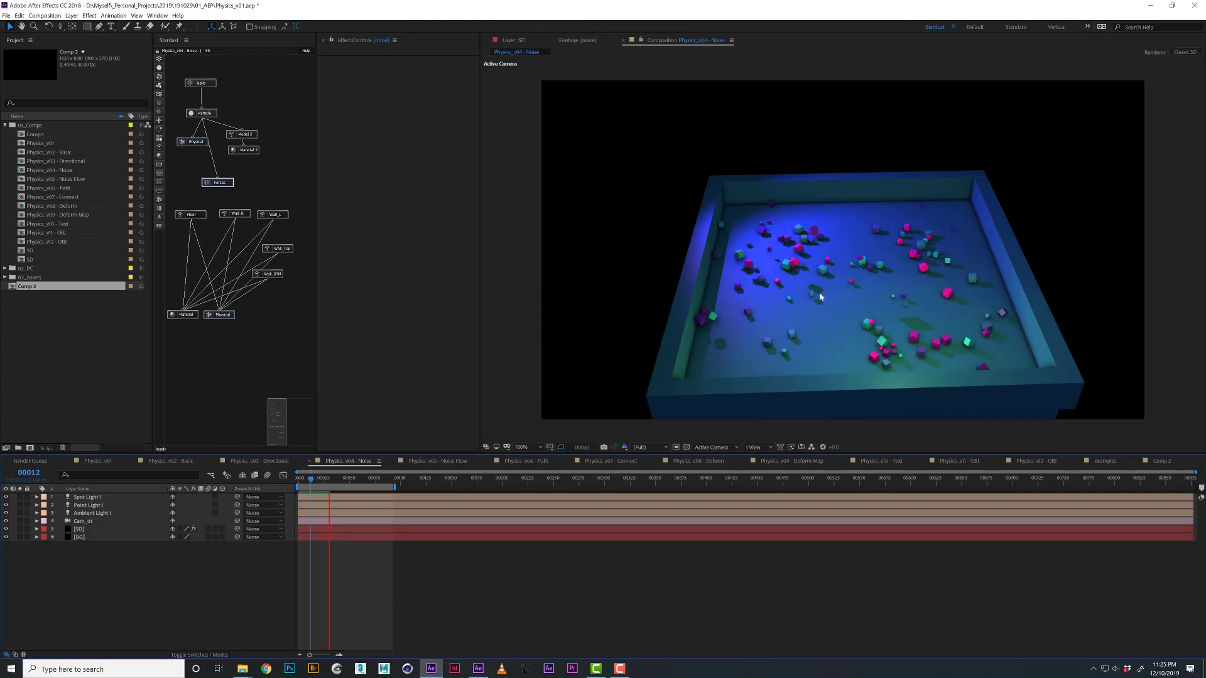
click(212, 186)
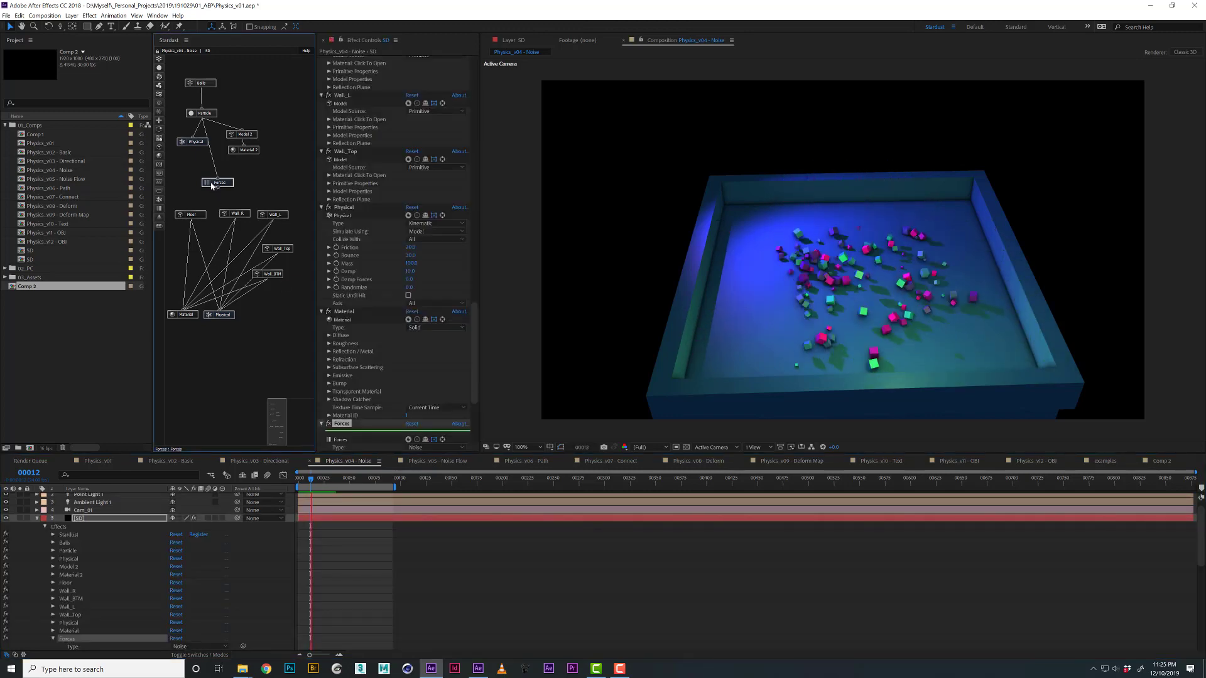
scroll(422, 307, down, 3)
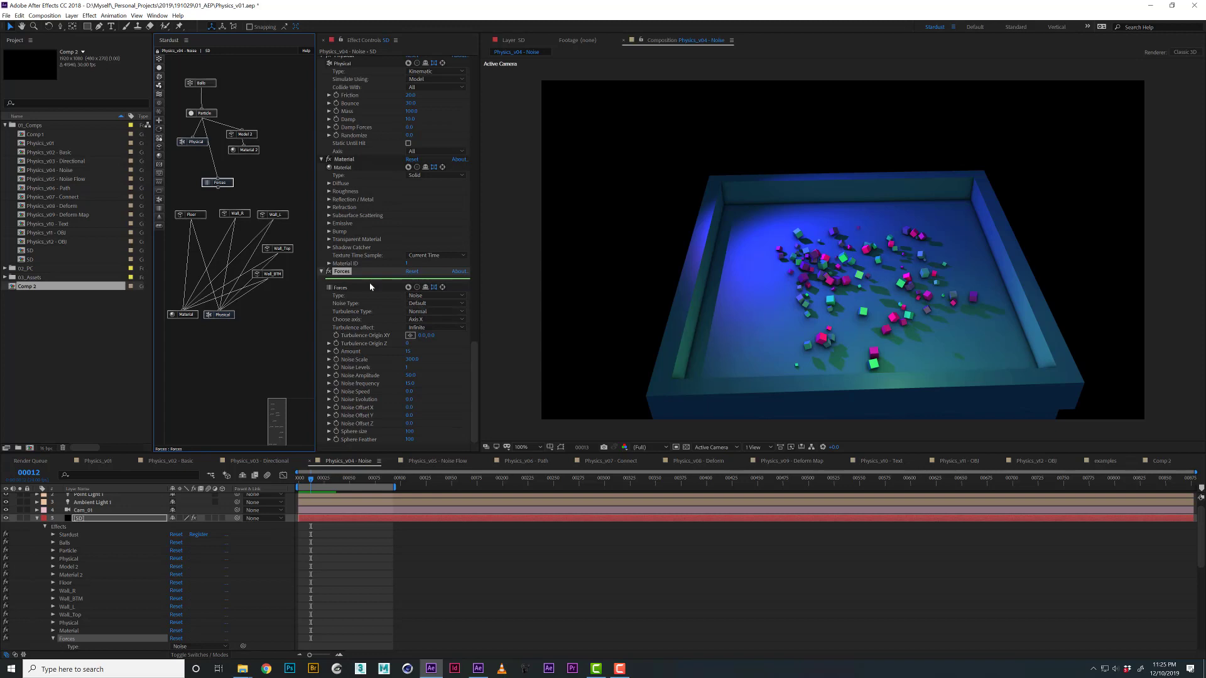
click(425, 304)
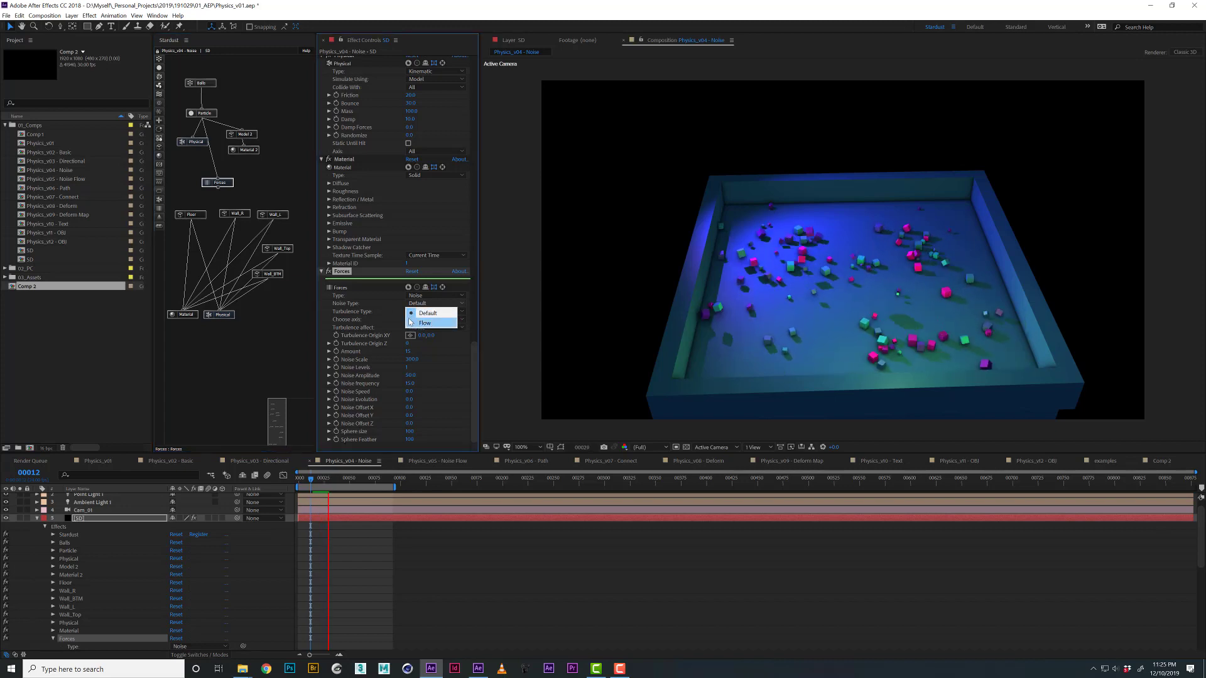
click(376, 305)
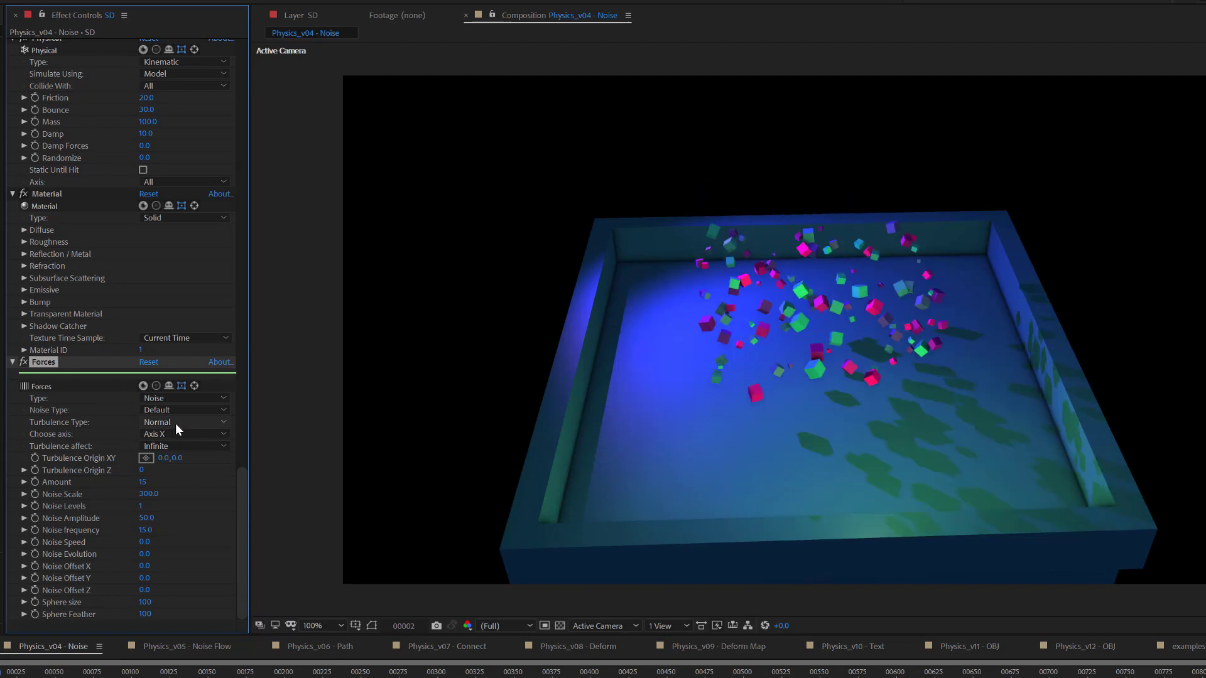
Keep the Noise force at Normal turbulence, Infinite reach and Axis X.
click(175, 423)
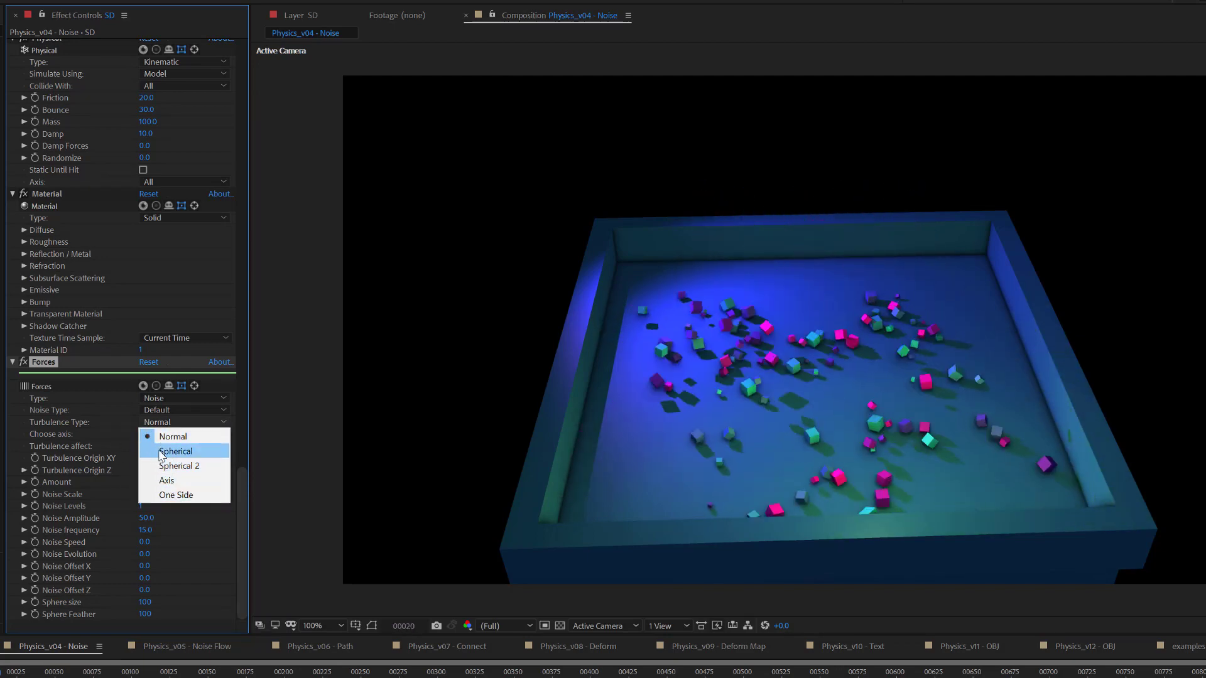
click(83, 423)
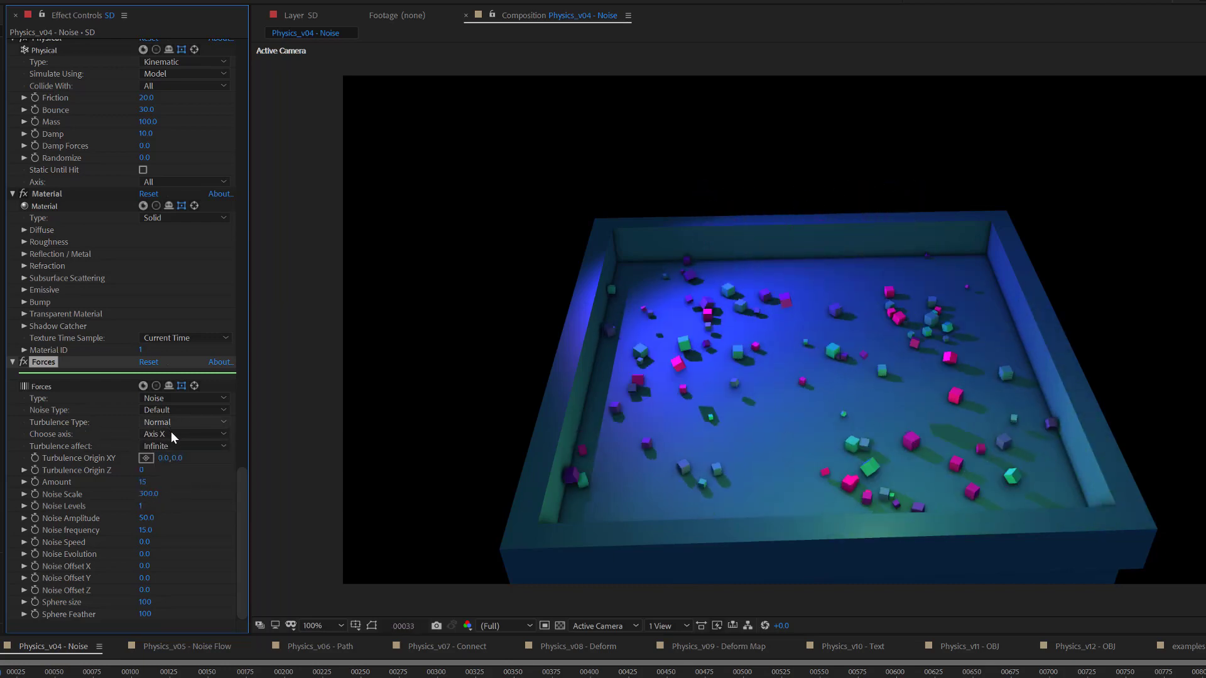
click(173, 448)
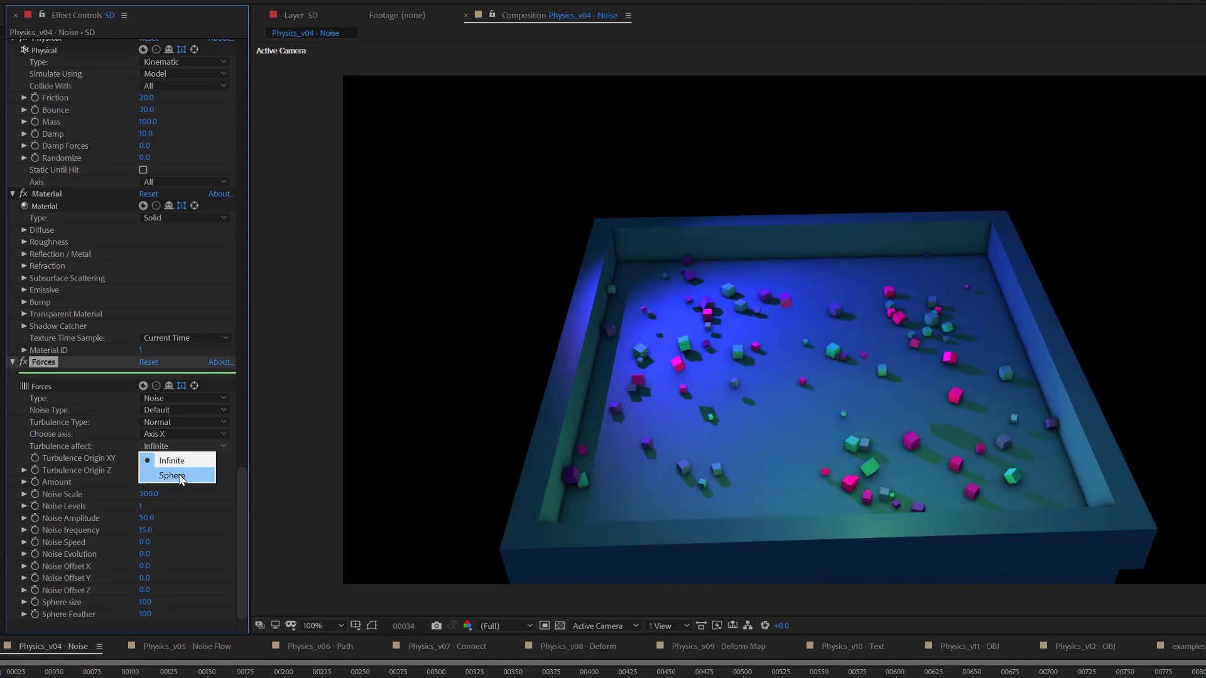
click(92, 434)
click(154, 435)
click(104, 433)
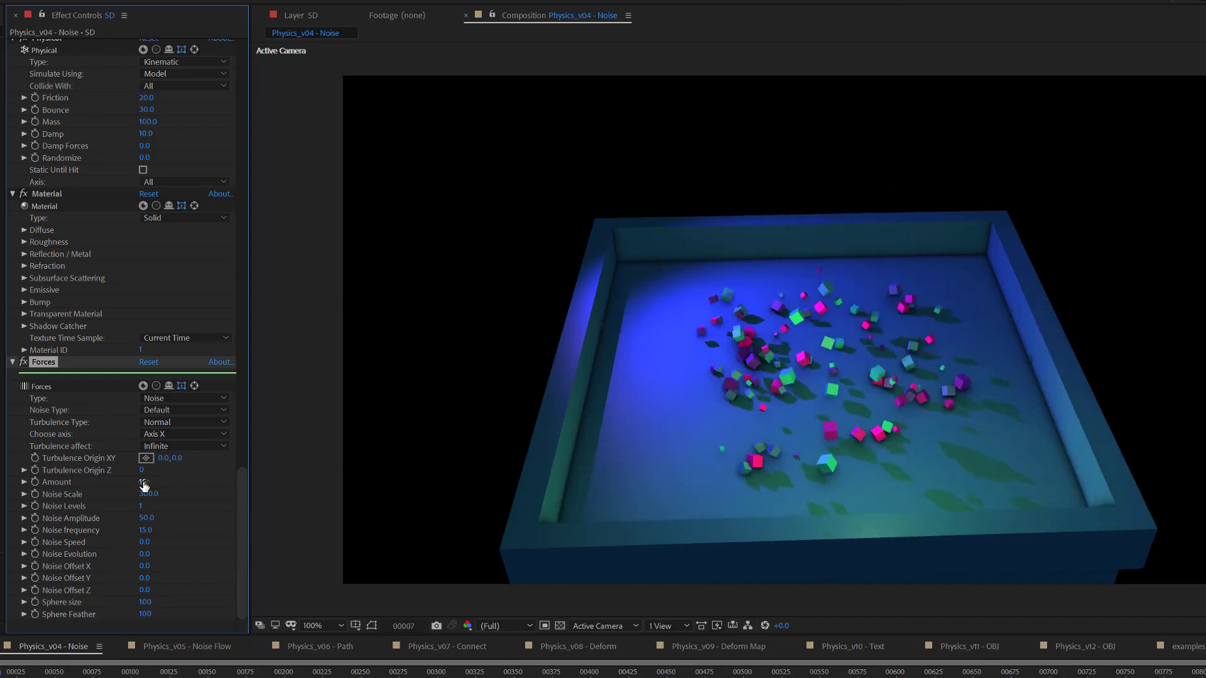
Change the Noise force Amount value to 5.
click(143, 482)
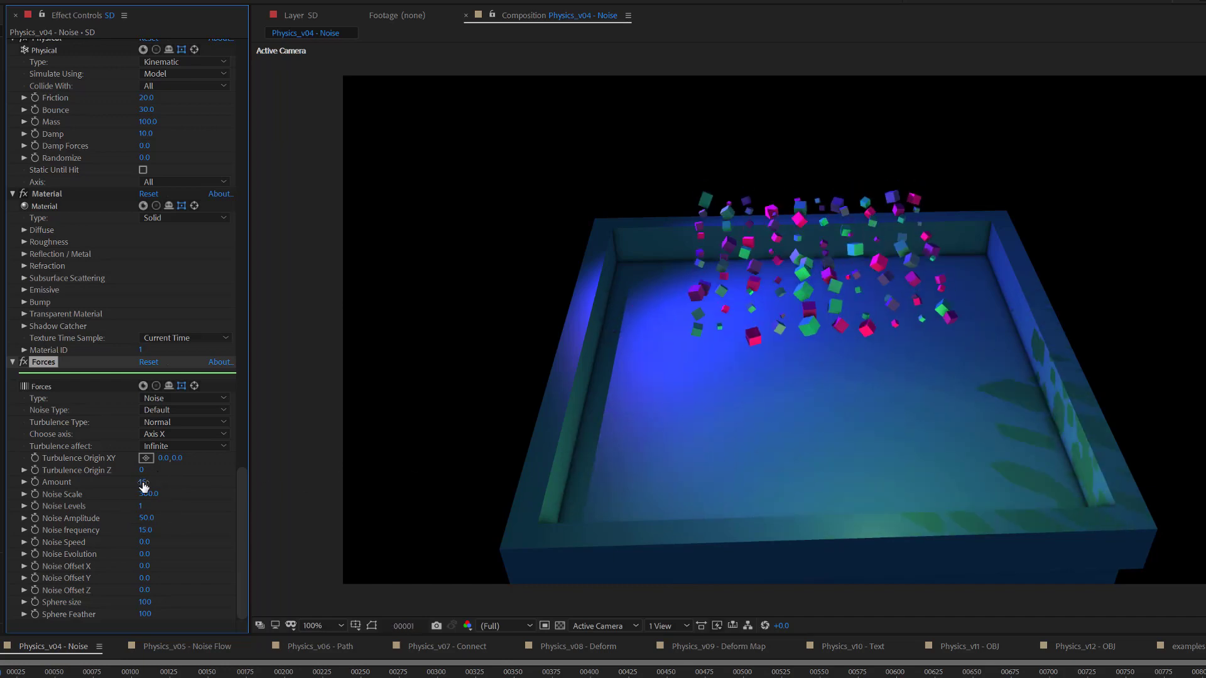
text(5)
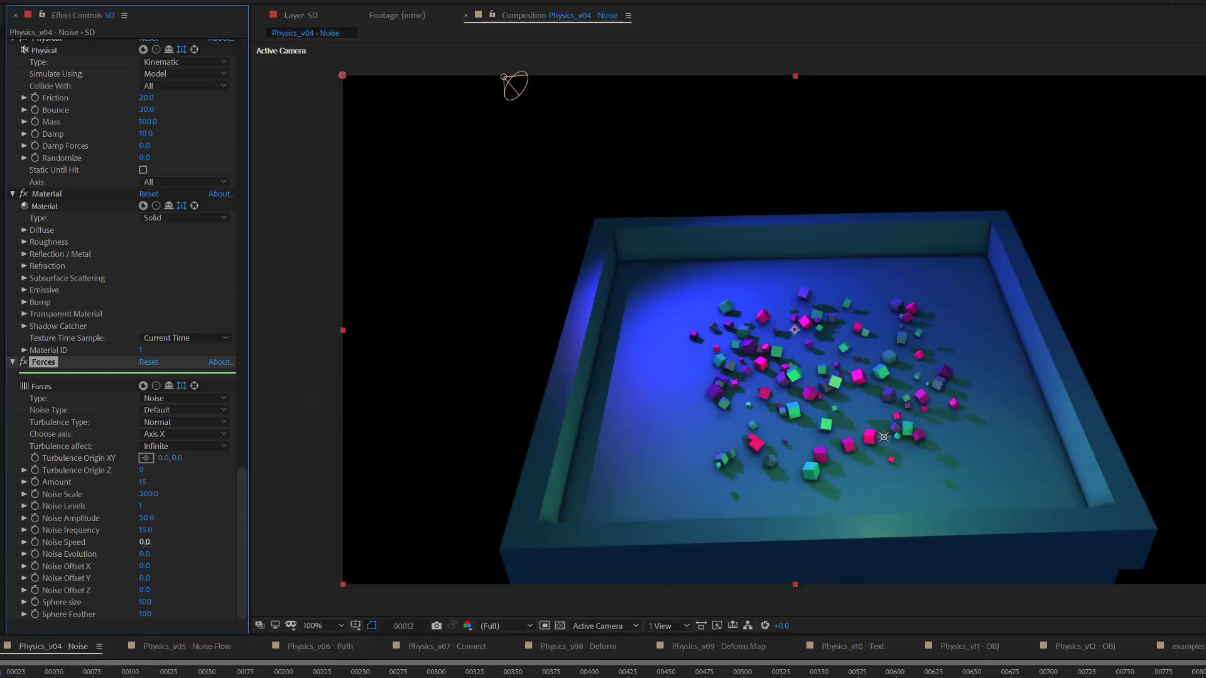
Set the Noise force Amount to 10 and Noise Speed to 25, then preview from the start.
click(146, 482)
text(10)
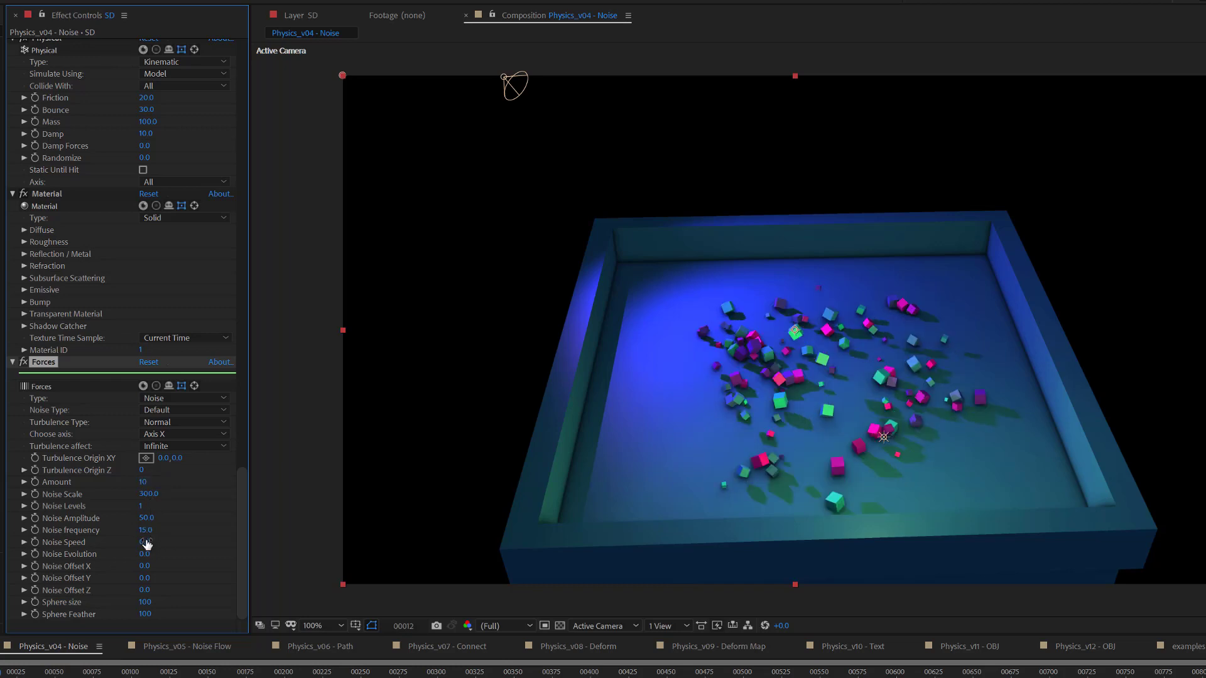
text(25)
key(Return)
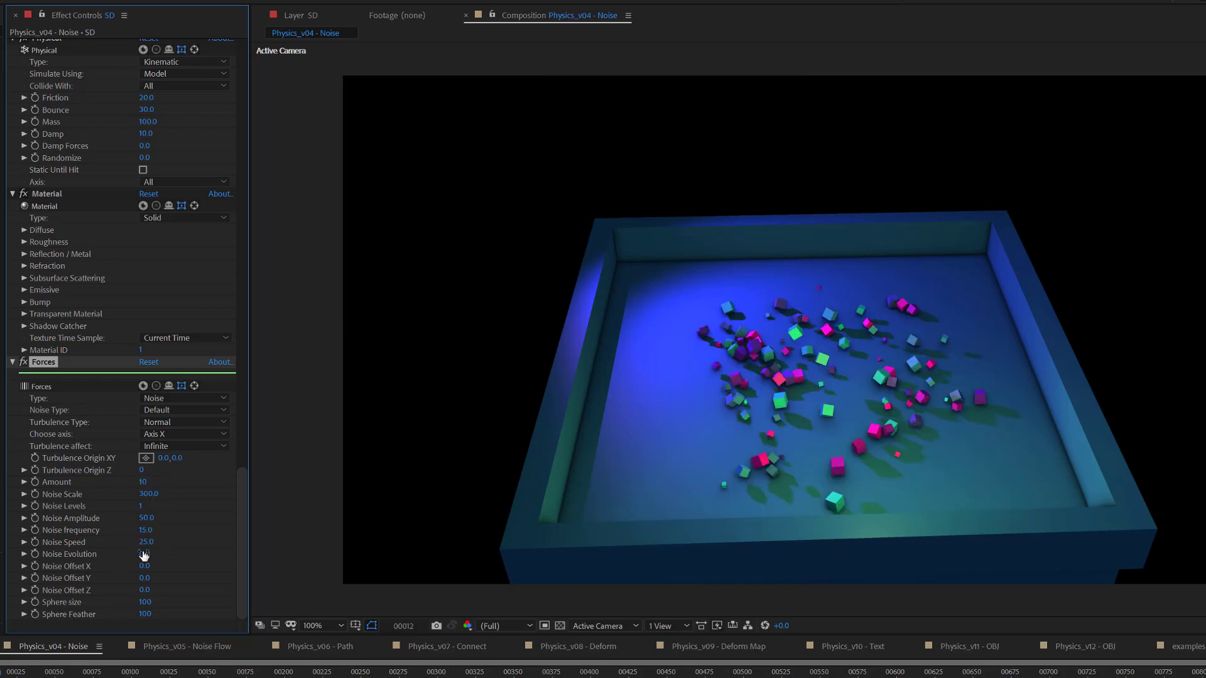
key(Home)
key(space)
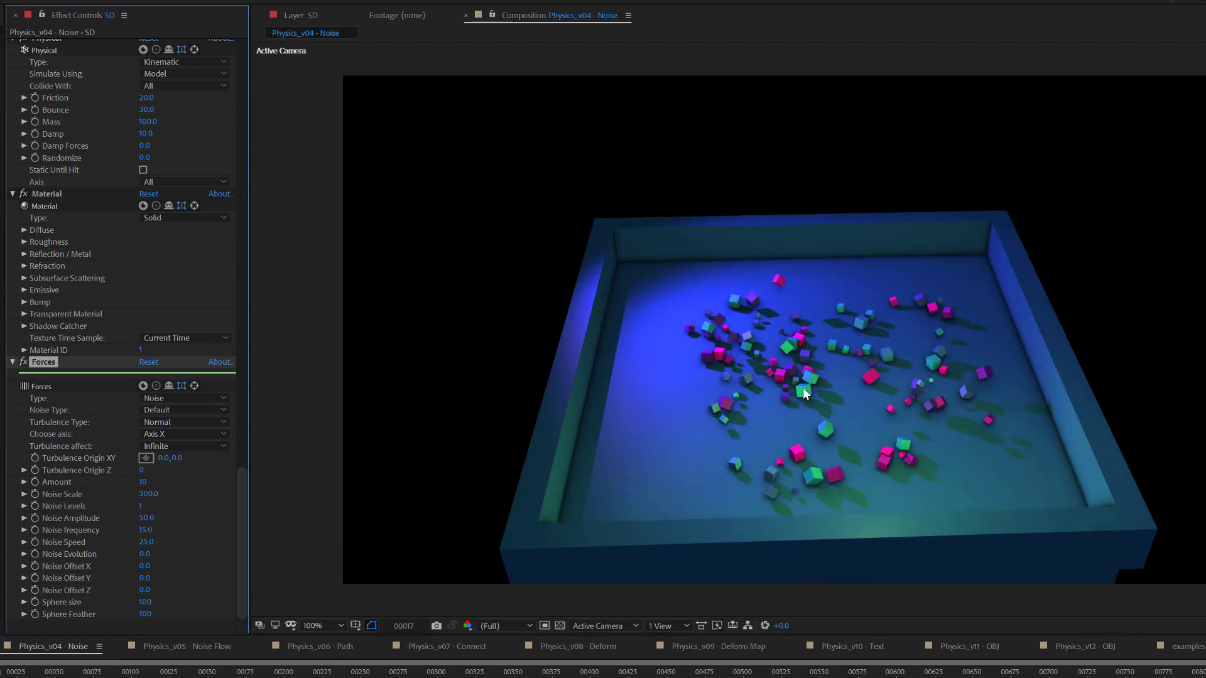
key(space)
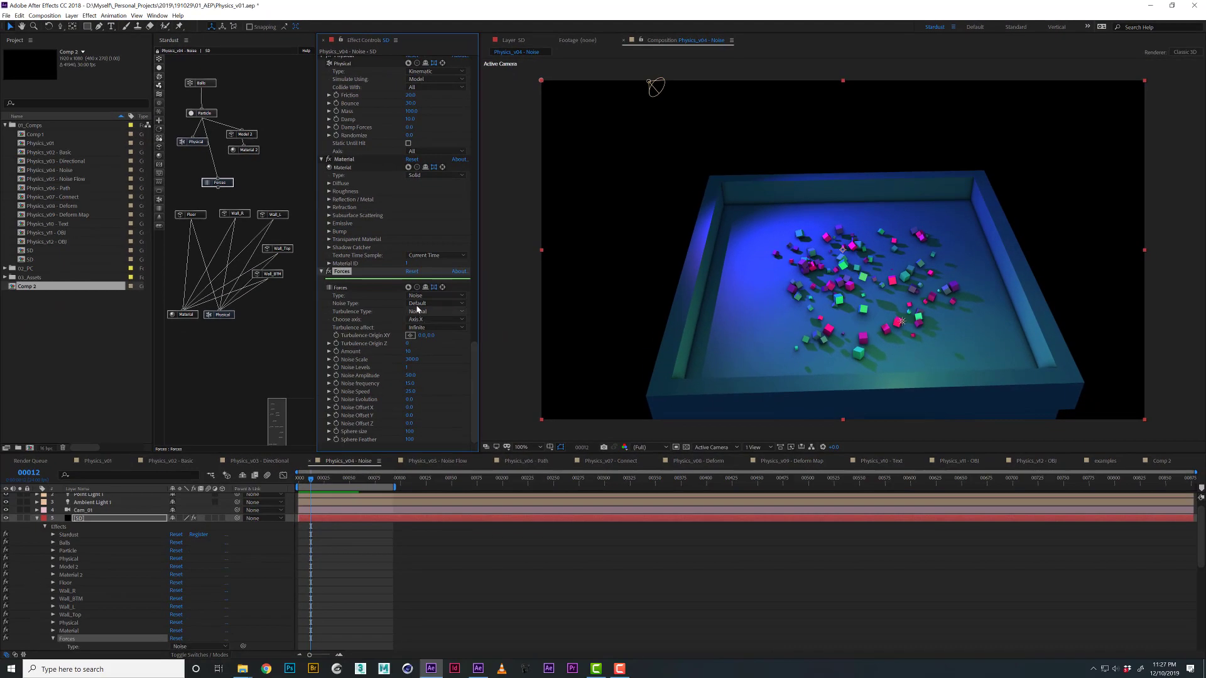
In Physics_v05 - Noise Flow, keep Flow noise, set Noise Speed to 0 and preview.
click(425, 462)
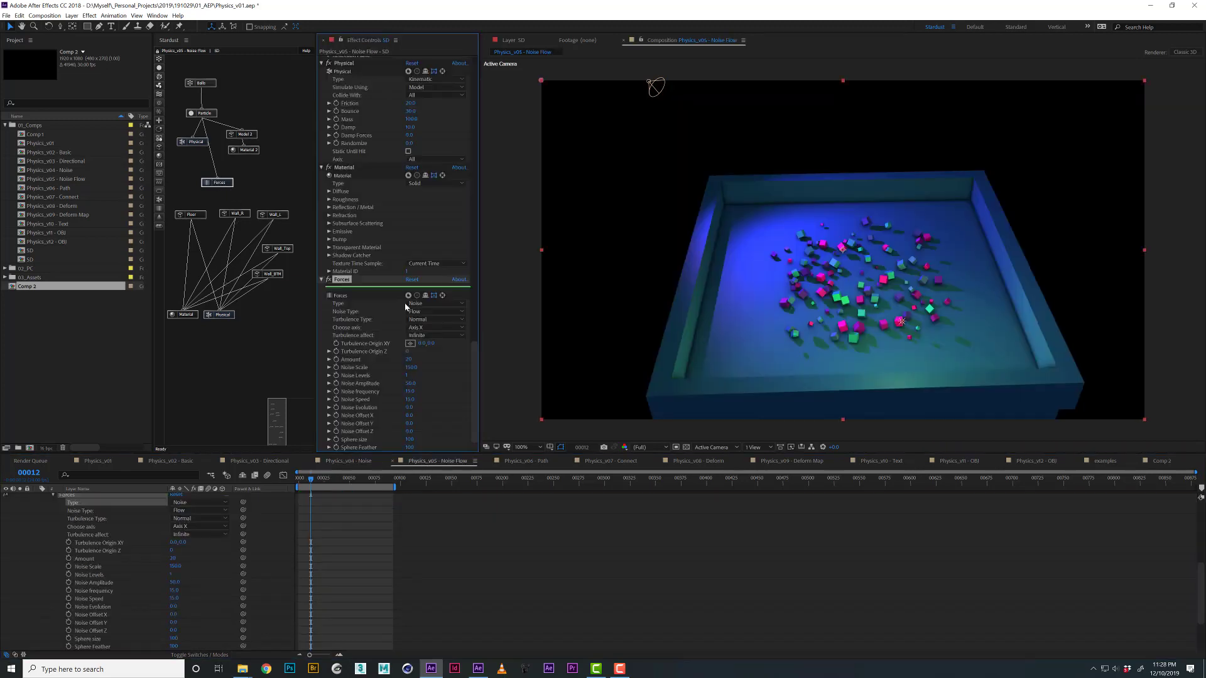
click(374, 319)
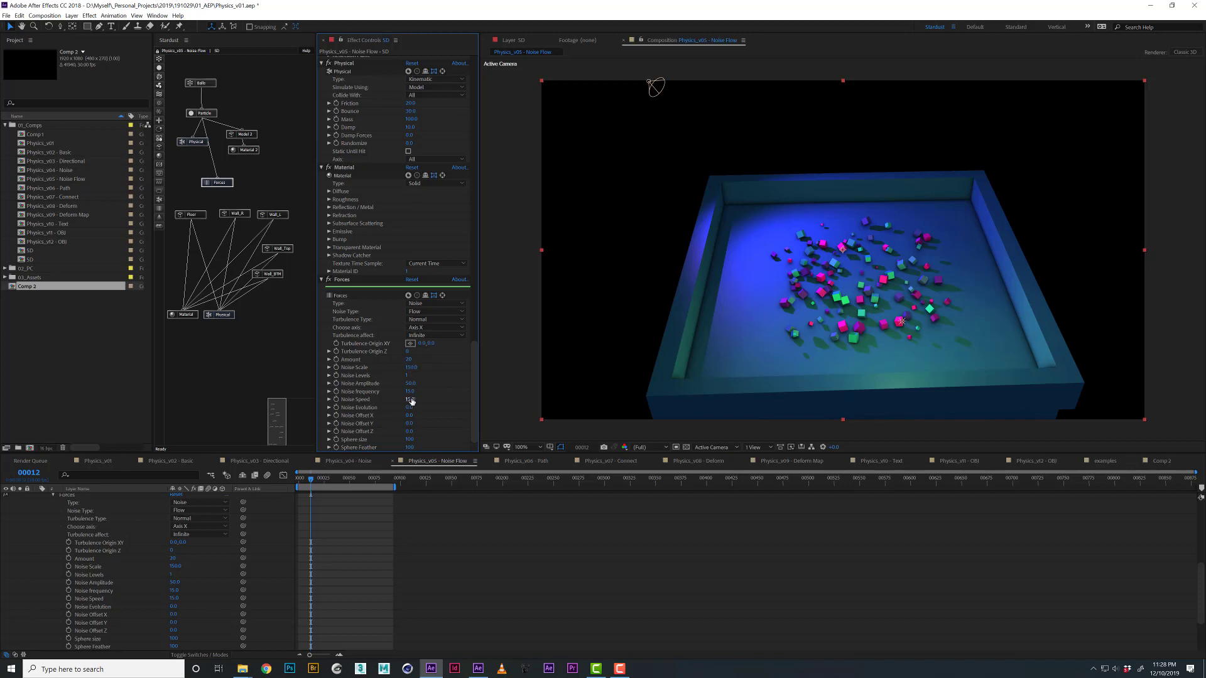
text(0)
key(Return)
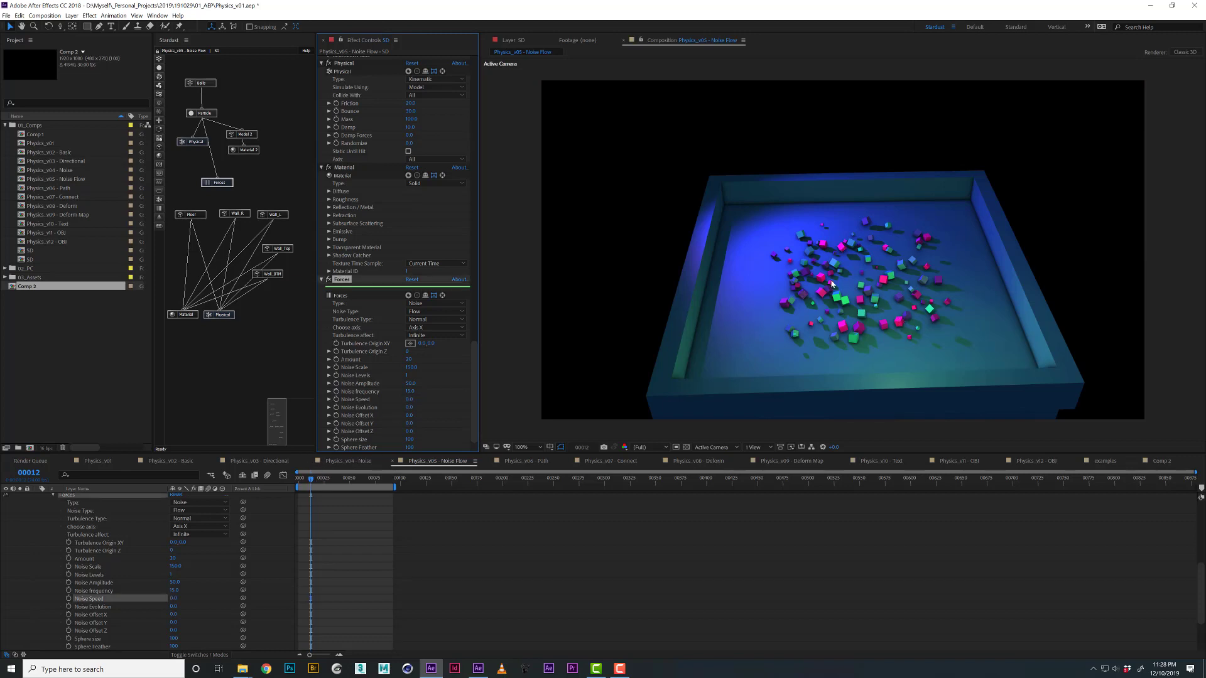
key(space)
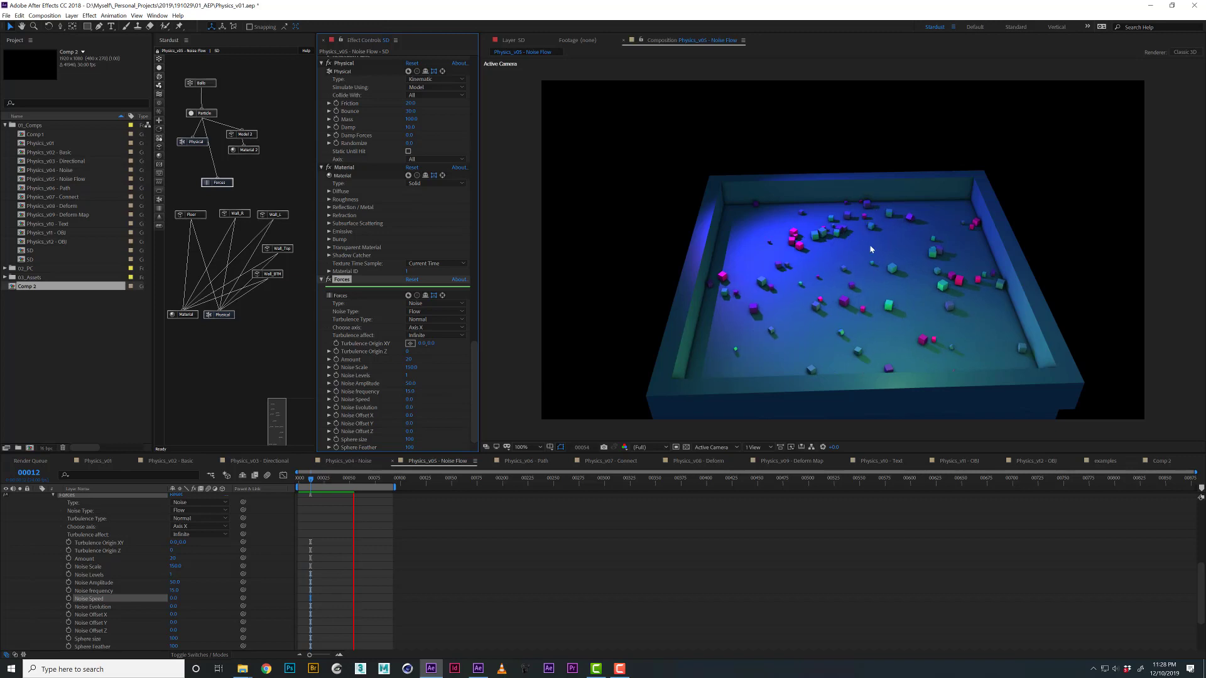
key(space)
key(space)
key(space)
key(space)
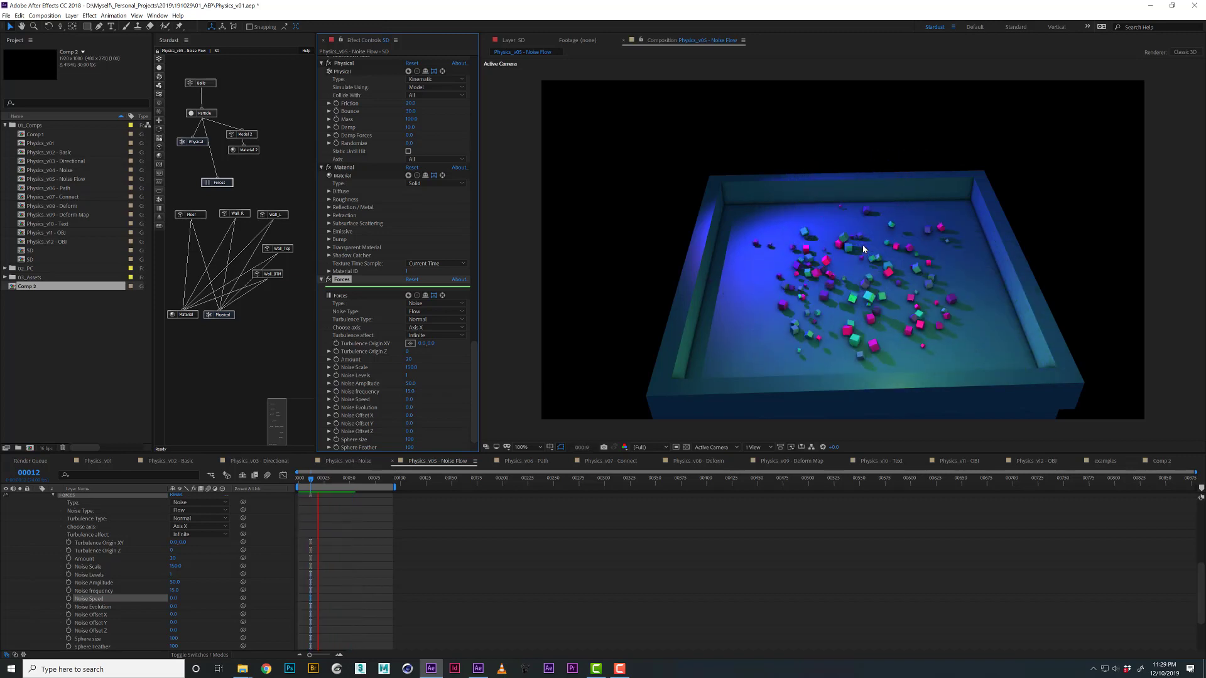
key(space)
key(space)
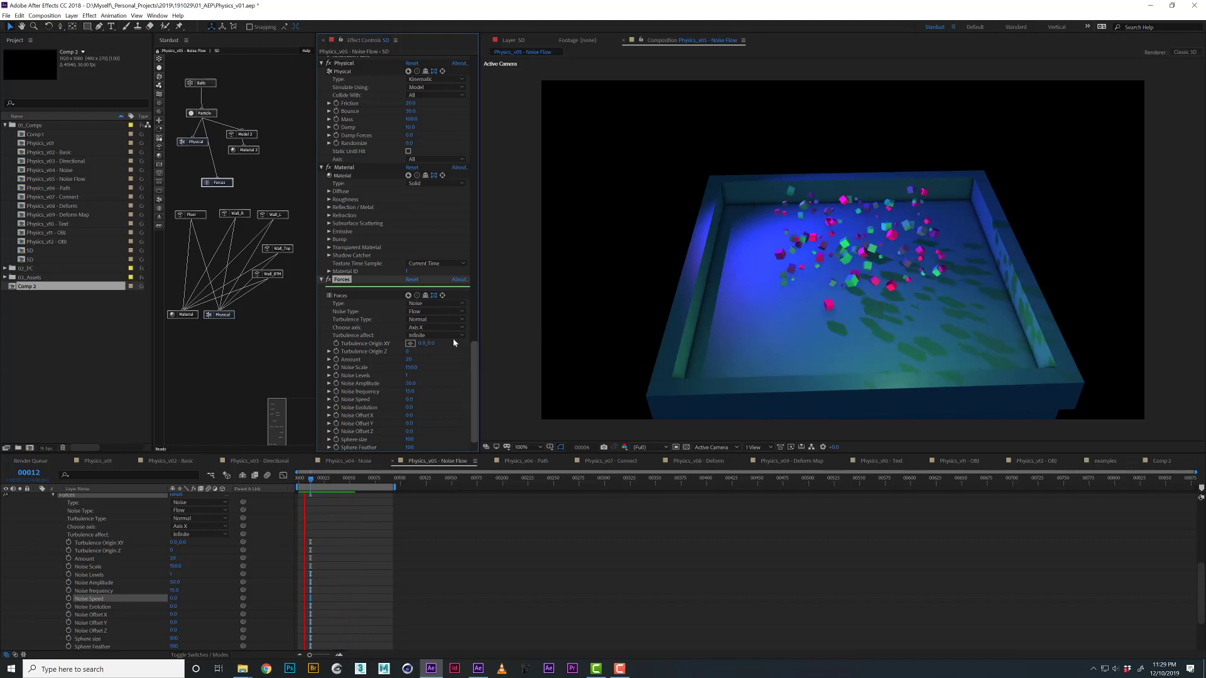
Review the noise and force type lists without changes, then switch to Physics_v06 - Path.
click(429, 310)
click(423, 306)
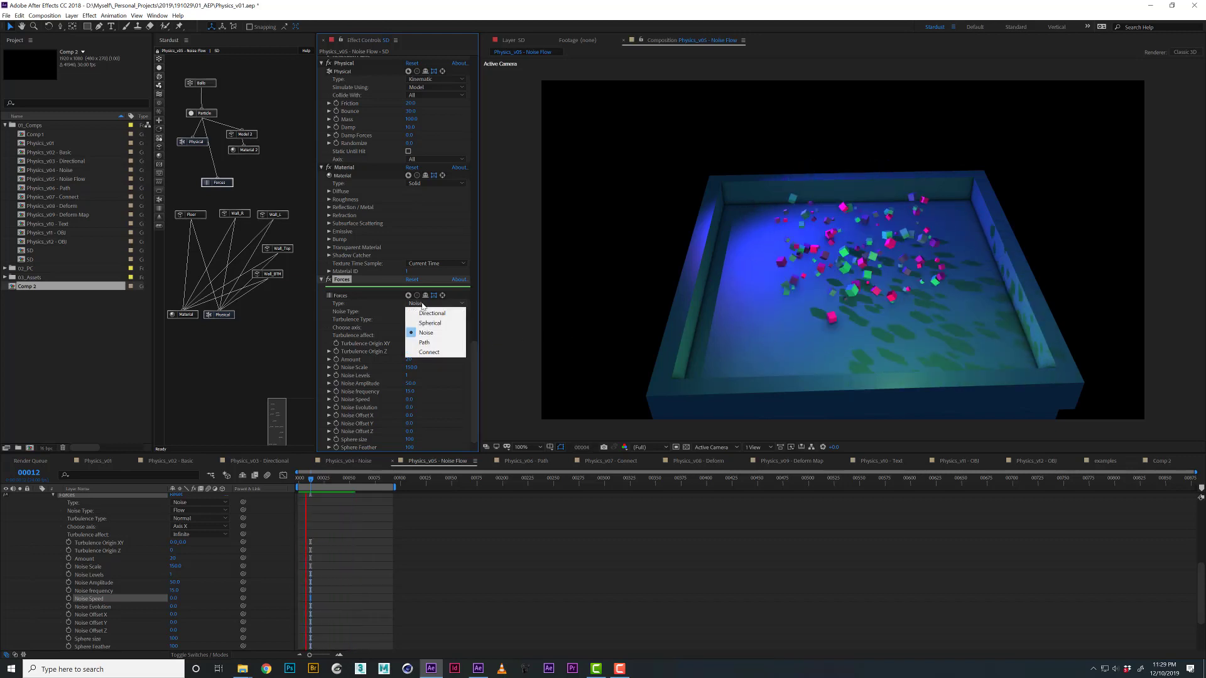
click(463, 463)
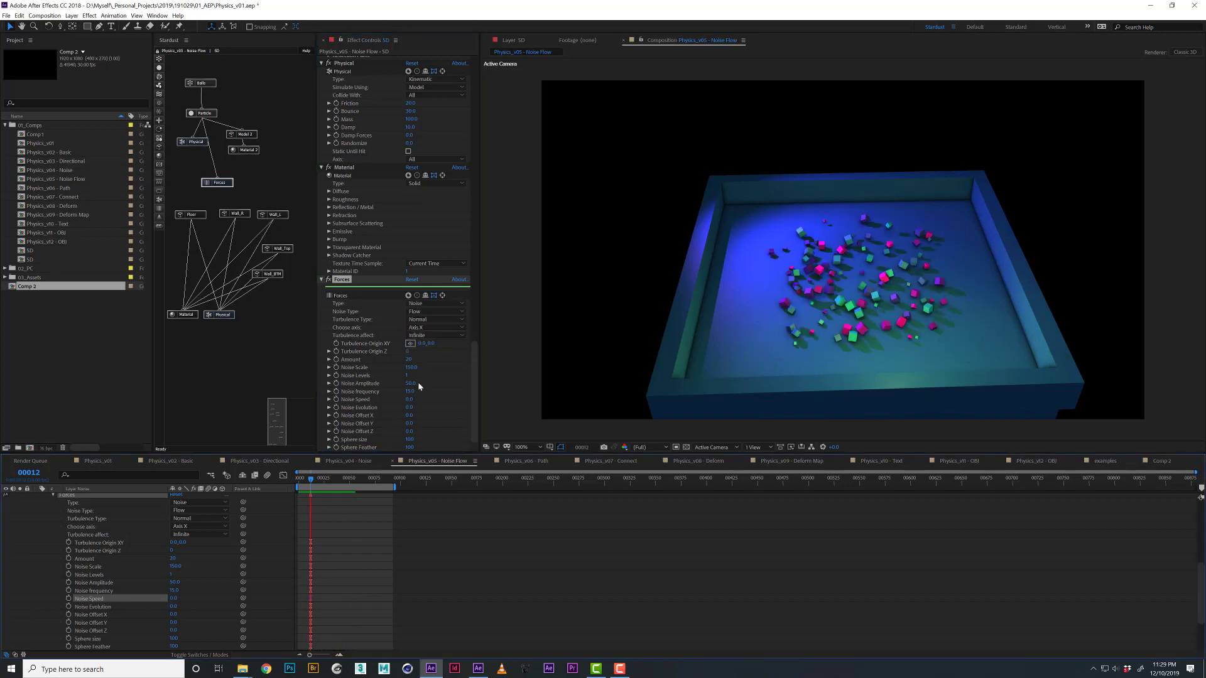
click(423, 304)
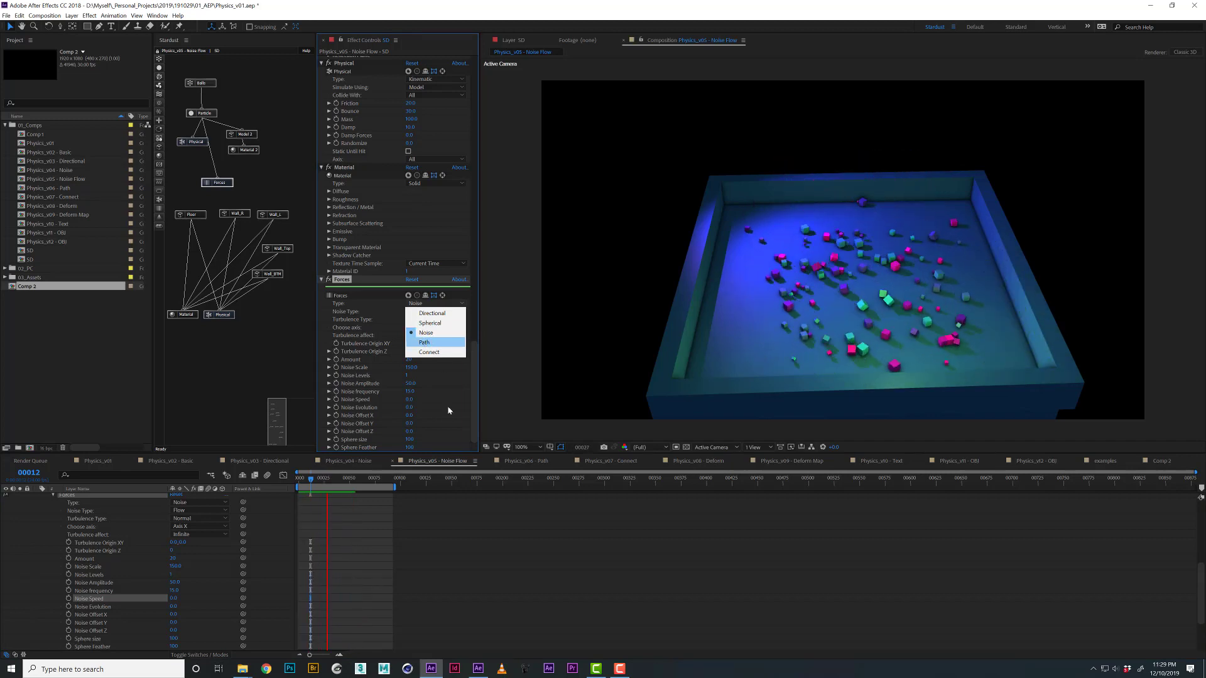
click(525, 463)
click(525, 463)
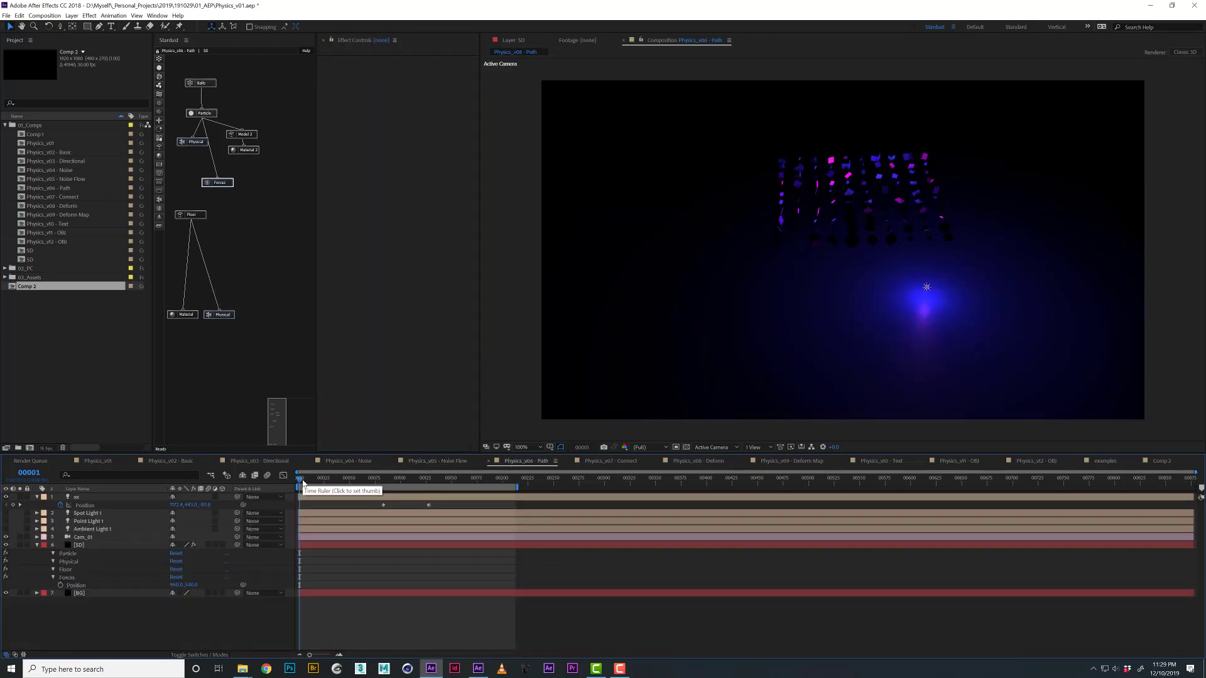
Select the light and xx path layers, then show the Path Forces settings (Amount 1.0, Speed 100).
click(86, 514)
shift+click(85, 522)
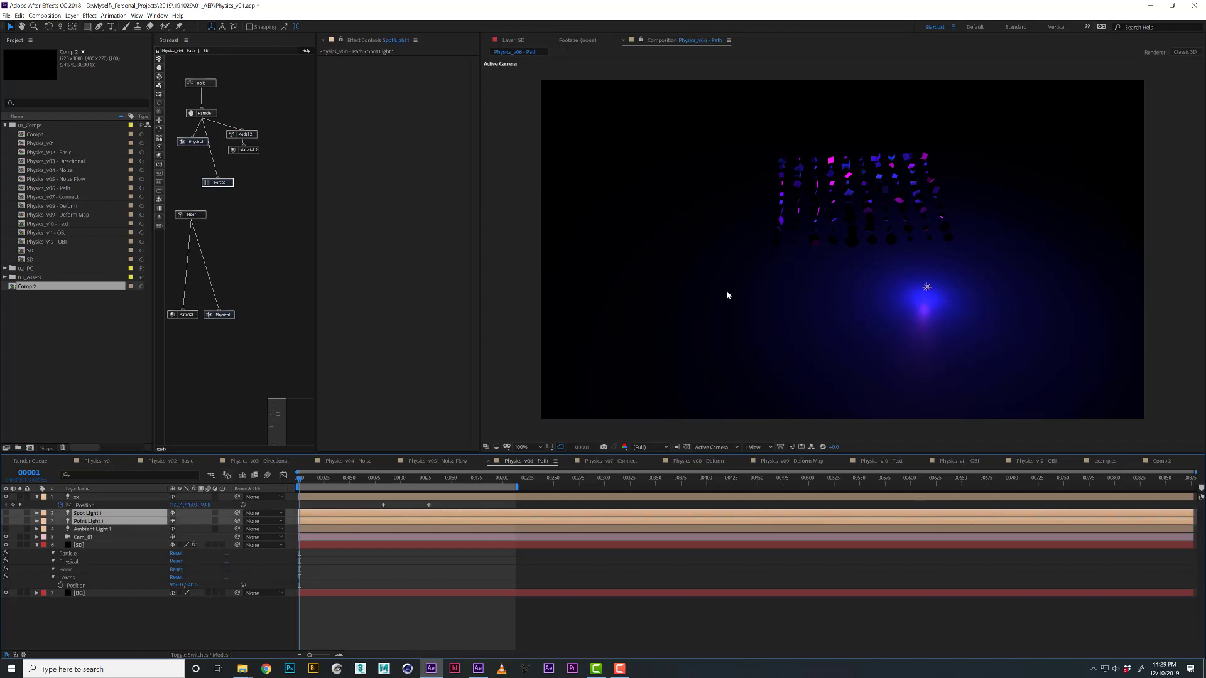
click(81, 498)
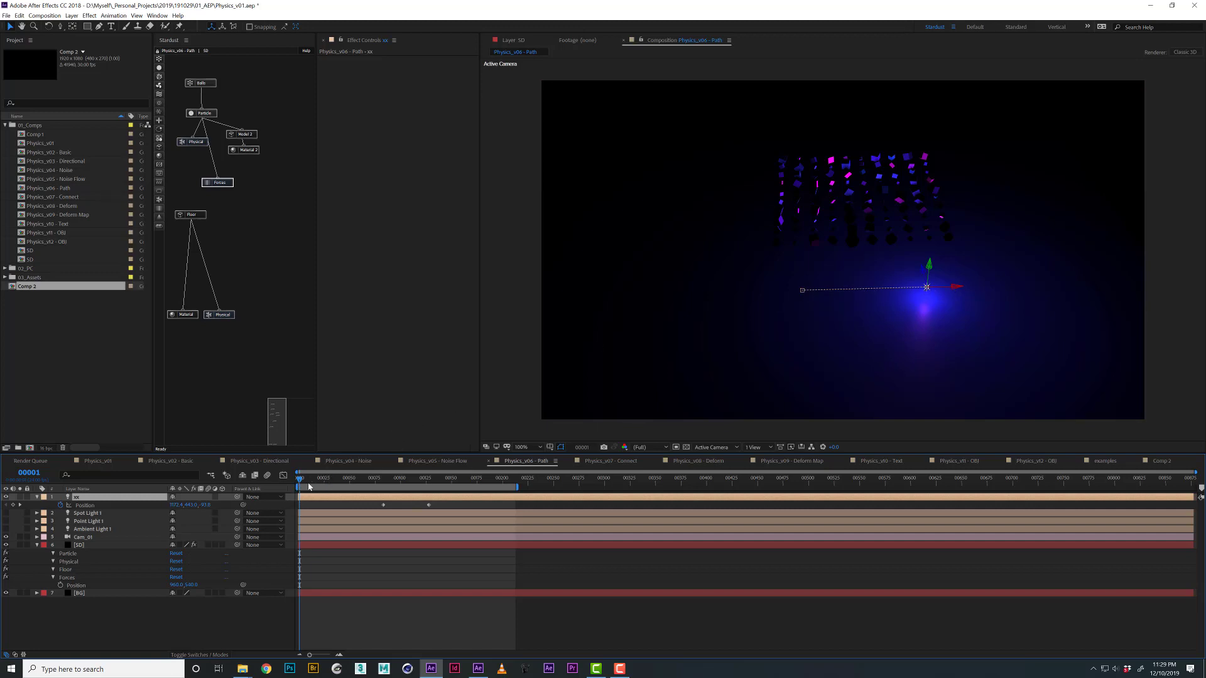
click(211, 185)
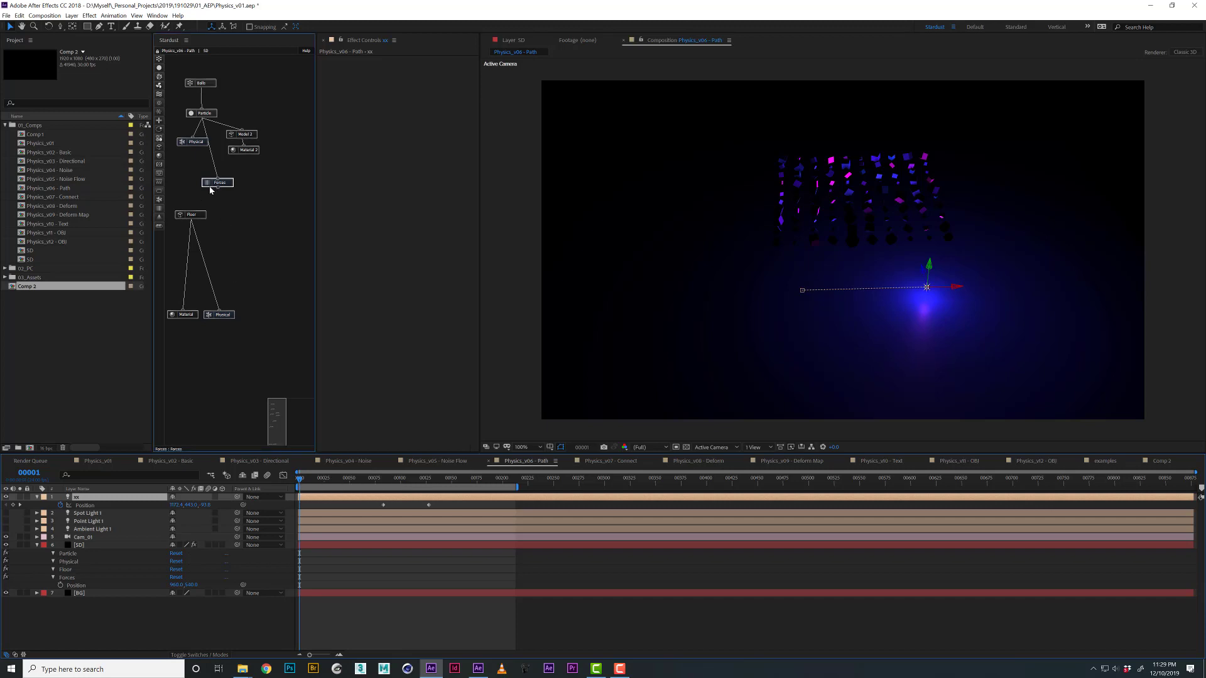
scroll(375, 310, down, 3)
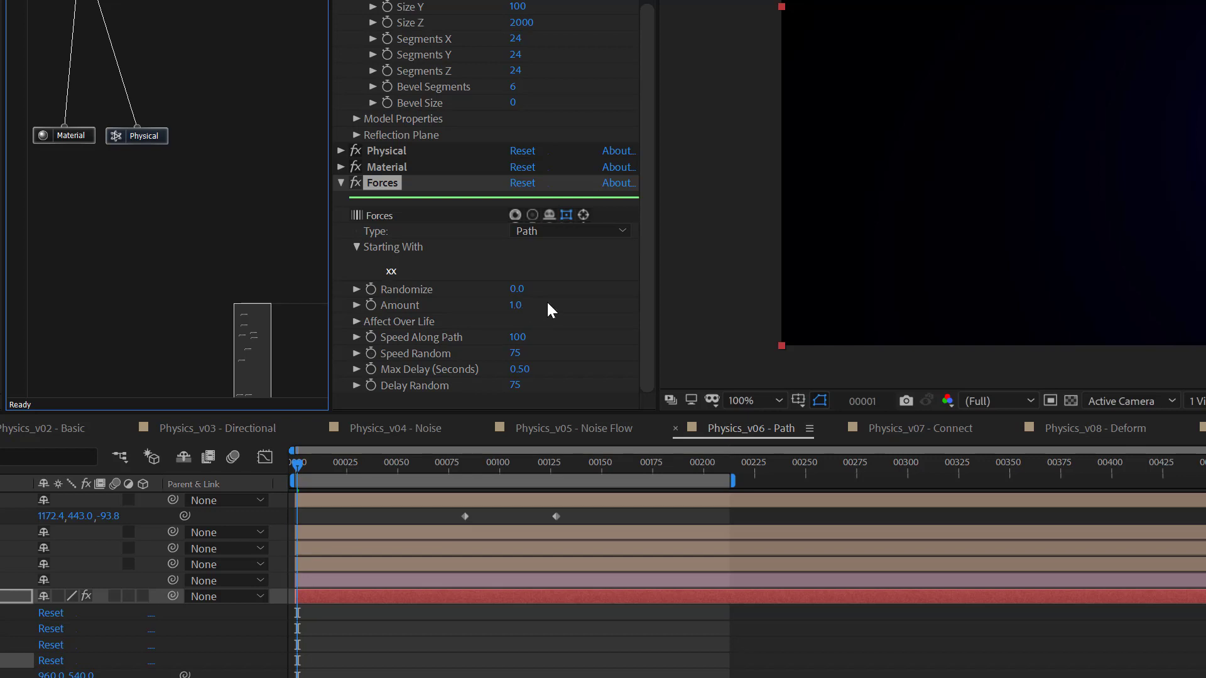
Inspect the Affect Over Life curve, then preview the path force simulation clustering the cubes.
click(356, 321)
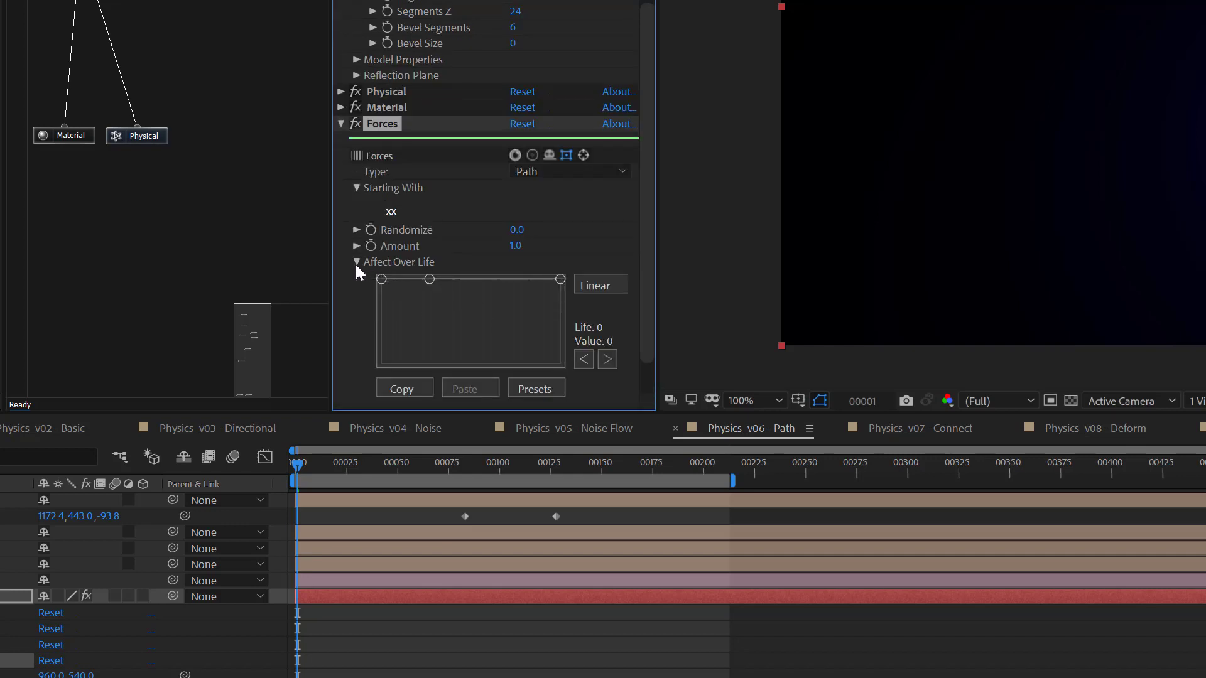
click(375, 264)
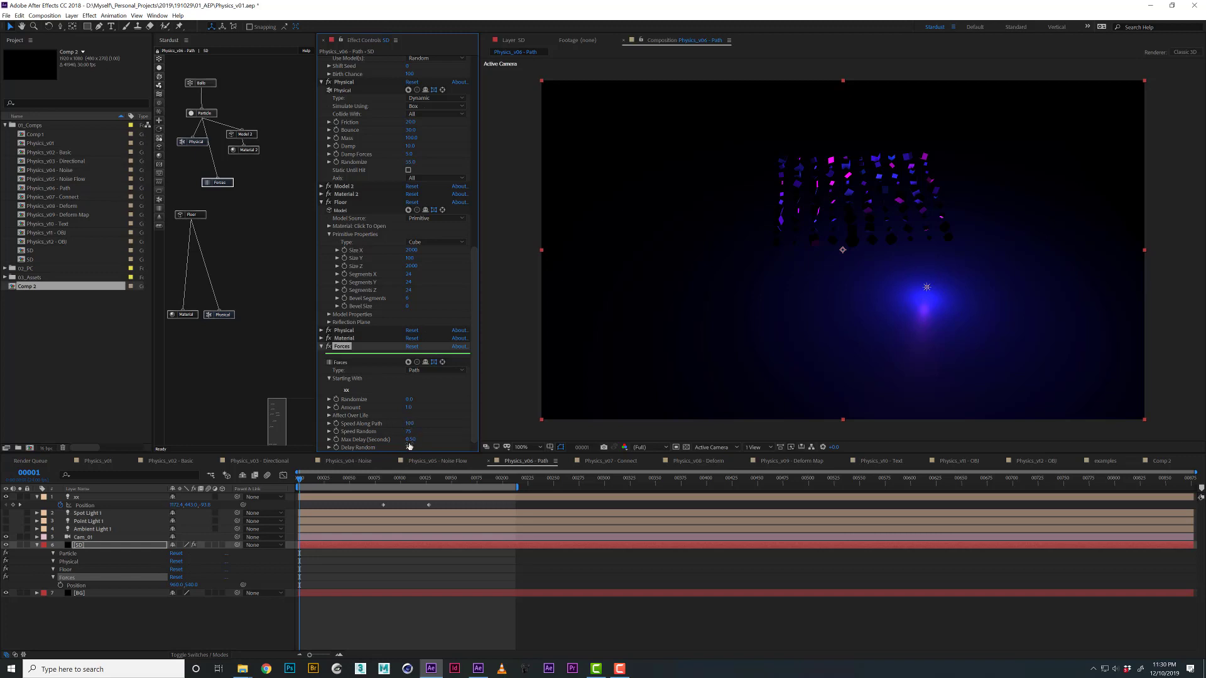
key(space)
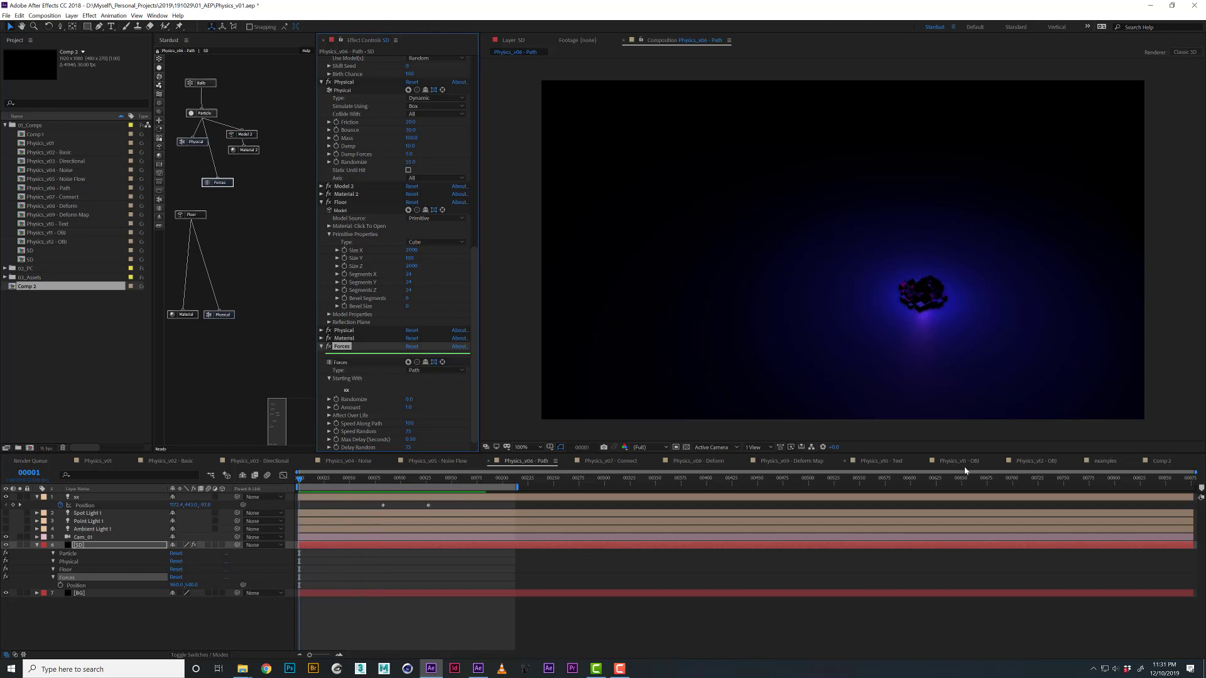
key(space)
In Comp 2, browse Stardust presets into the Physical folder's subfolder listing Coins, Domino, Flow, Wall.
click(1163, 463)
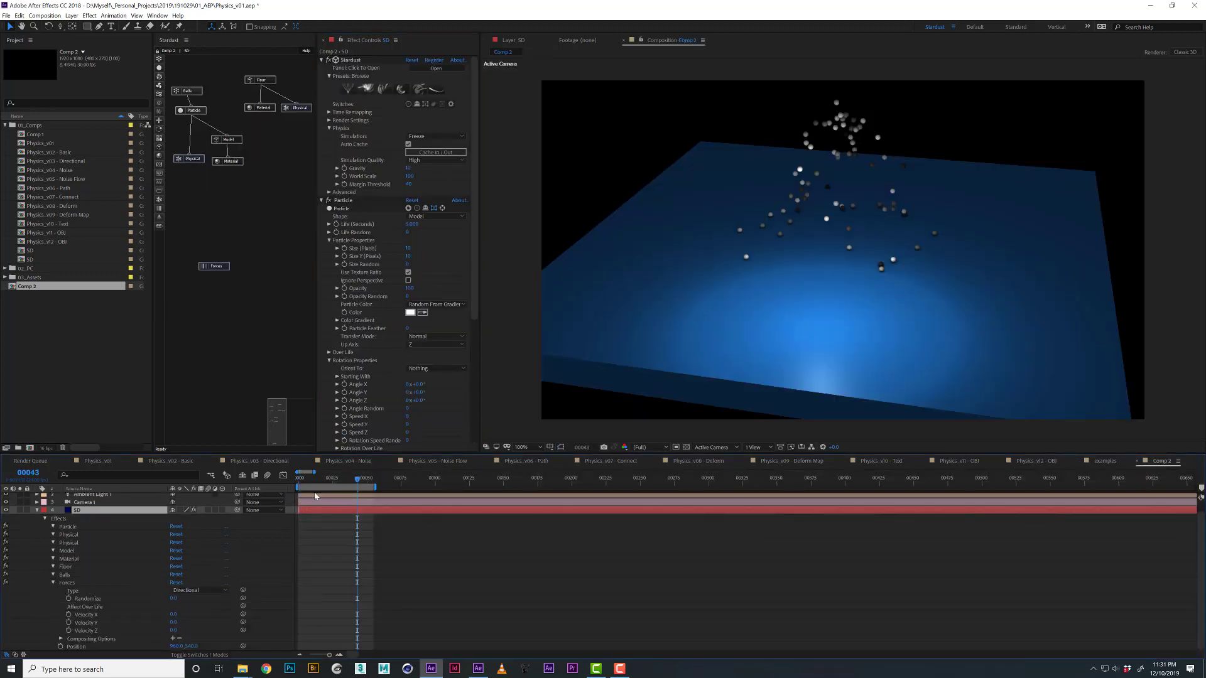
click(349, 89)
double_click(698, 294)
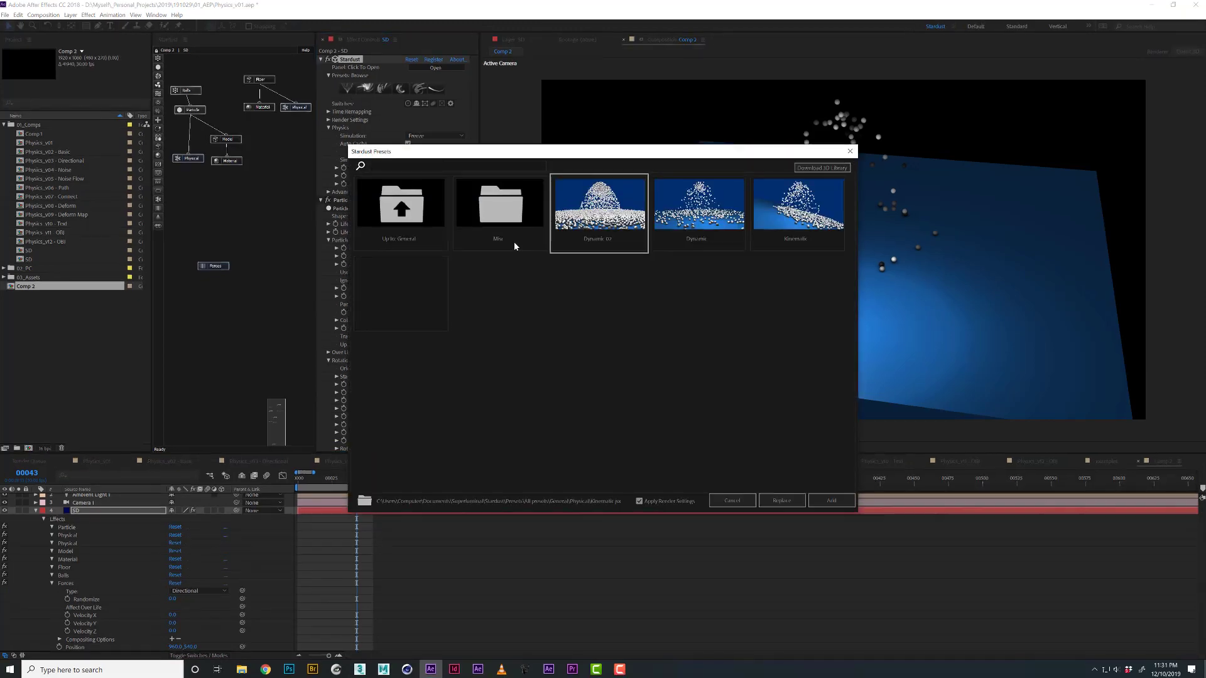
double_click(502, 217)
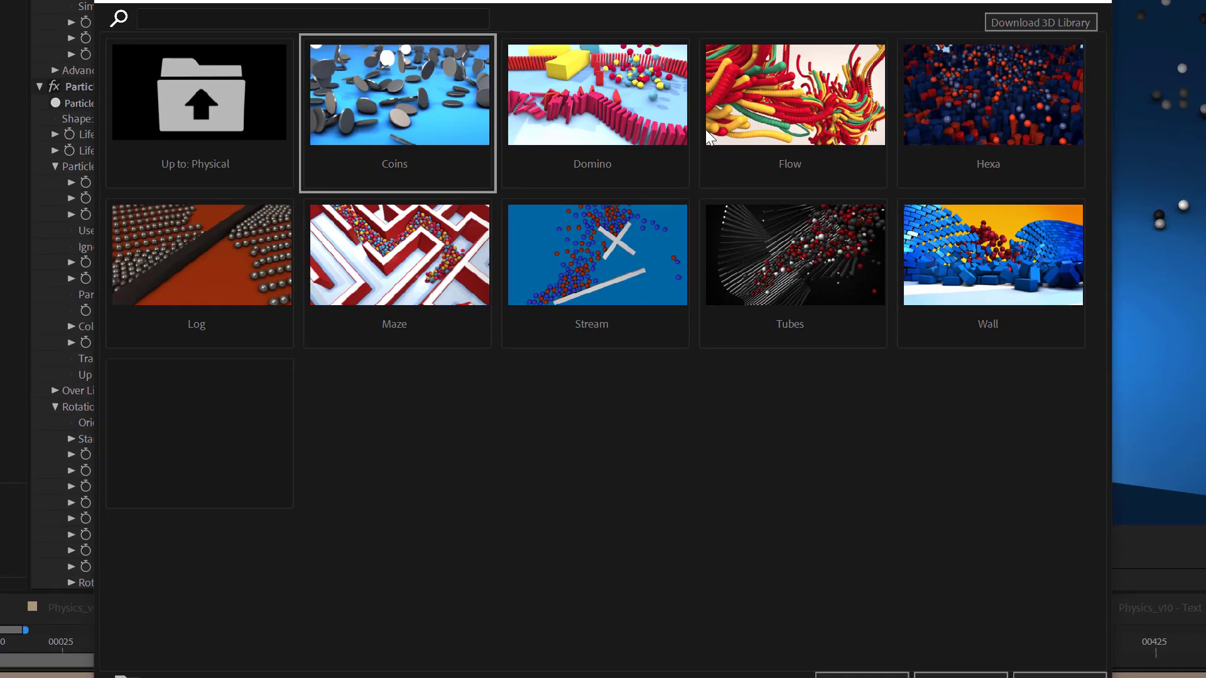
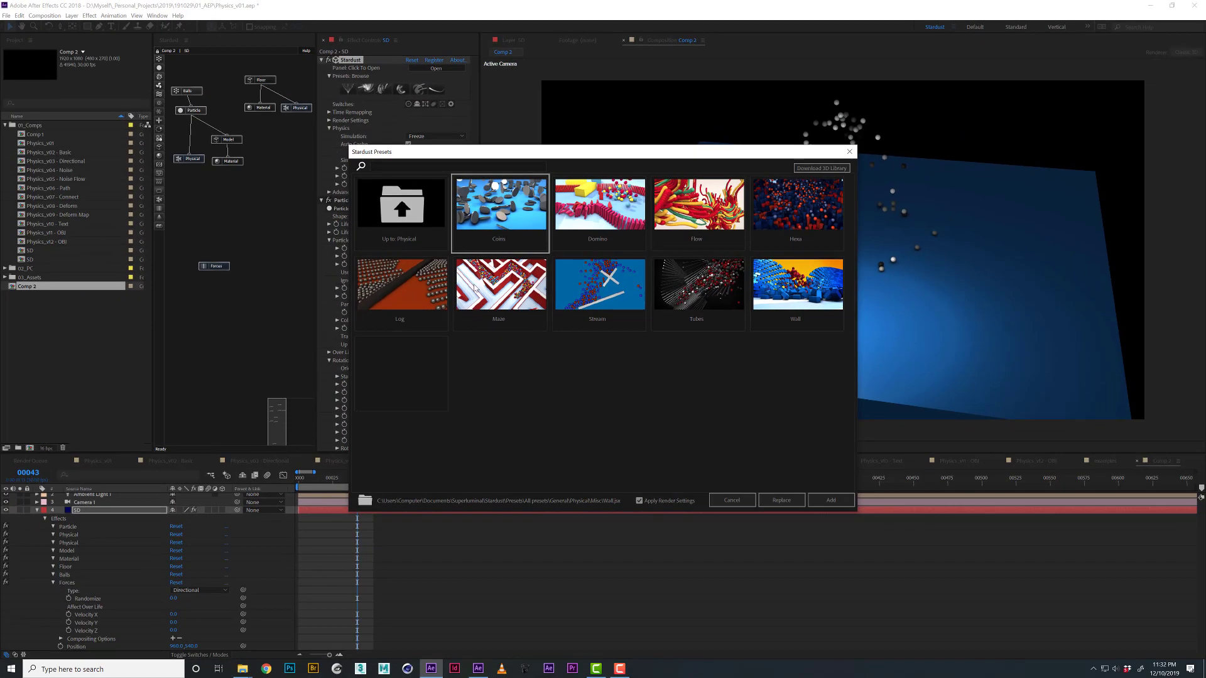
Dismiss the Stardust Presets browser and switch to the Physics_v06 - Path composition.
click(732, 500)
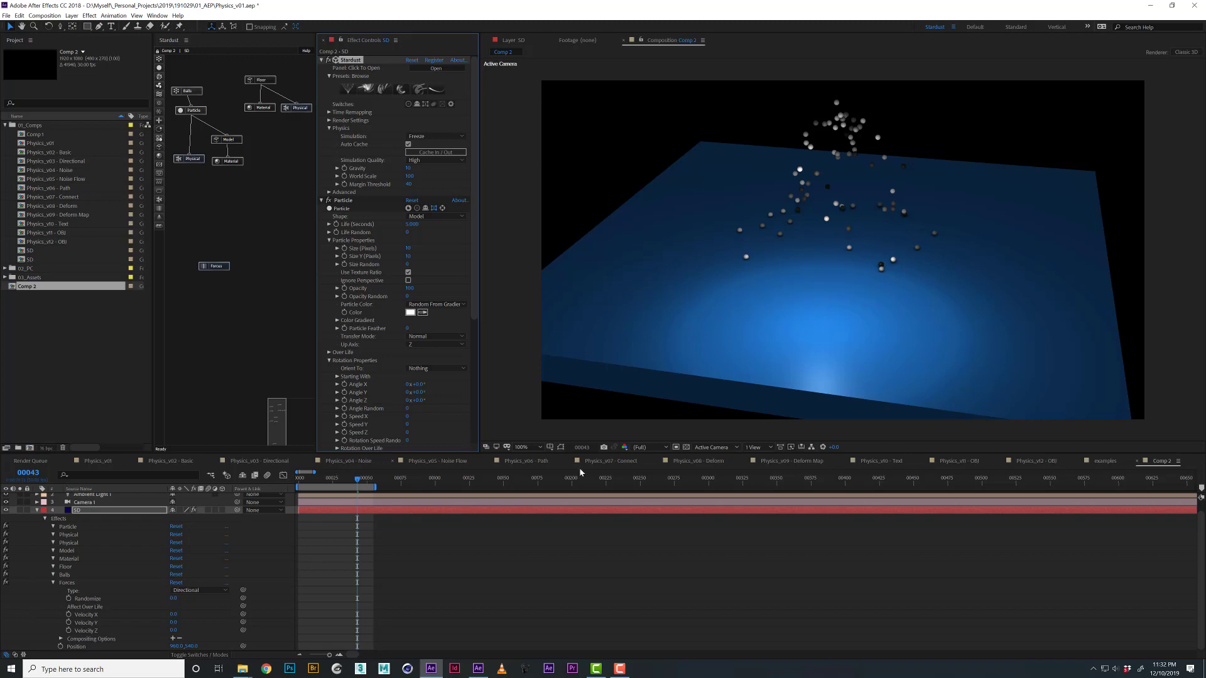
click(509, 466)
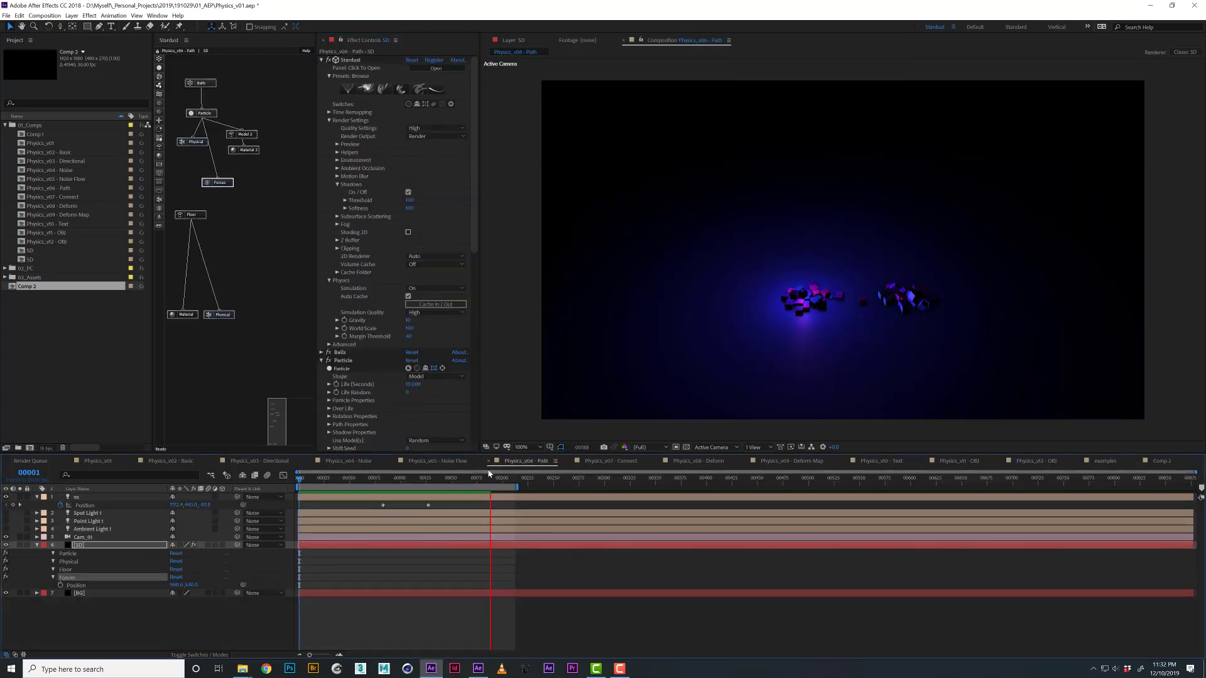
Stop the preview, select the xx layer, and expand the Forces node's Affect Over Life graph.
click(916, 305)
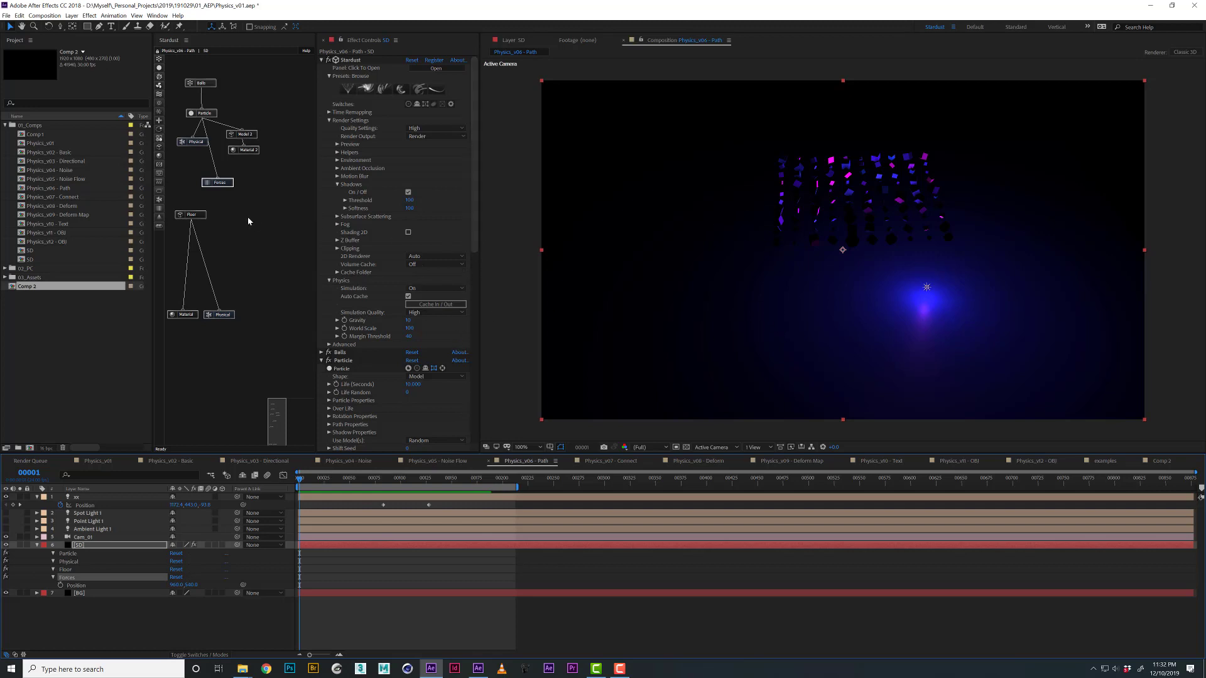
scroll(385, 350, down, 8)
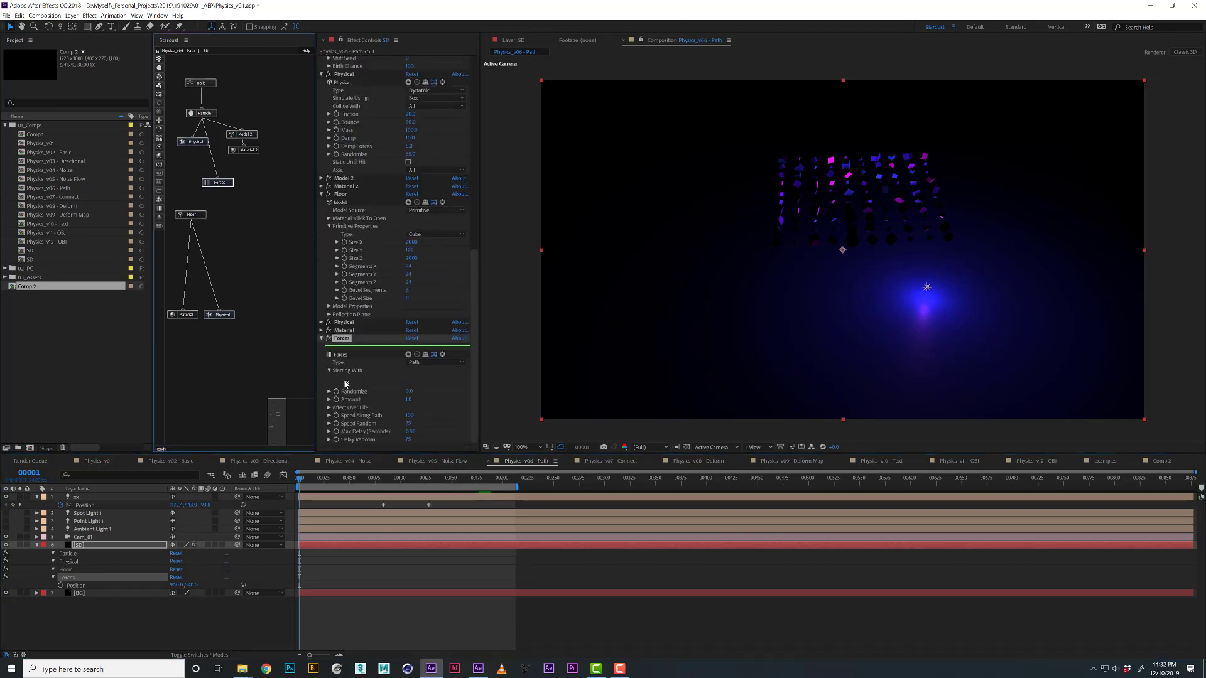
click(88, 506)
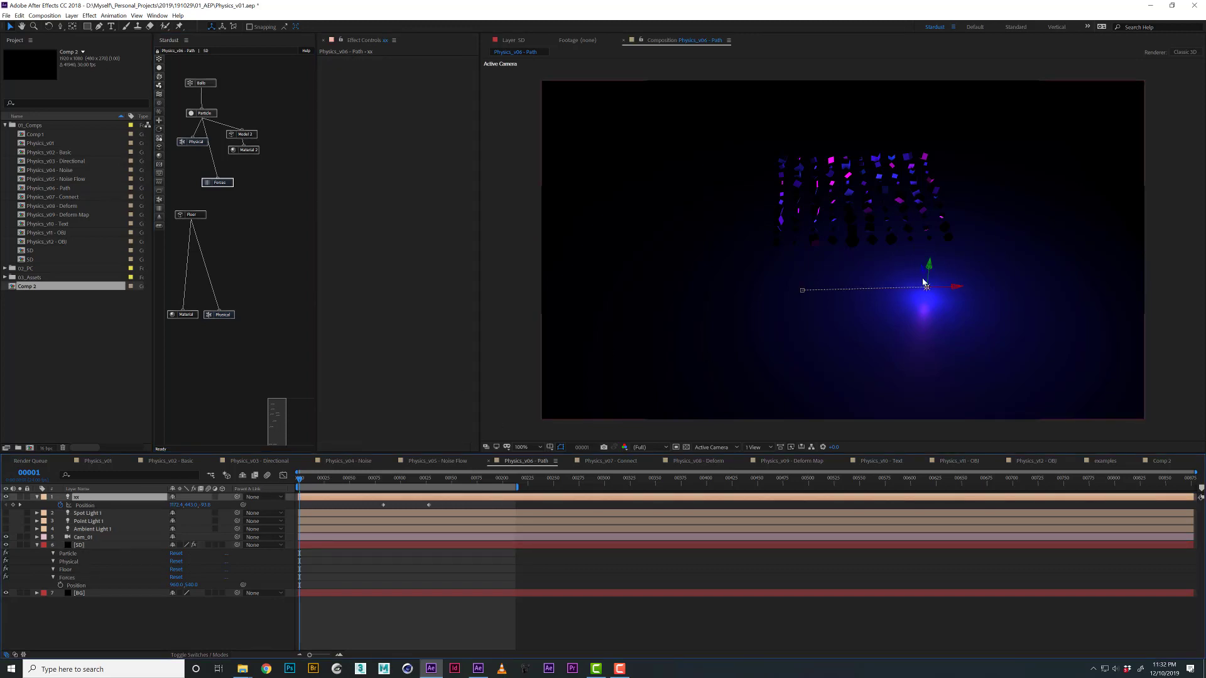
click(211, 196)
scroll(370, 412, down, 3)
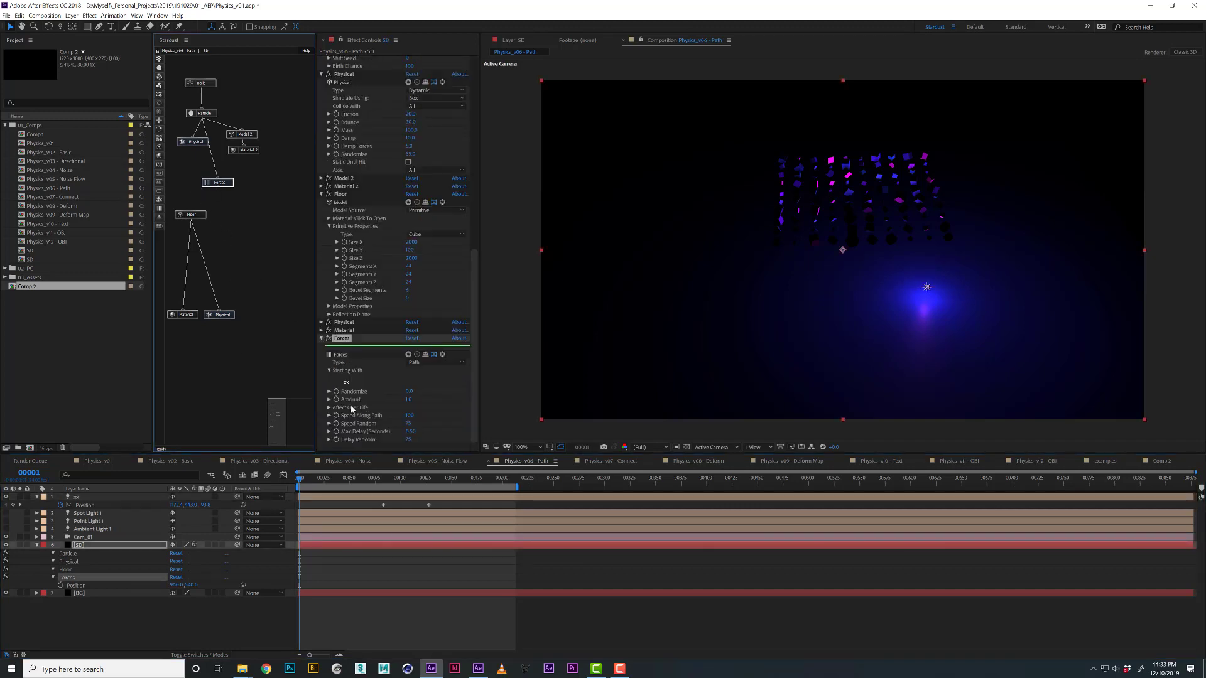
click(329, 408)
scroll(352, 408, down, 1)
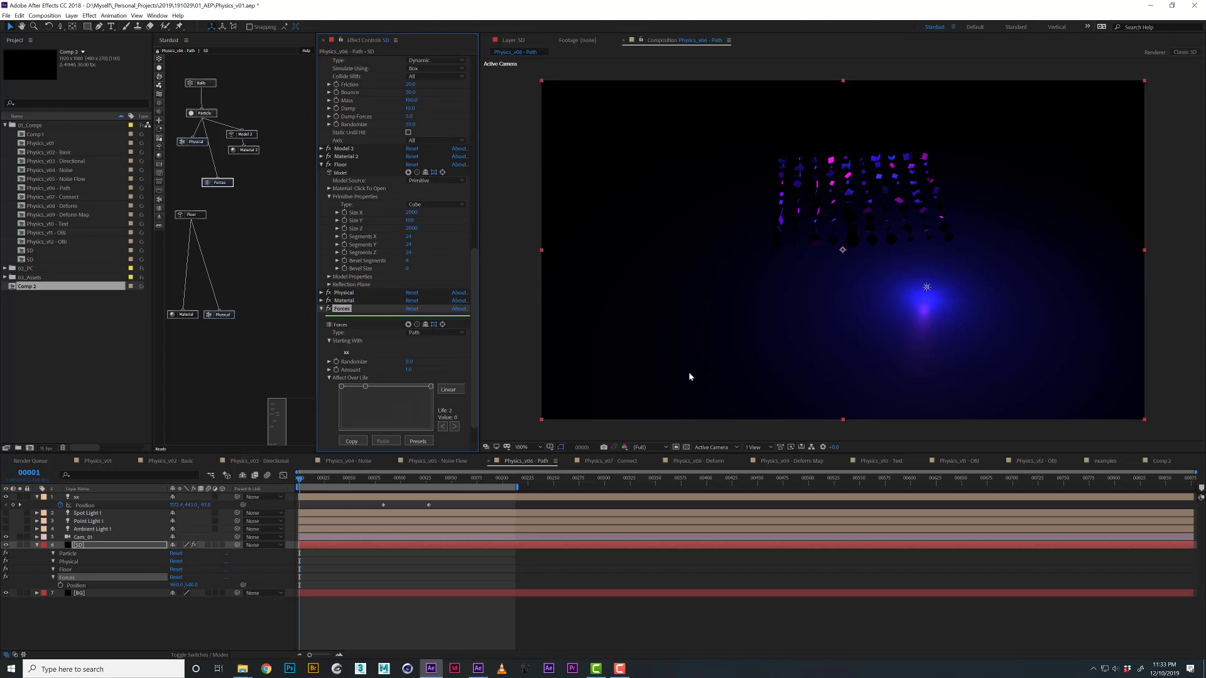
Reshape the Path force's Affect Over Life curve into a straight rise from 0 to 100.
drag(434, 417, 432, 431)
click(365, 387)
drag(368, 391, 342, 395)
drag(335, 441, 341, 430)
drag(431, 429, 431, 388)
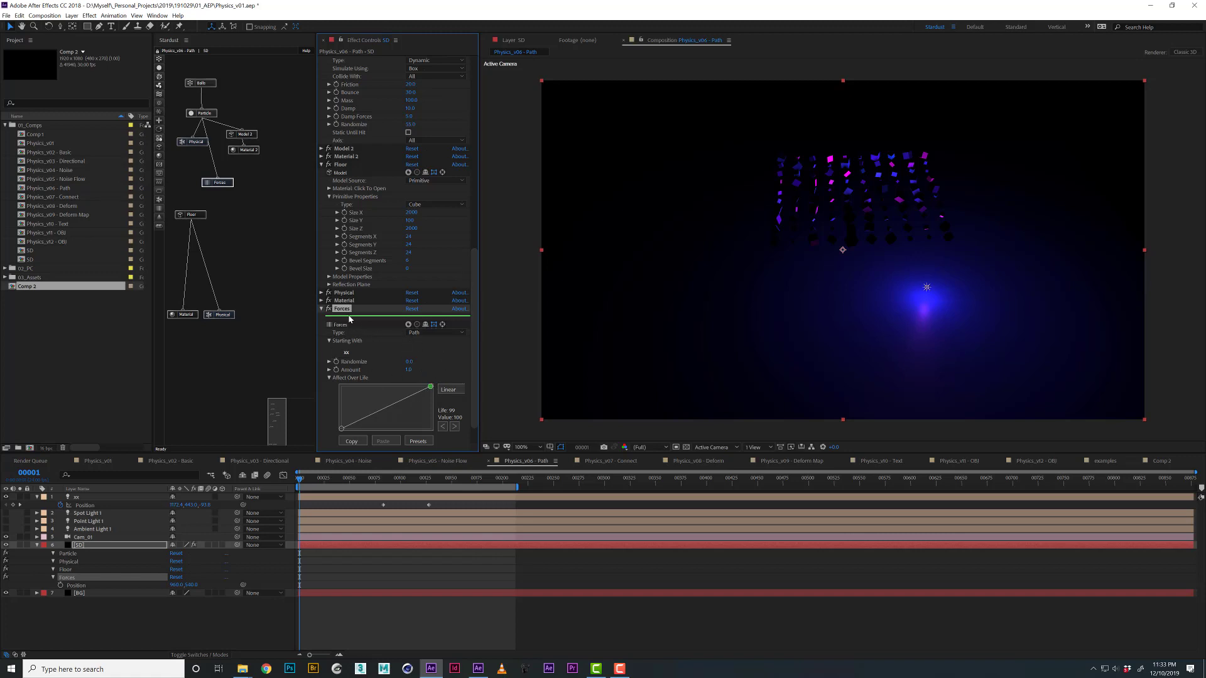
Confirm the force Type stays Path, then switch to the Physics_v07 - Connect composition.
click(425, 333)
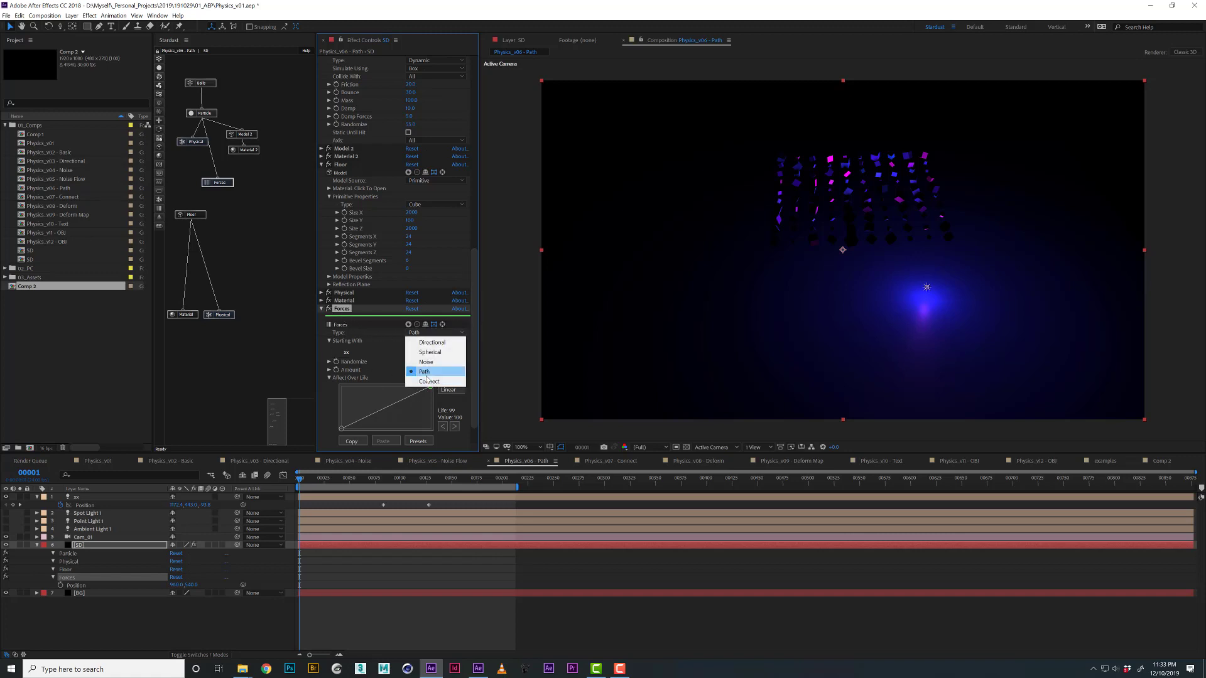
click(343, 318)
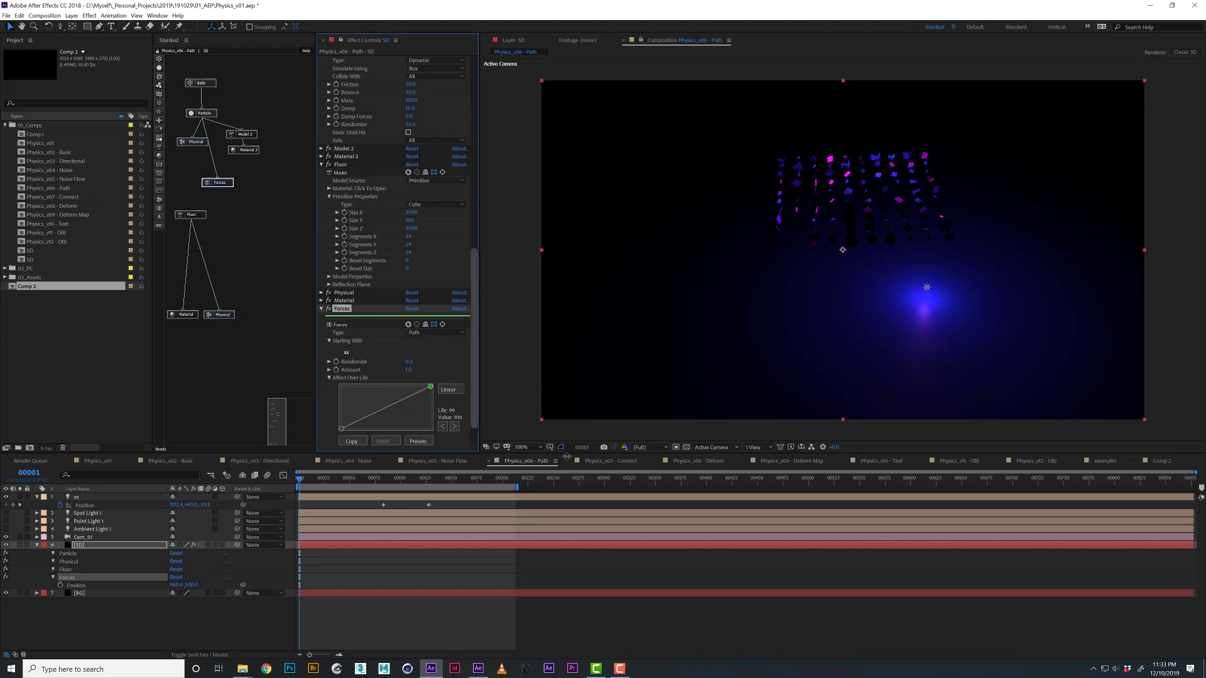
click(609, 461)
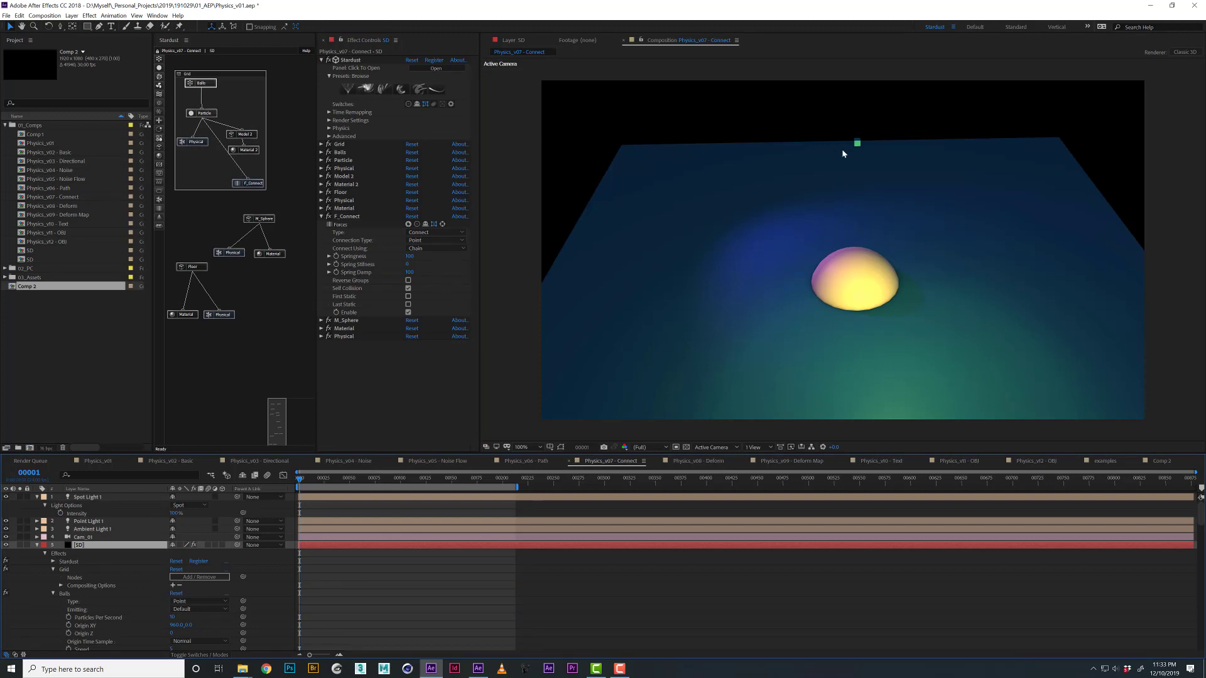
Expand the Physical effect's settings and select the F_Connect force effect.
click(322, 337)
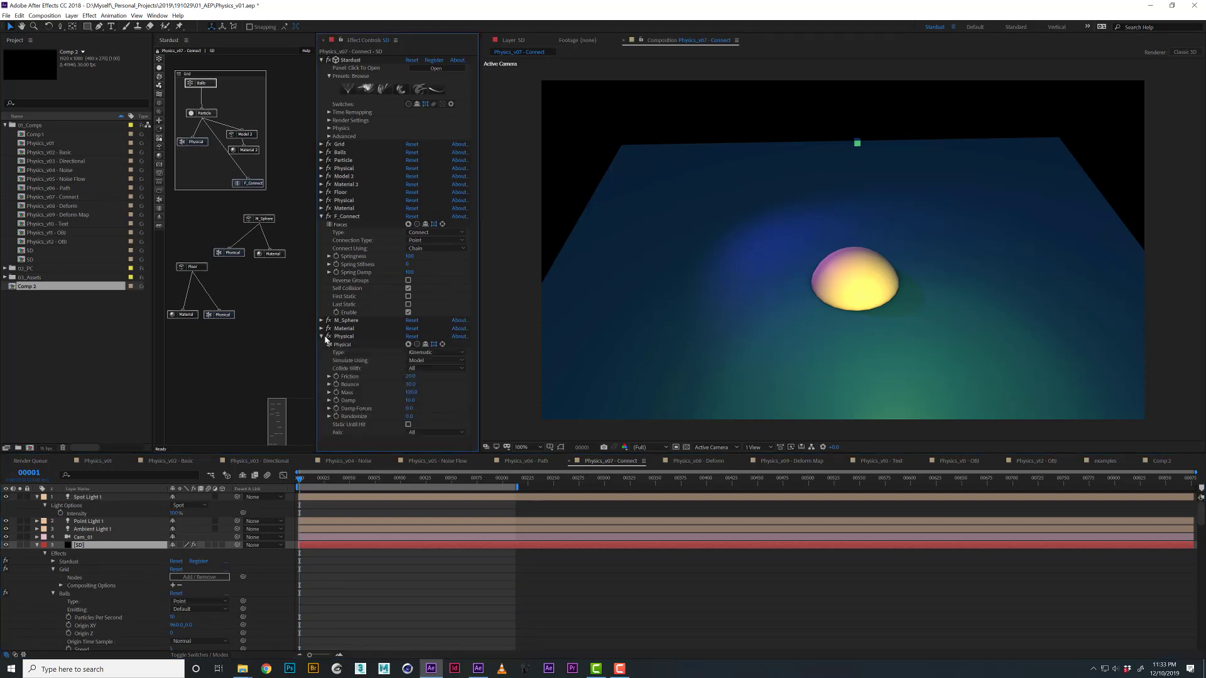
click(347, 216)
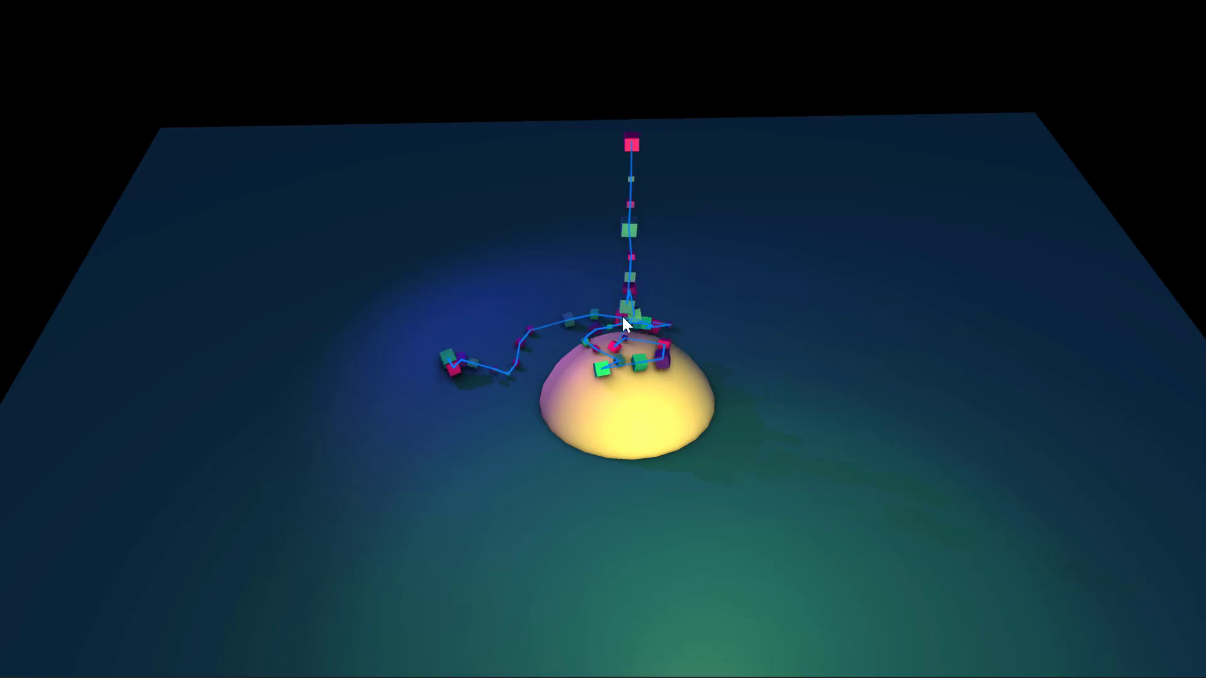
click(645, 433)
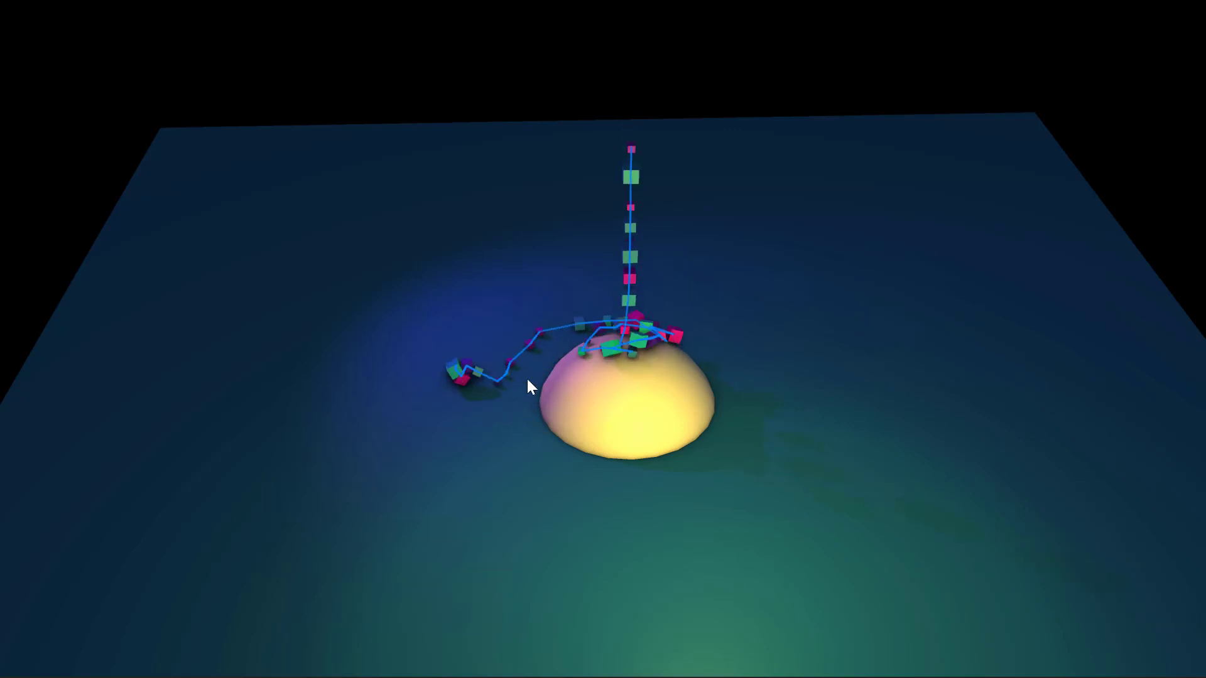
click(565, 385)
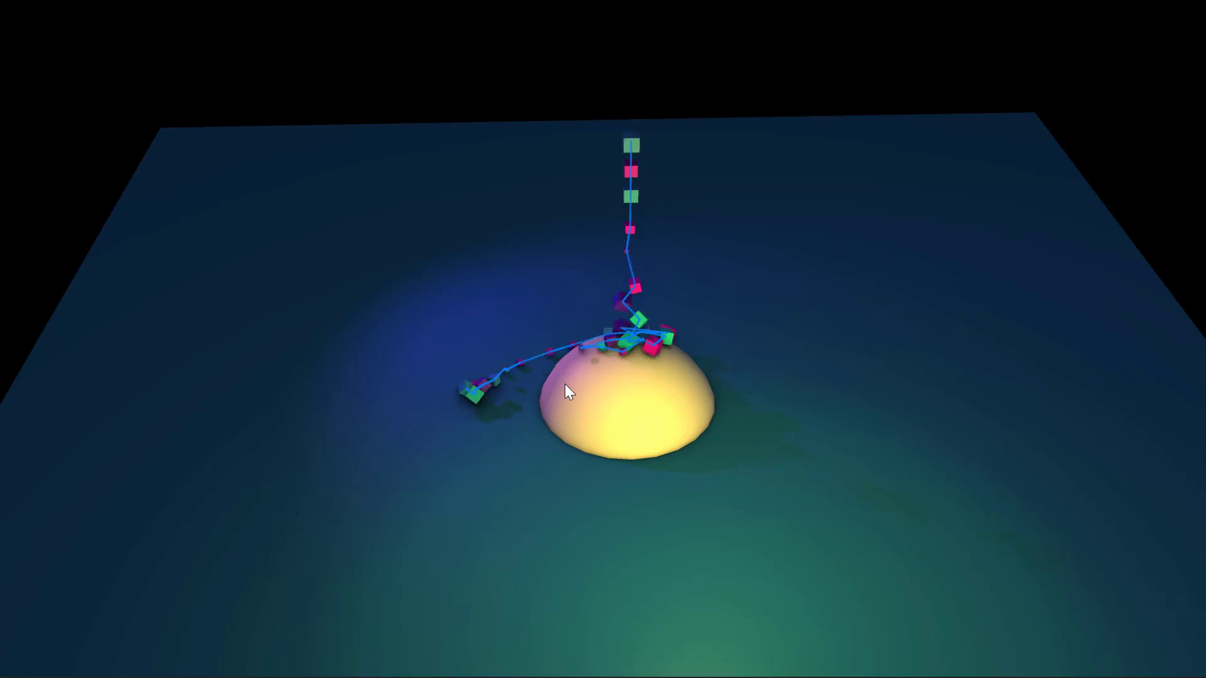
click(564, 385)
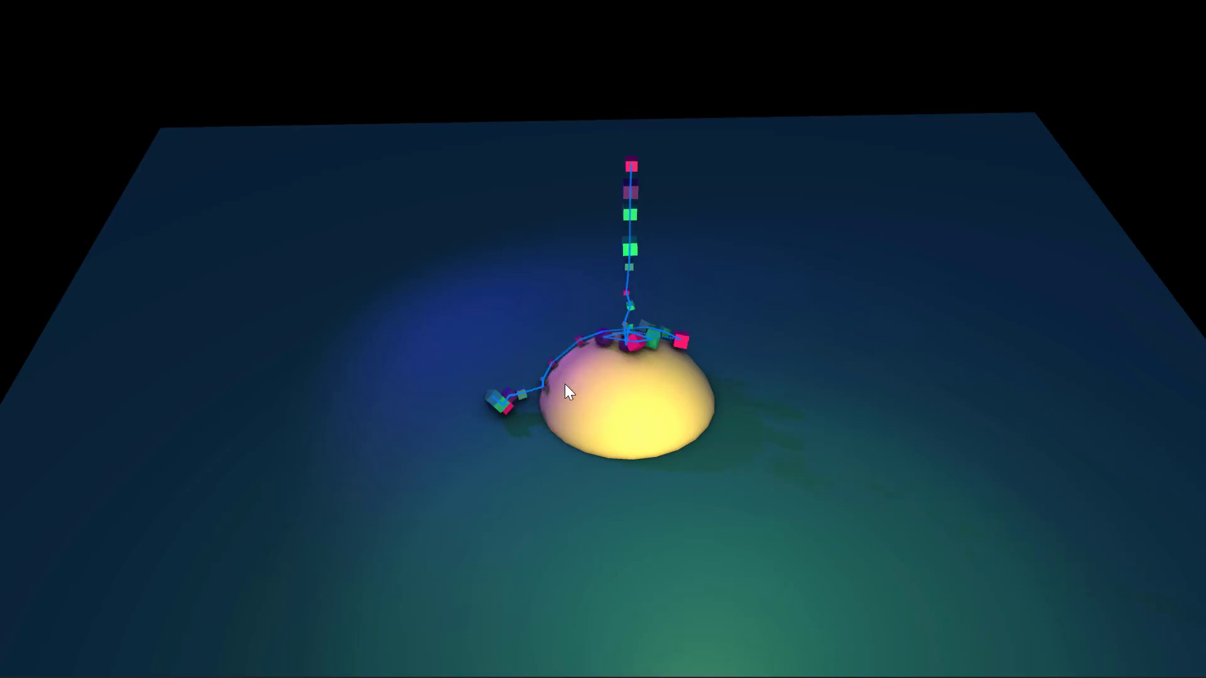
click(564, 384)
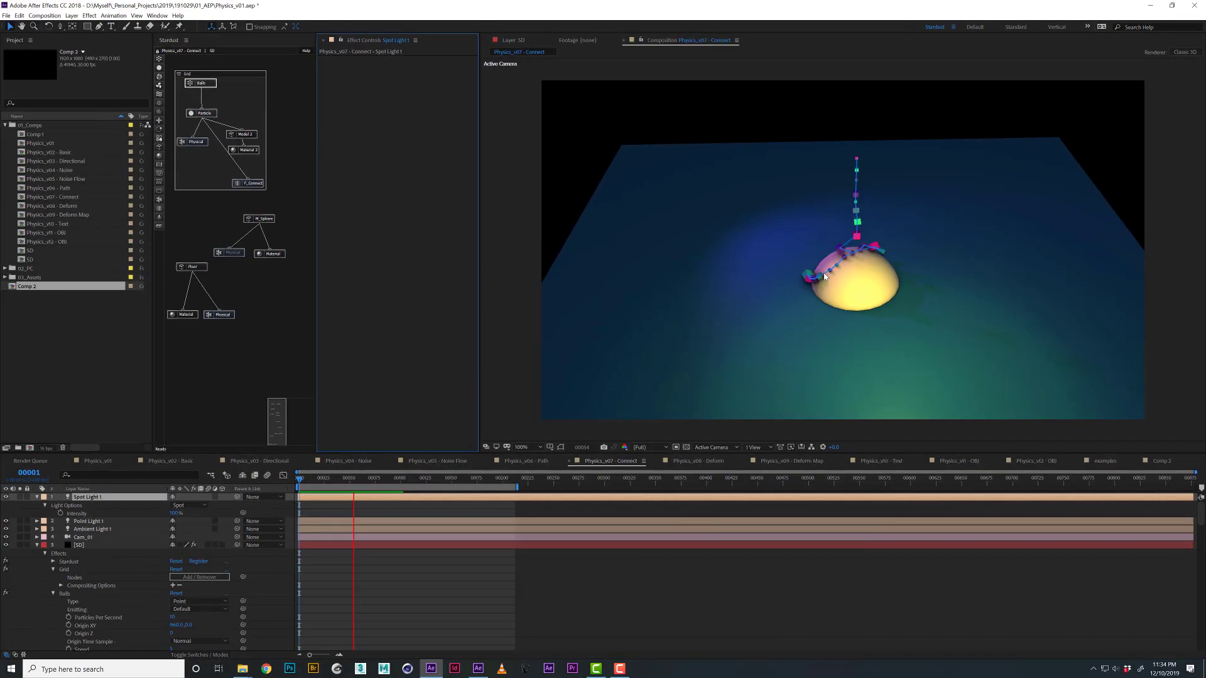
Stop playback and rearrange the F_Connect and Physical nodes in the Stardust graph.
key(space)
drag(234, 183, 212, 185)
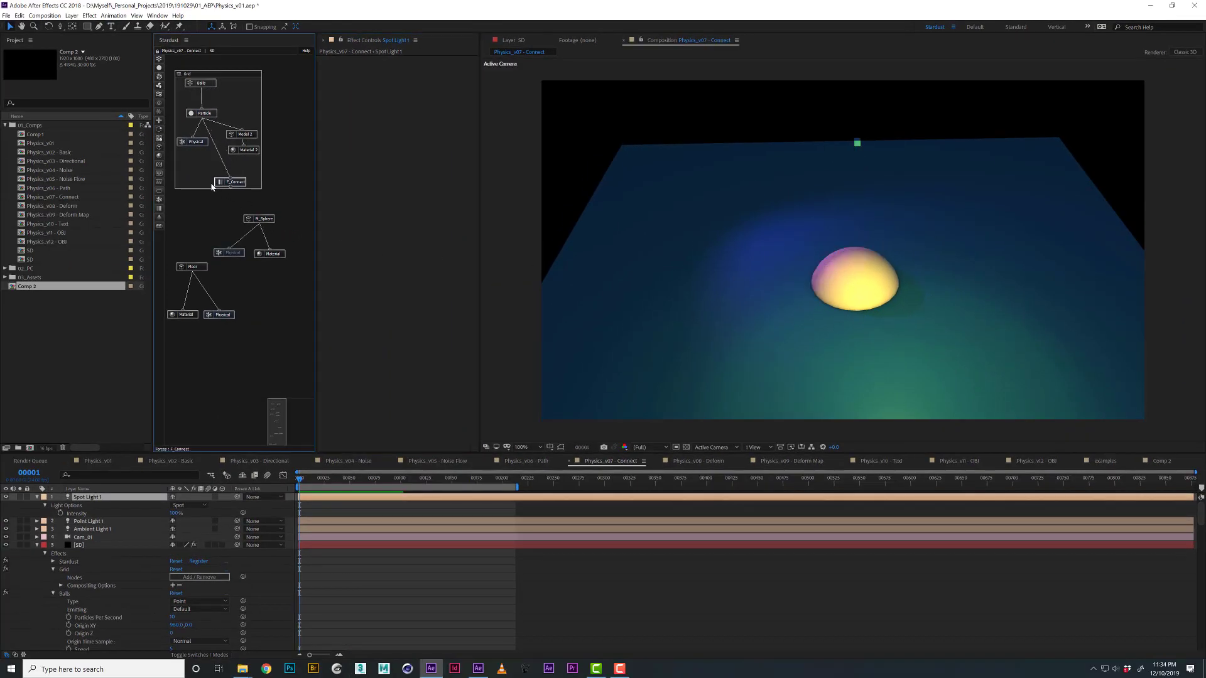
click(181, 83)
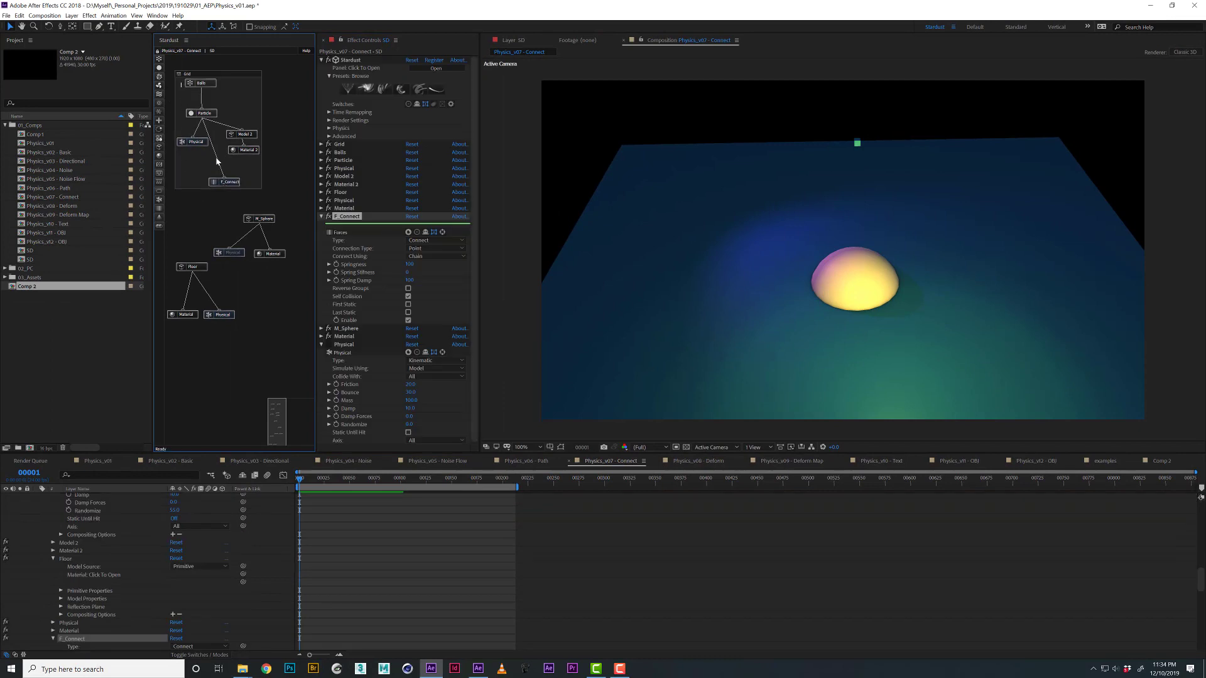
click(239, 171)
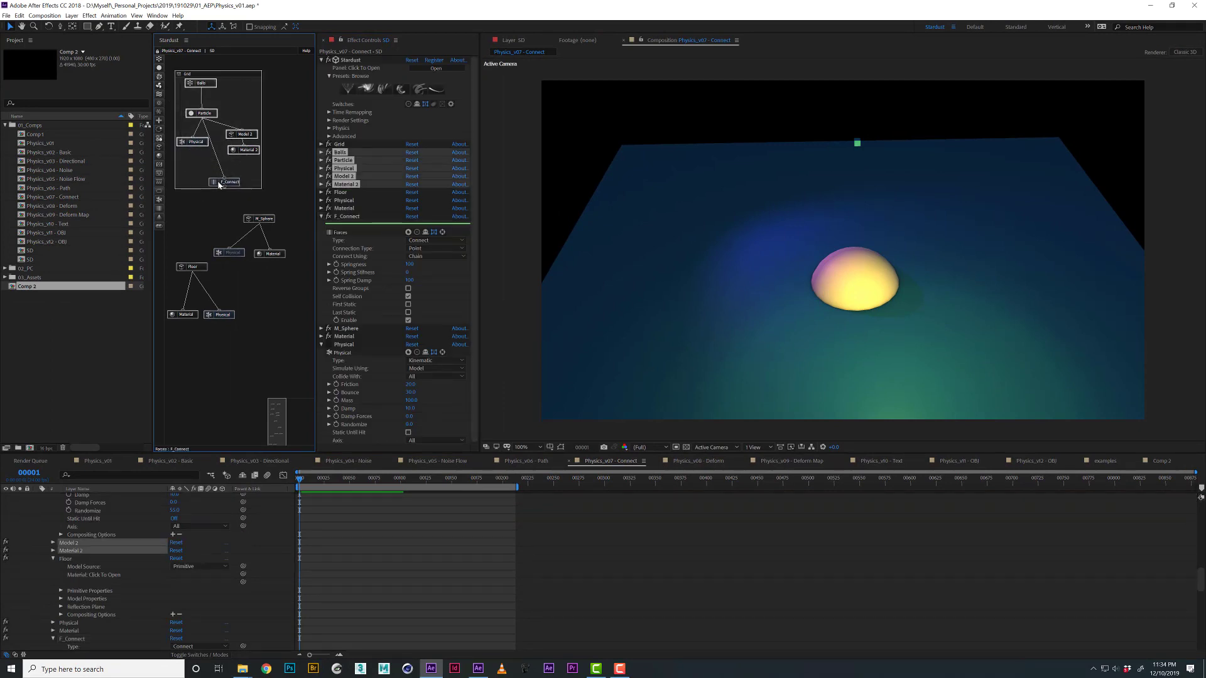
drag(220, 185, 211, 185)
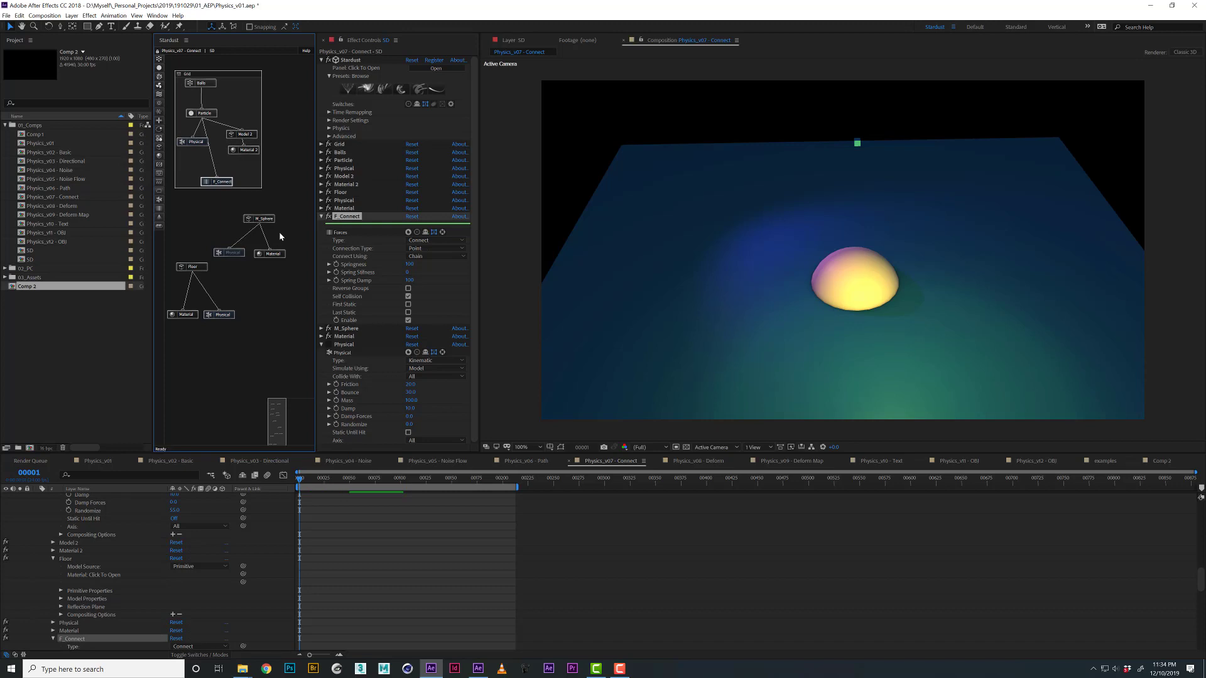
drag(222, 257, 234, 262)
Replay the Connect simulation preview with the F_Connect node selected.
scroll(330, 339, down, 1)
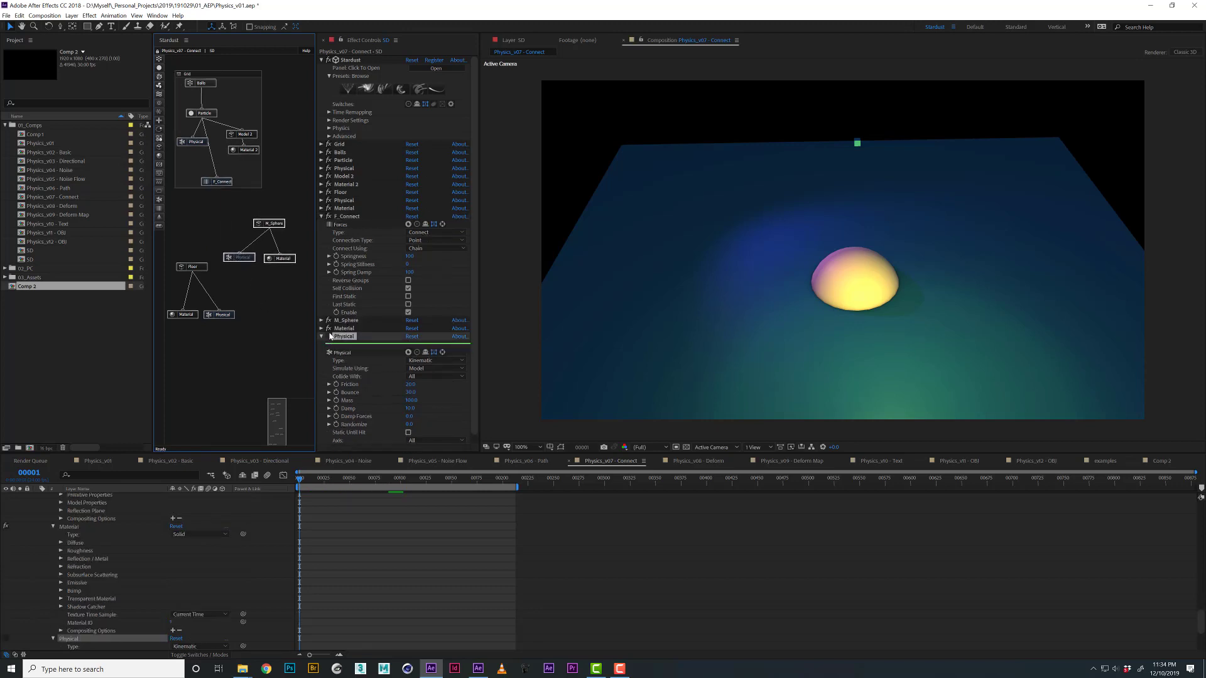
click(329, 337)
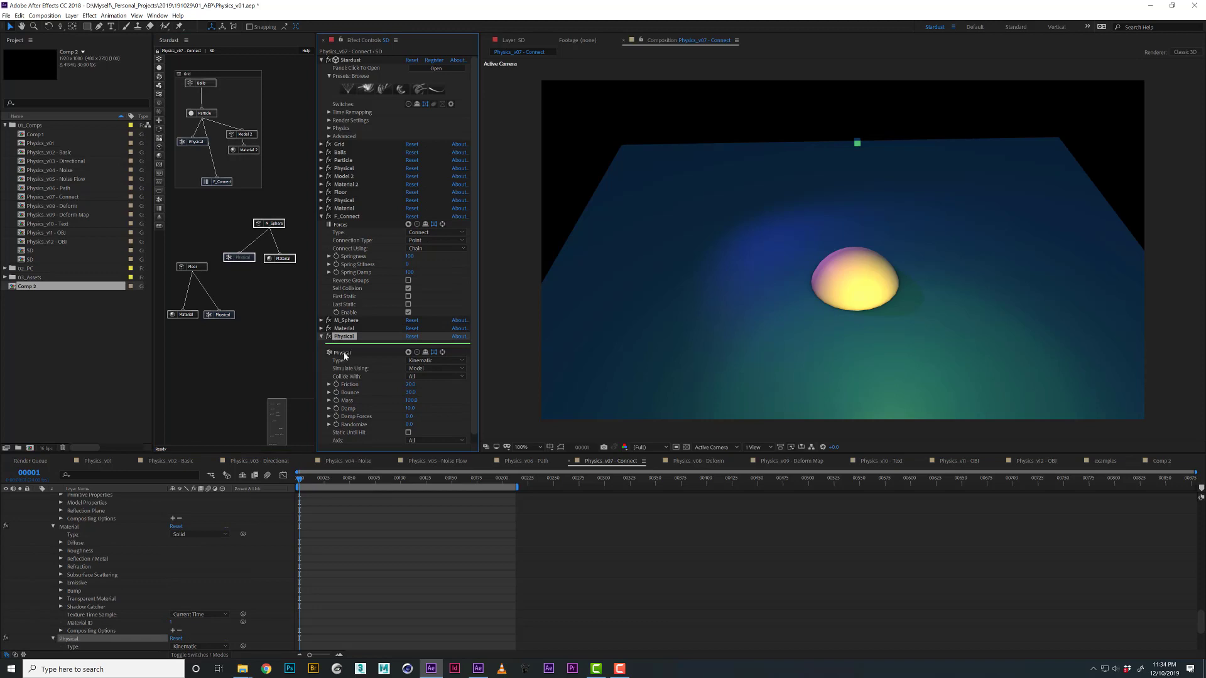
key(space)
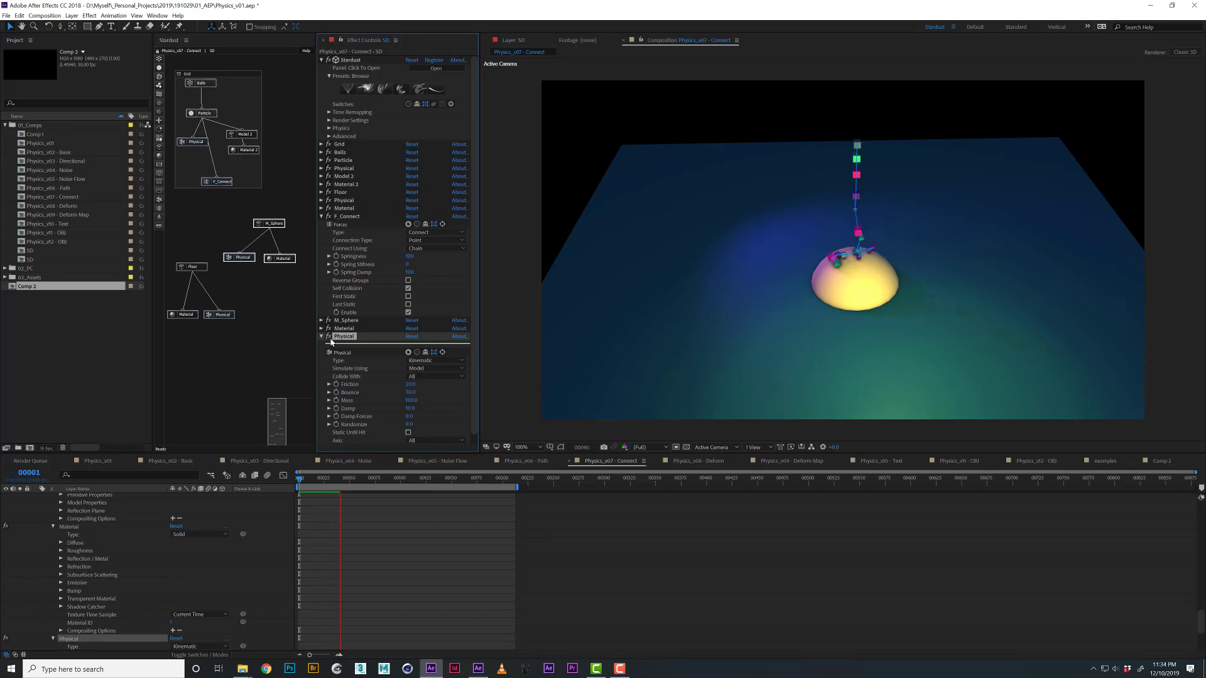
click(217, 181)
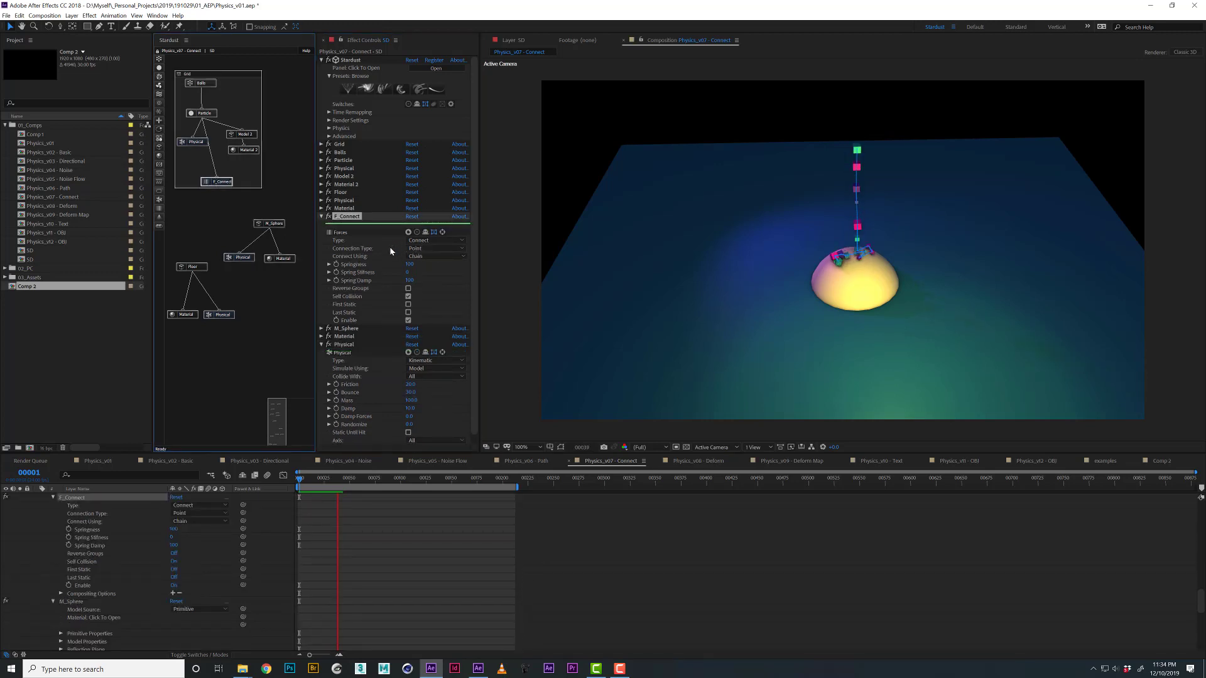
Review F_Connect's options, keeping Connection Type Point and Connect Using Chain.
click(421, 251)
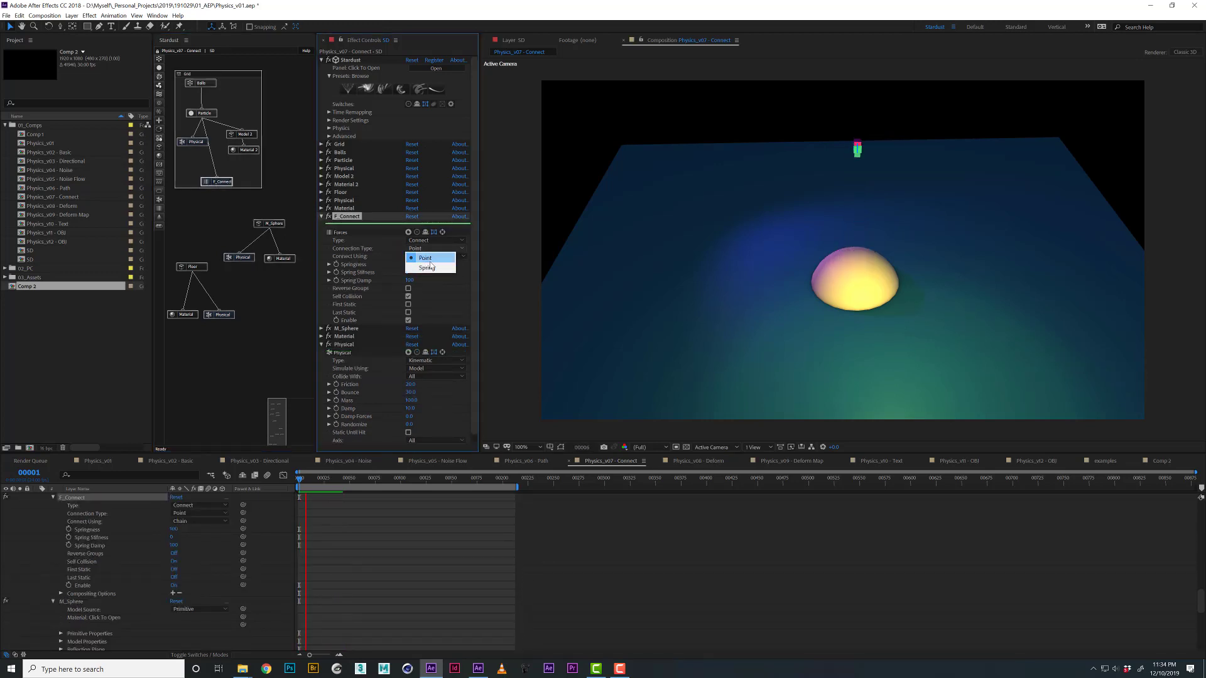
click(427, 258)
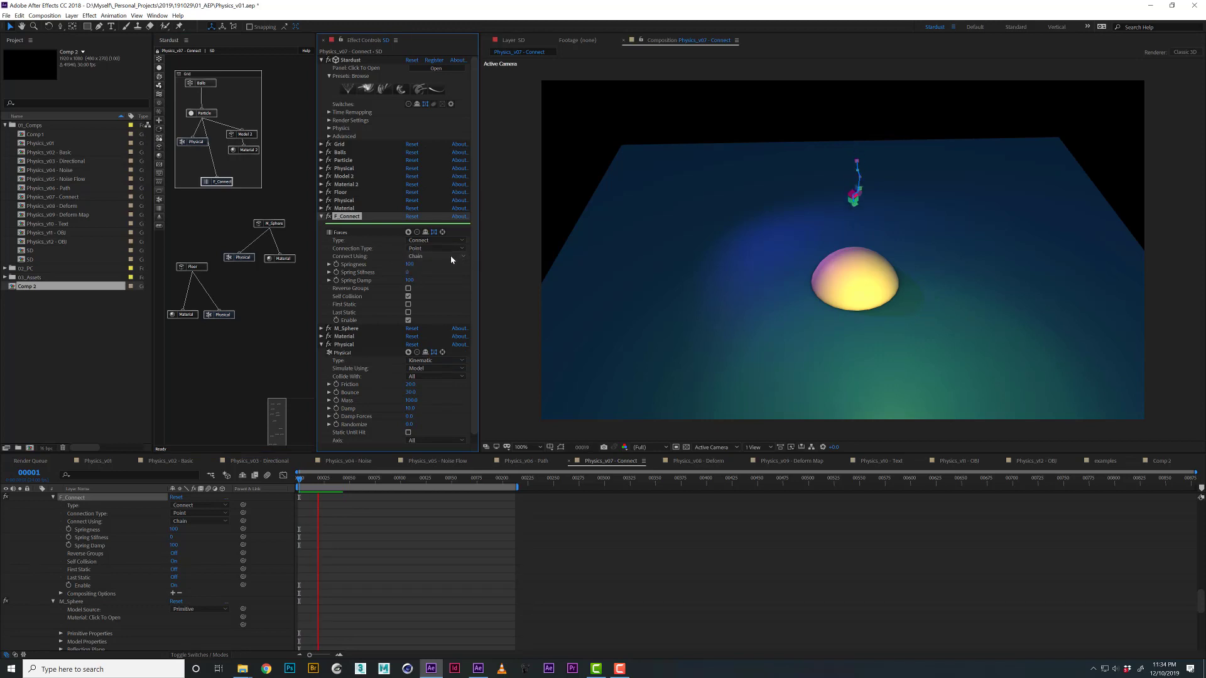
click(451, 255)
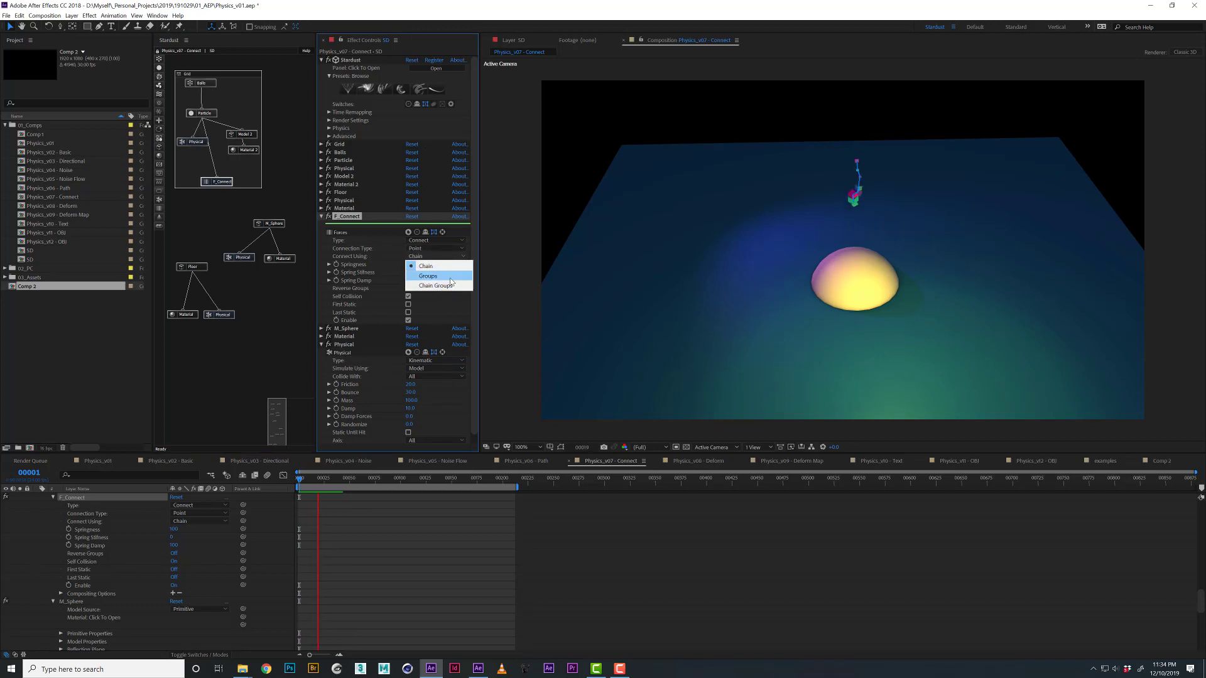
click(427, 266)
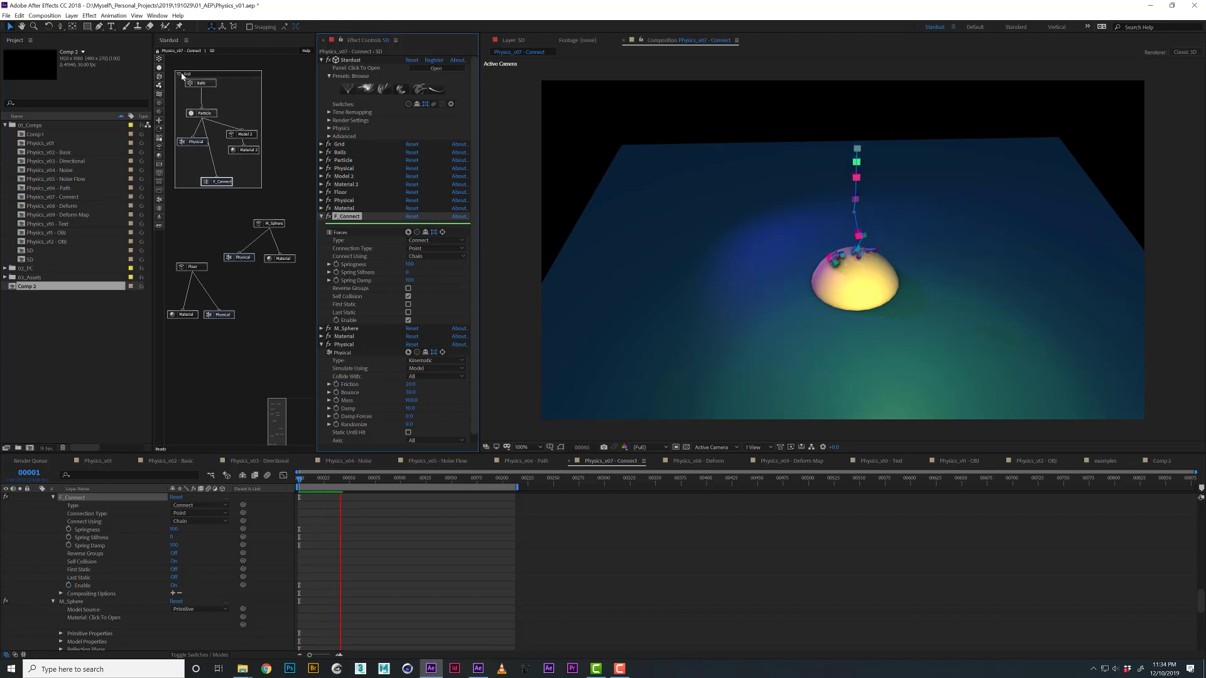
Reposition the node group, stop the preview, and link Material 2 to F_Connect.
drag(185, 72, 190, 76)
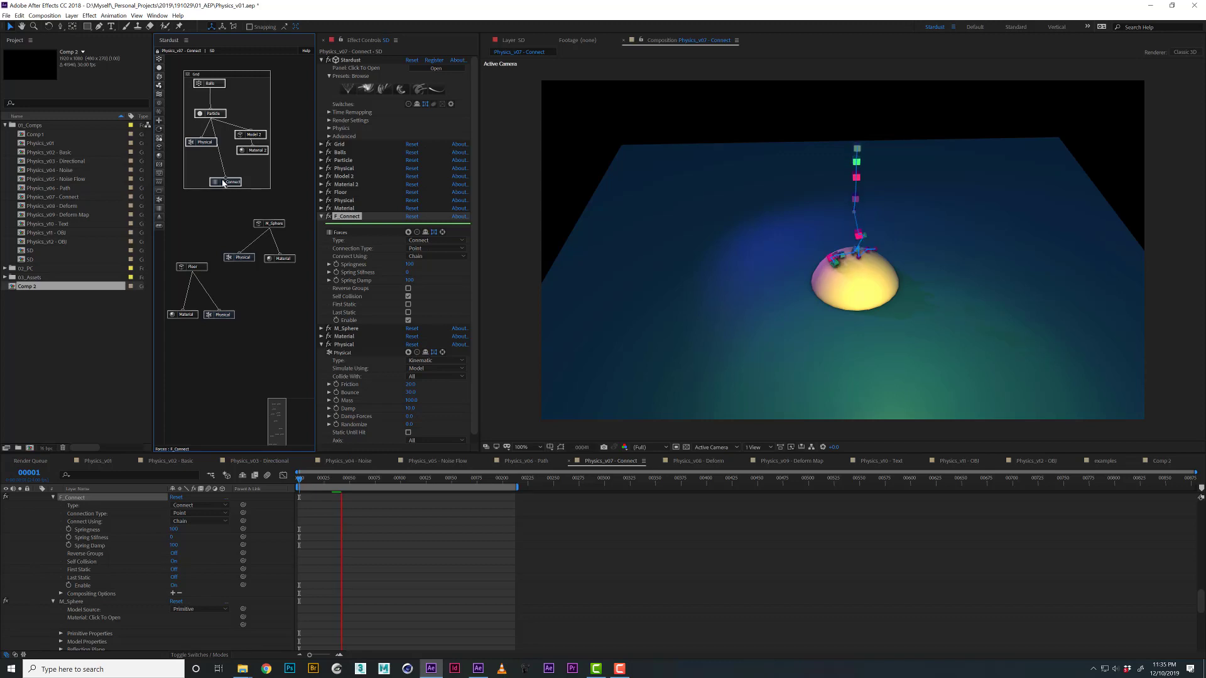
mouse_move(237, 81)
mouse_down()
mouse_move(237, 110)
mouse_move(228, 86)
mouse_up()
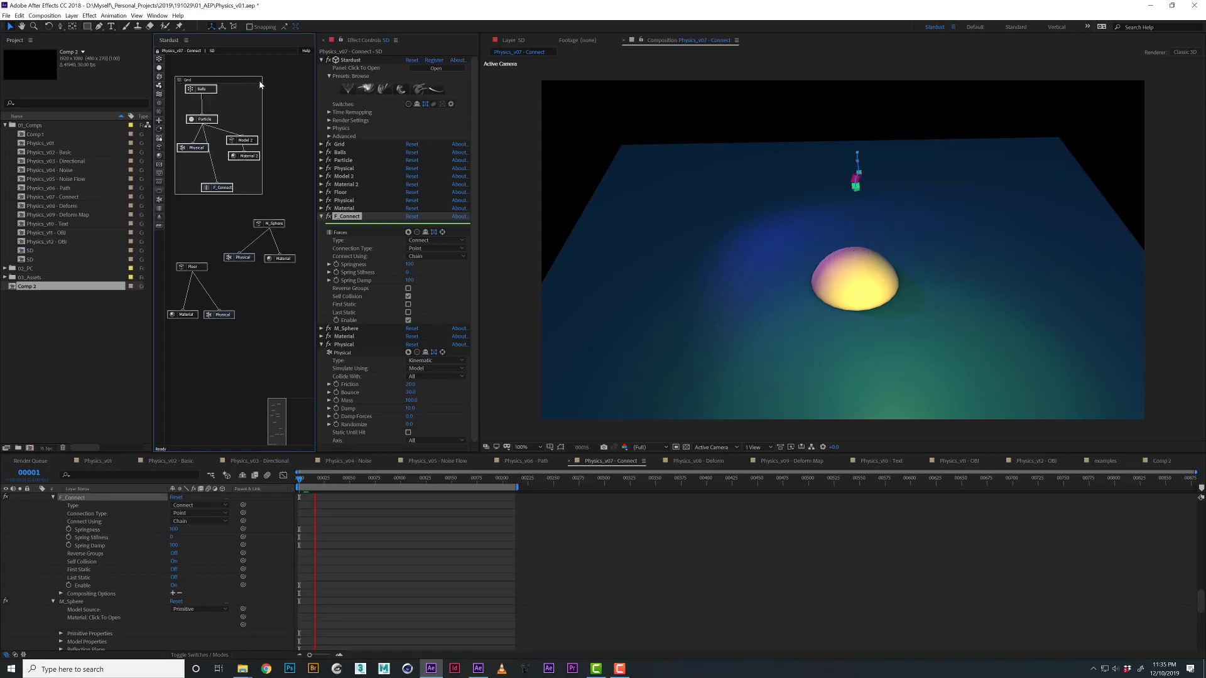
click(324, 482)
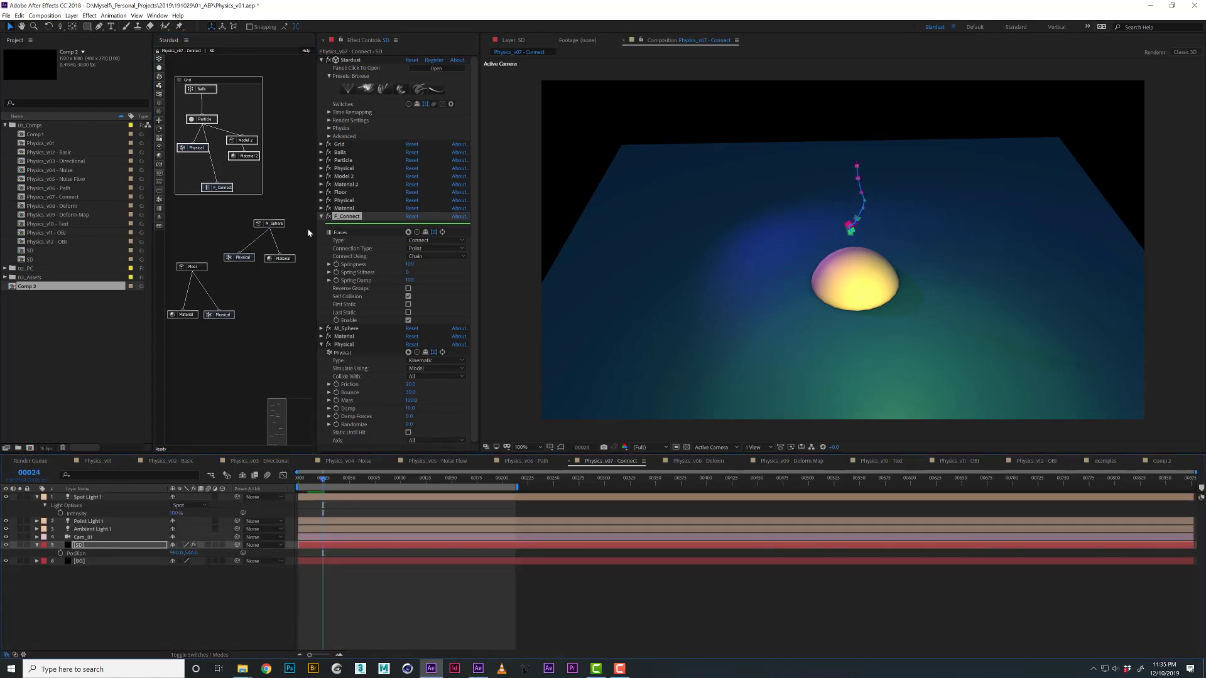
click(258, 159)
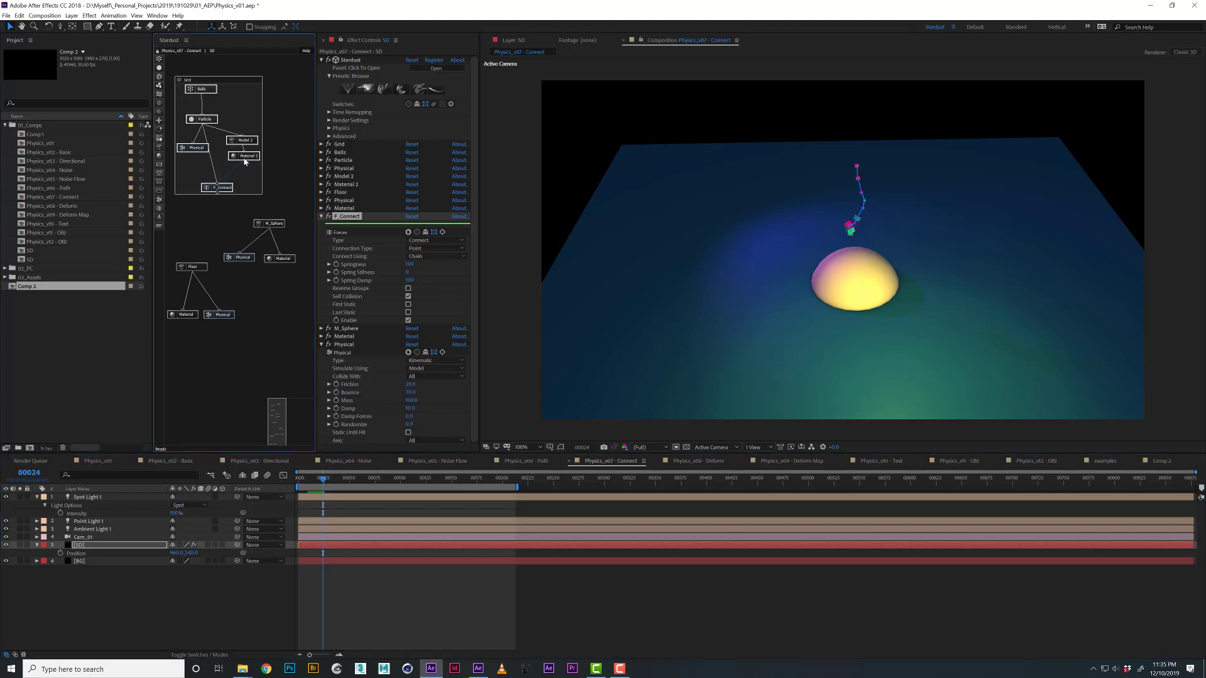
drag(245, 161, 229, 182)
Set F_Connect's Connection Type to Spring and replay the simulation.
click(414, 250)
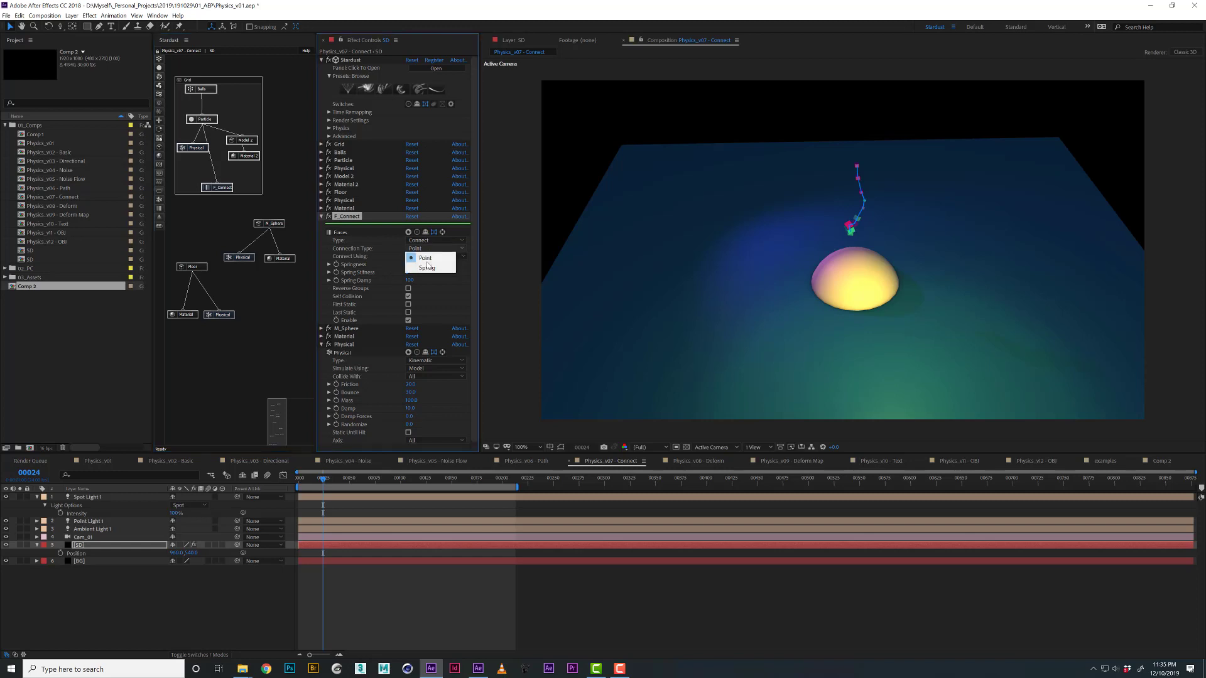
click(420, 263)
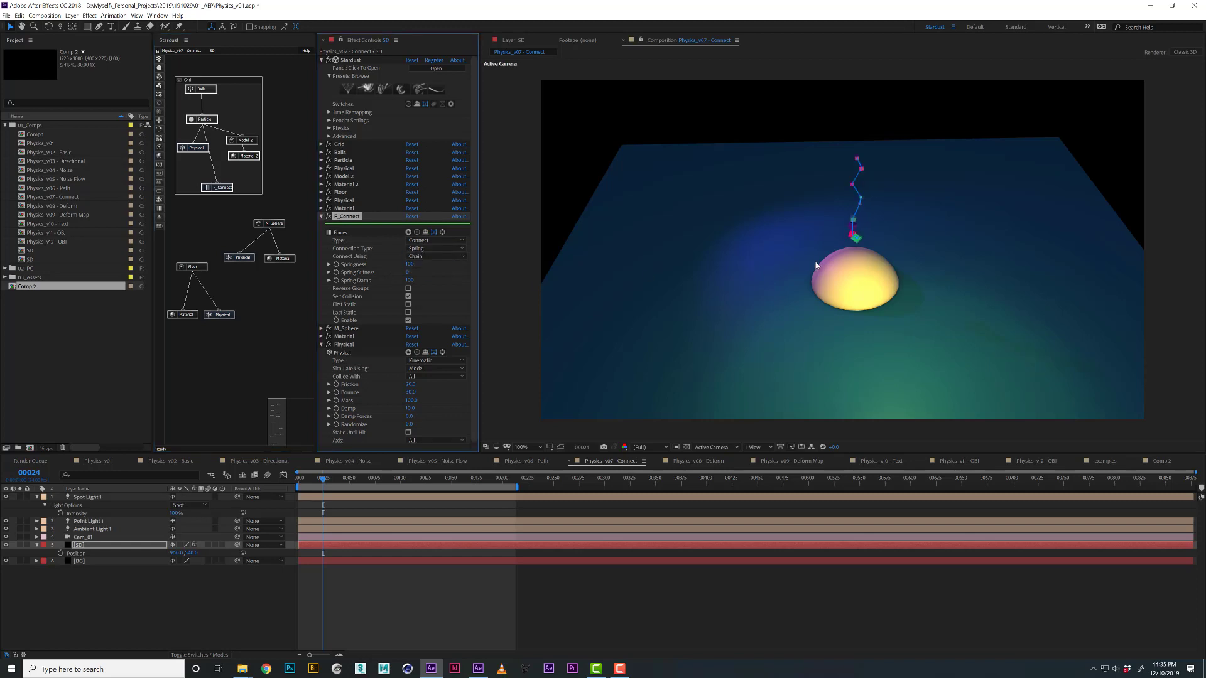
key(space)
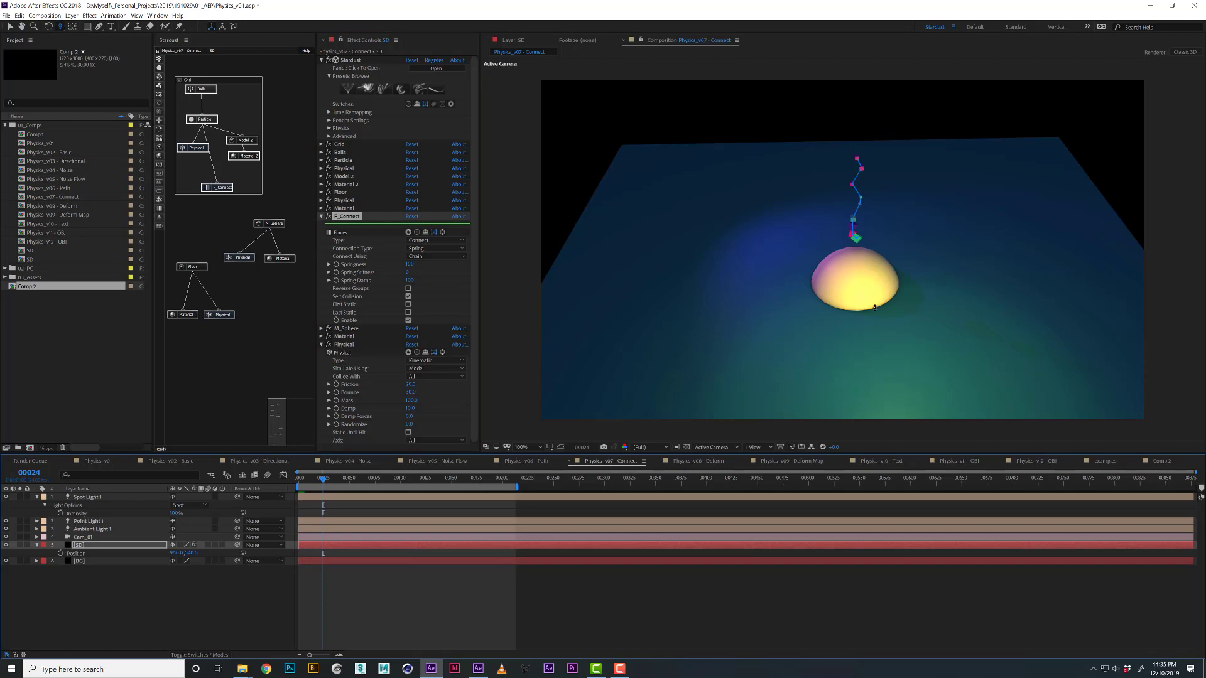
Reframe the camera on the sphere, preview the spring chain, and add an Emitter node.
drag(876, 281, 883, 218)
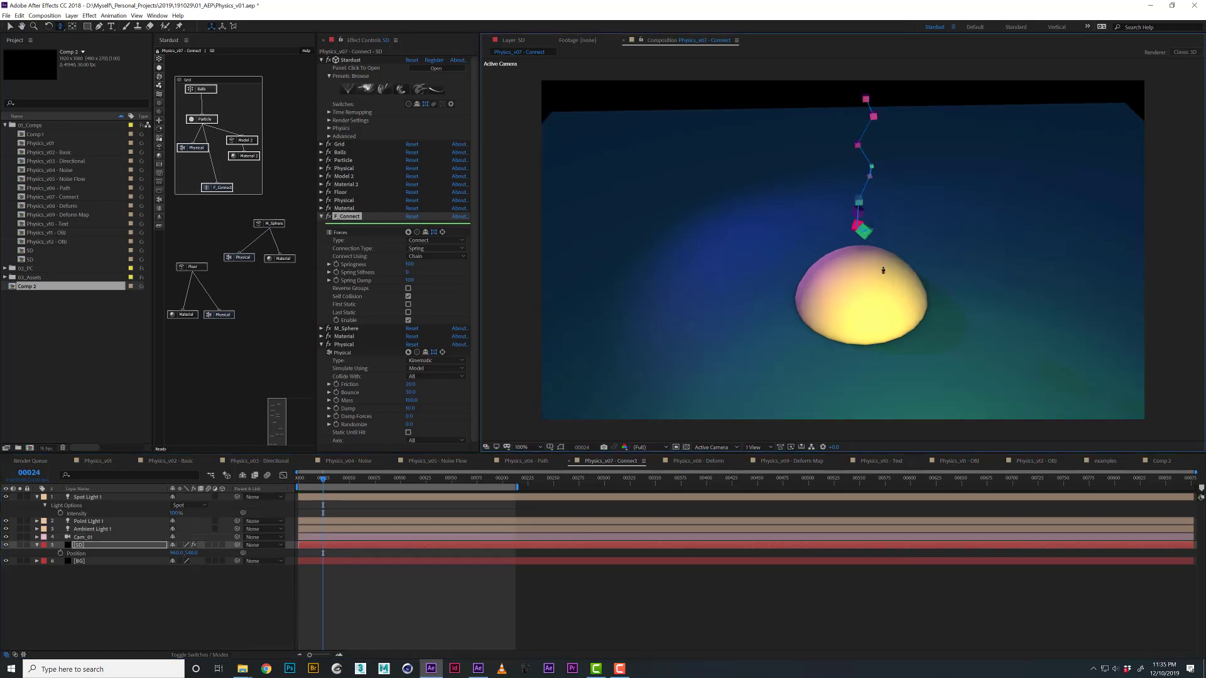
drag(883, 270, 883, 260)
key(space)
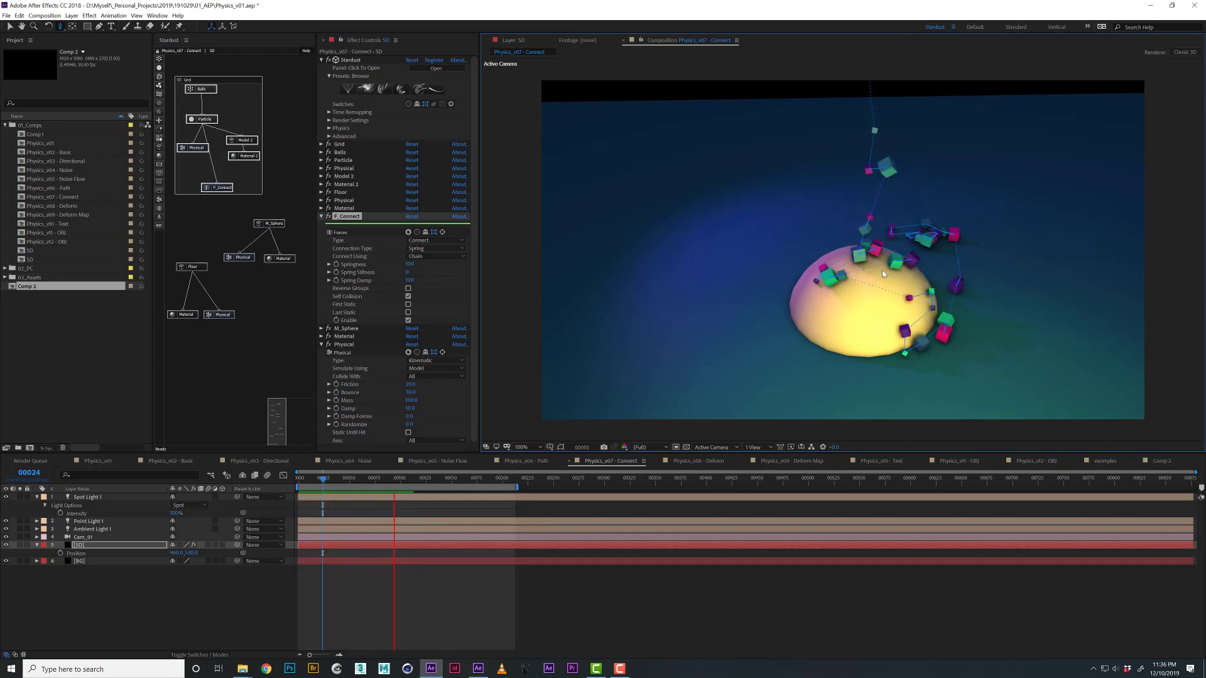
key(space)
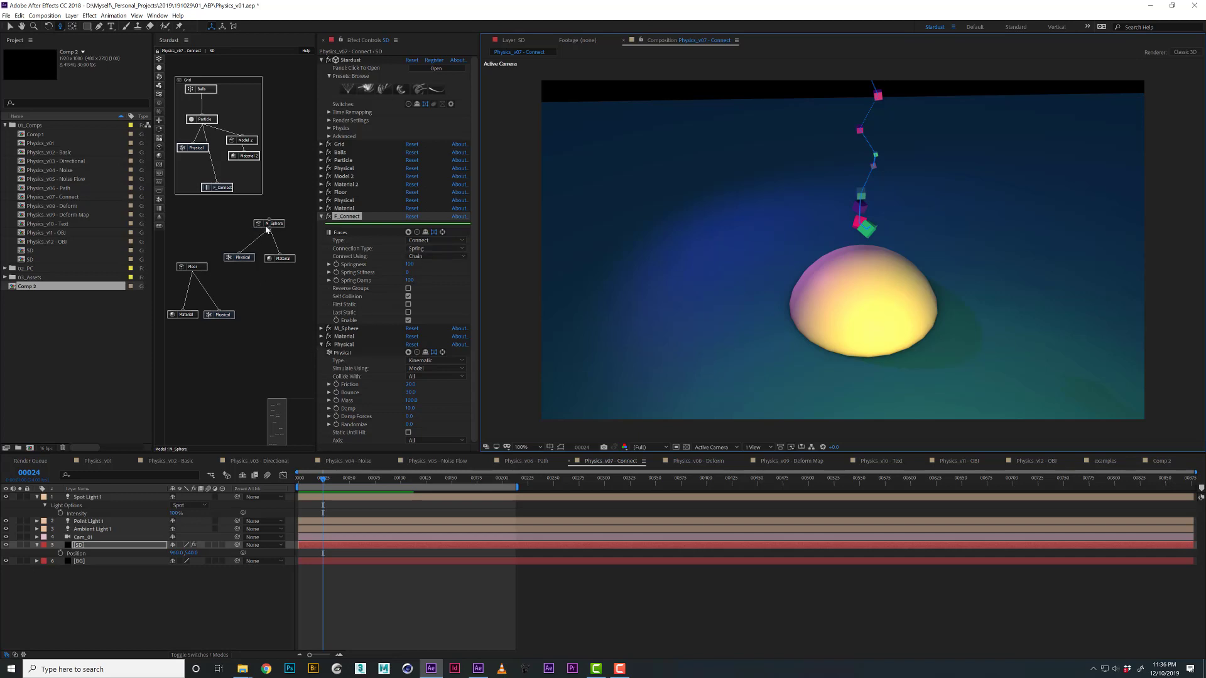
drag(159, 61, 278, 105)
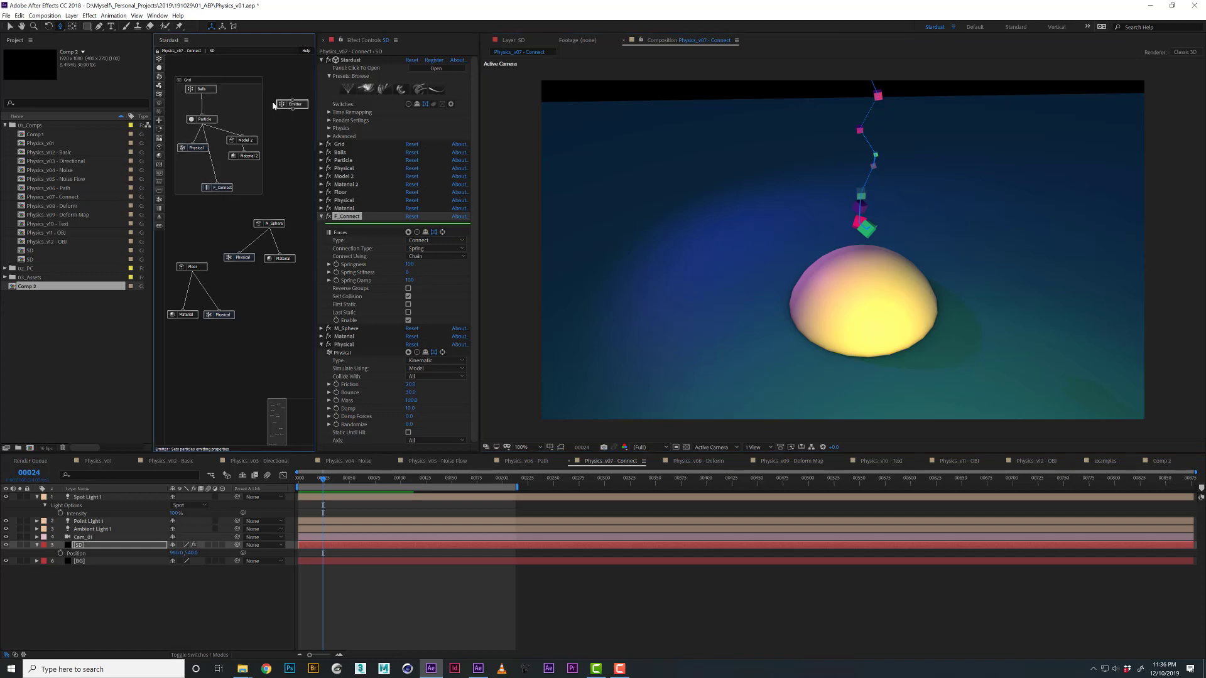
Add a Particle node and route the Physical node between Particle and M_Sphere.
drag(158, 67, 282, 145)
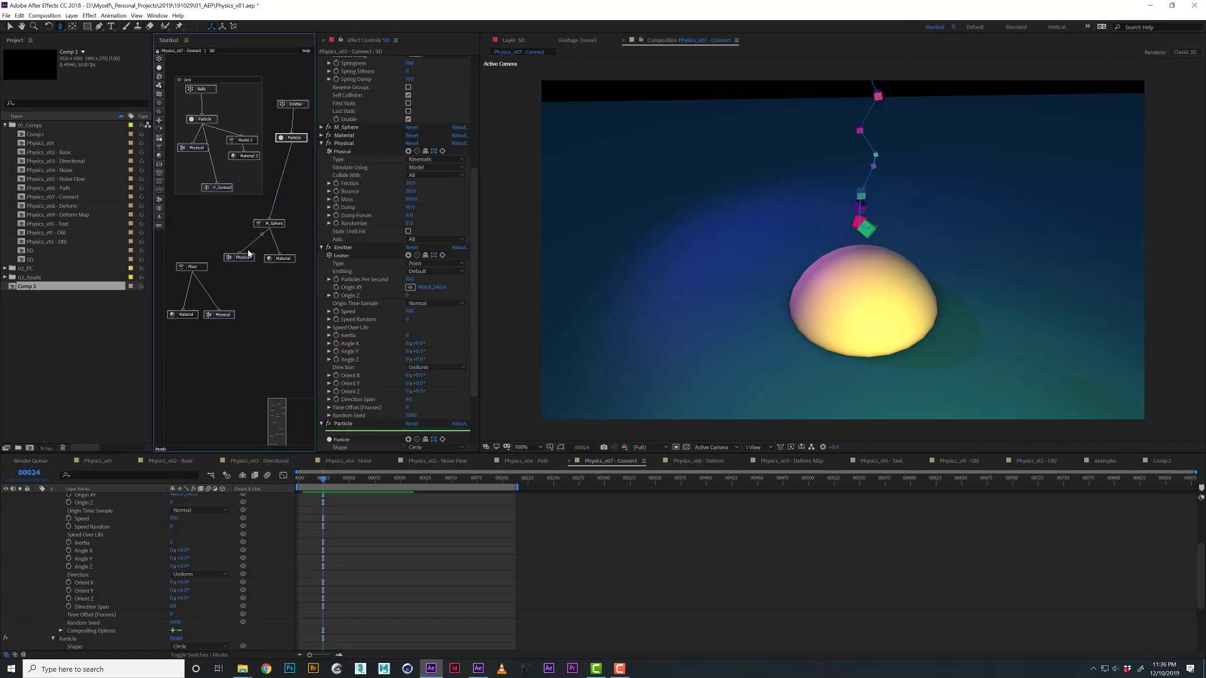
drag(249, 254, 291, 197)
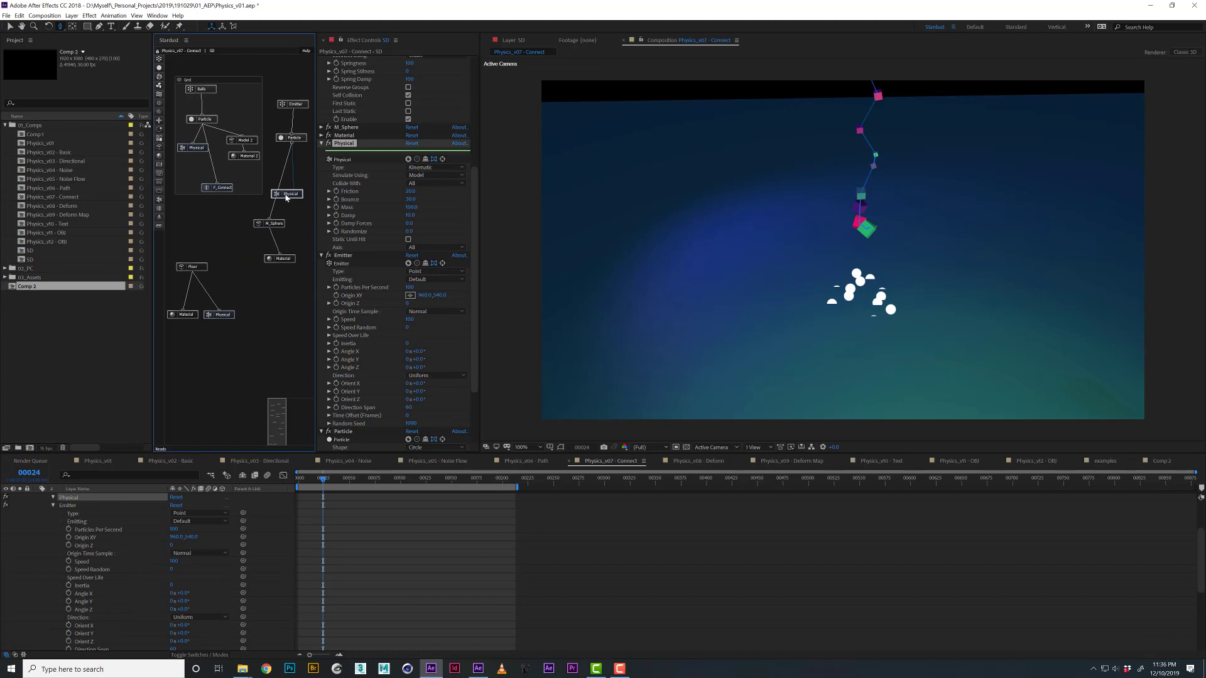
drag(290, 200, 299, 203)
Set the new Particle's Shape to Model and its Life to 12.
click(280, 138)
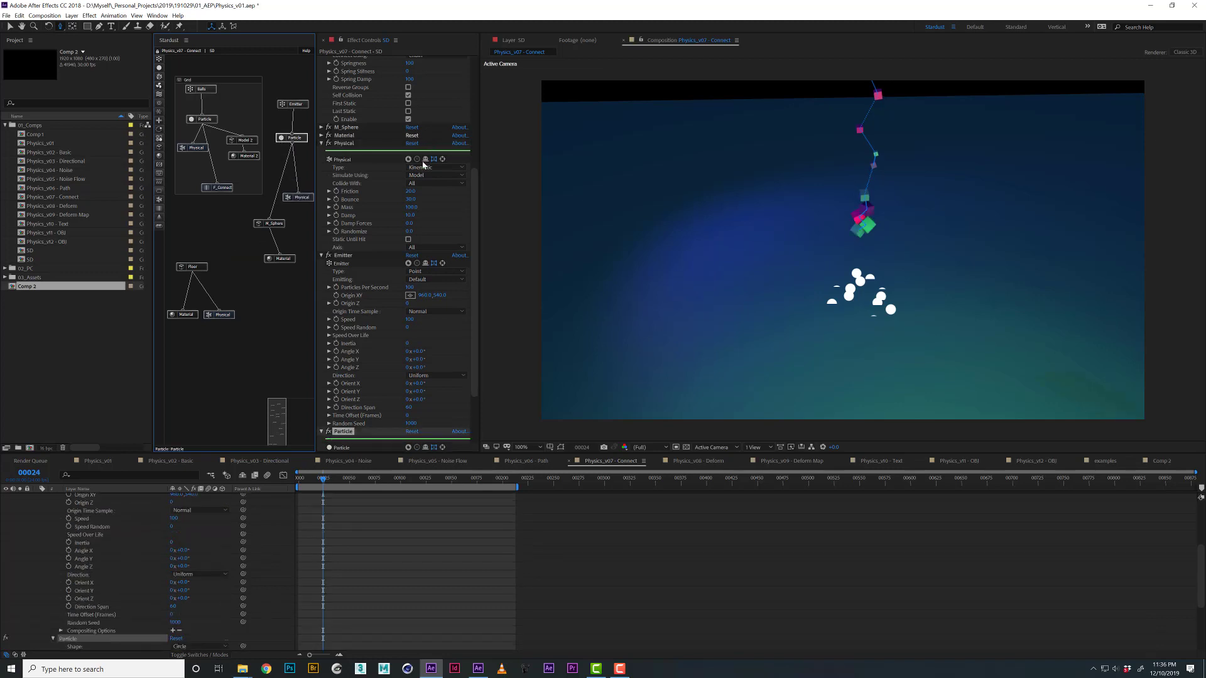
scroll(403, 304, down, 3)
click(430, 359)
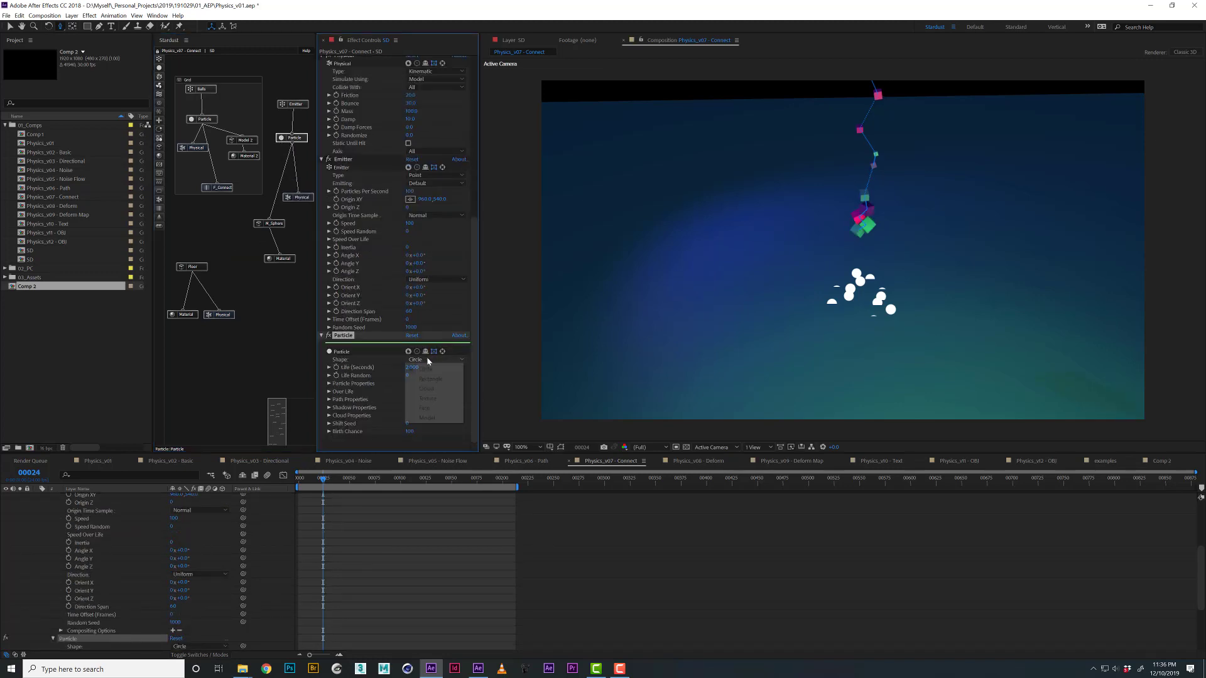
click(427, 418)
scroll(420, 368, down, 5)
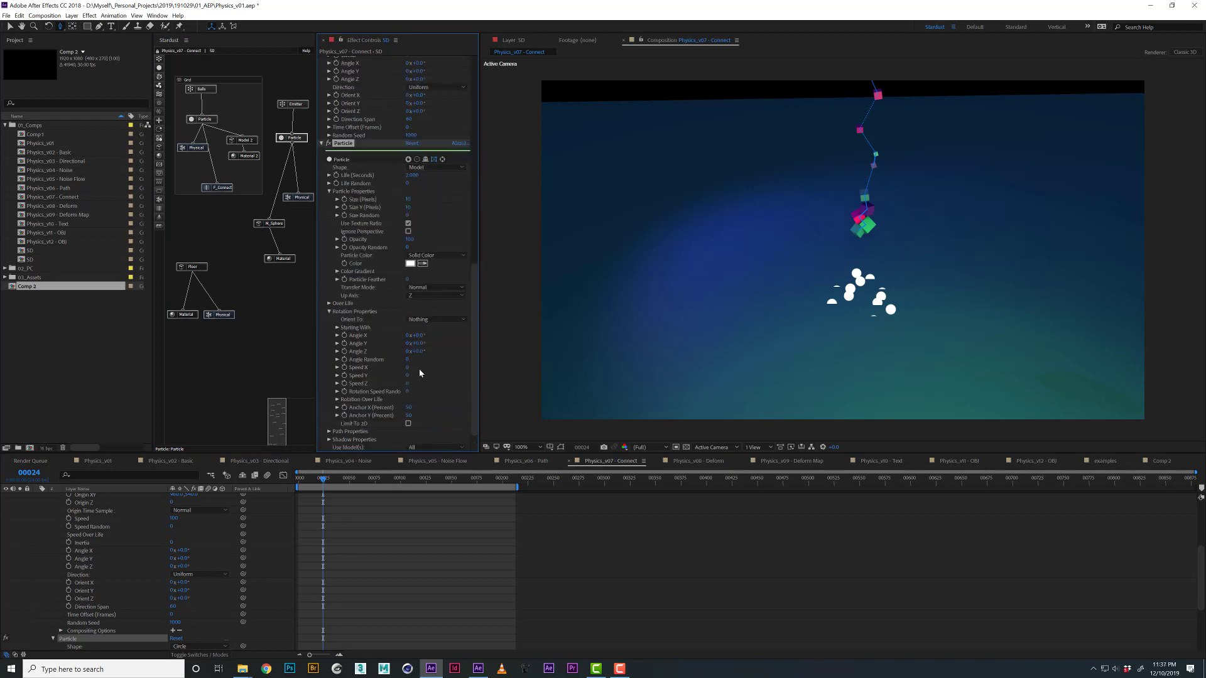
text(12)
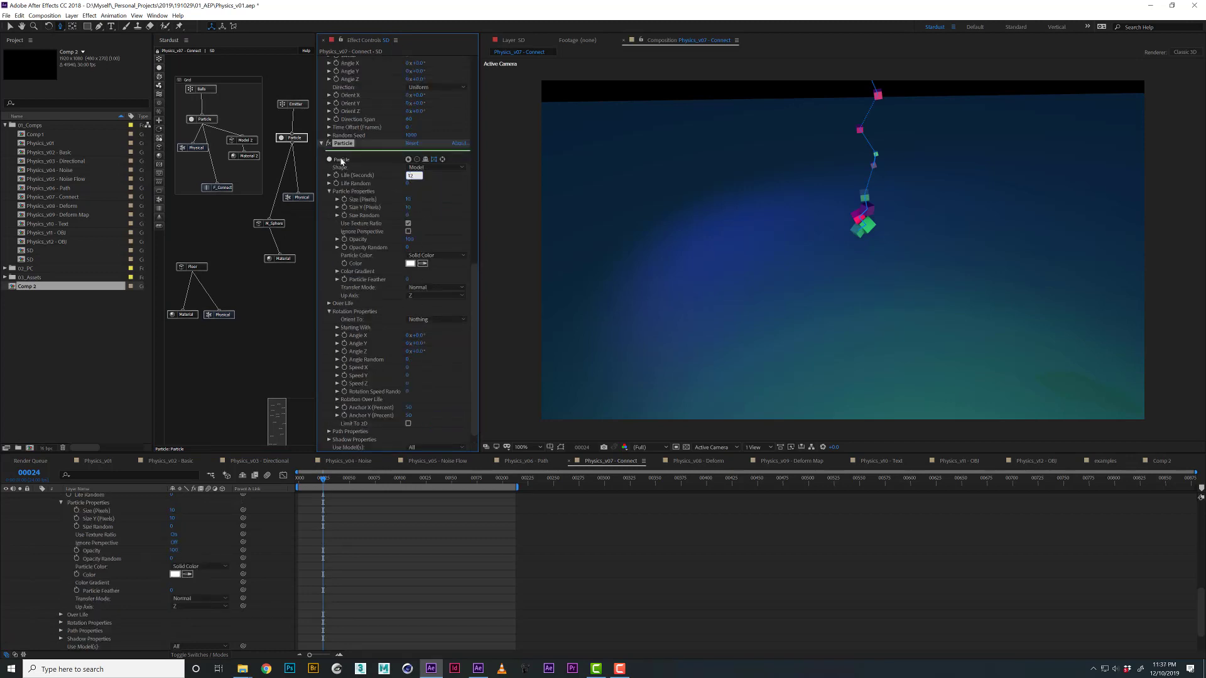
Make the Emitter emit Once at 1 particle per second.
click(287, 106)
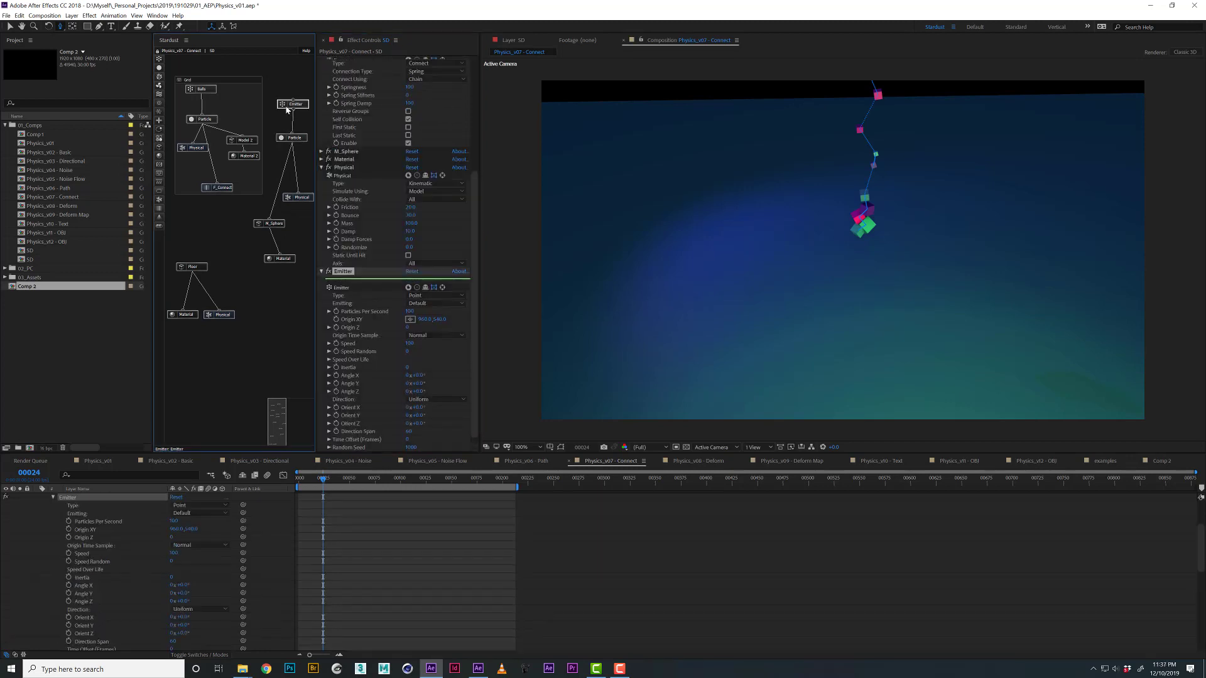
click(425, 306)
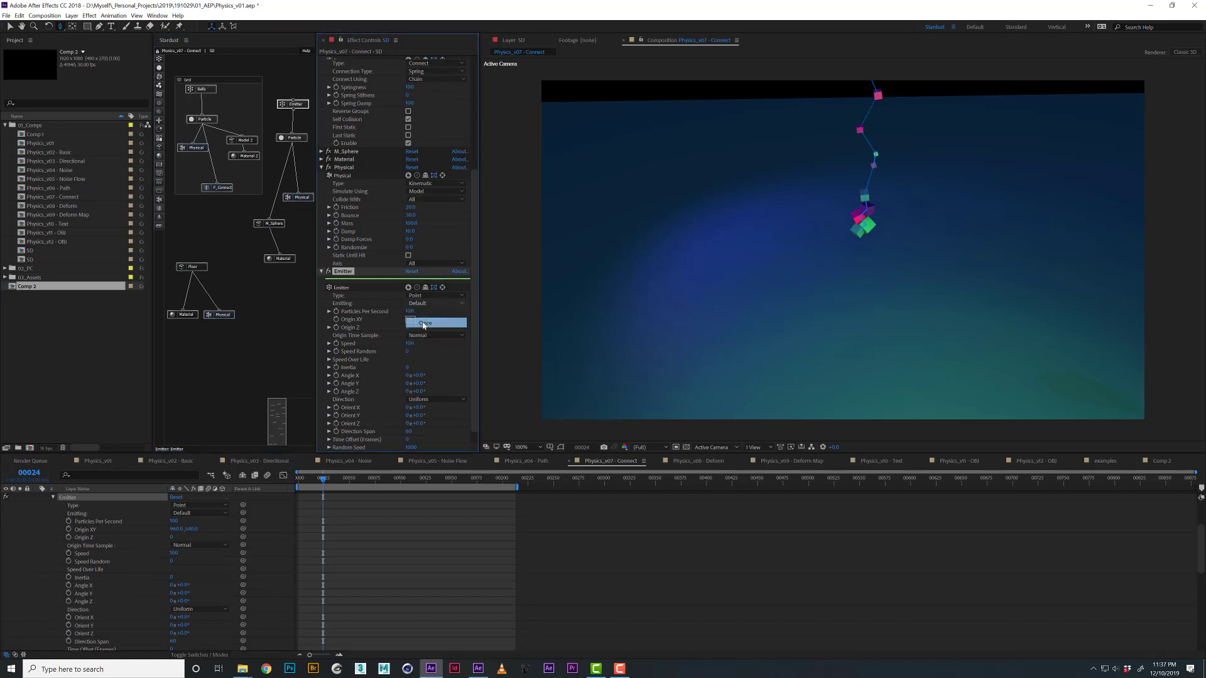
click(419, 318)
text(1)
key(Return)
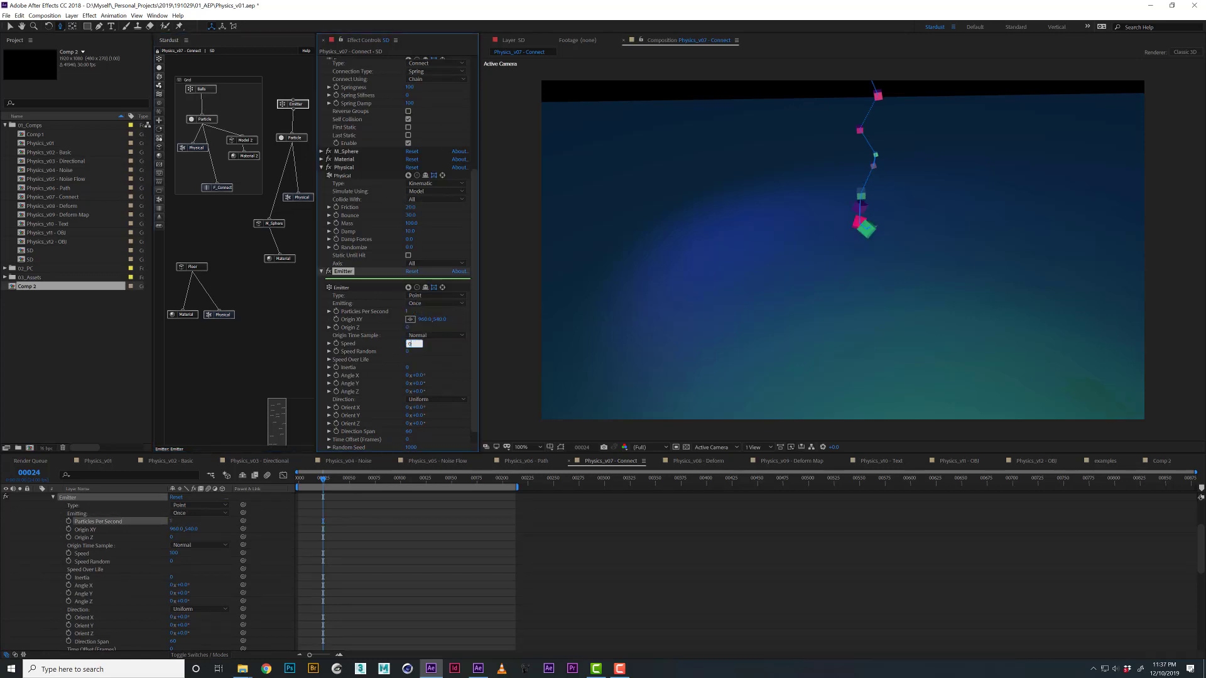
Adjust the Emitter's Origin XY values to reposition the emitted particle.
click(321, 272)
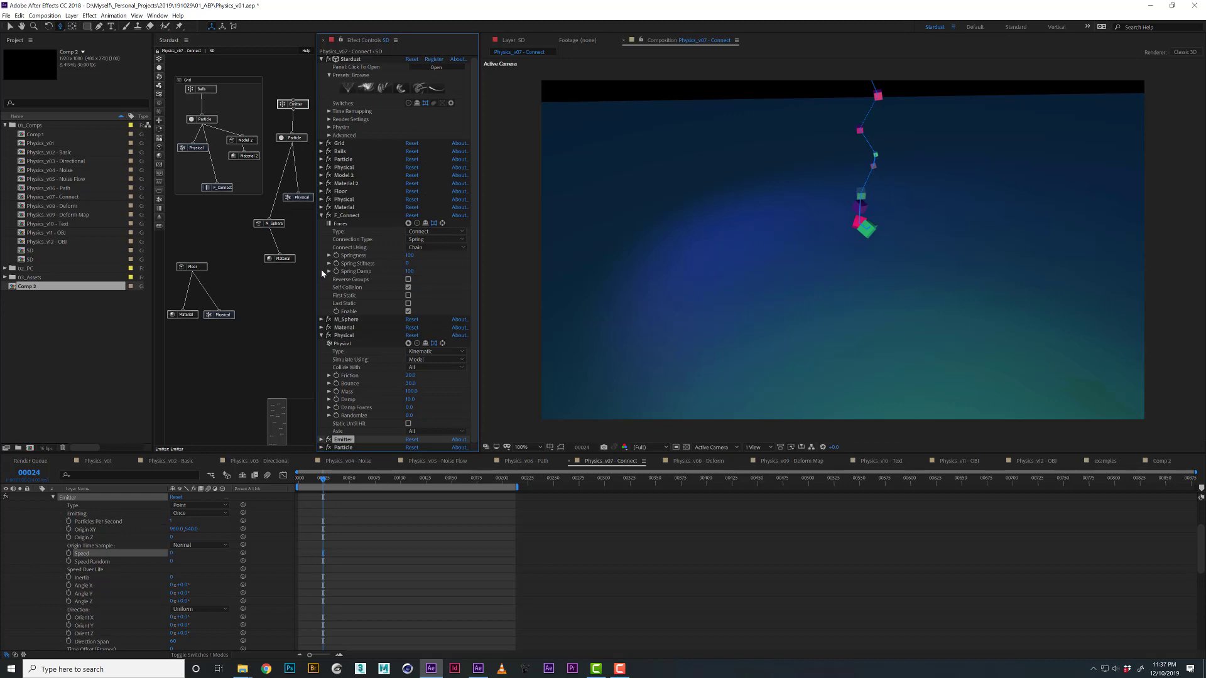
click(287, 105)
scroll(408, 329, down, 5)
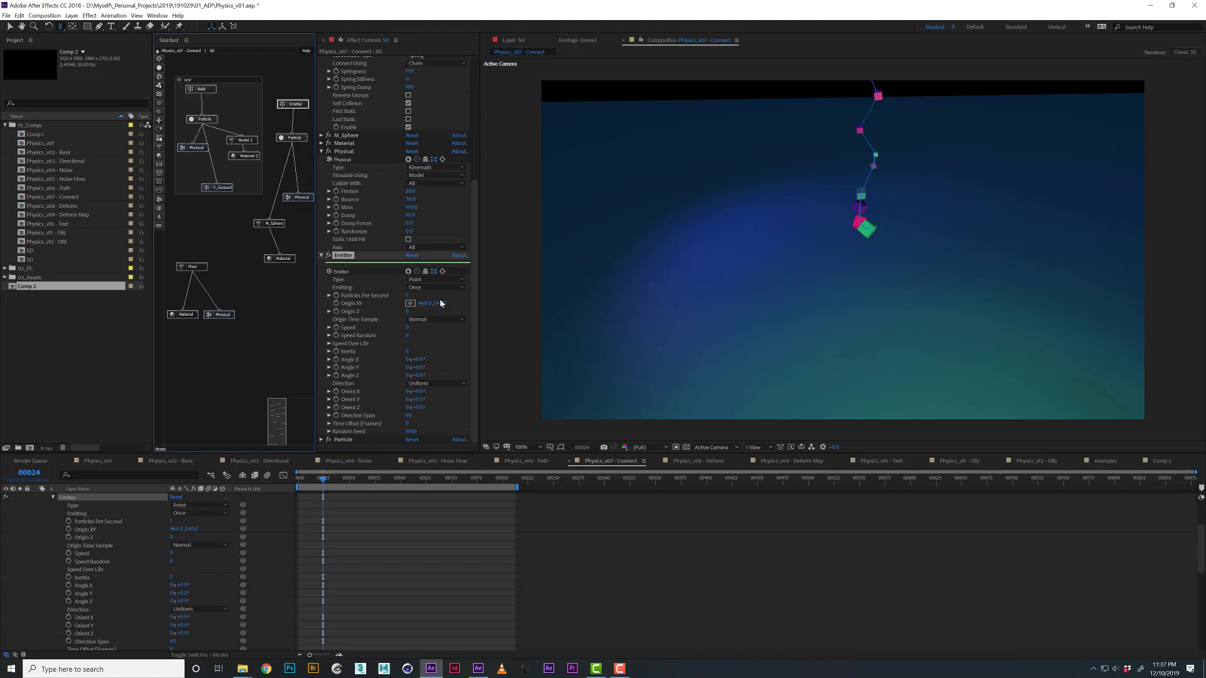
drag(439, 302, 397, 299)
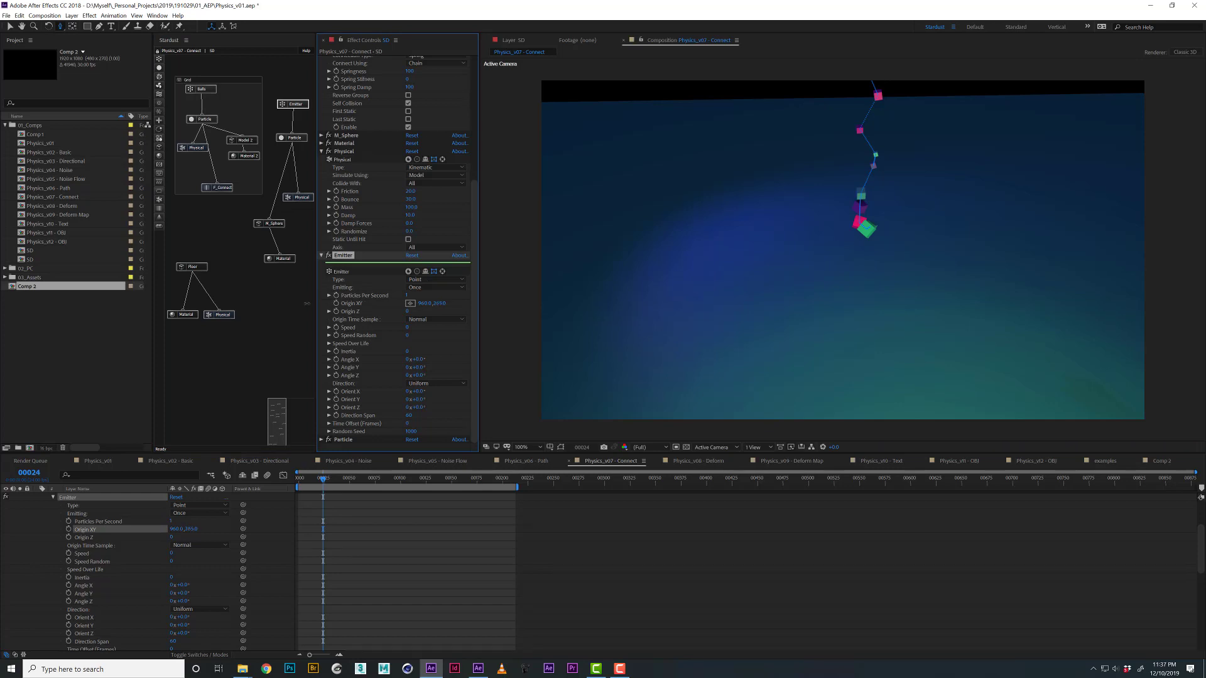
drag(295, 303, 551, 295)
click(827, 147)
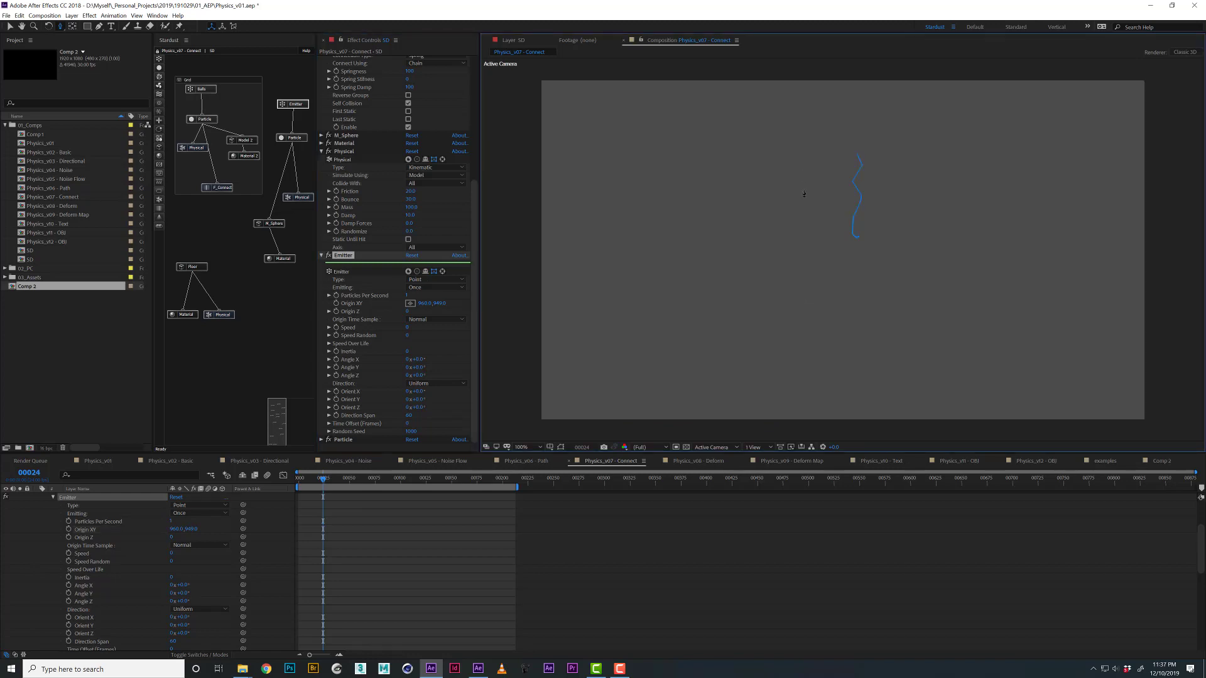
Edit the particle size and set the emitter origin Y to 540.
click(282, 141)
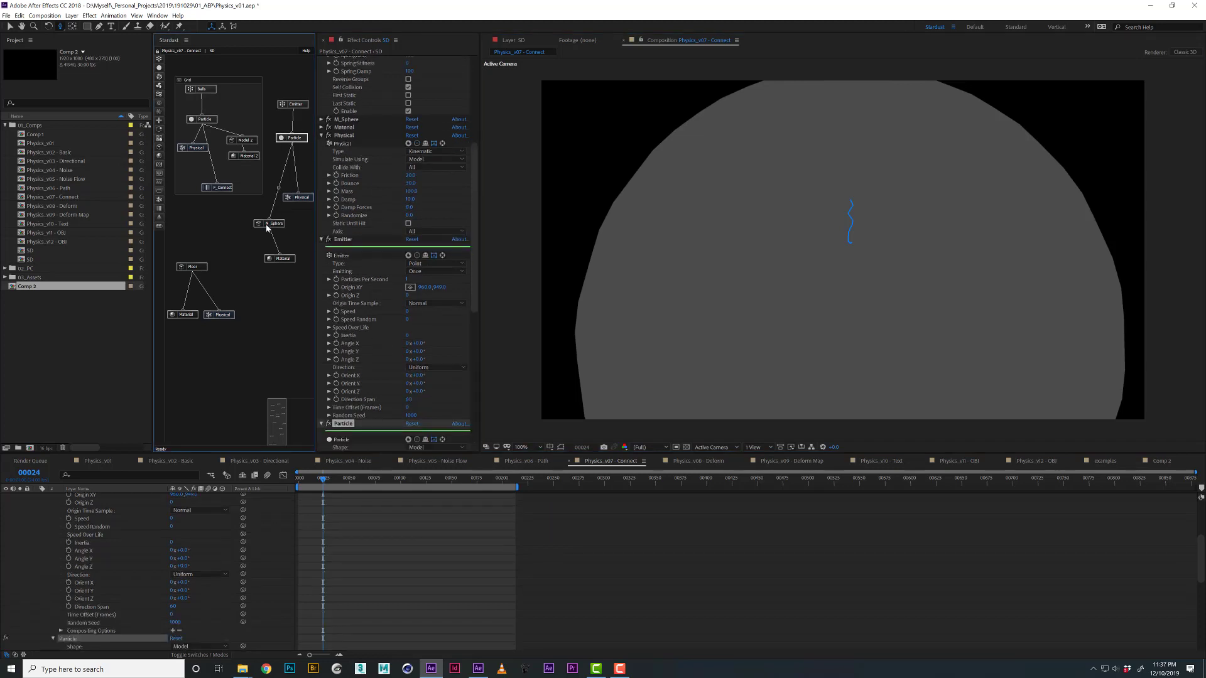
scroll(378, 325, down, 3)
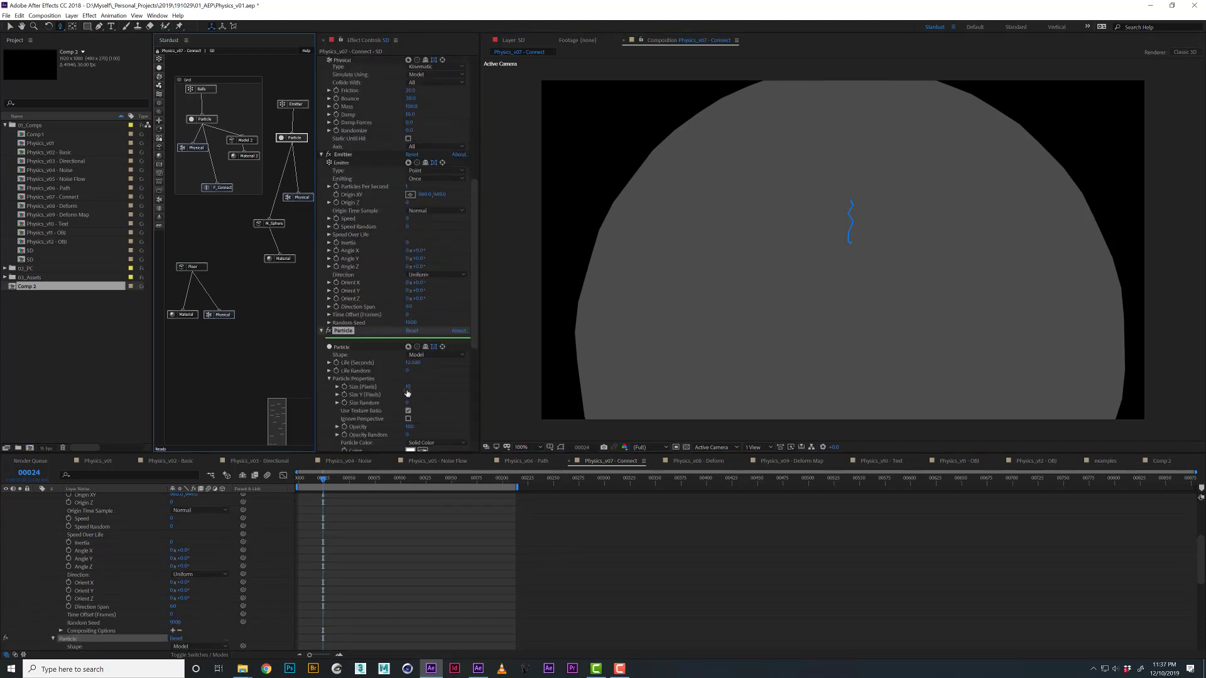
click(408, 387)
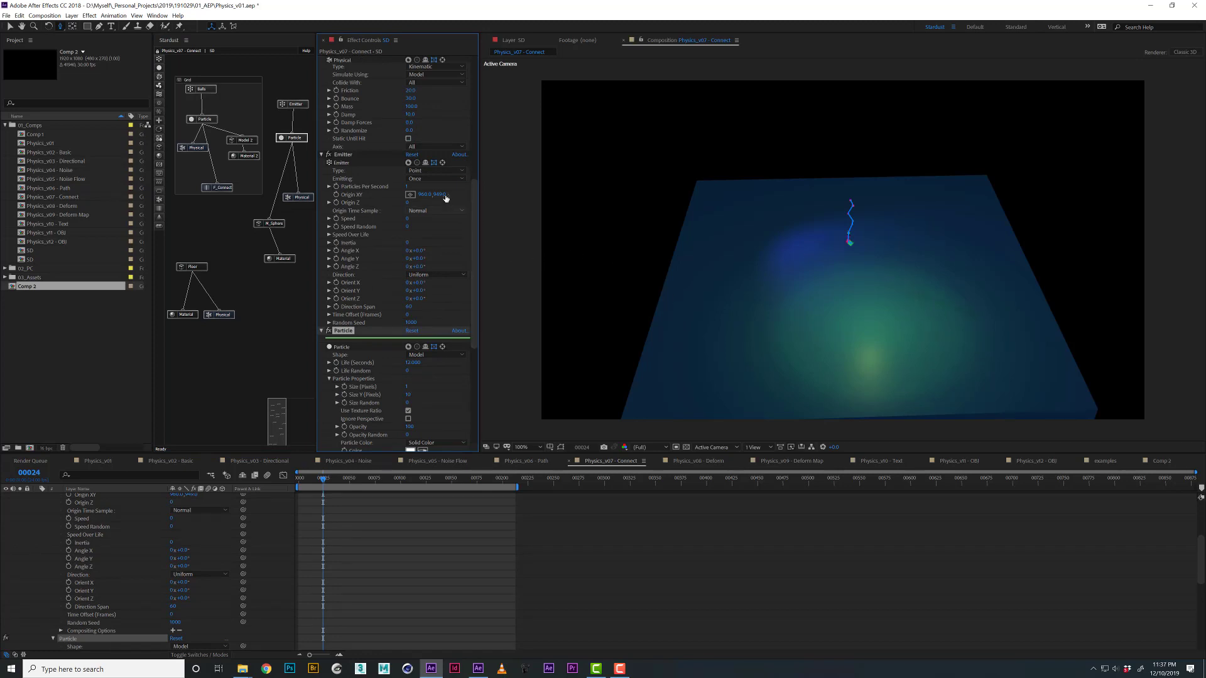
key(Return)
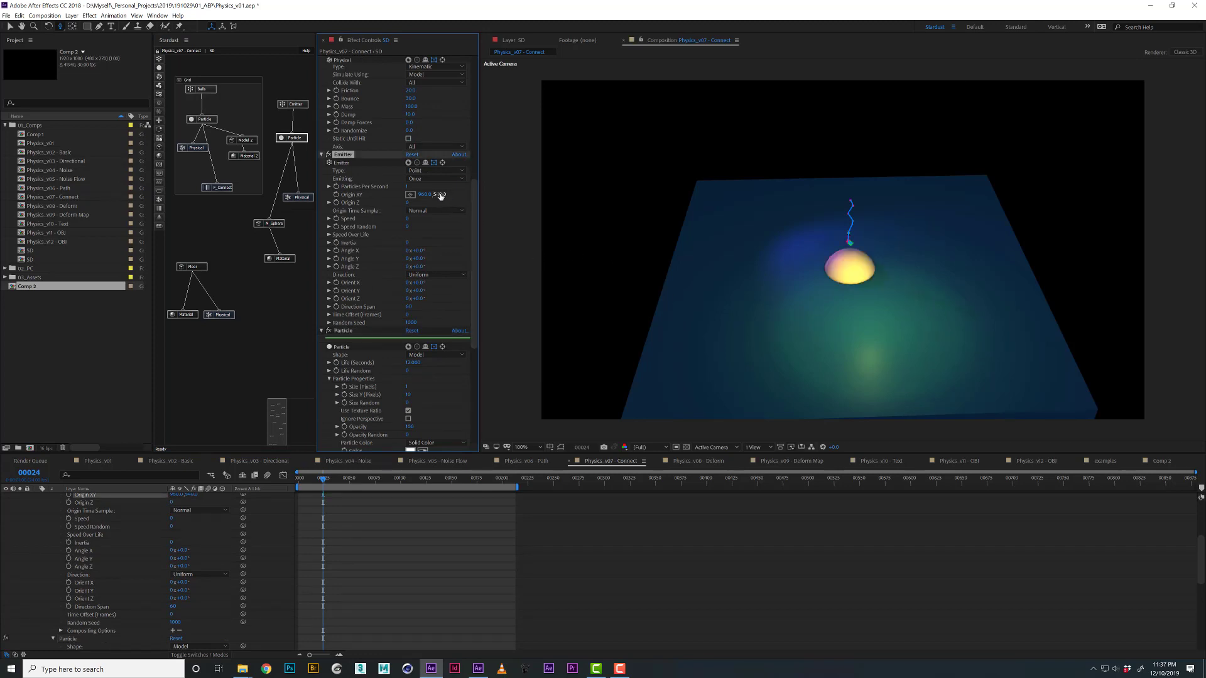
Move the emitter origin to 947, 298 and place F_Connect inside the Grid group.
scroll(850, 221, up, 4)
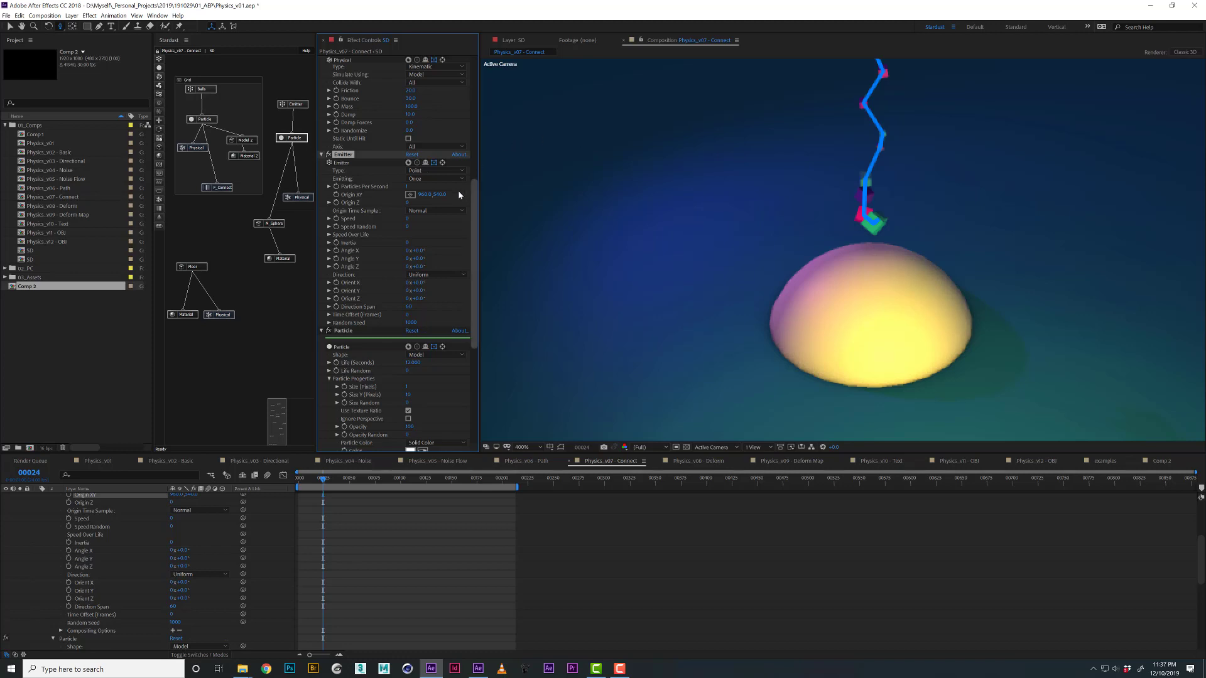
drag(381, 199, 377, 200)
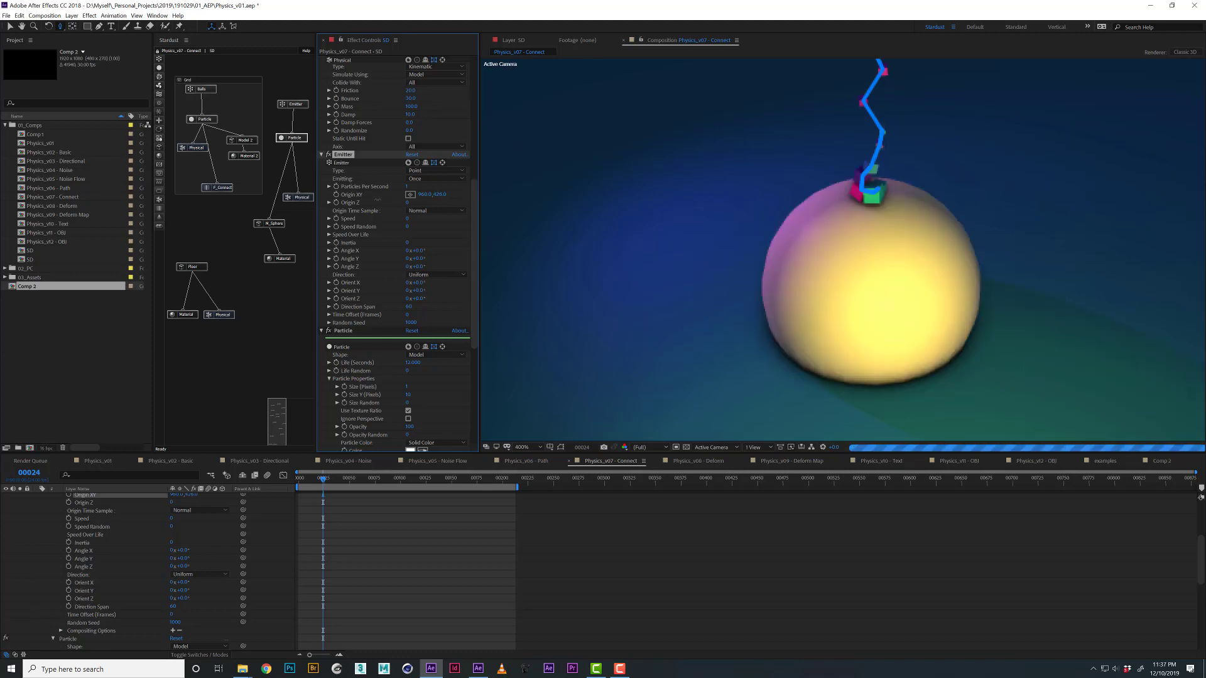
scroll(844, 197, down, 2)
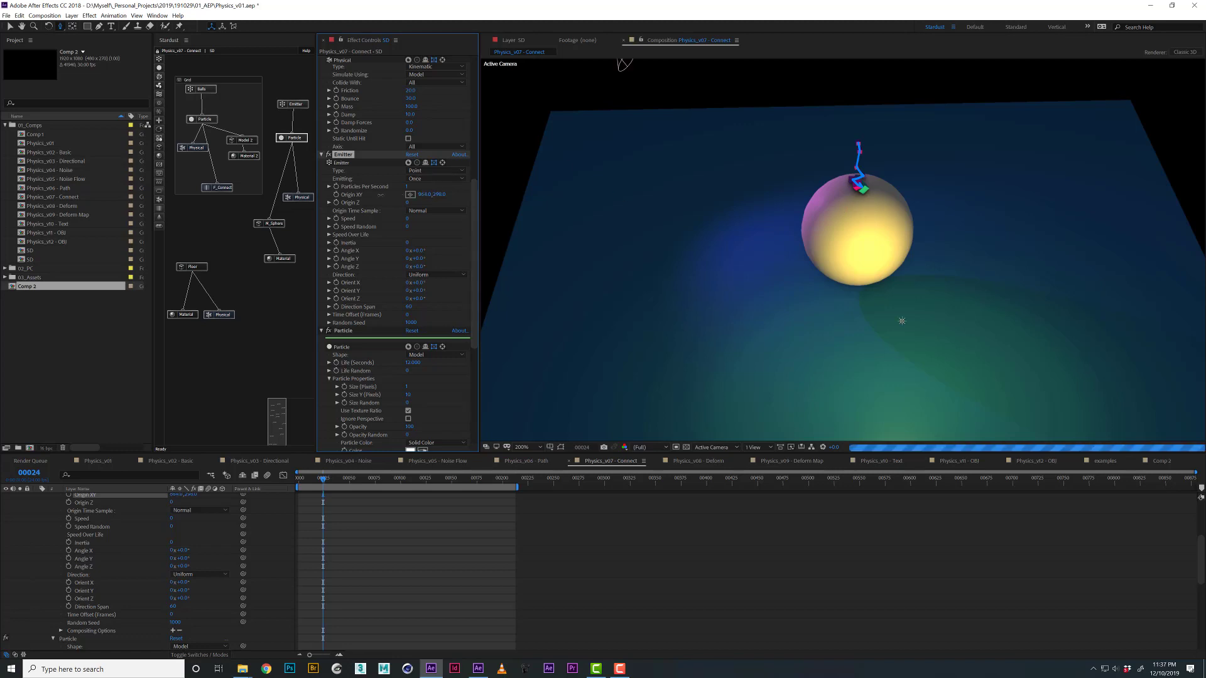
drag(383, 195, 370, 194)
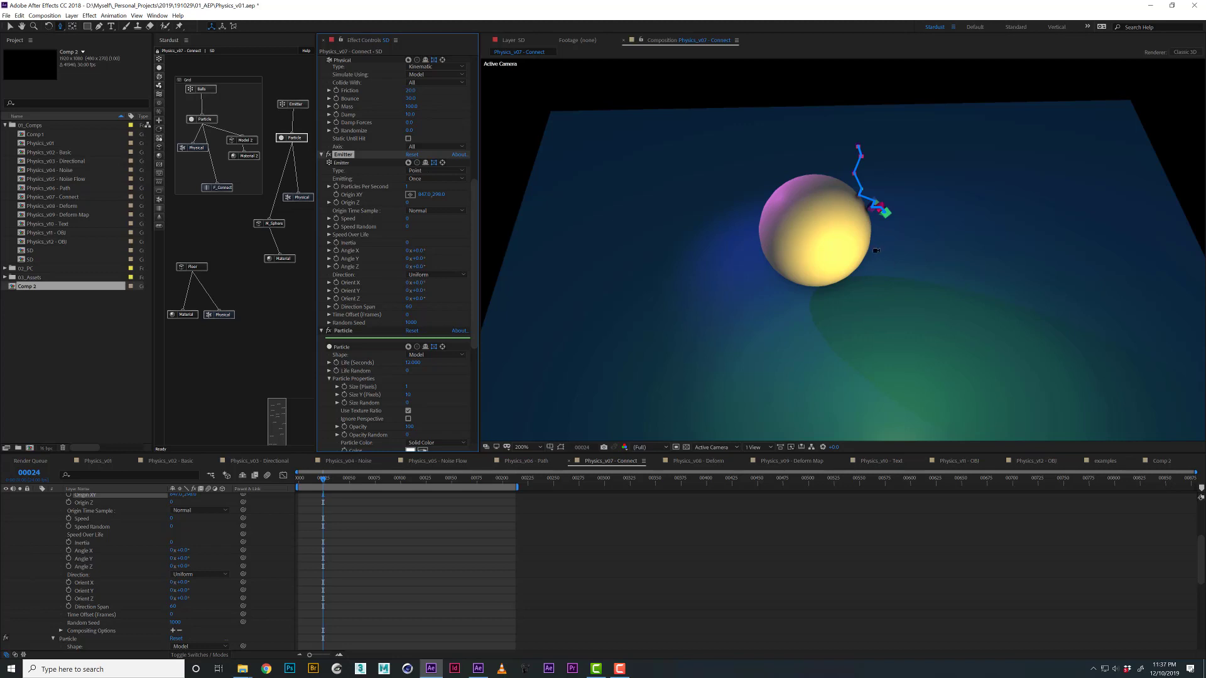
drag(872, 256, 866, 240)
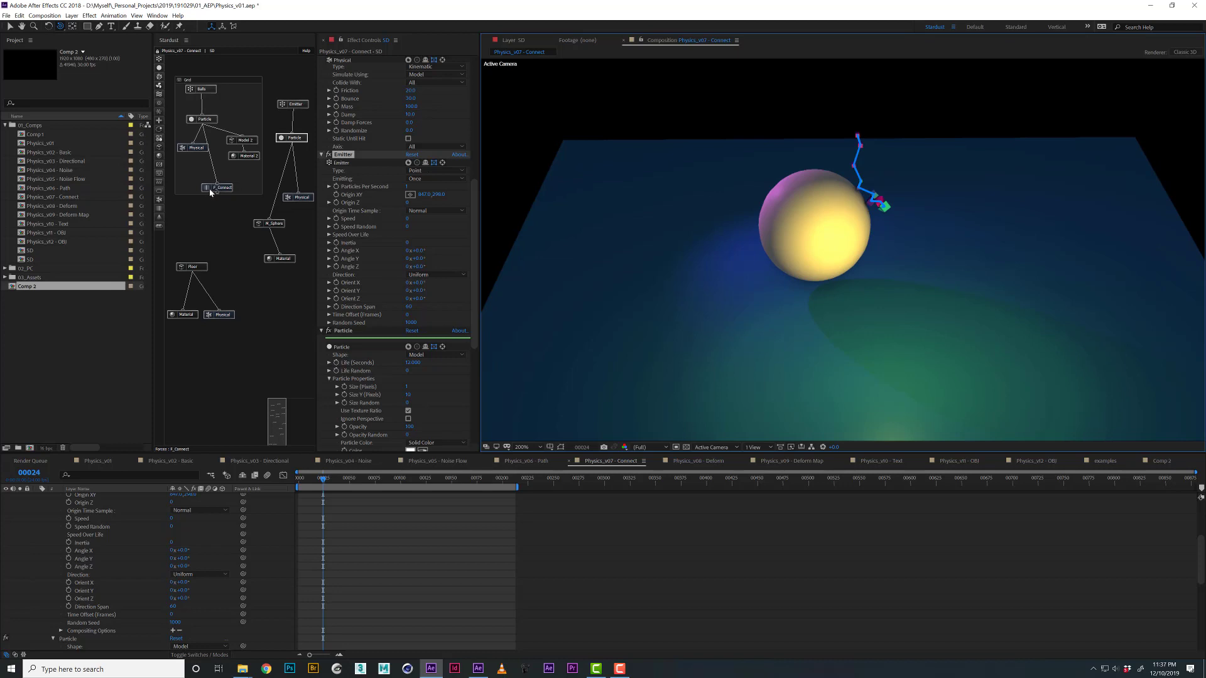
drag(210, 192, 215, 236)
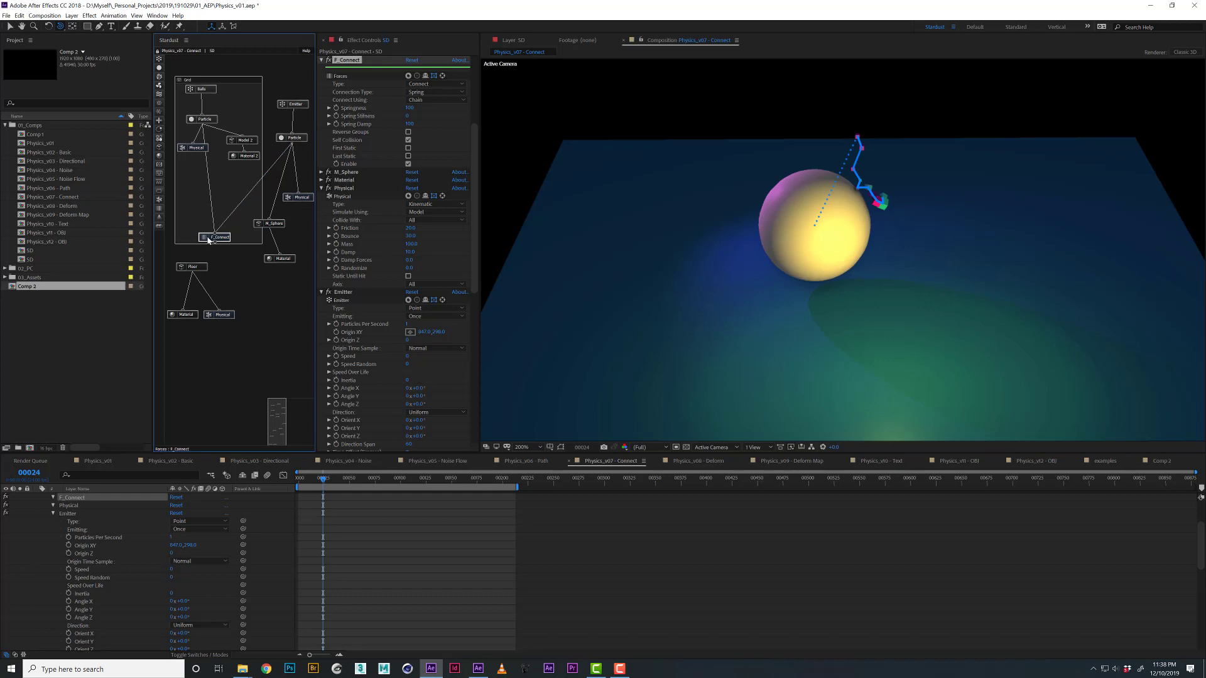
Set F_Connect's Connect Using to Groups and preview the simulation.
click(427, 100)
click(433, 116)
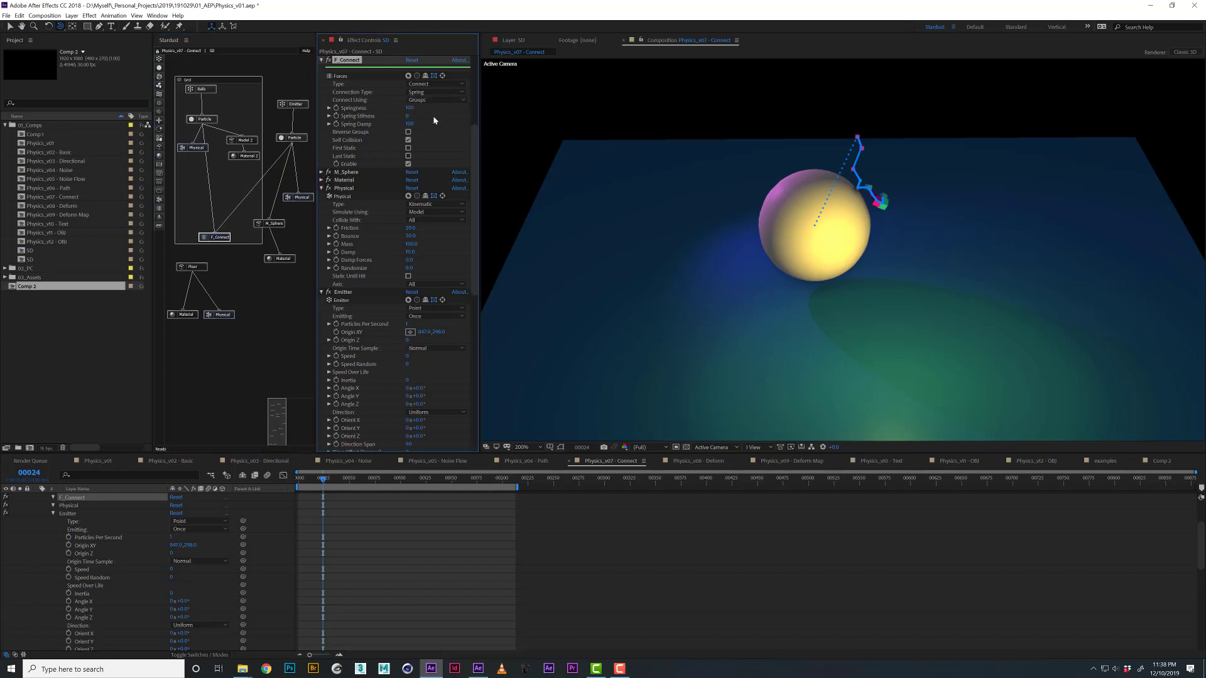
key(space)
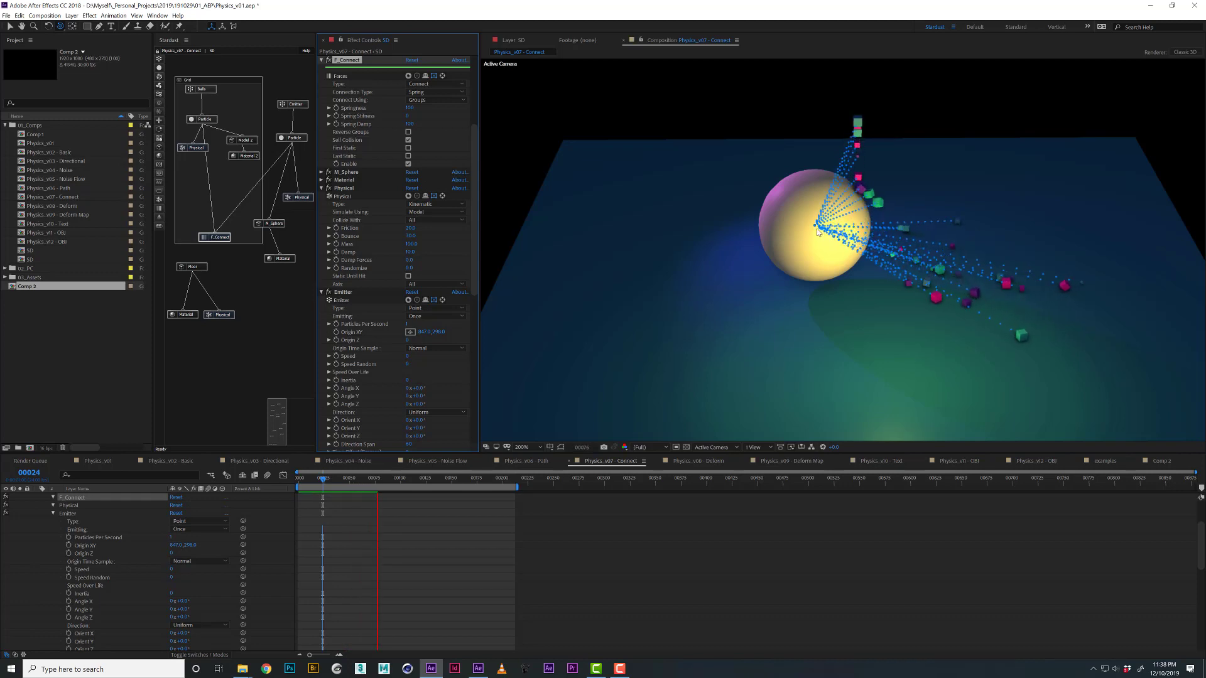
key(space)
key(space)
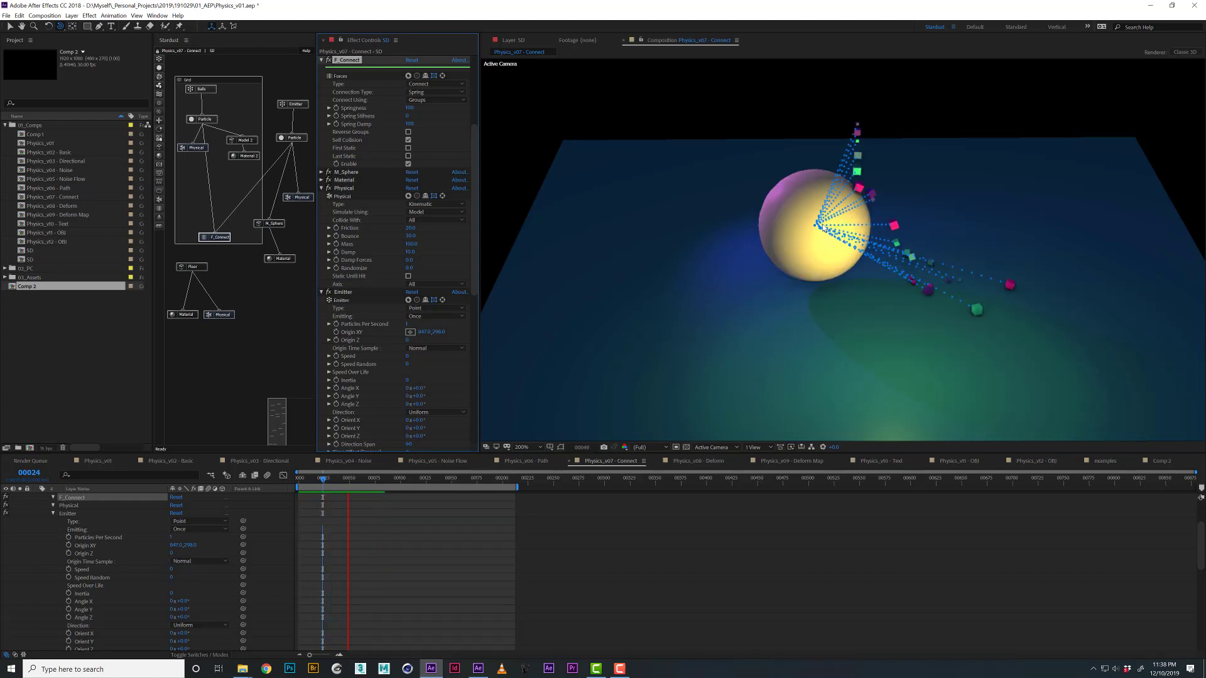
key(space)
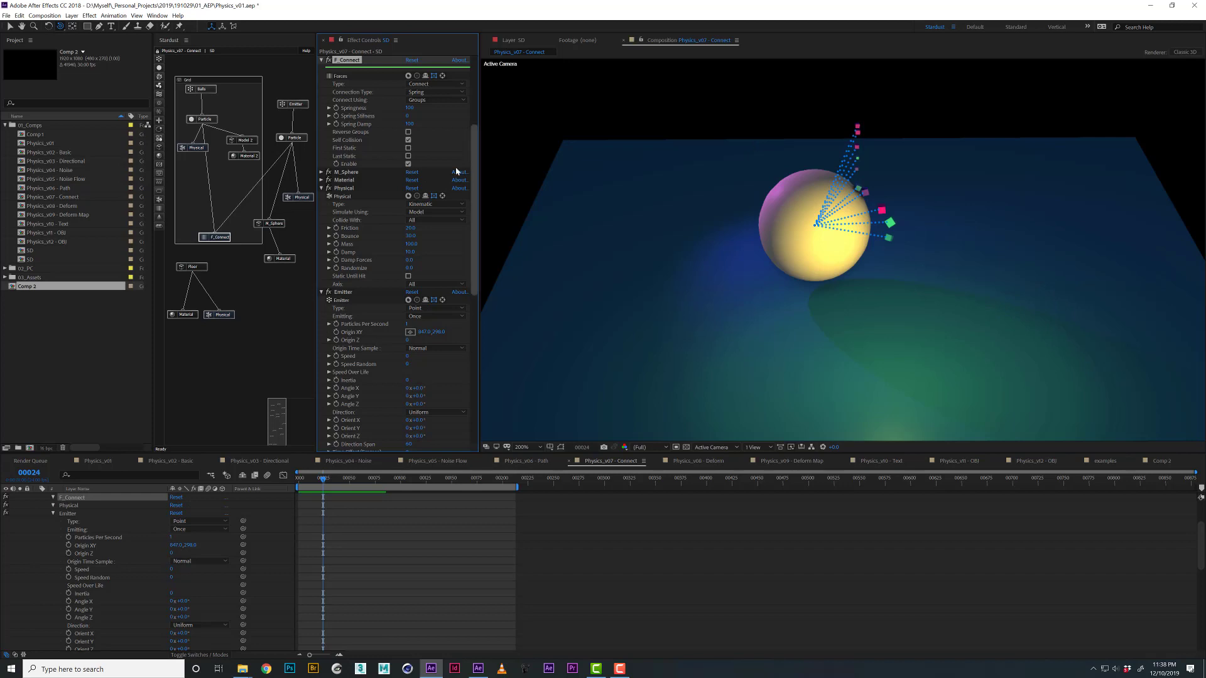
Switch Connect Using to Chain Groups and preview the simulation again.
click(424, 101)
click(436, 129)
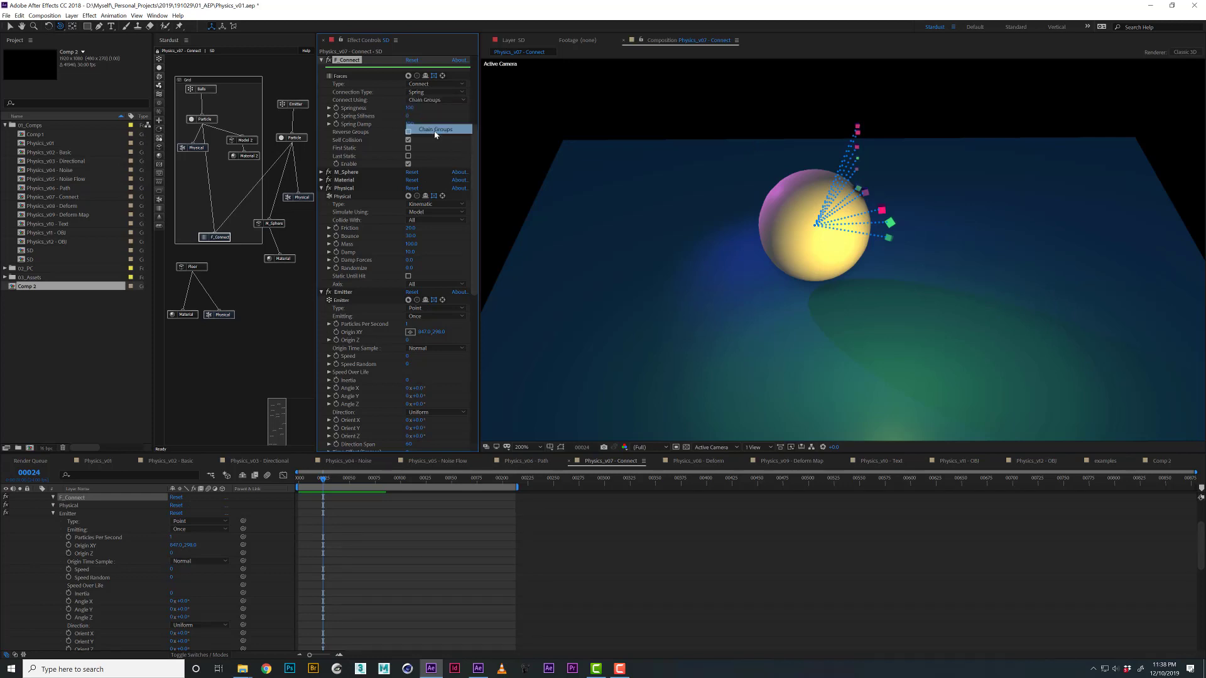
key(space)
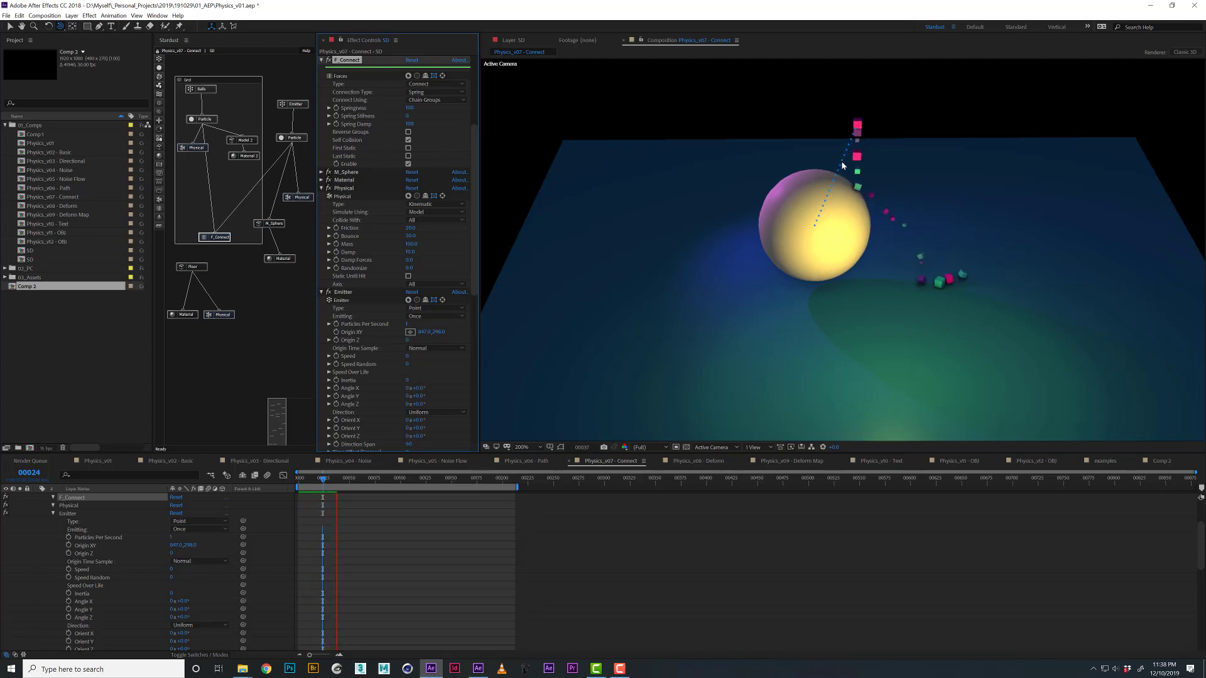
Set the M_Sphere model's Size X to 10.
click(288, 137)
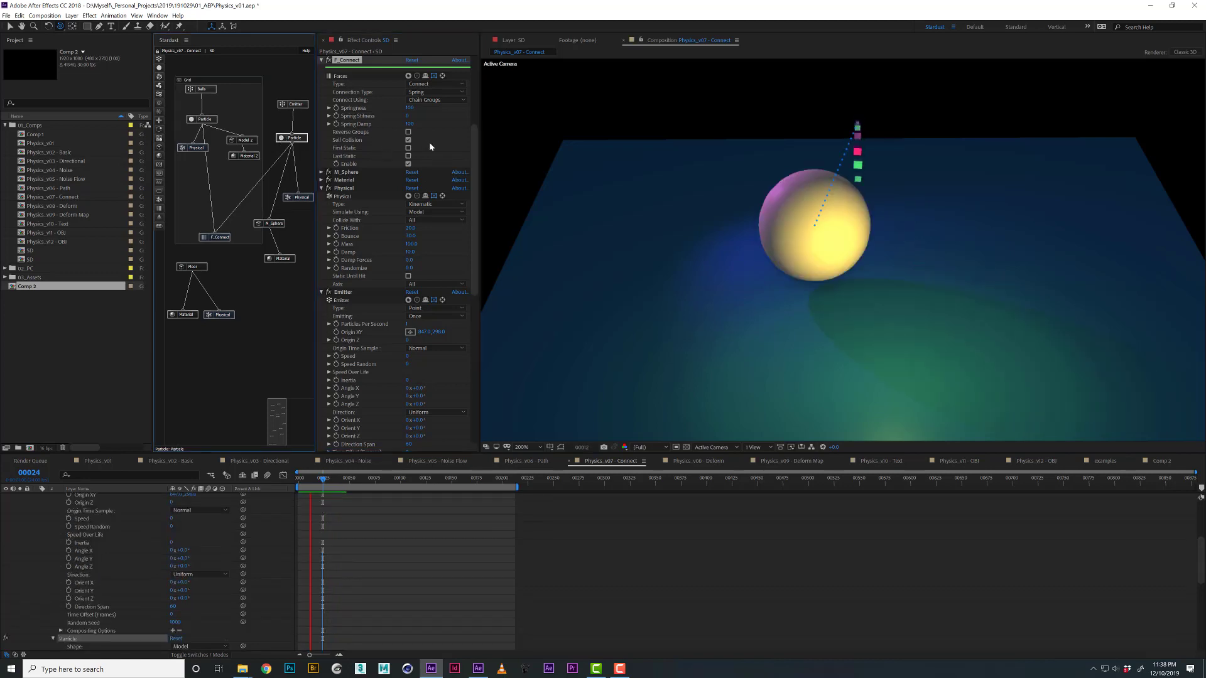
click(274, 224)
scroll(403, 303, up, 3)
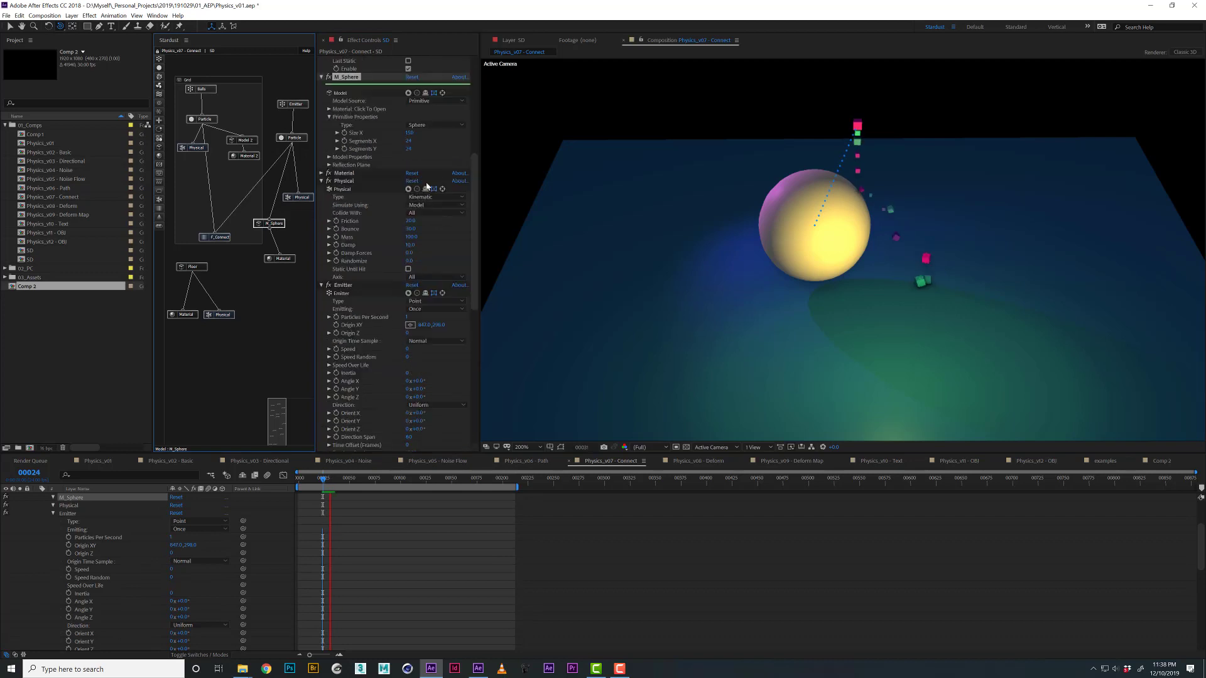
click(410, 133)
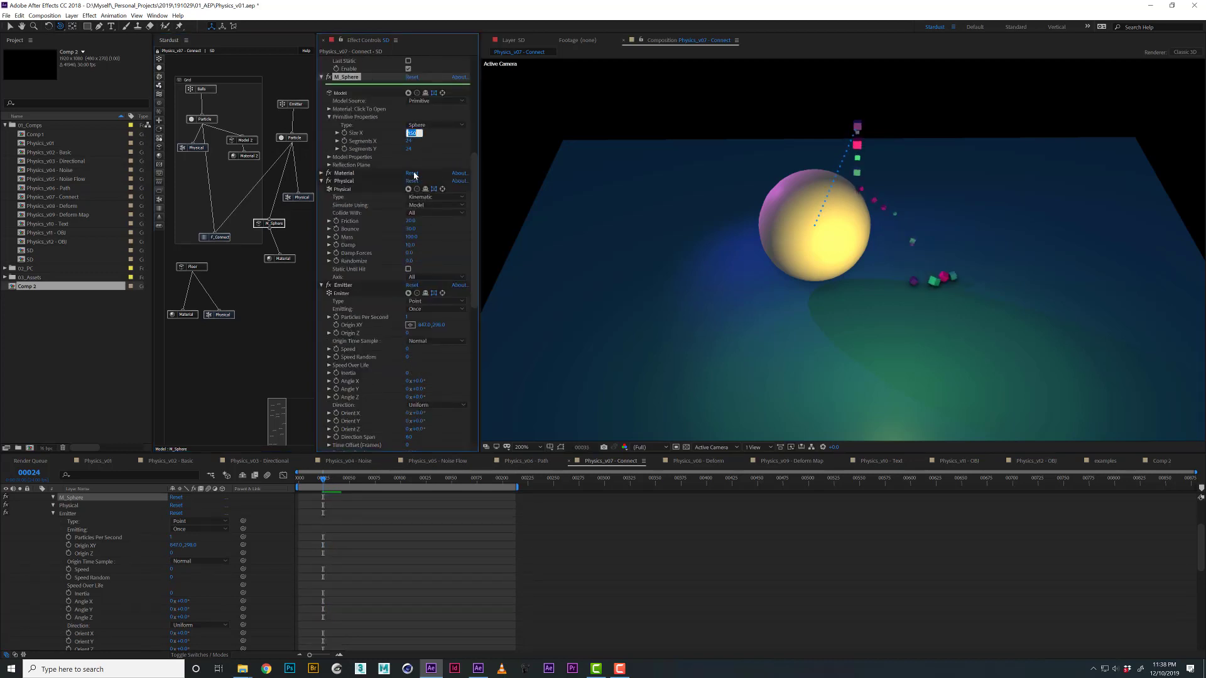
text(10)
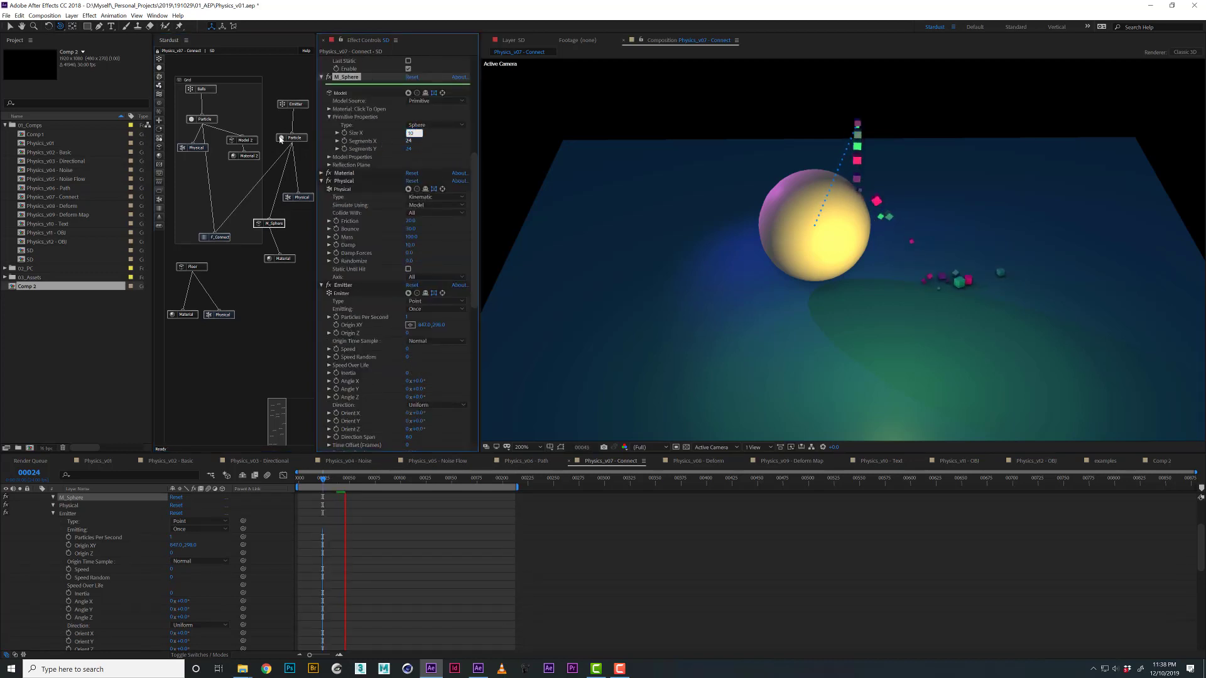
key(Return)
Change the particle's Size (Pixels) value.
click(281, 139)
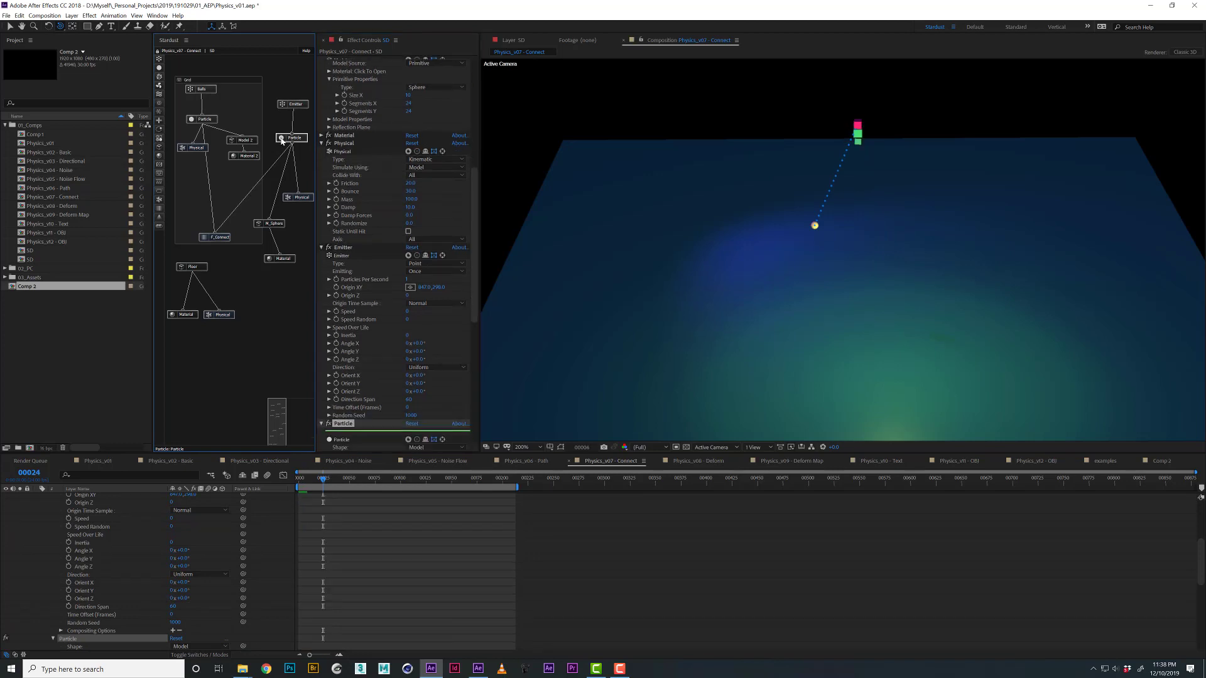
scroll(405, 312, down, 3)
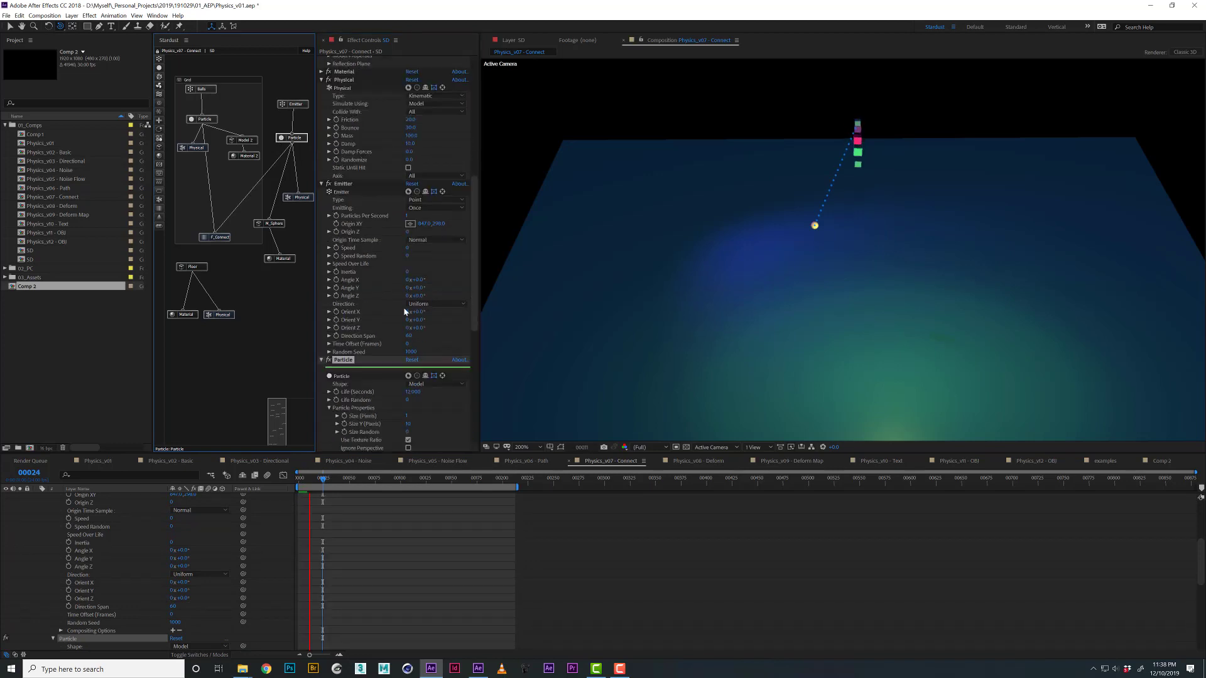
click(408, 416)
key(Return)
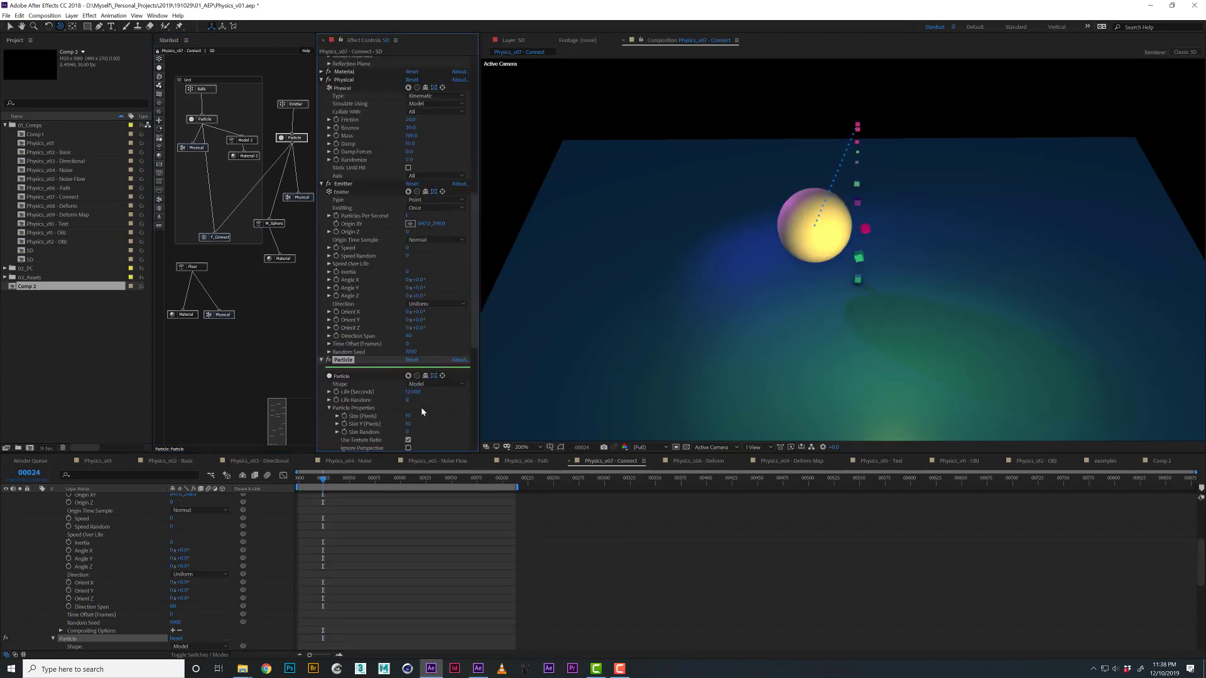
Switch the emitter's Emitting mode from Once to Default.
scroll(420, 406, down, 1)
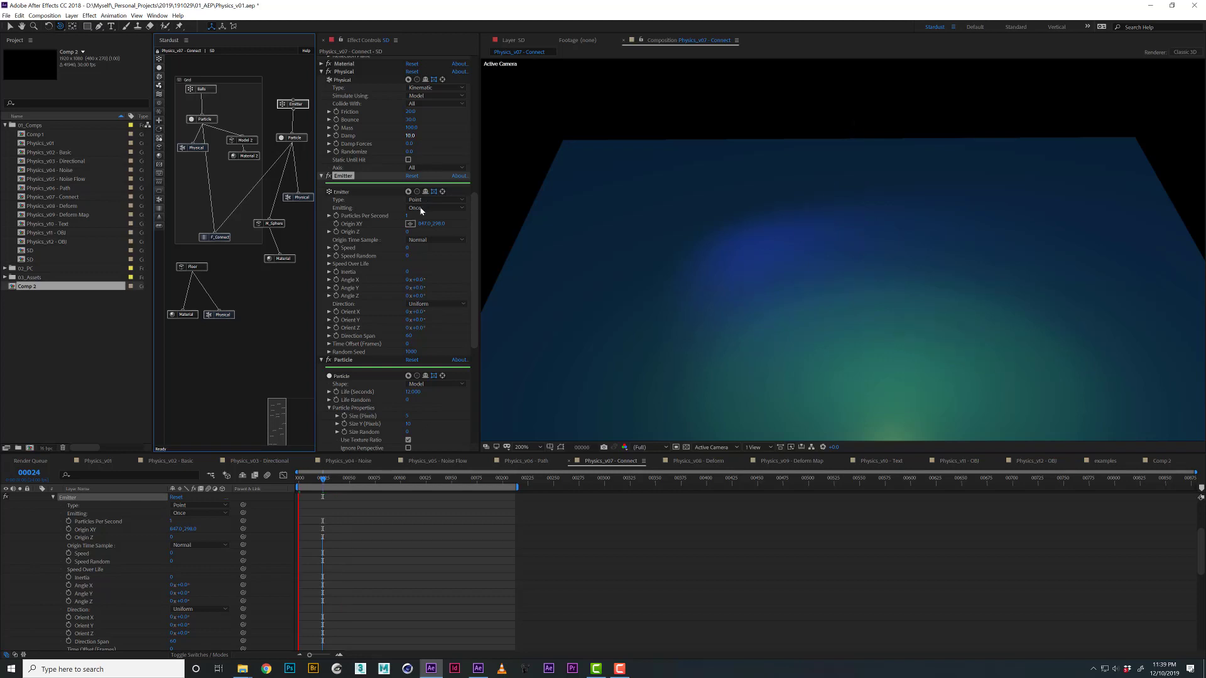
click(435, 208)
click(428, 221)
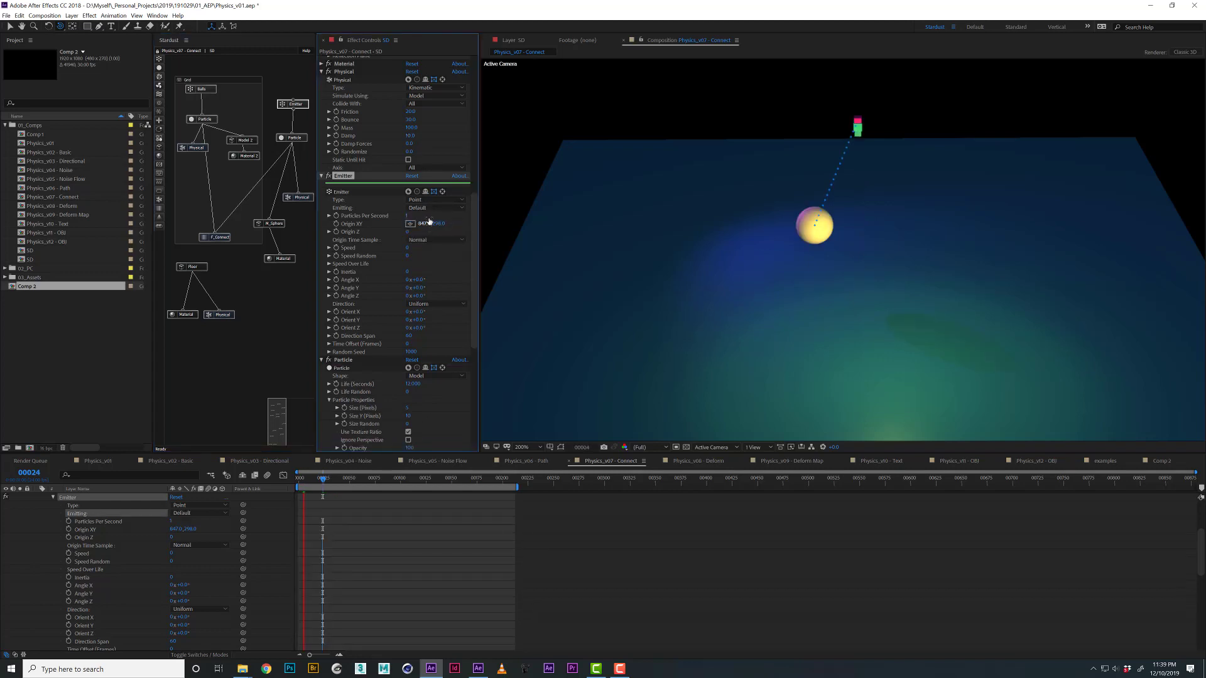
click(286, 200)
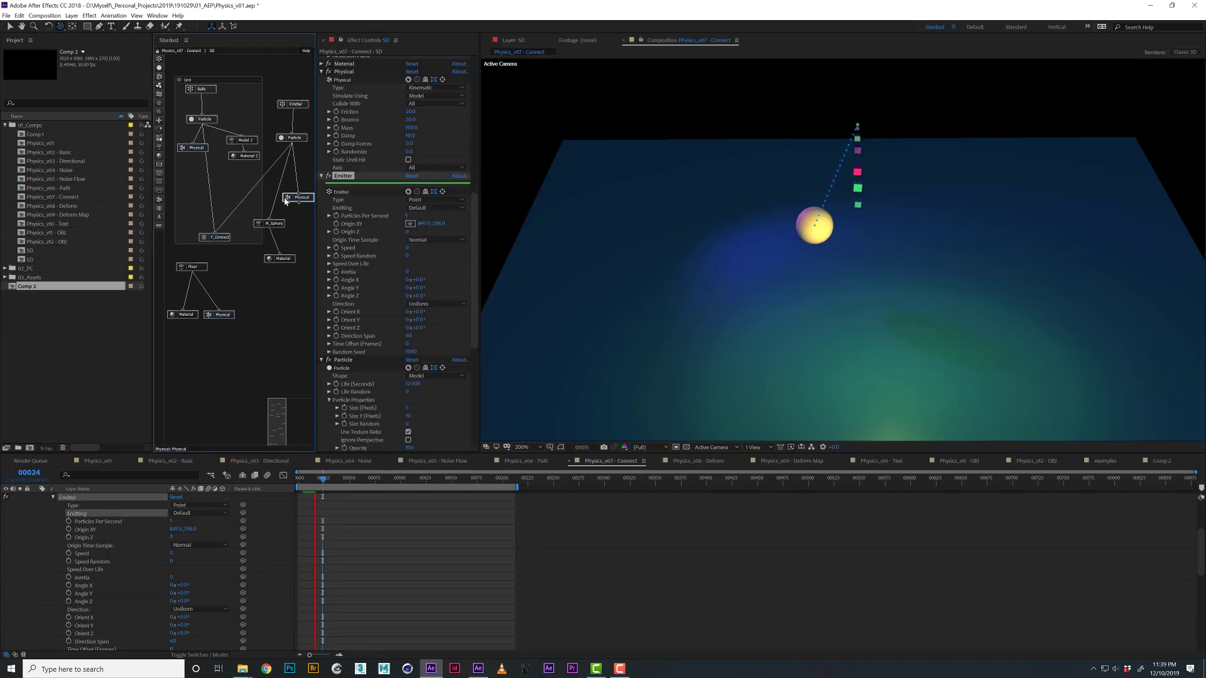
Make the particles' Physical type Dynamic, simulated using Sphere.
click(418, 96)
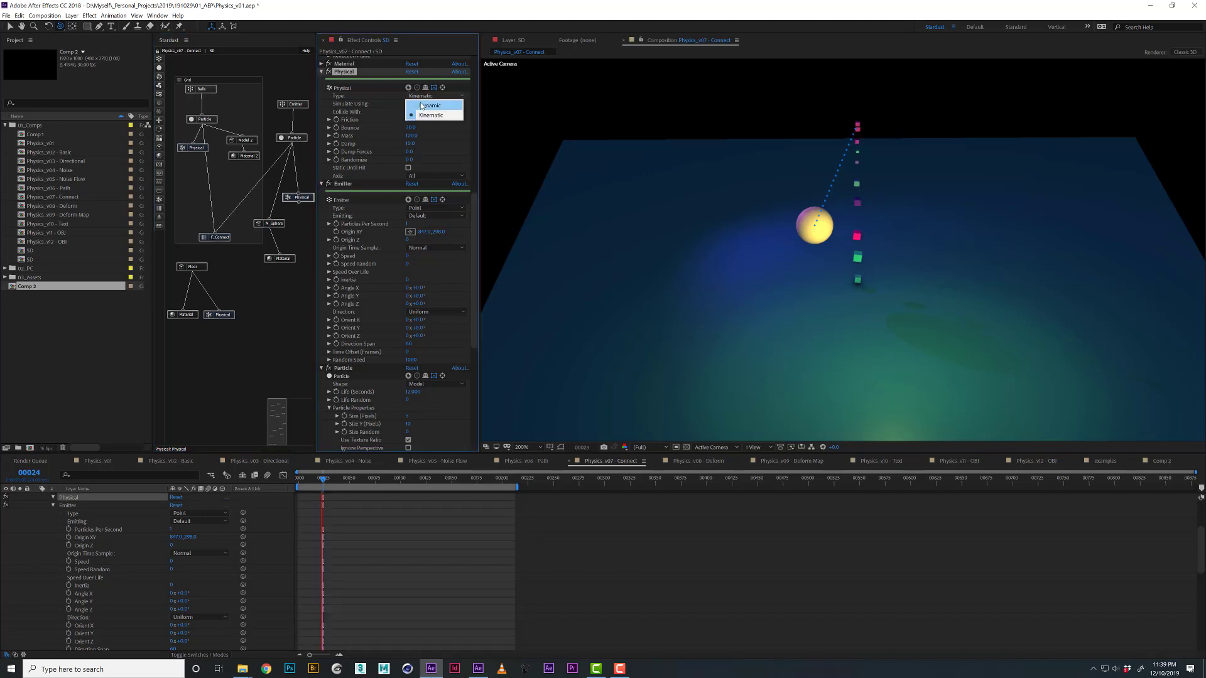
click(422, 106)
click(424, 104)
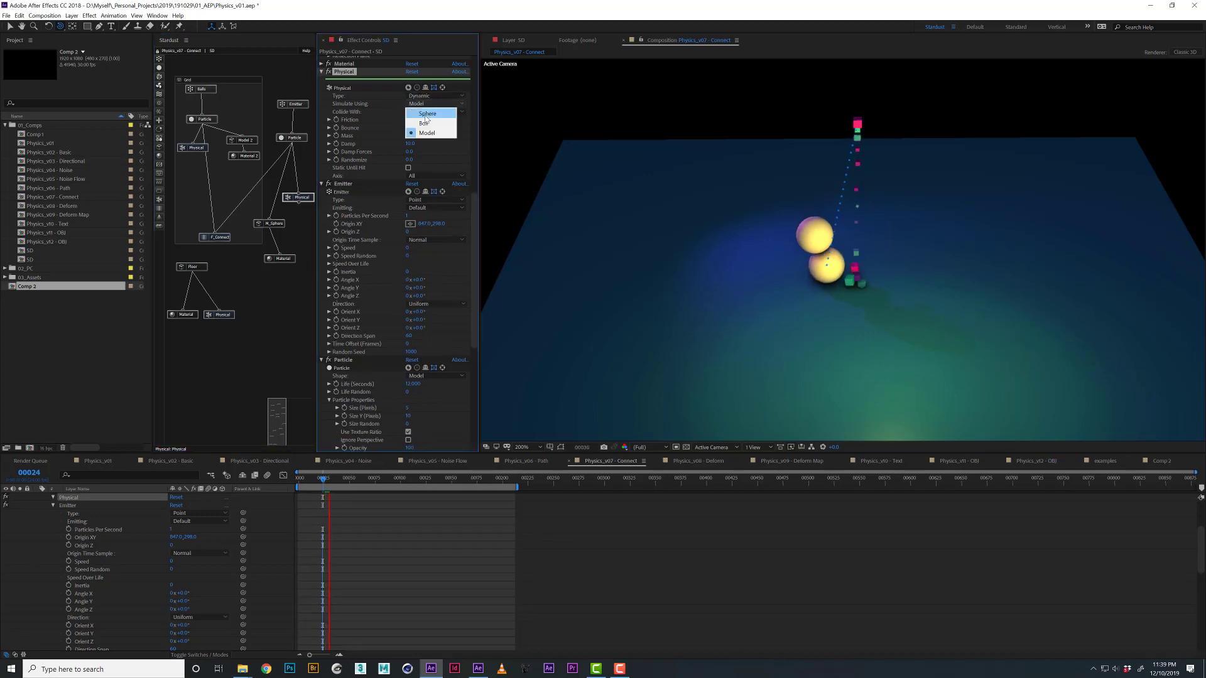
click(426, 115)
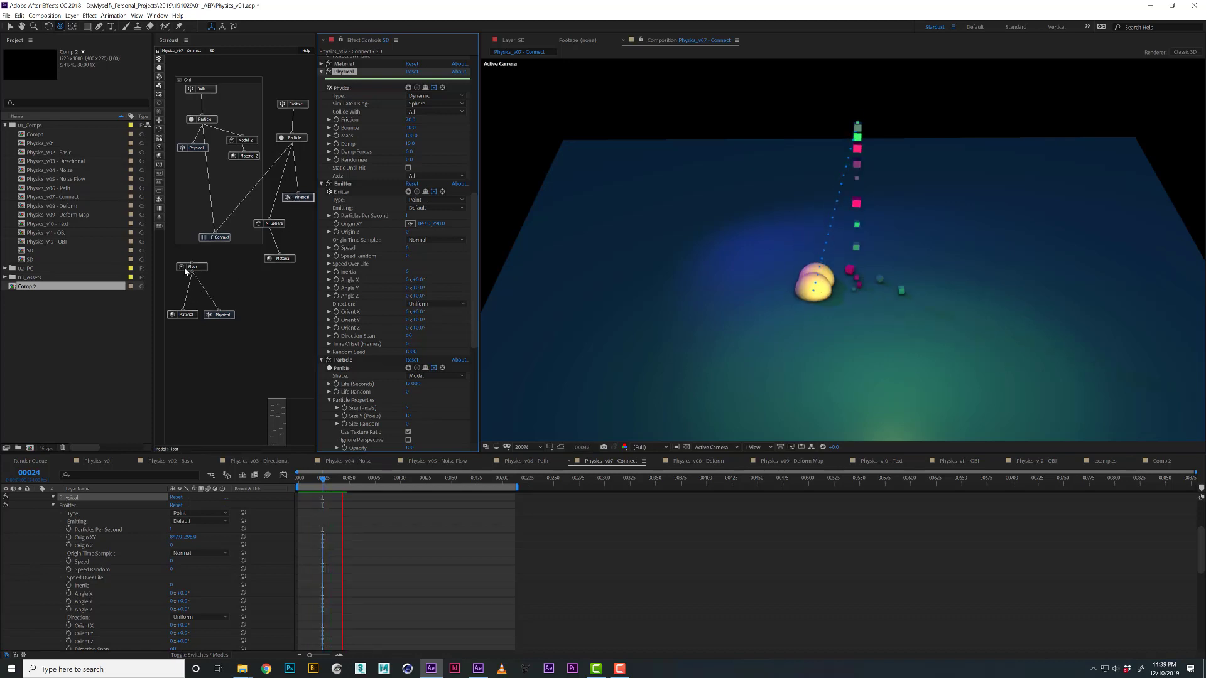
Set the floor's kinematic Physical to simulate using Box instead of Model.
click(218, 315)
scroll(386, 239, up, 5)
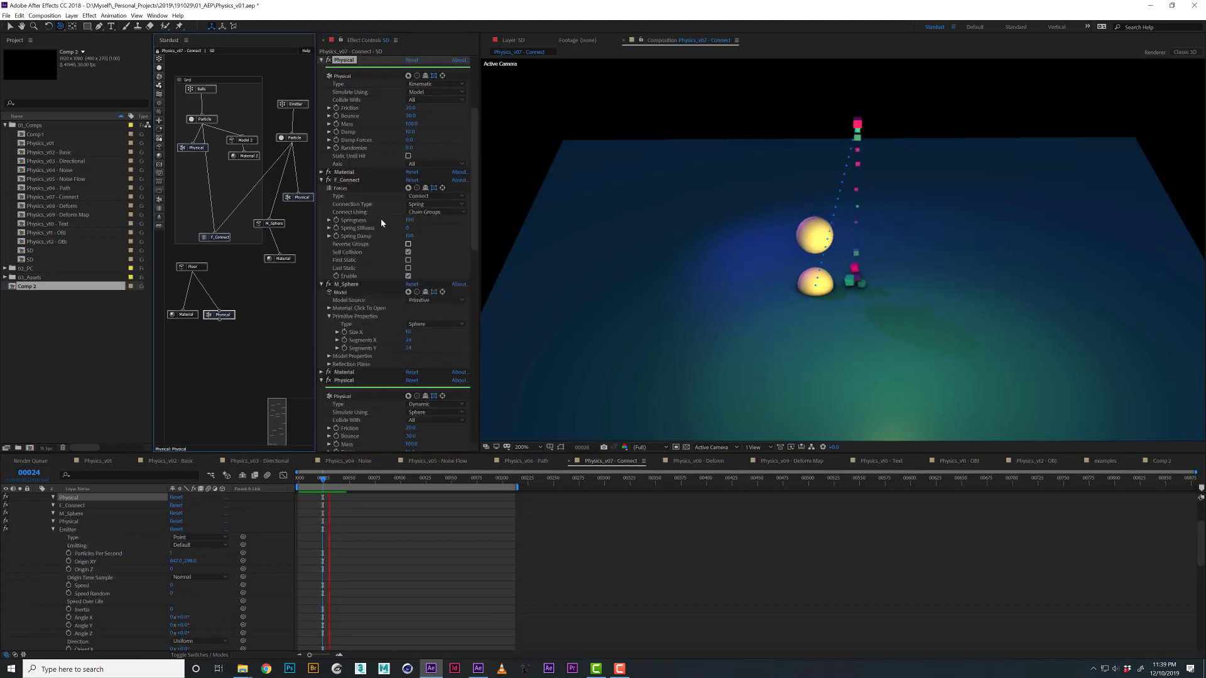
click(424, 93)
click(430, 107)
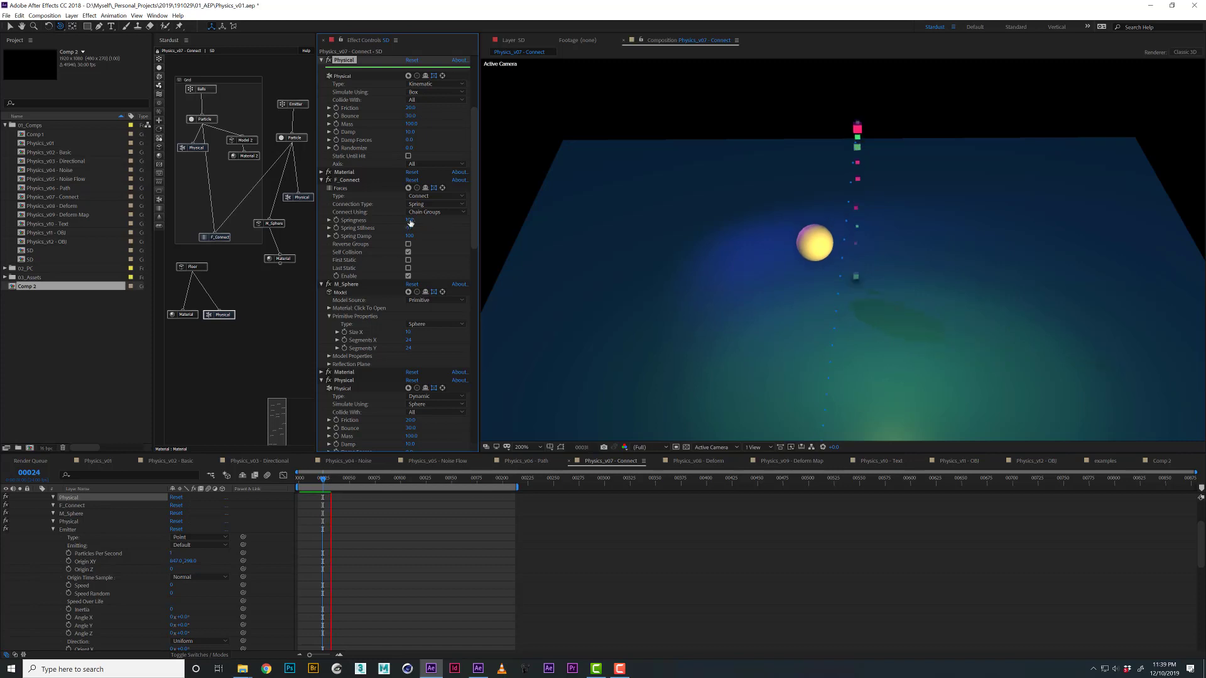
click(181, 269)
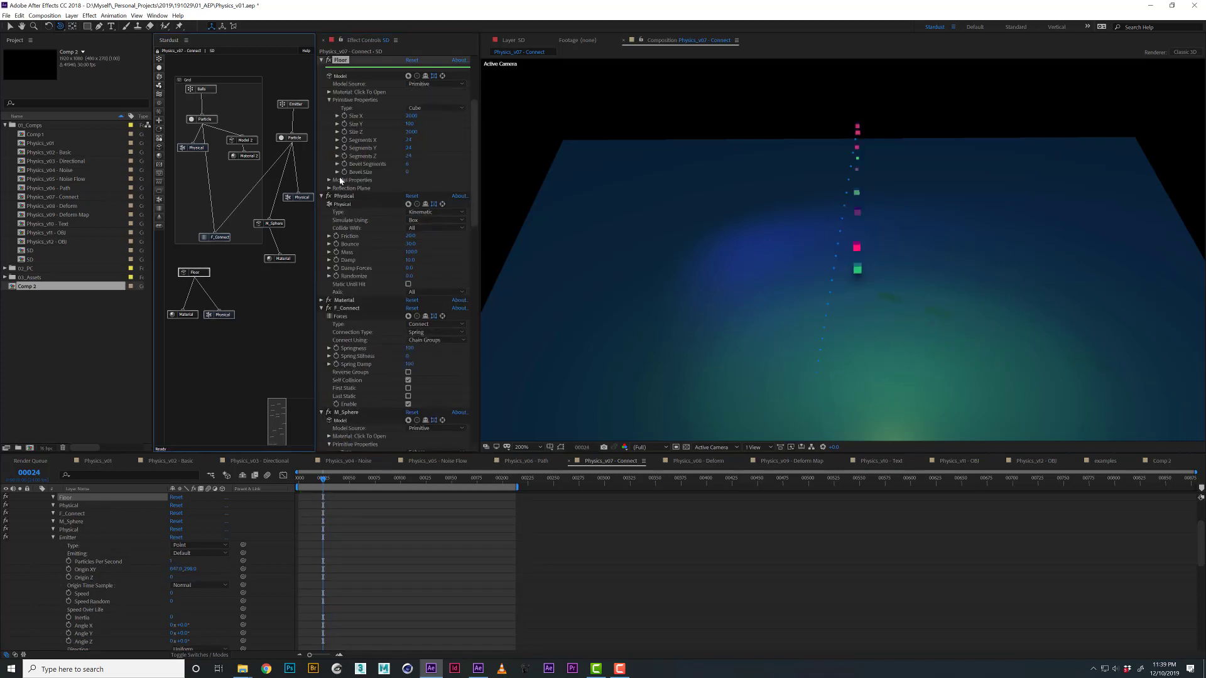
Make the Floor model Double Sided and replay the preview.
click(328, 180)
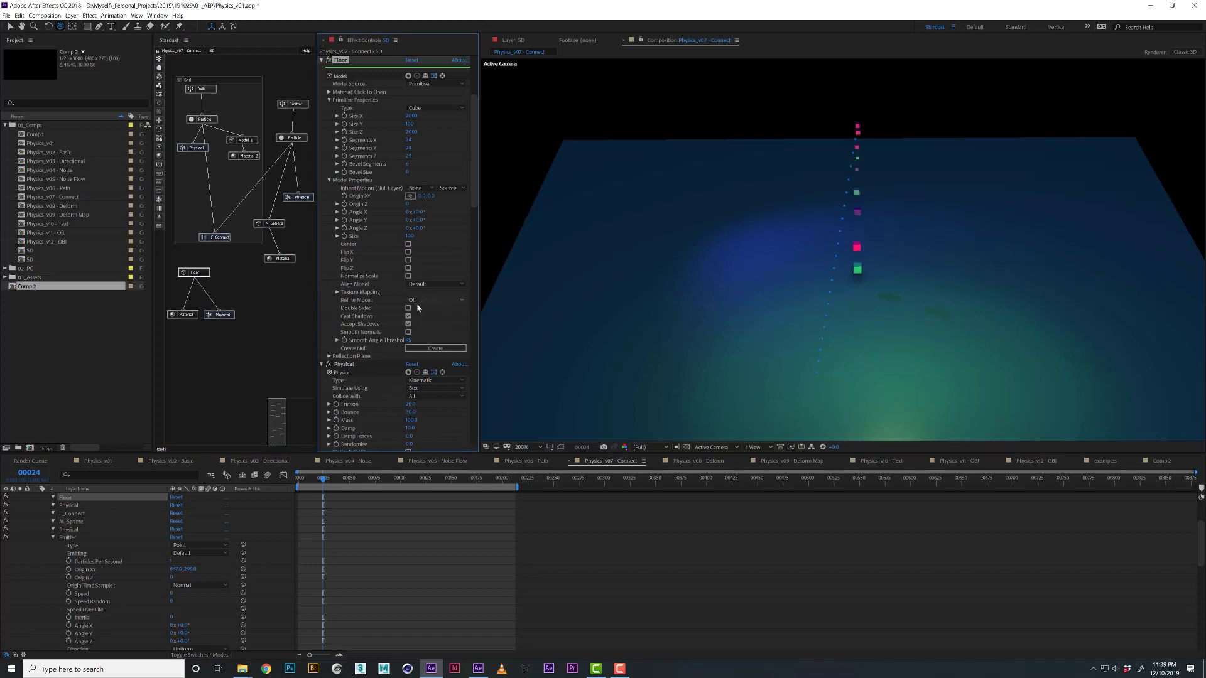
click(408, 309)
key(space)
Switch the floor's Physical Simulate Using back to Model, then review the Particle and Physical nodes.
click(203, 276)
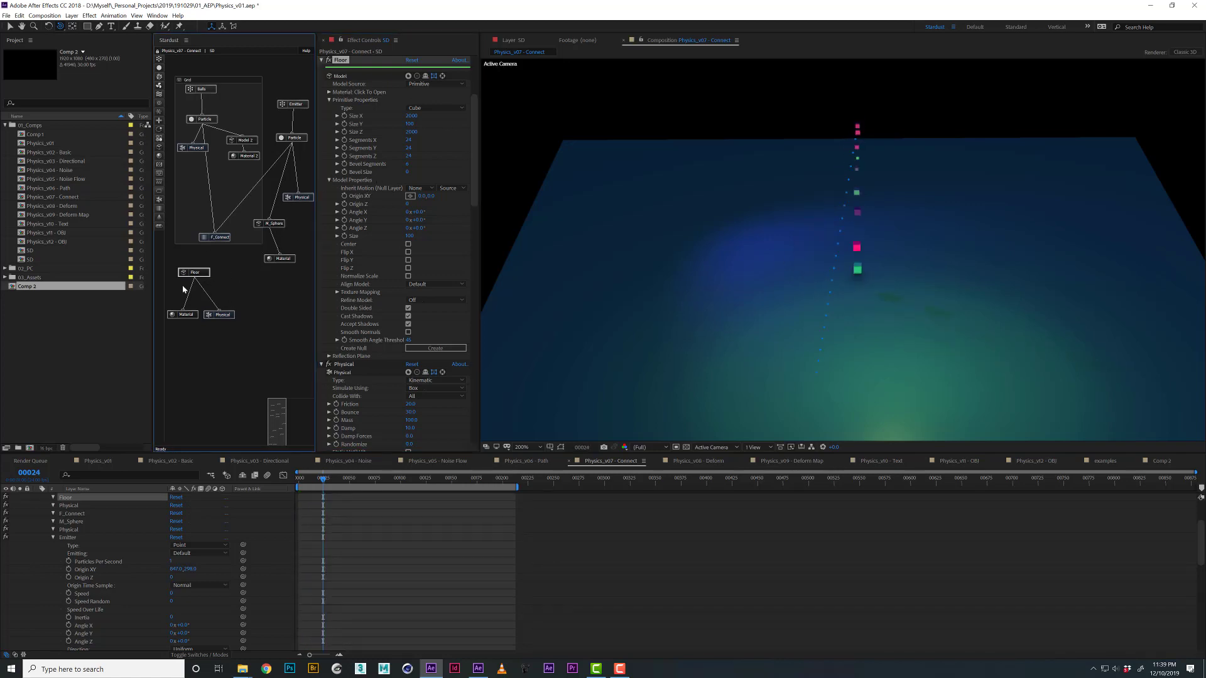
click(209, 316)
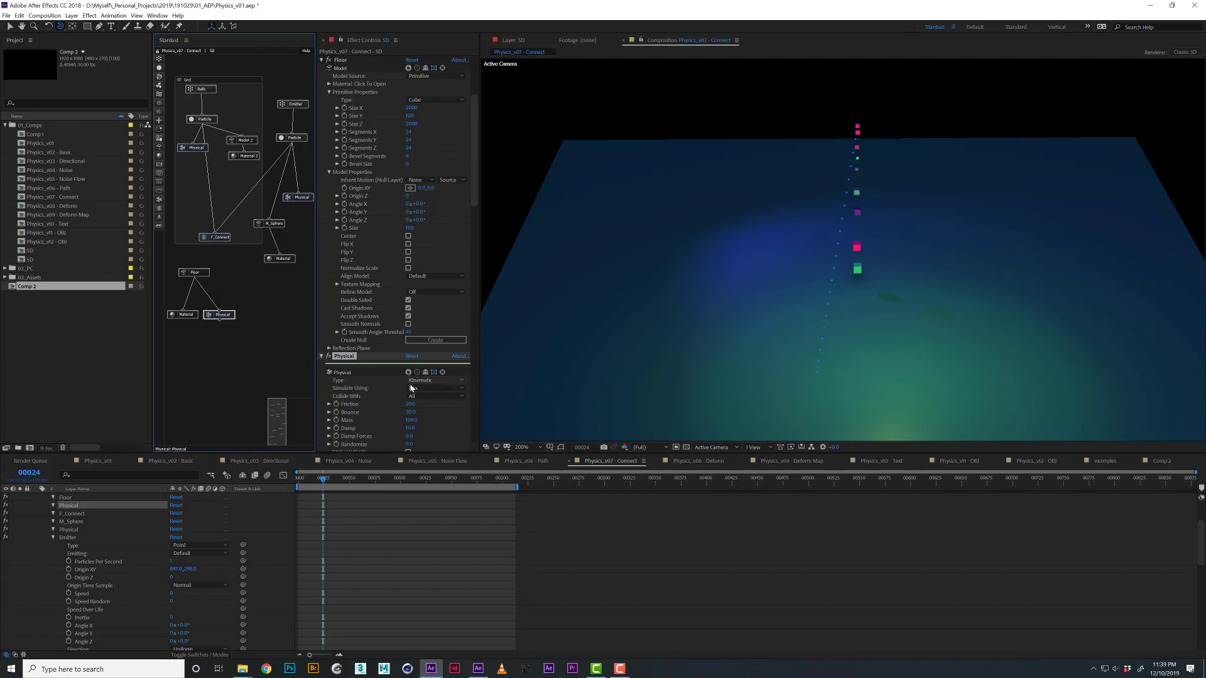
click(411, 388)
click(434, 418)
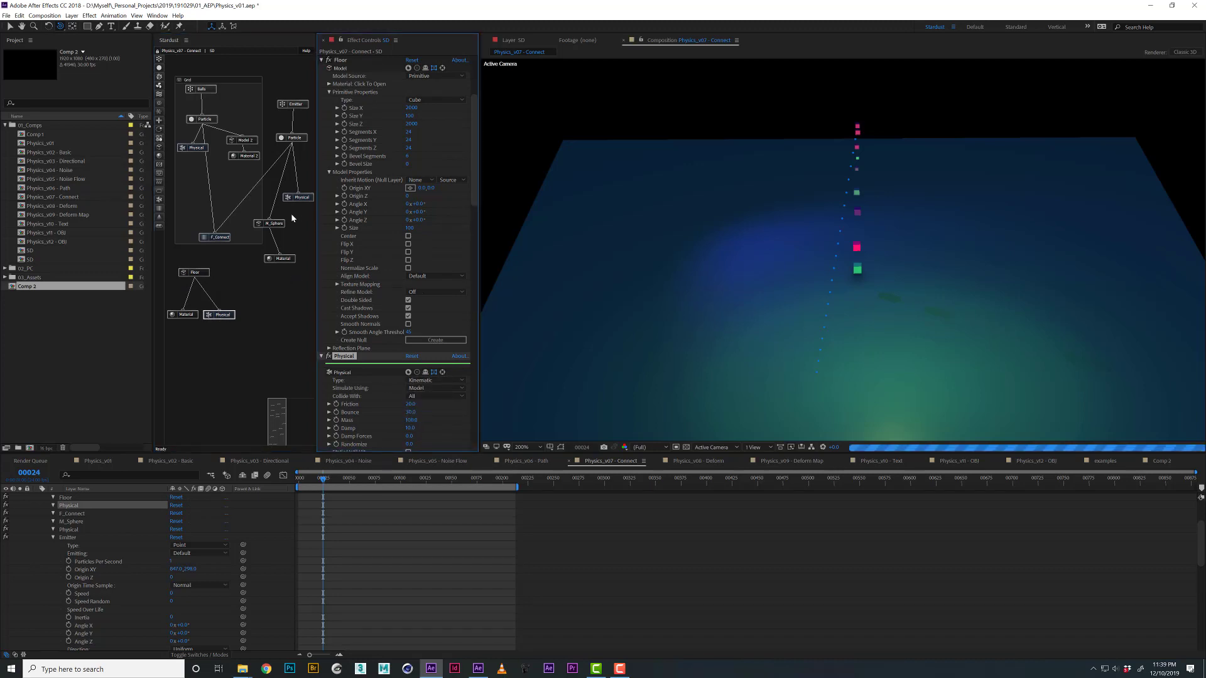
click(297, 141)
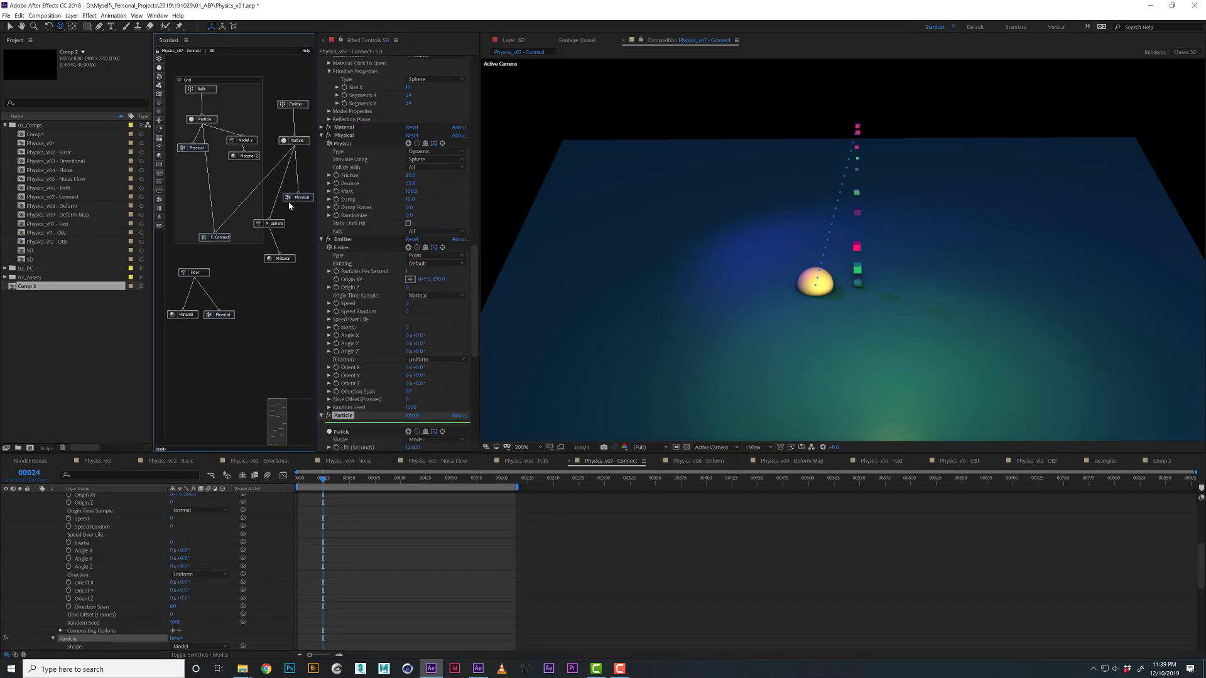
click(293, 198)
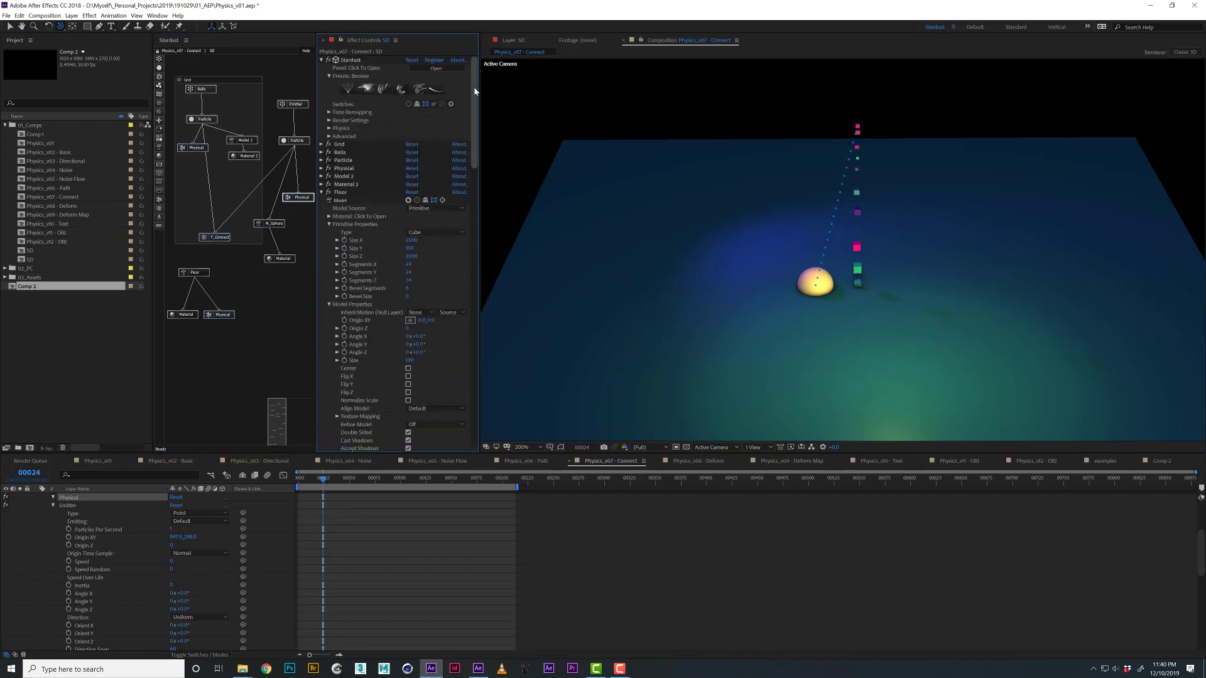
Try Very High Stardust Simulation Quality, then return it to High.
click(330, 128)
click(432, 161)
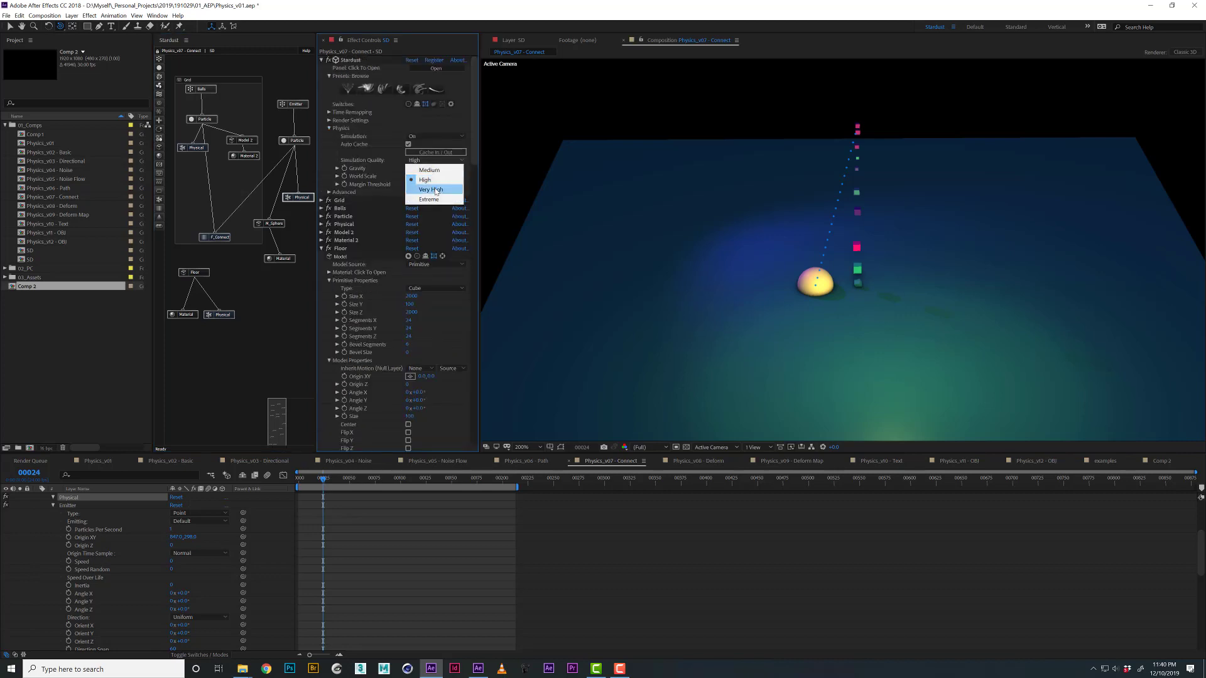
click(437, 191)
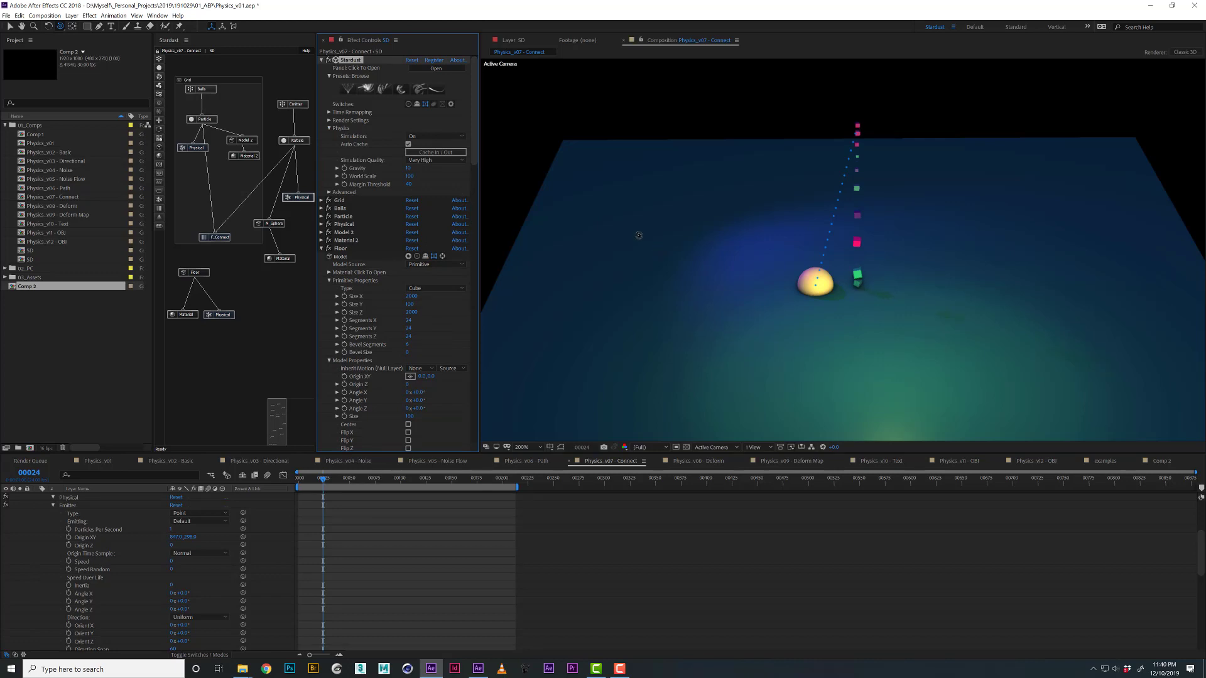
click(425, 161)
click(415, 182)
Review the M_Sphere settings and the Particle Size (Pixels) value.
click(267, 224)
scroll(386, 326, down, 10)
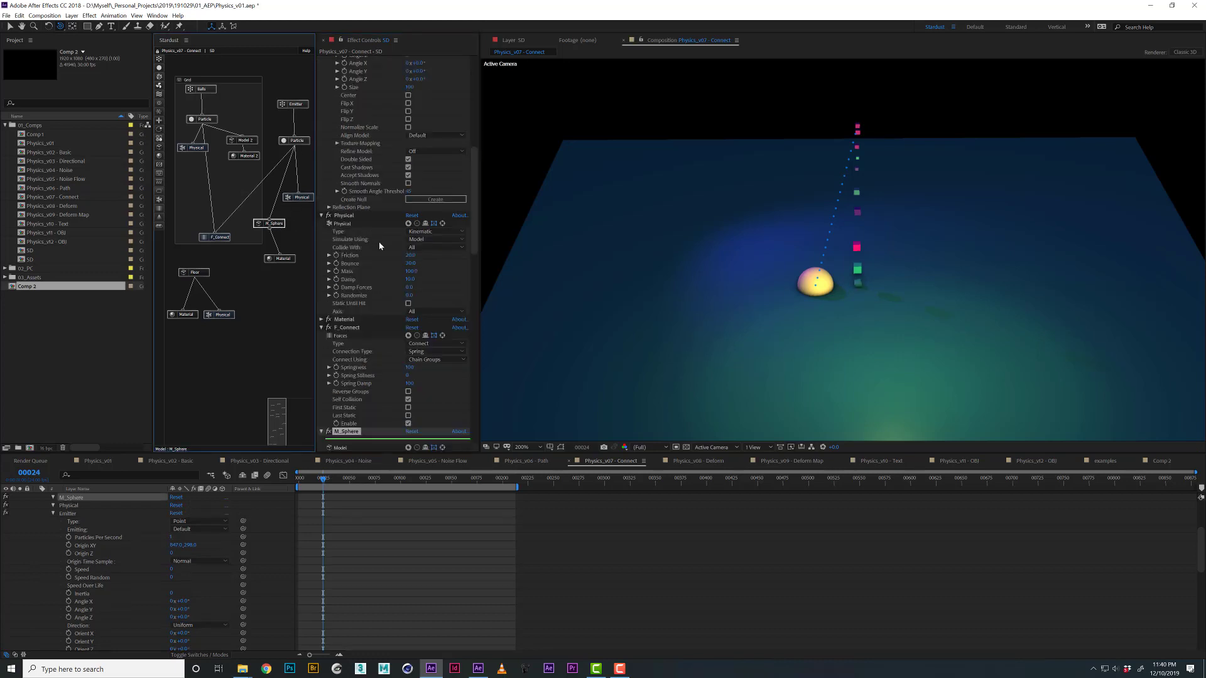
scroll(414, 348, down, 3)
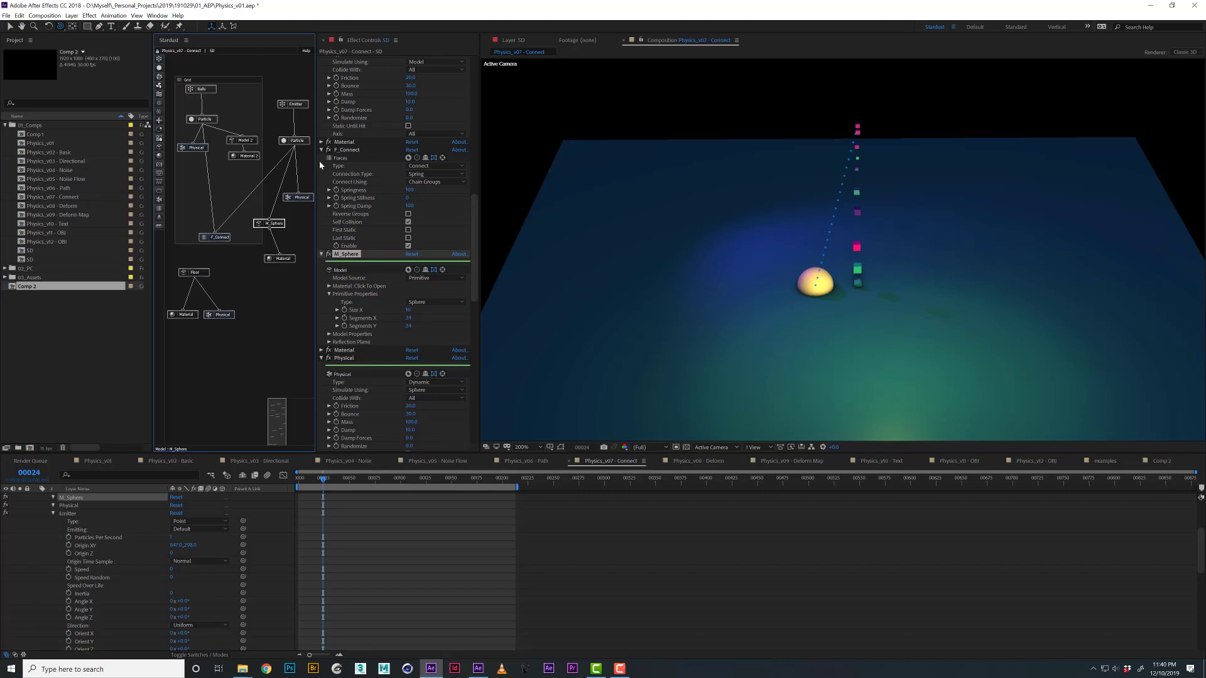
click(302, 142)
scroll(397, 153, down, 8)
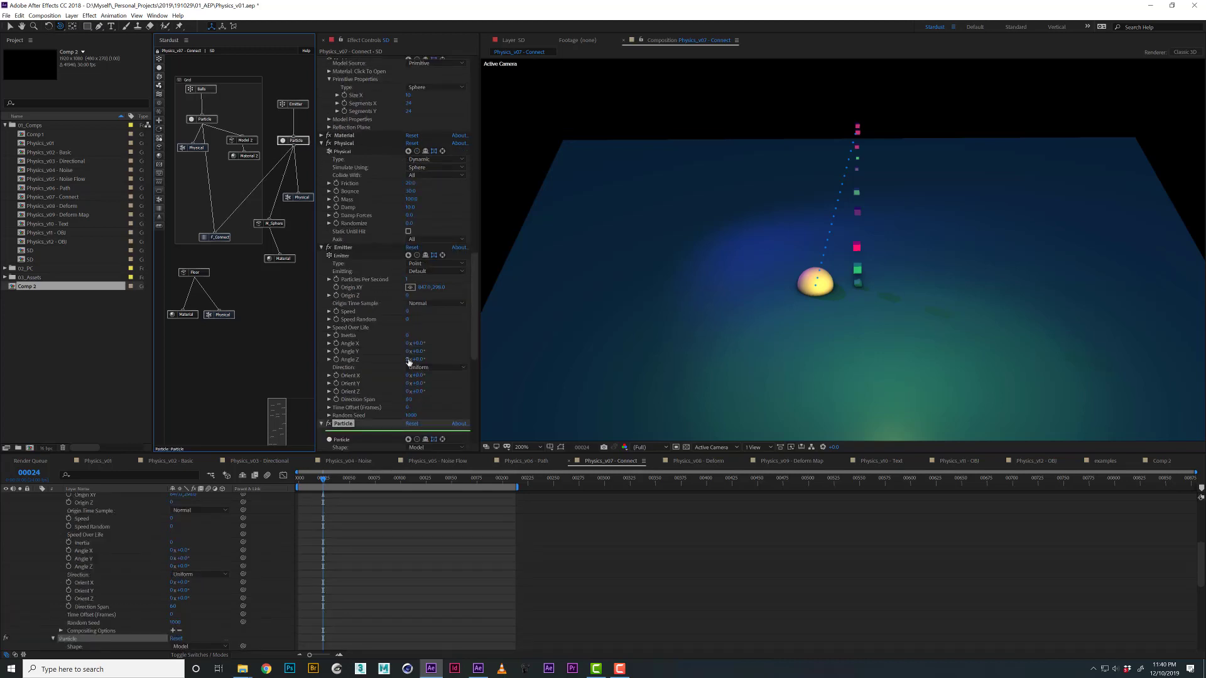
scroll(408, 363, down, 3)
click(408, 387)
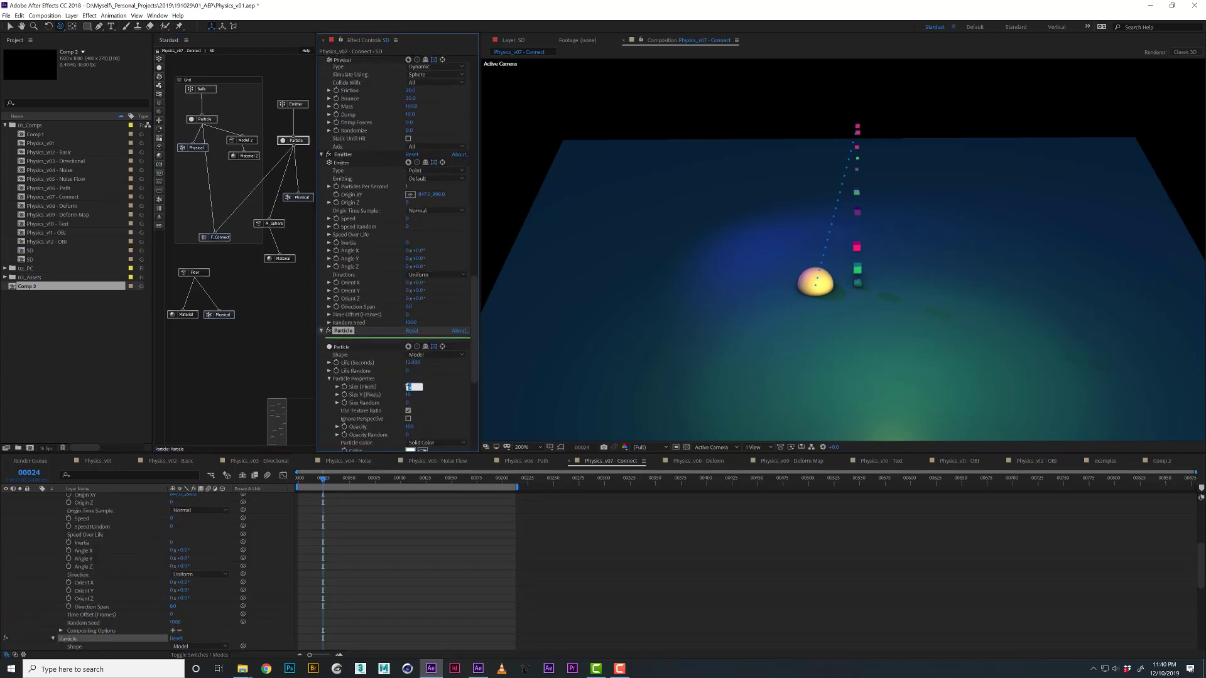
Set the M_Sphere Size X to 1 and recheck the particle Size (Pixels).
click(277, 225)
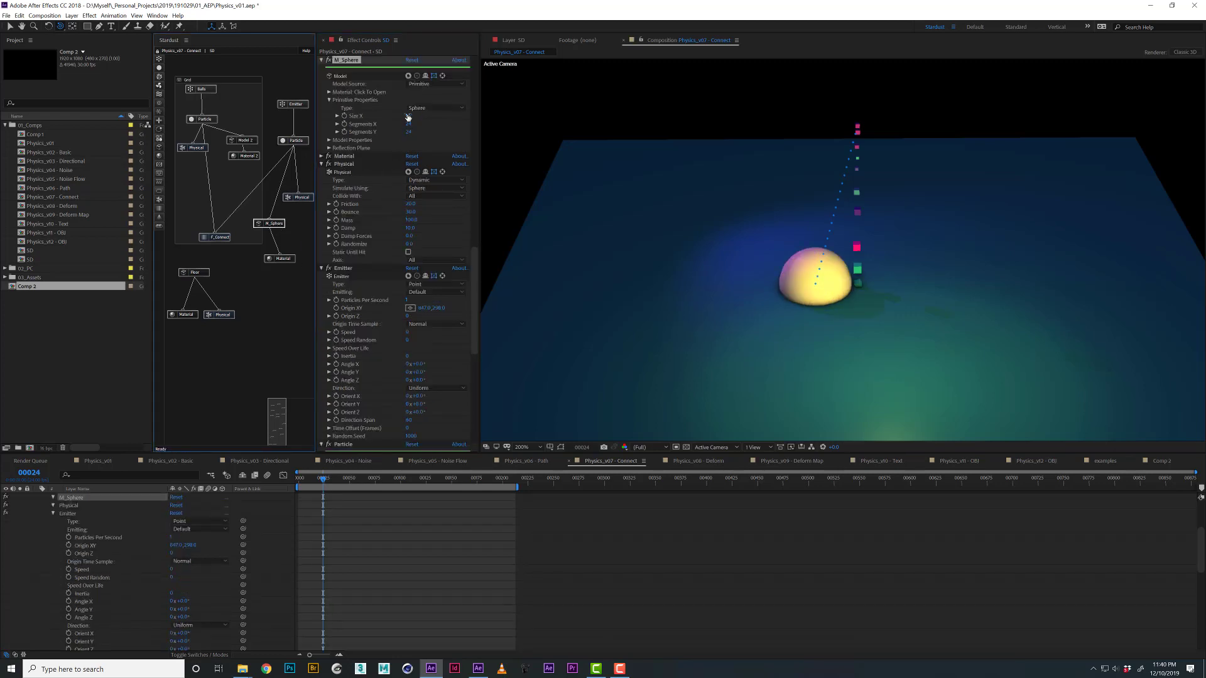
click(409, 116)
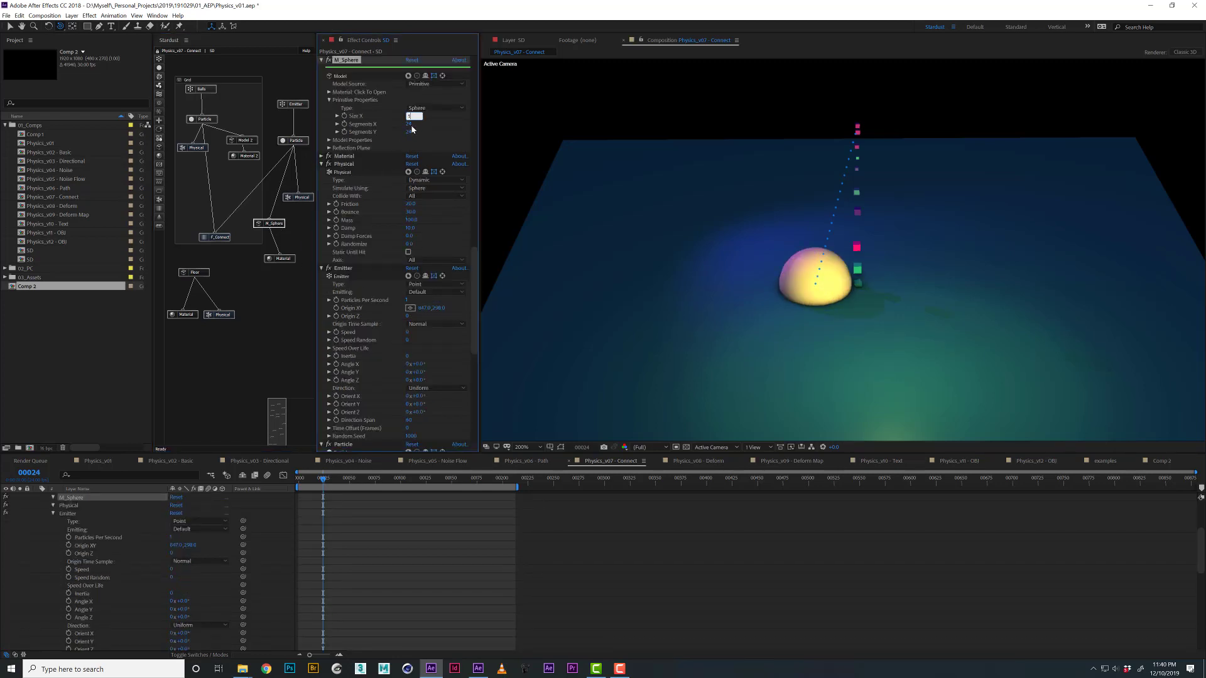
text(1)
key(Return)
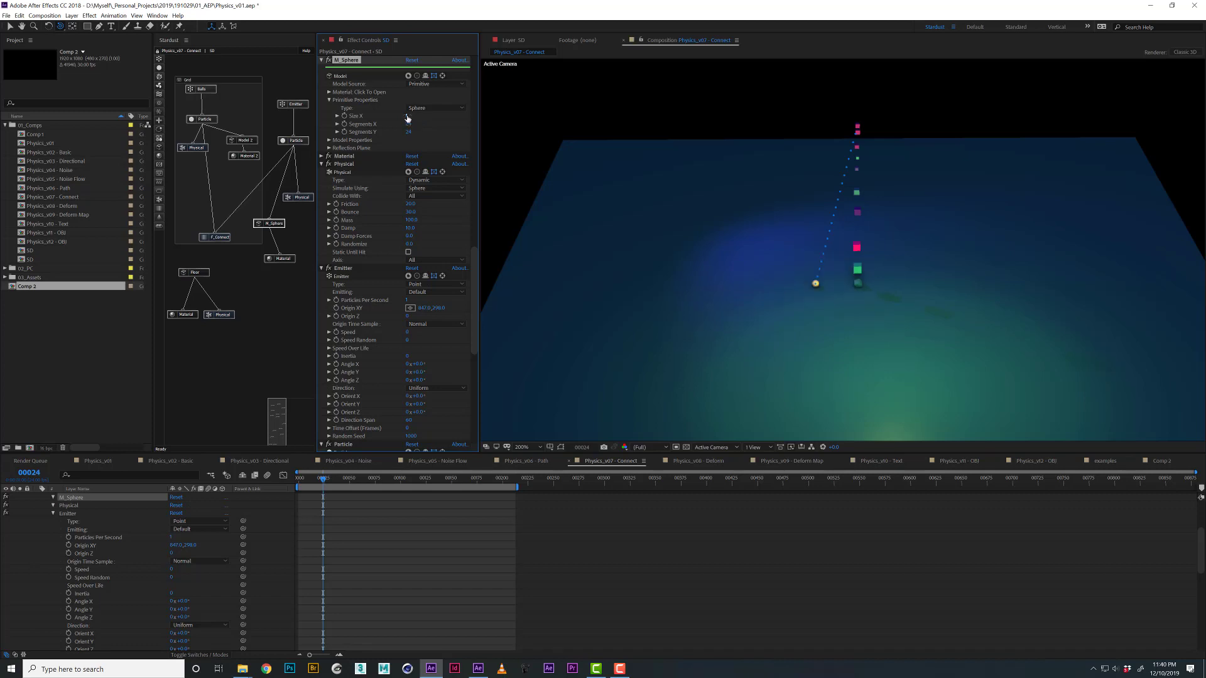
click(305, 140)
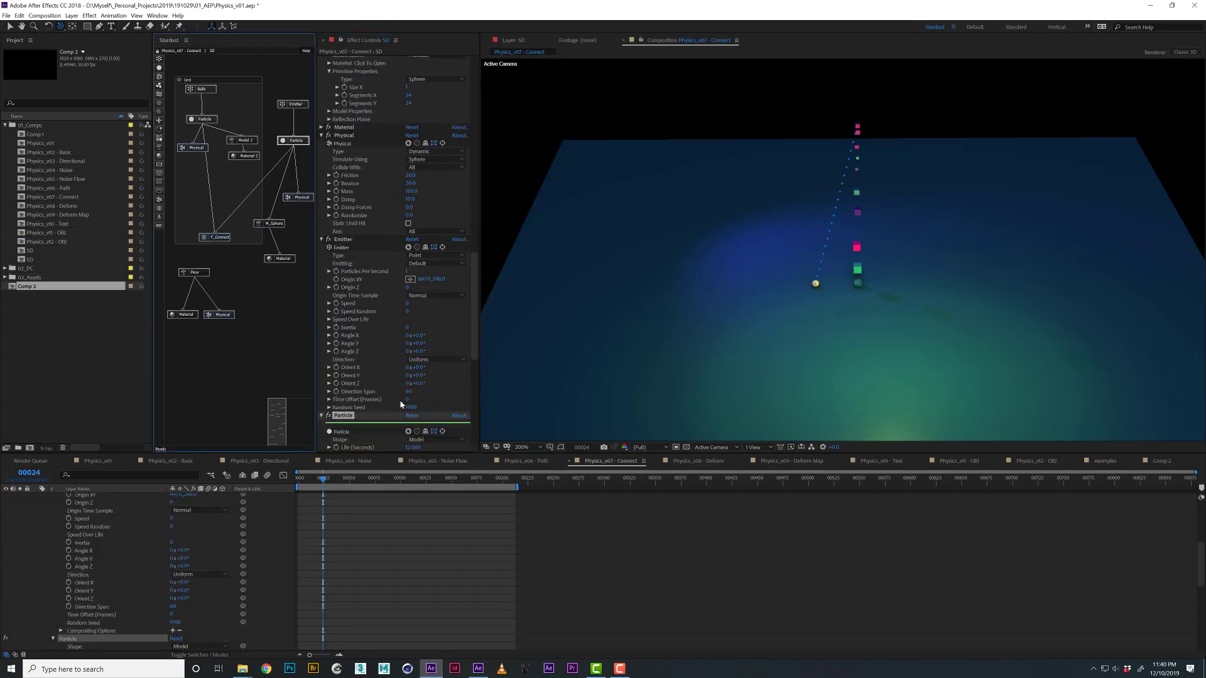
scroll(405, 406, down, 3)
click(409, 388)
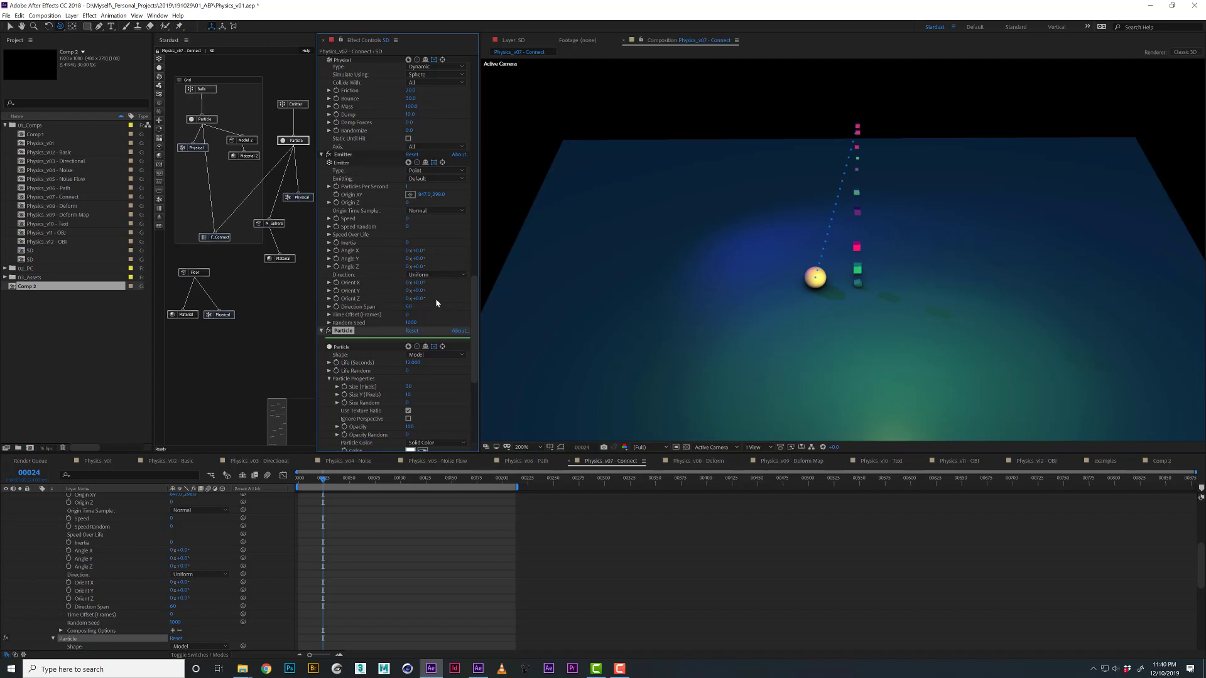
key(space)
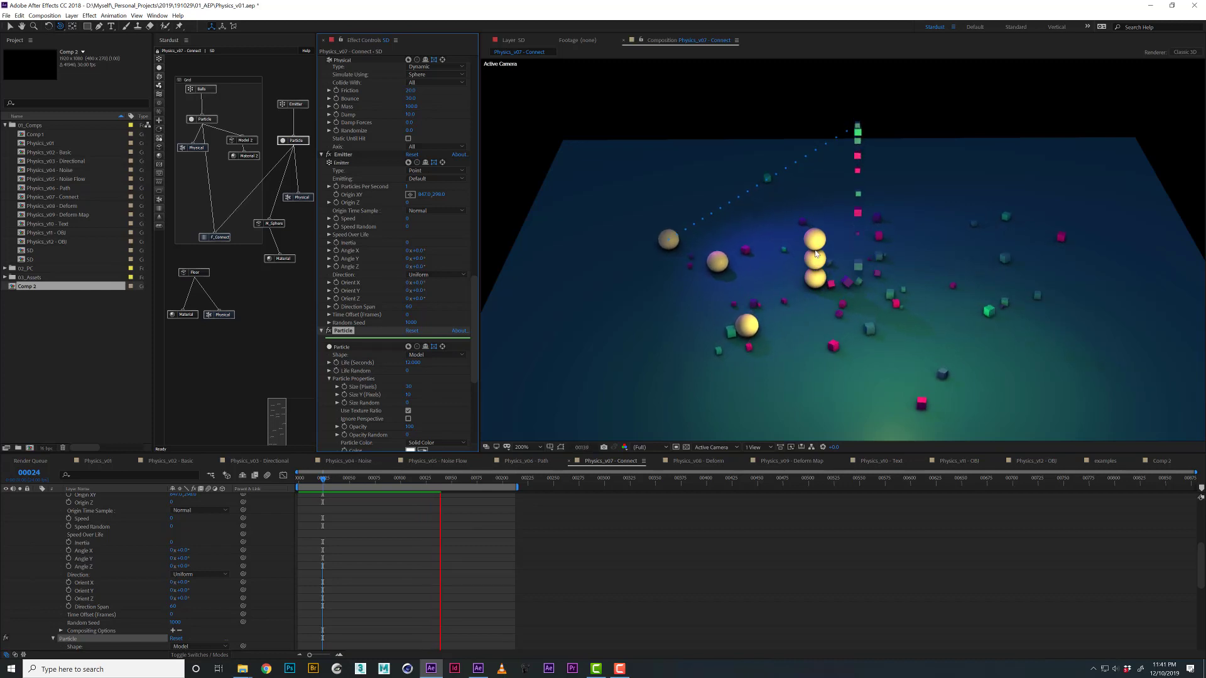
click(299, 200)
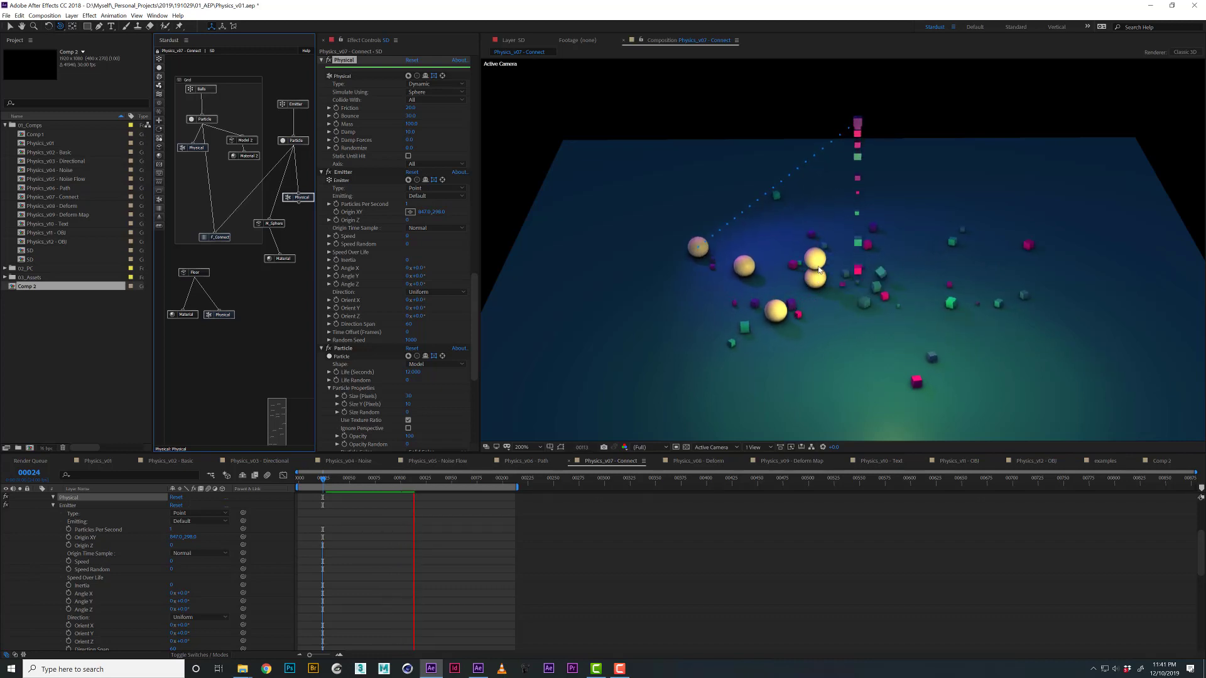
key(space)
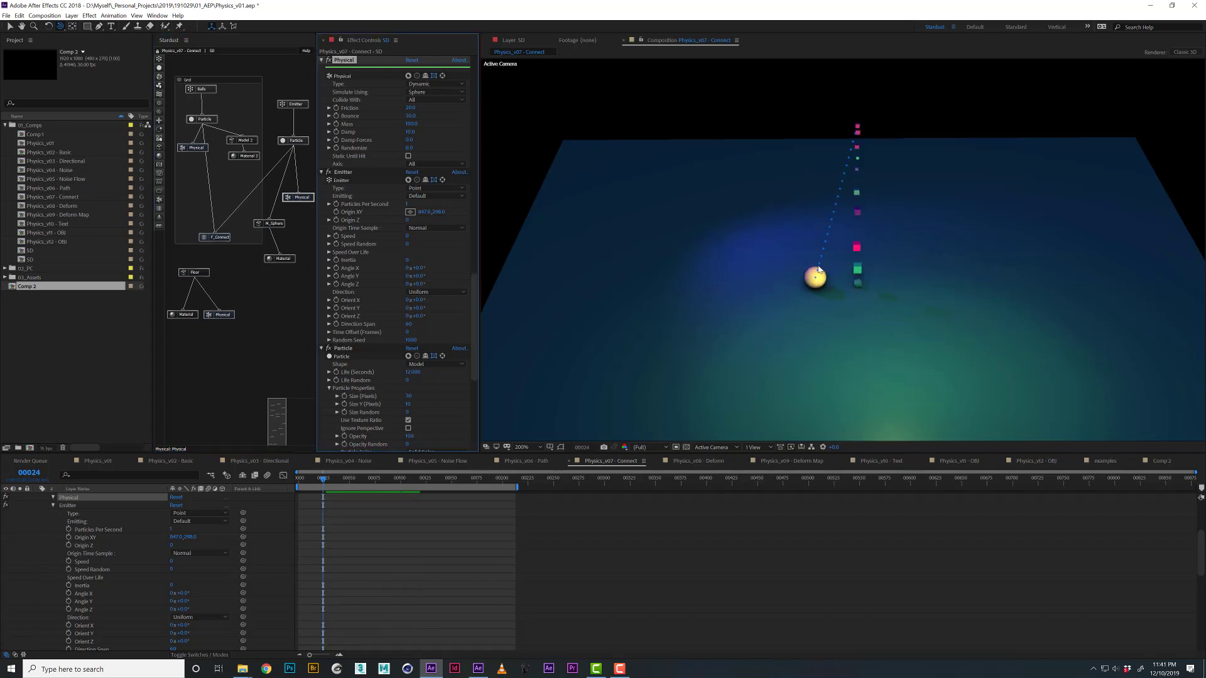
key(space)
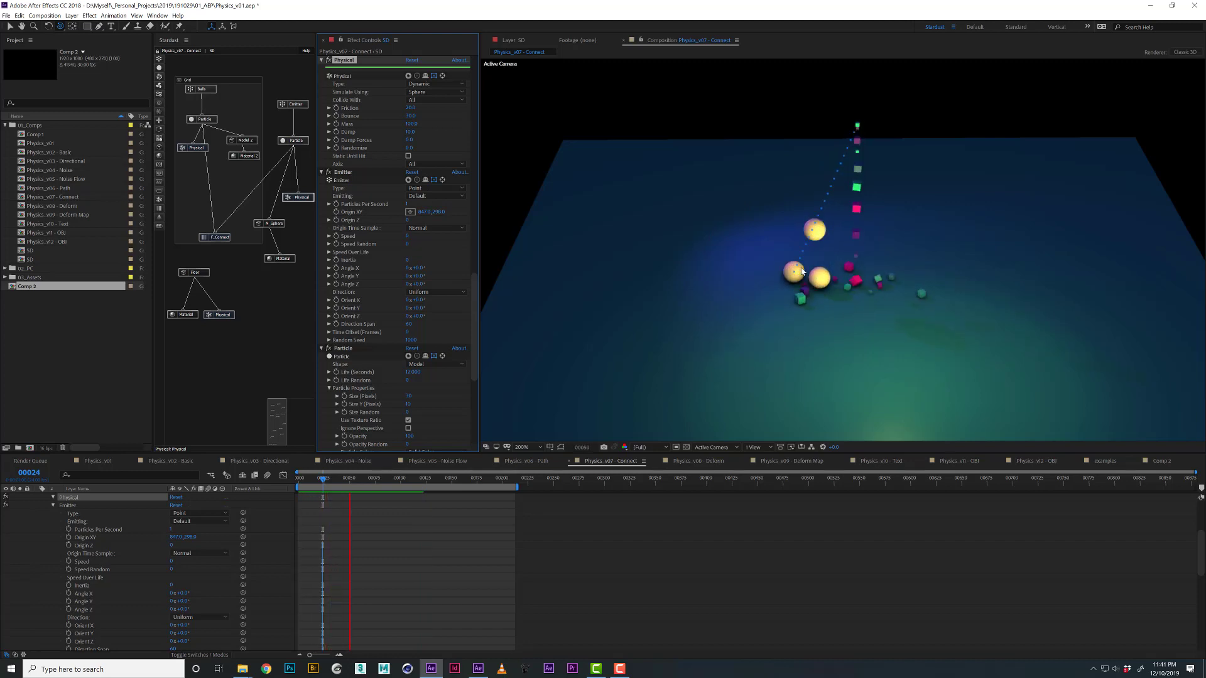
key(space)
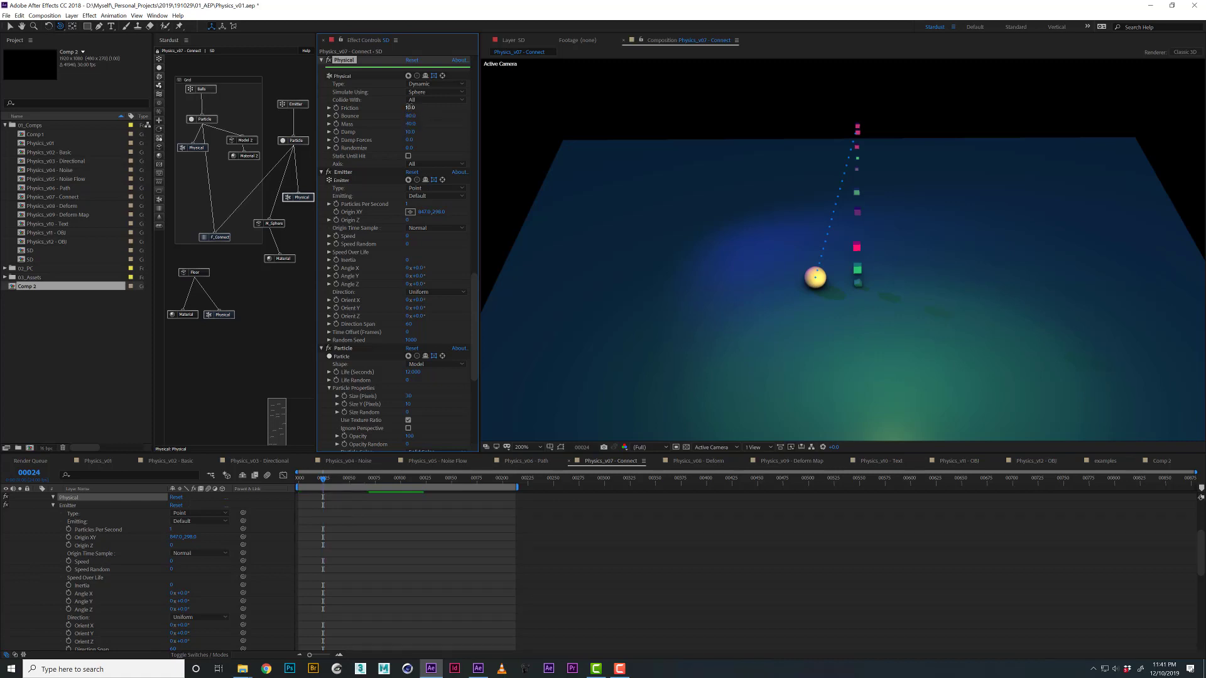
Replay the preview and set the particles' Size Random to 25.
key(space)
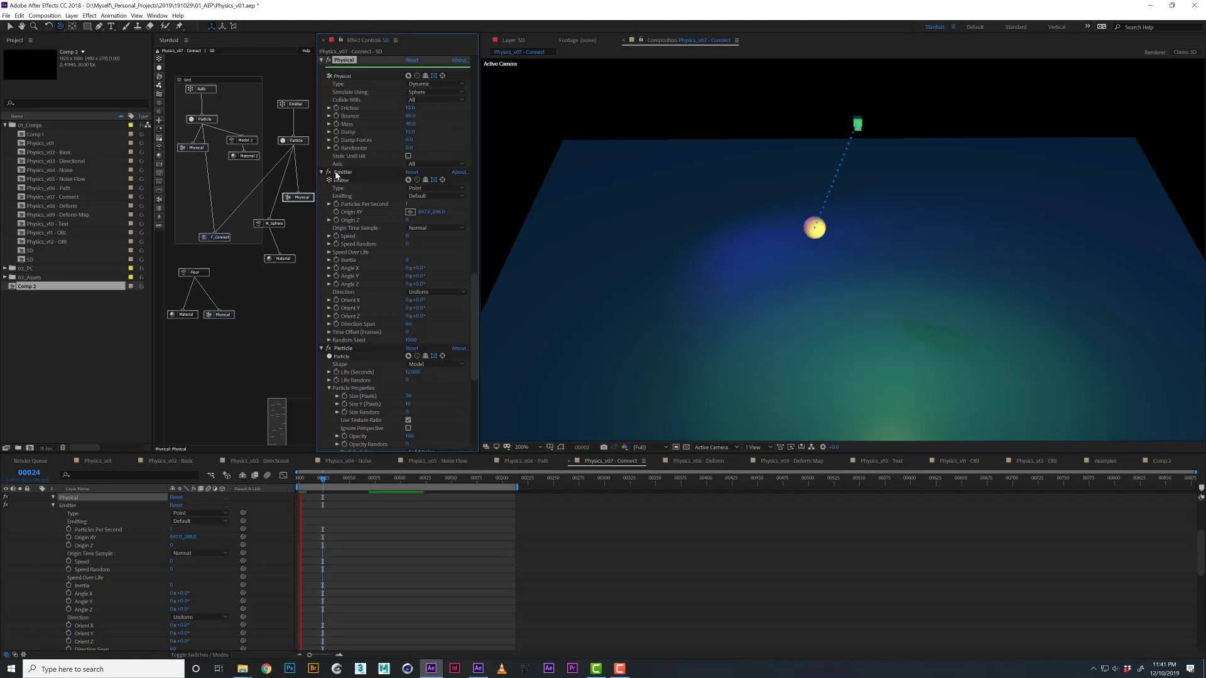
click(303, 141)
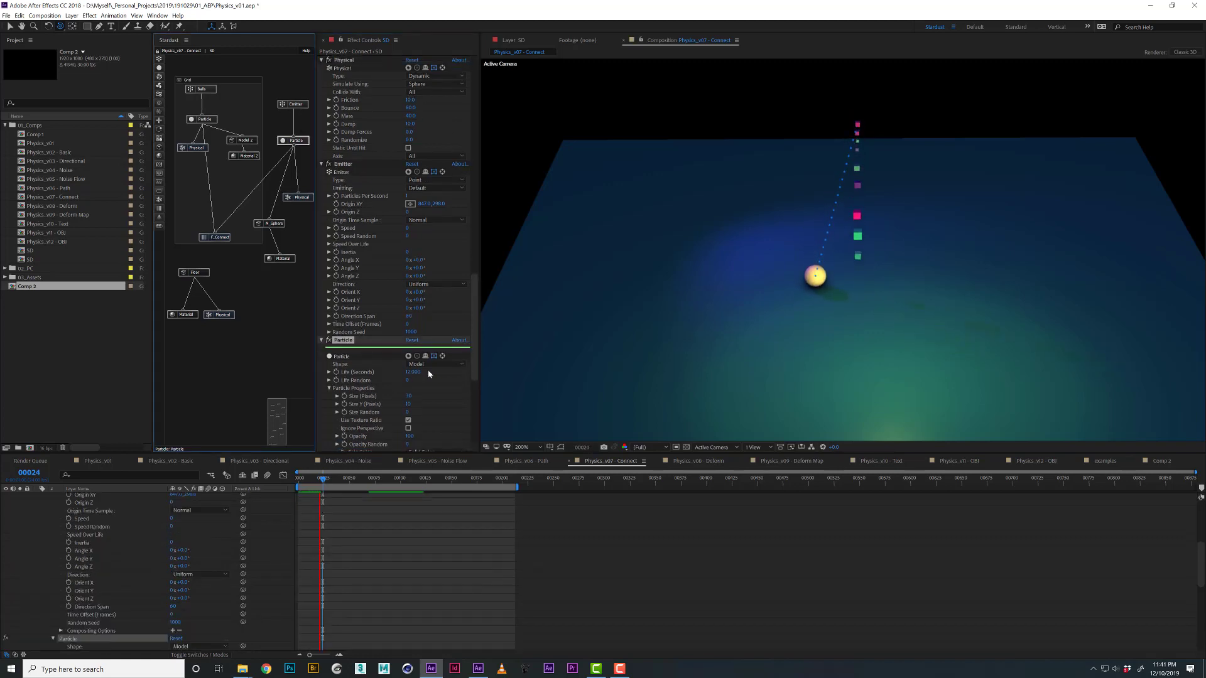
click(412, 412)
text(25)
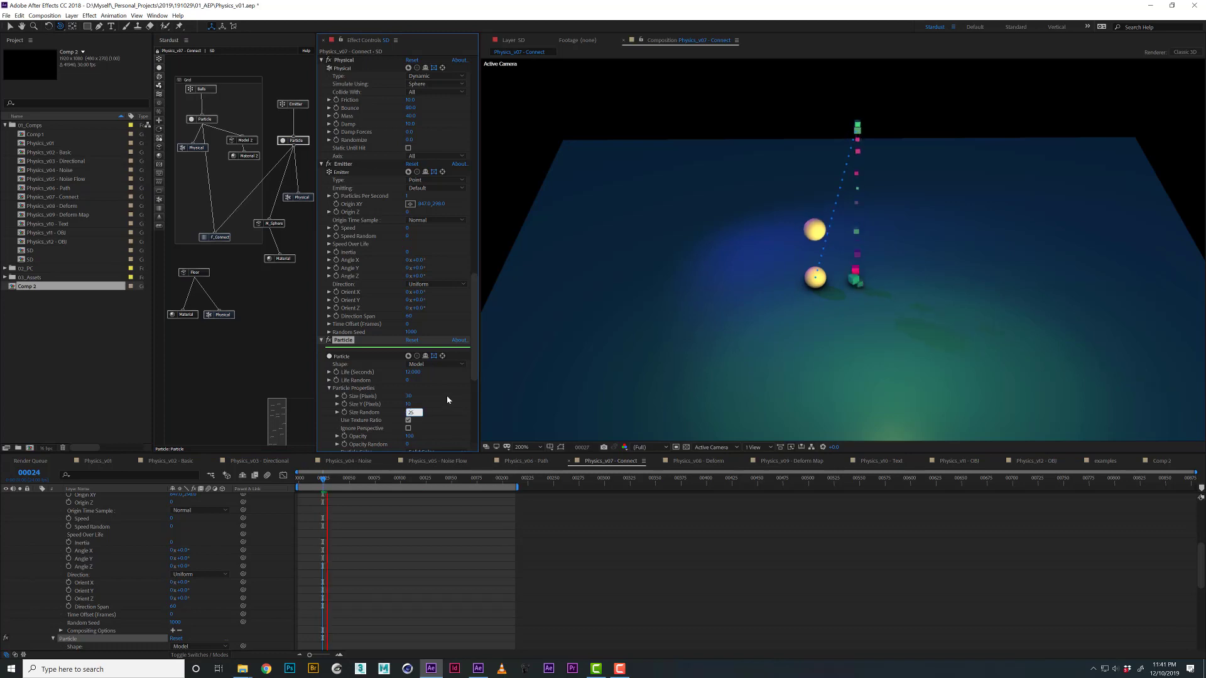
key(Return)
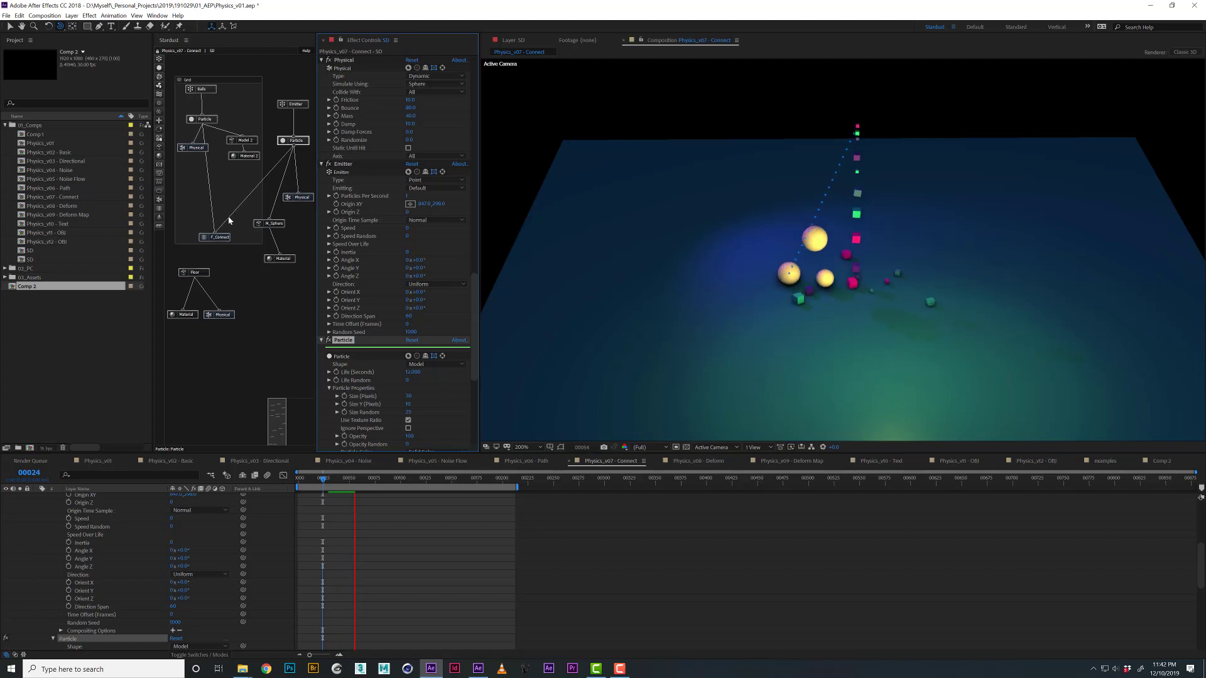
click(205, 239)
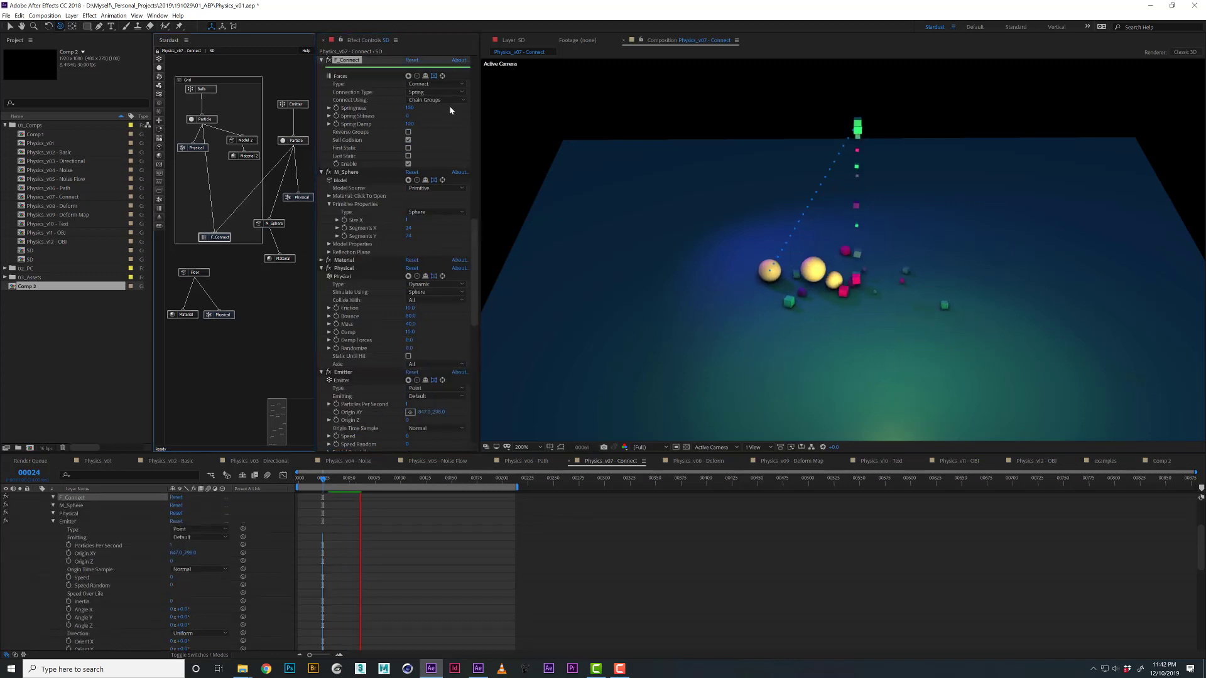
Change F_Connect's Connect Using from Chain Groups to Groups and stop the preview.
click(439, 100)
click(438, 123)
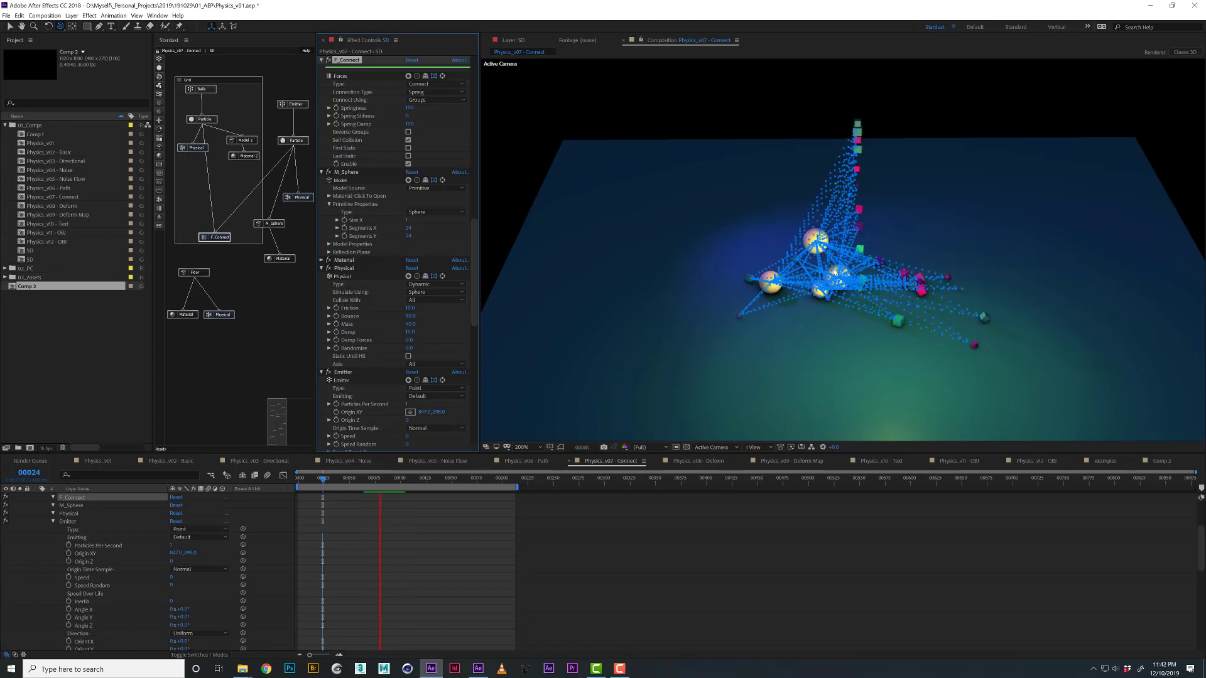
key(space)
key(space)
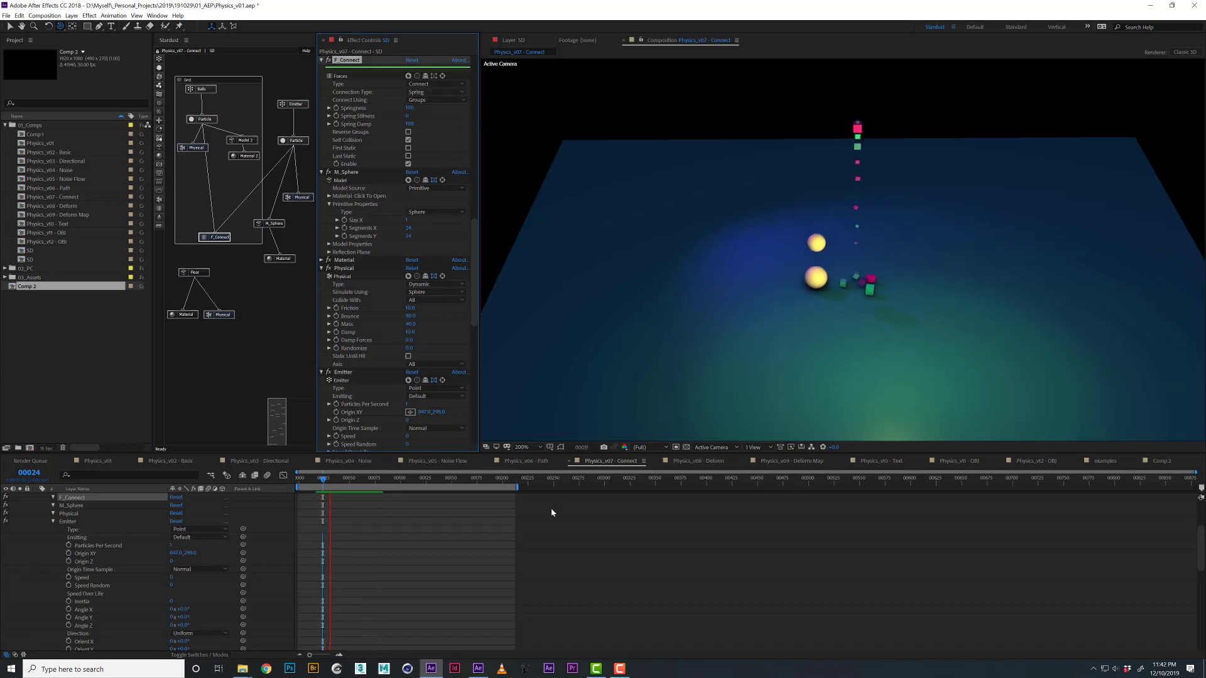
click(478, 669)
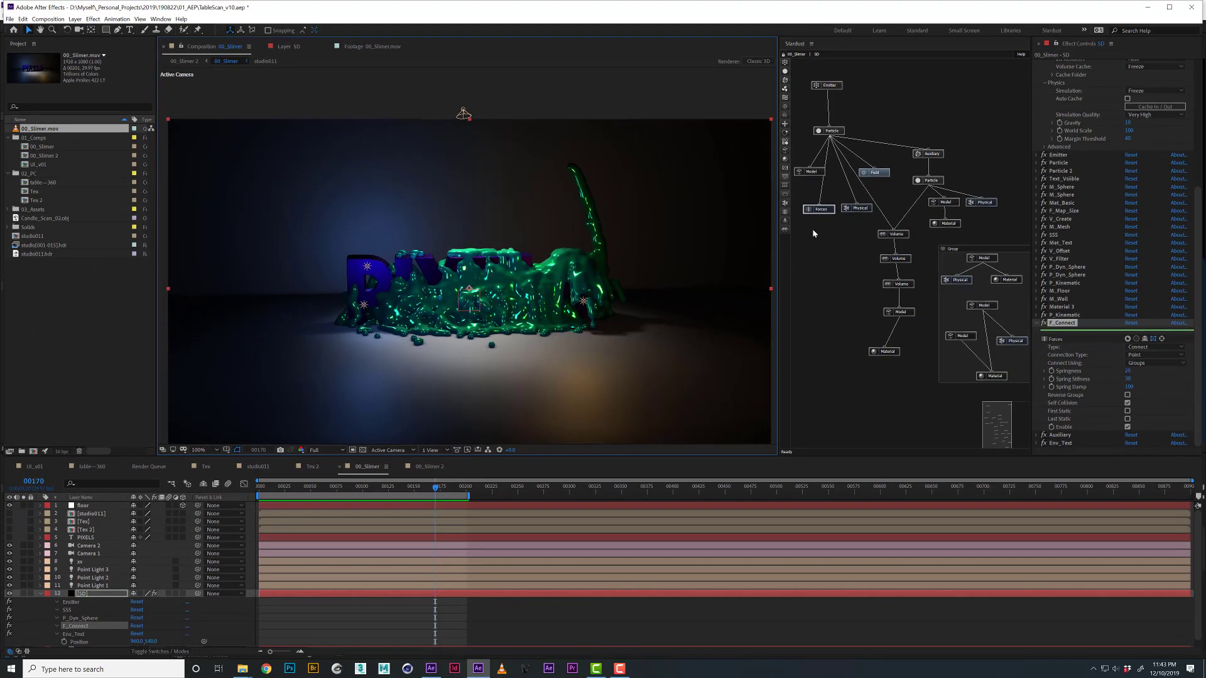
Nudge the Forces node slightly in the TableScan_v10 node graph.
drag(828, 213, 826, 216)
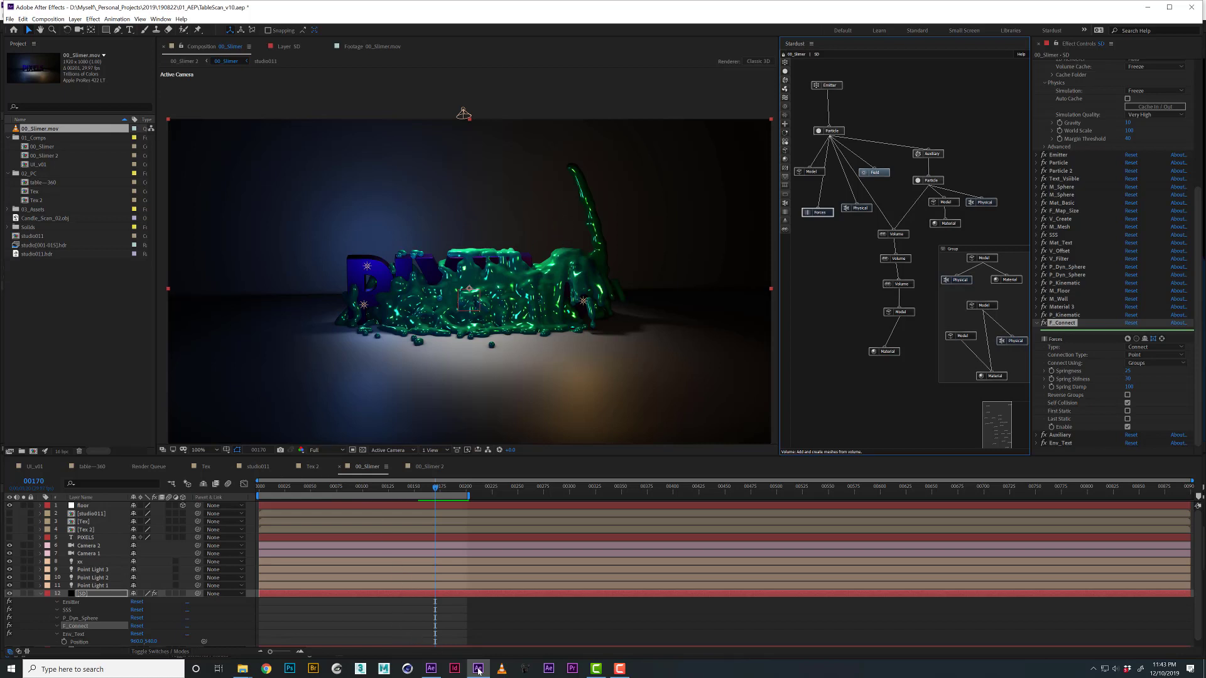
Back in the Physics project, set F_Connect's Connection Type to Point and preview it.
click(430, 670)
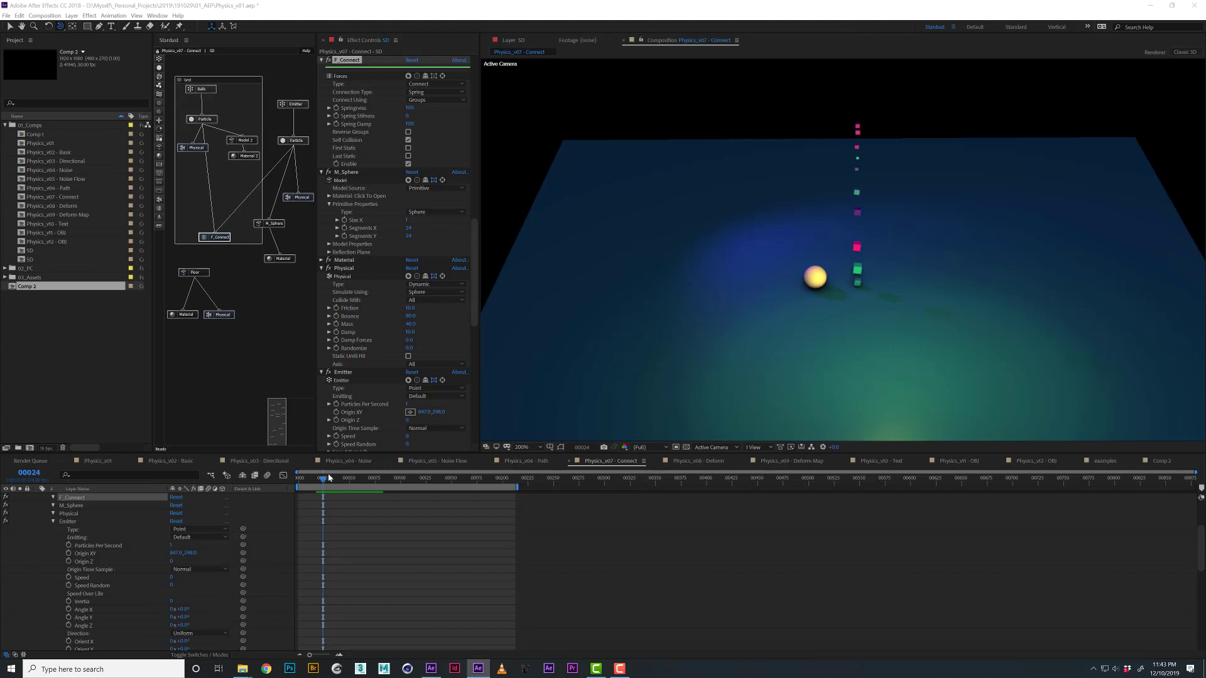
click(272, 168)
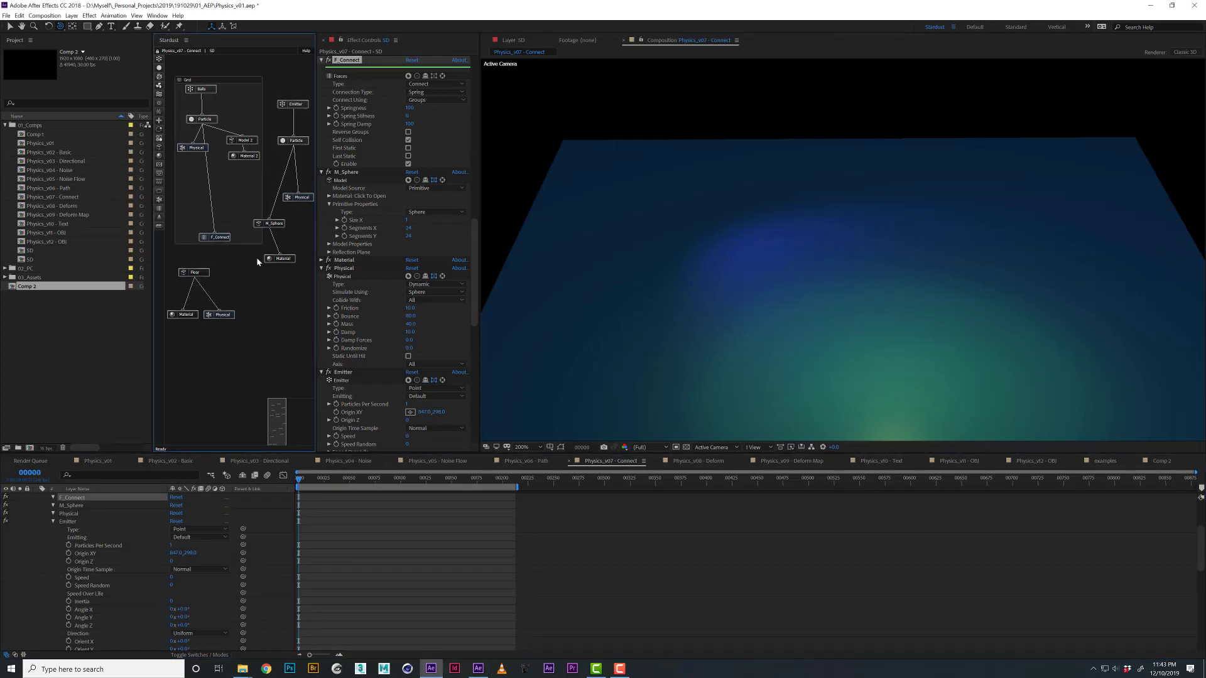
click(429, 92)
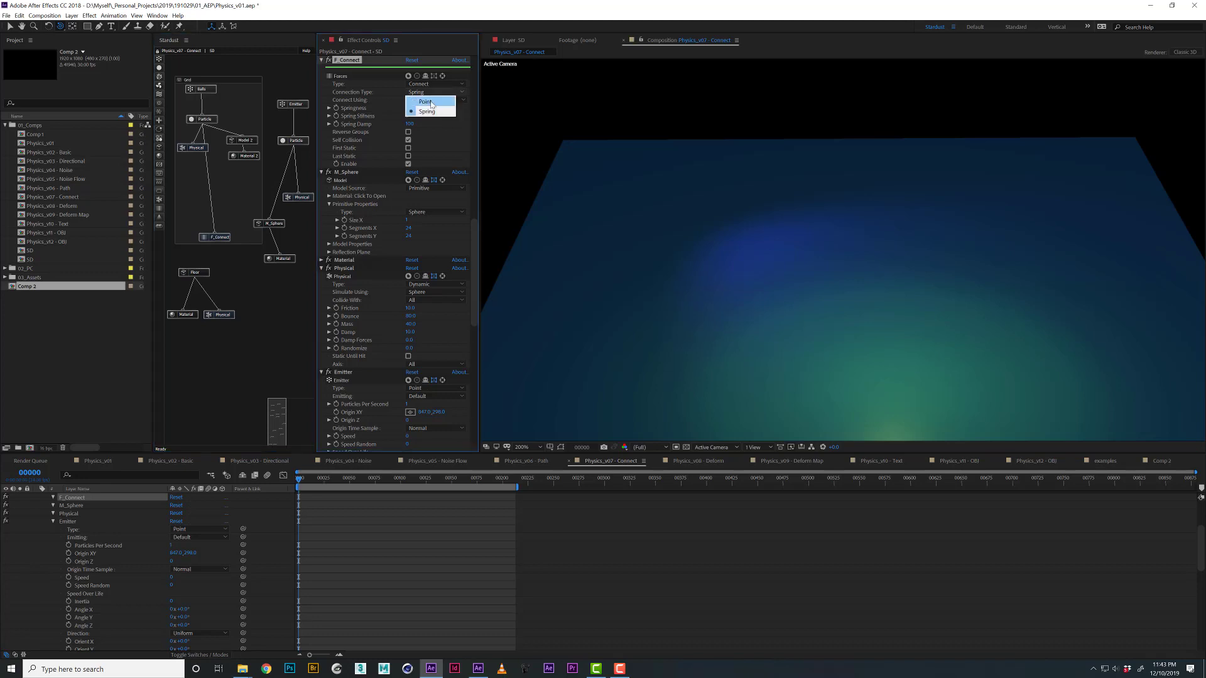
click(431, 102)
key(space)
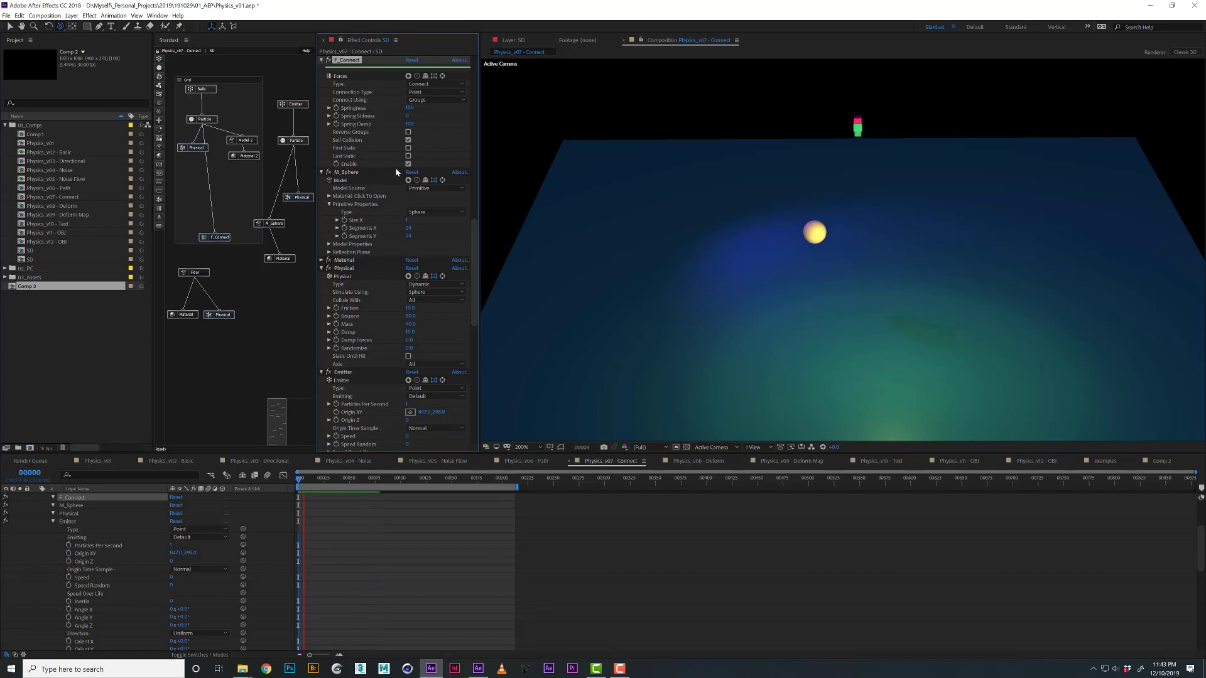
key(space)
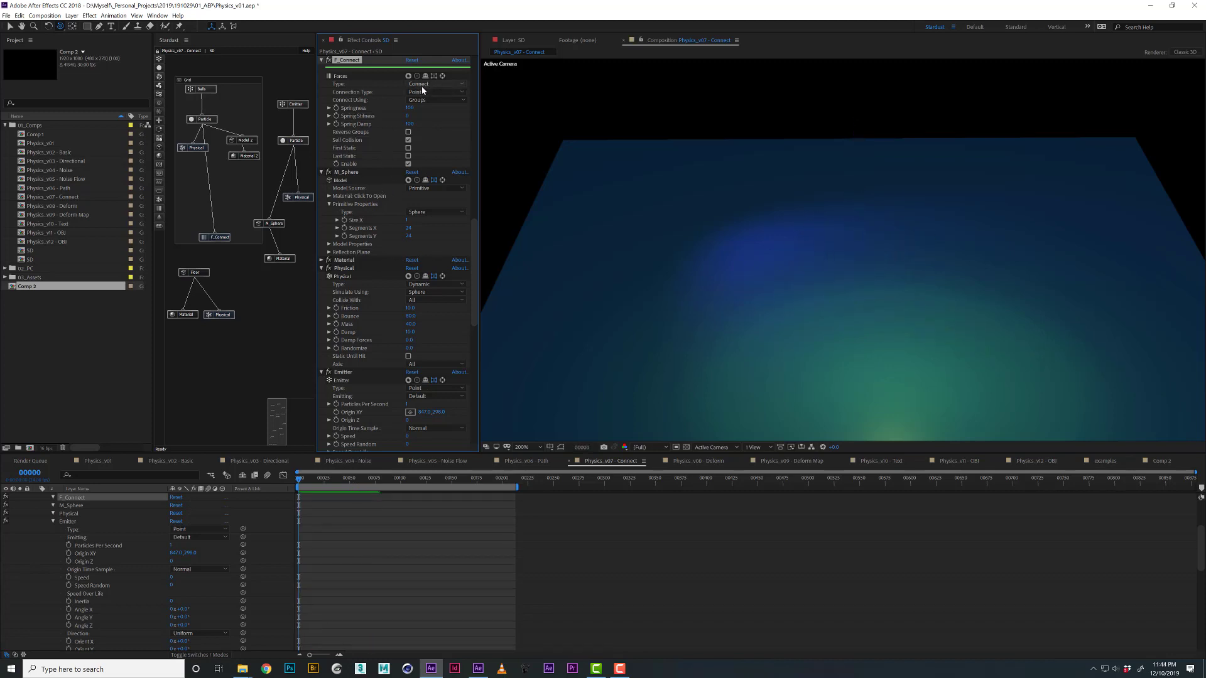
Keep the force type as Connect and move F_Connect into the Grid group.
click(422, 92)
click(424, 95)
click(425, 93)
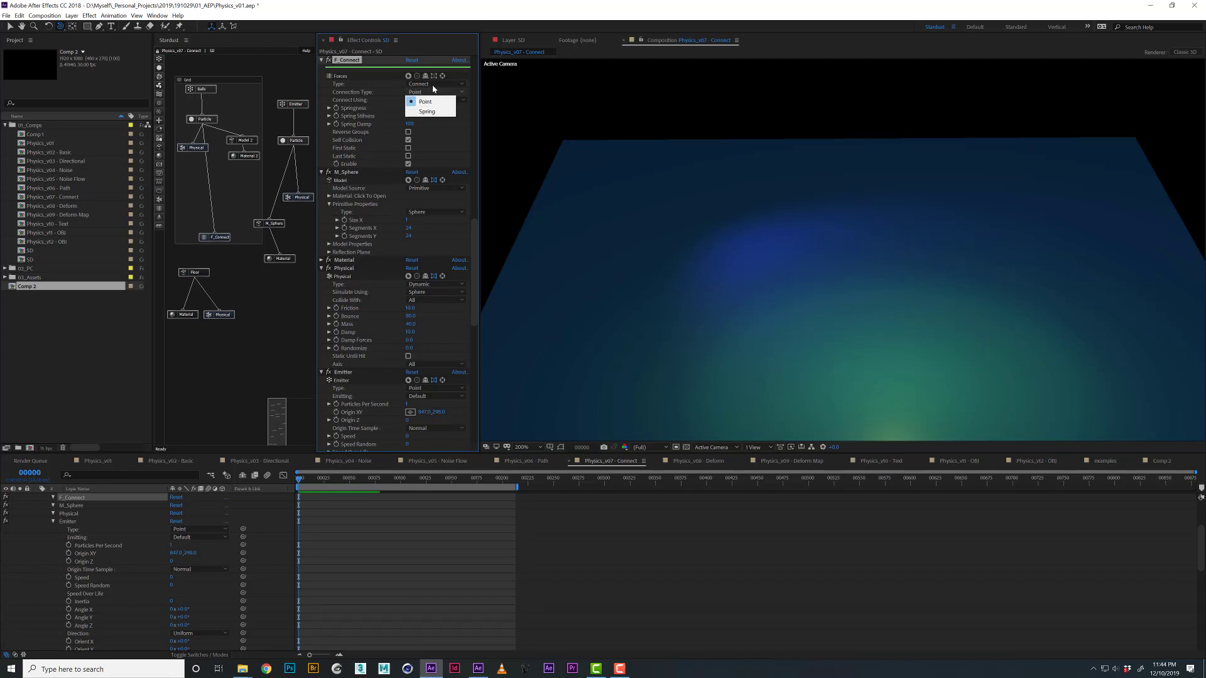
click(433, 84)
click(368, 95)
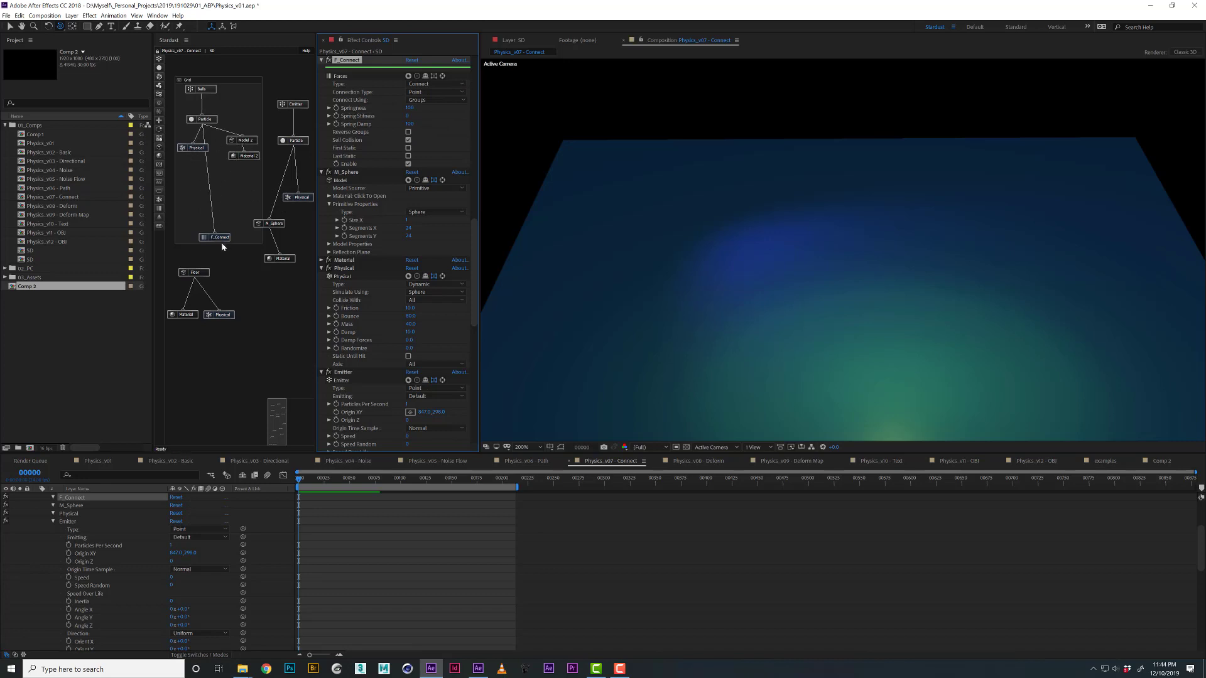
drag(207, 243, 210, 218)
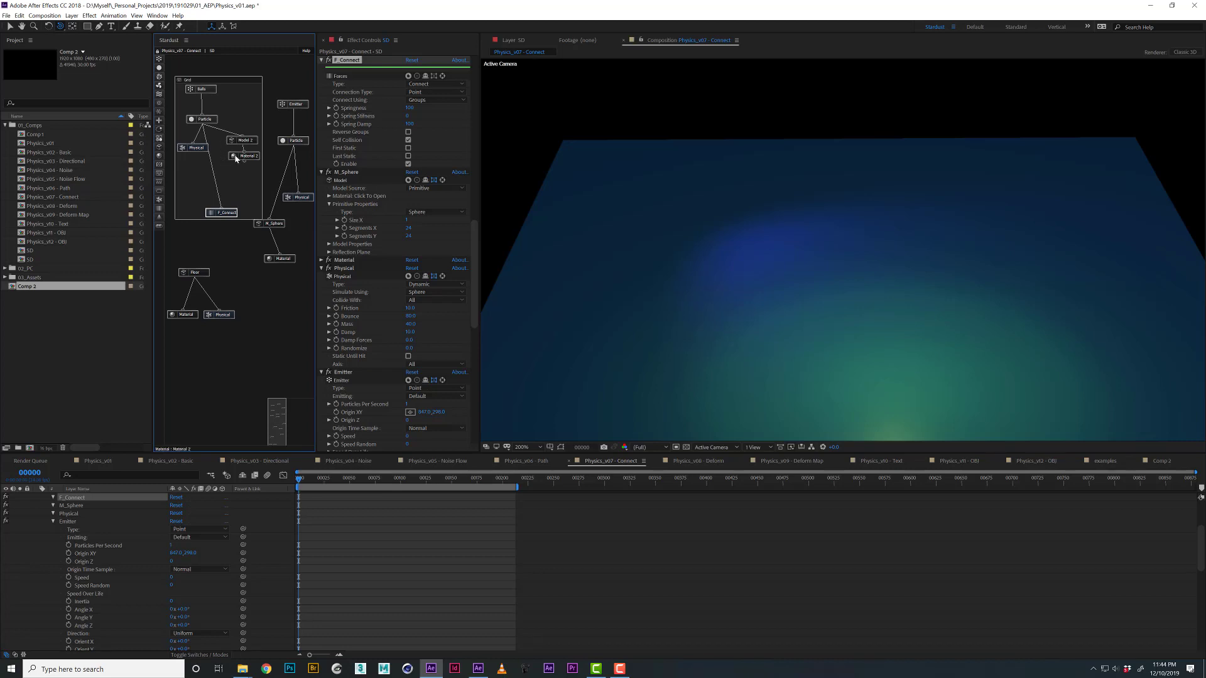
In Physics_v08 - Deform, inspect the Floor and Deform nodes, then play and stop the preview.
click(684, 464)
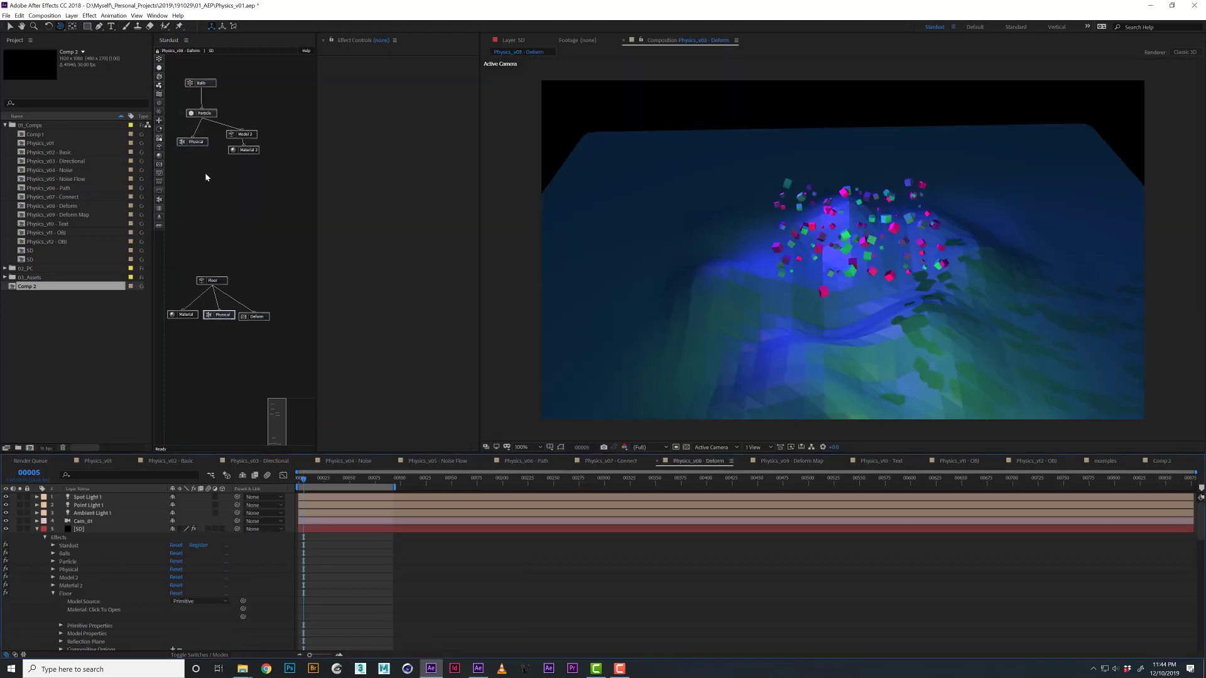
drag(198, 283, 203, 272)
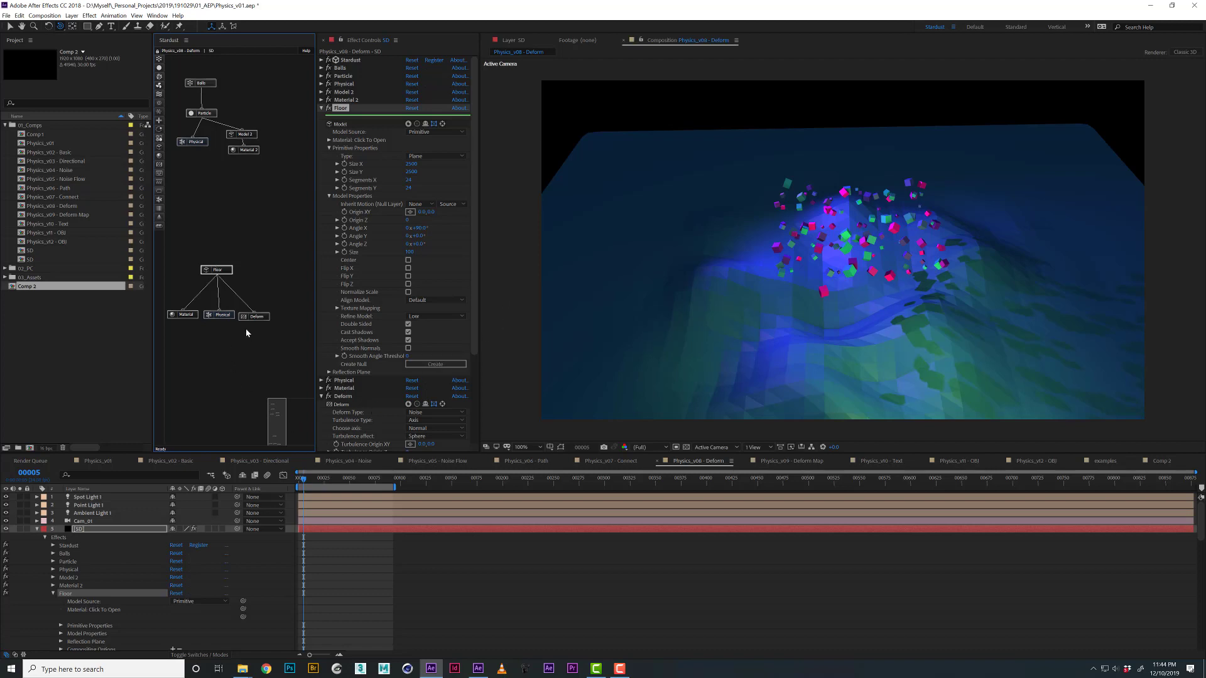
drag(249, 317, 256, 314)
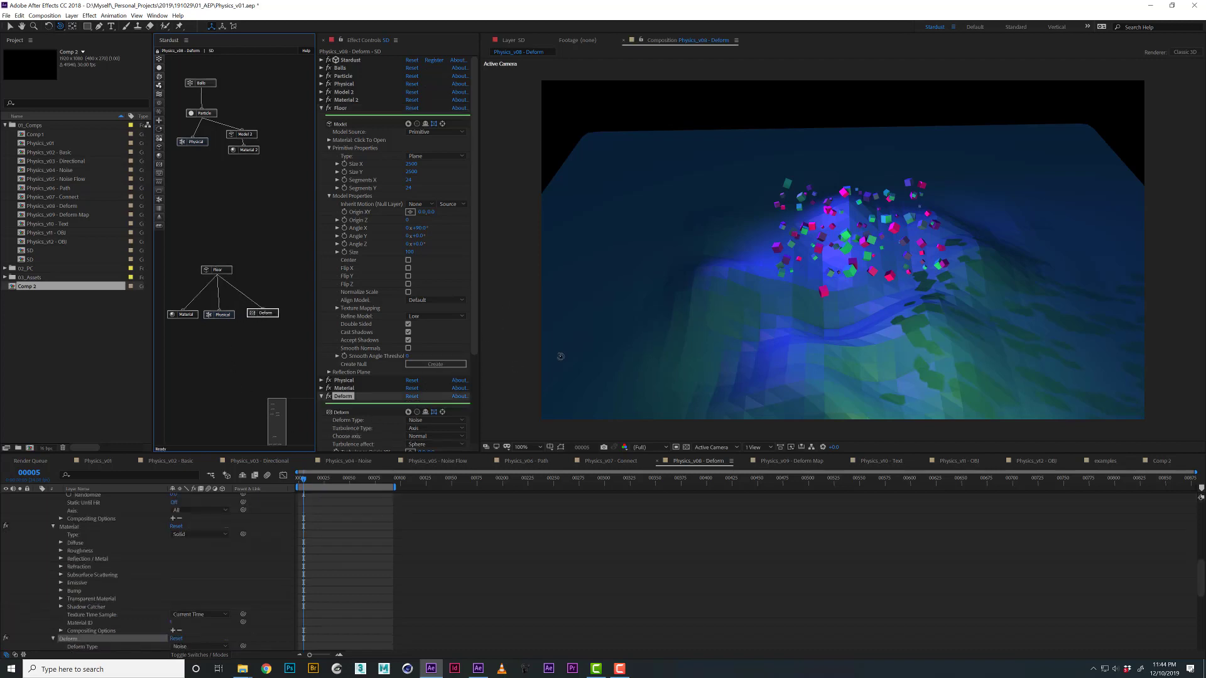
key(space)
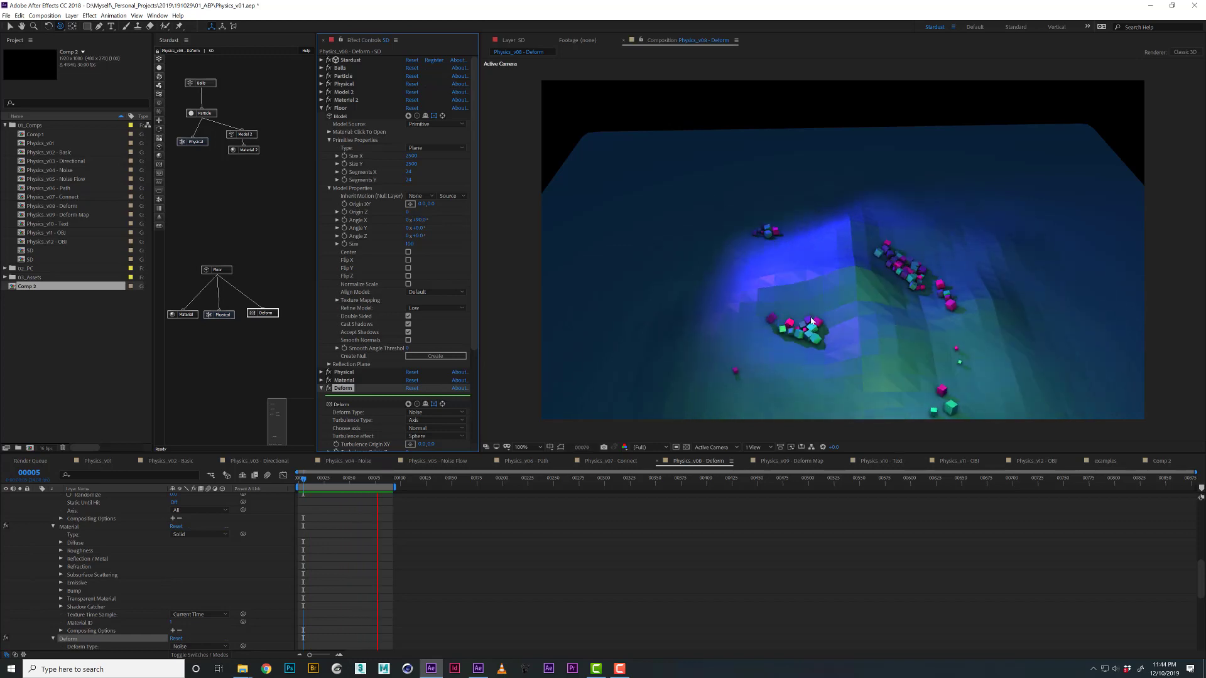
key(space)
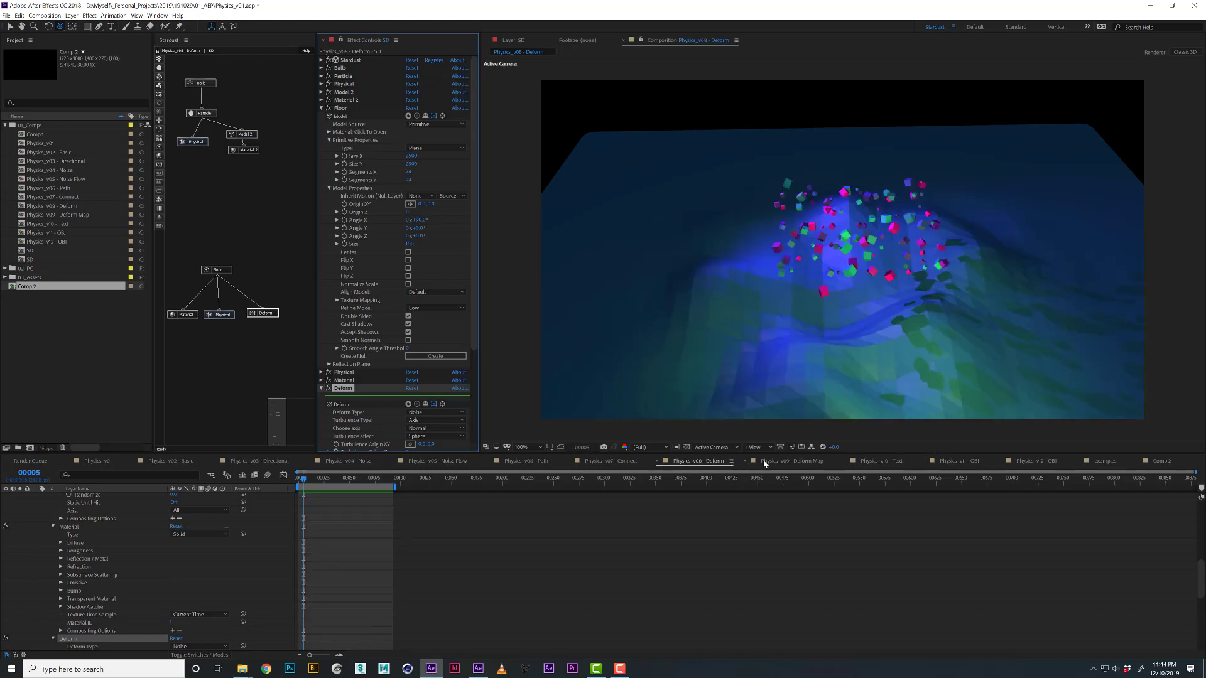
Switch to Physics_v09 - Deform Map, show its Maps-type Deform settings, and rewind to frame 1.
click(775, 464)
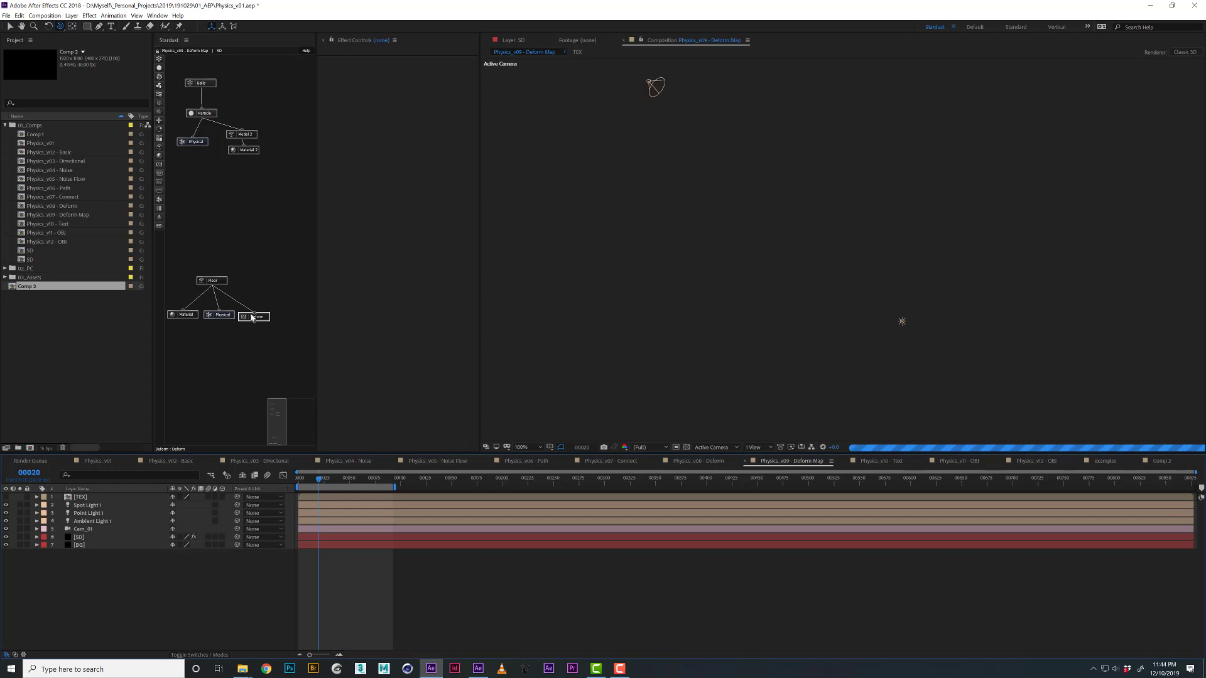
click(251, 317)
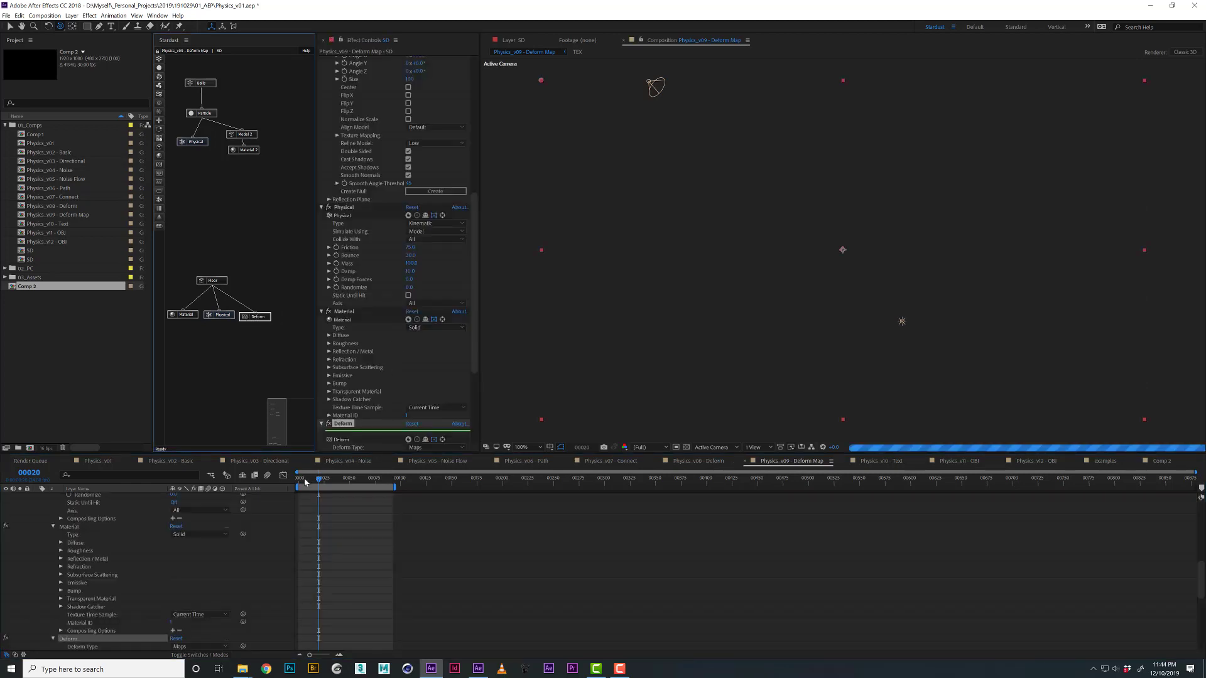
click(300, 479)
scroll(382, 389, down, 5)
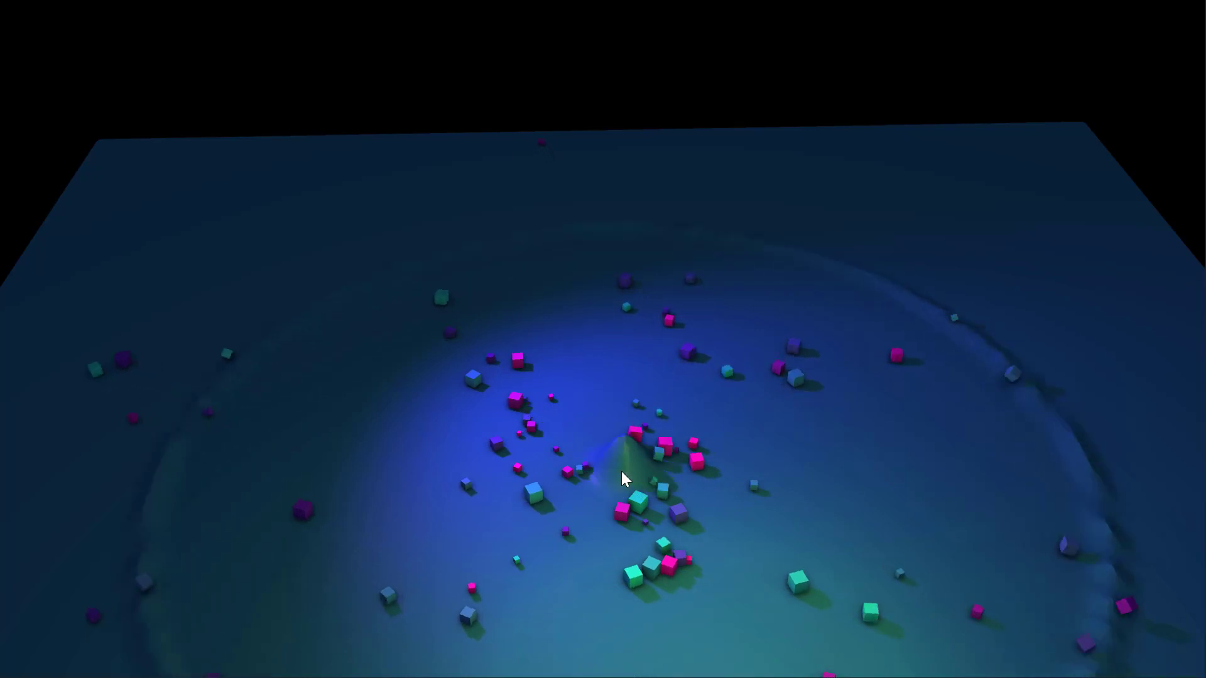
Drag in the viewer during preview to punch a large crater into the floor, then stop playback.
click(634, 447)
mouse_move(639, 443)
mouse_down()
mouse_move(616, 443)
mouse_move(636, 402)
mouse_move(704, 455)
mouse_move(694, 509)
mouse_move(712, 500)
mouse_up()
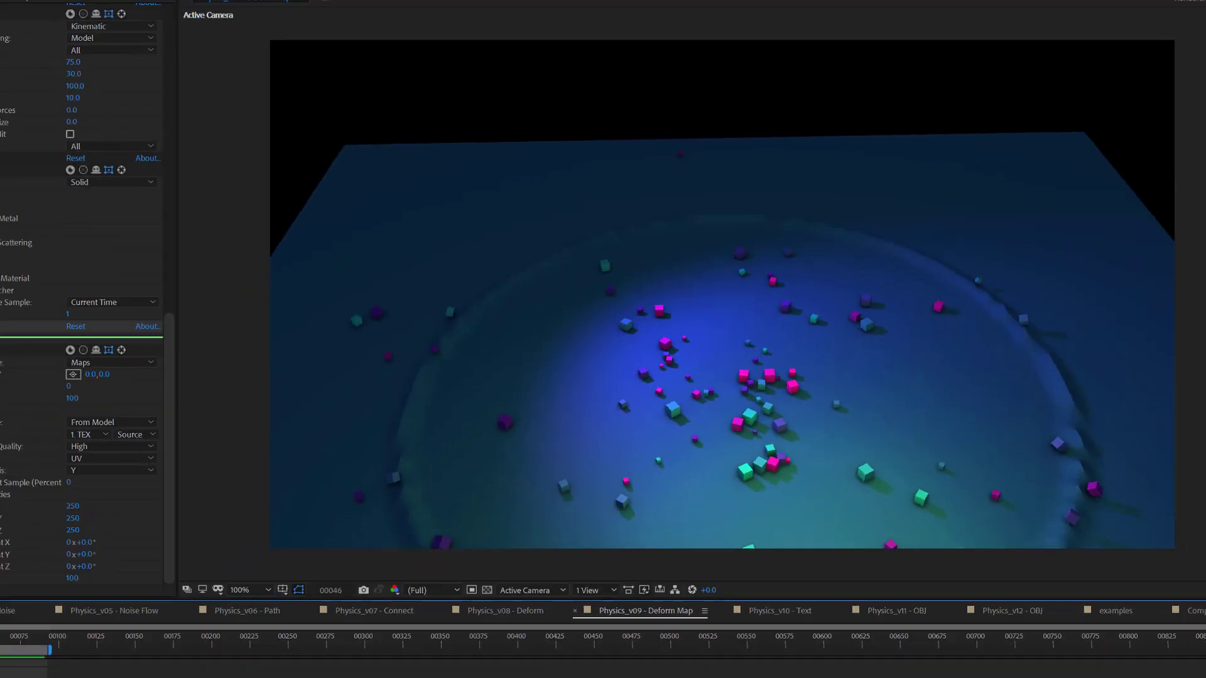
key(space)
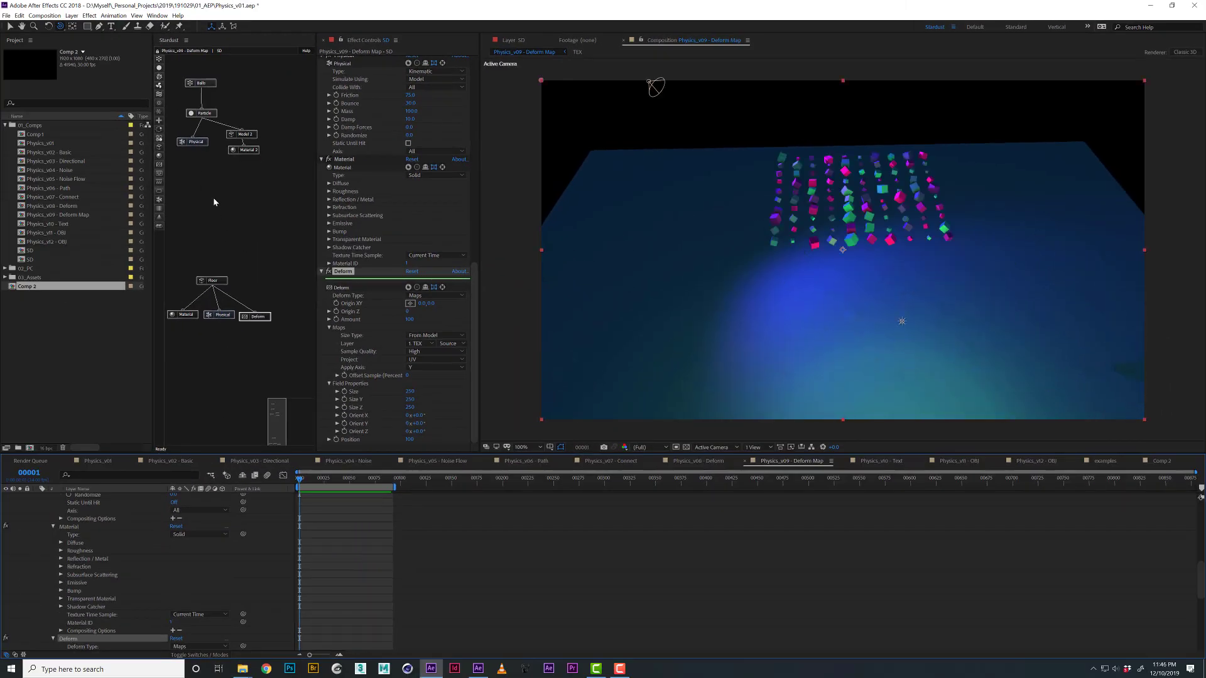
Preview Physics_v10 - Text and confirm the Model 2 source stays Text / Mask.
click(878, 461)
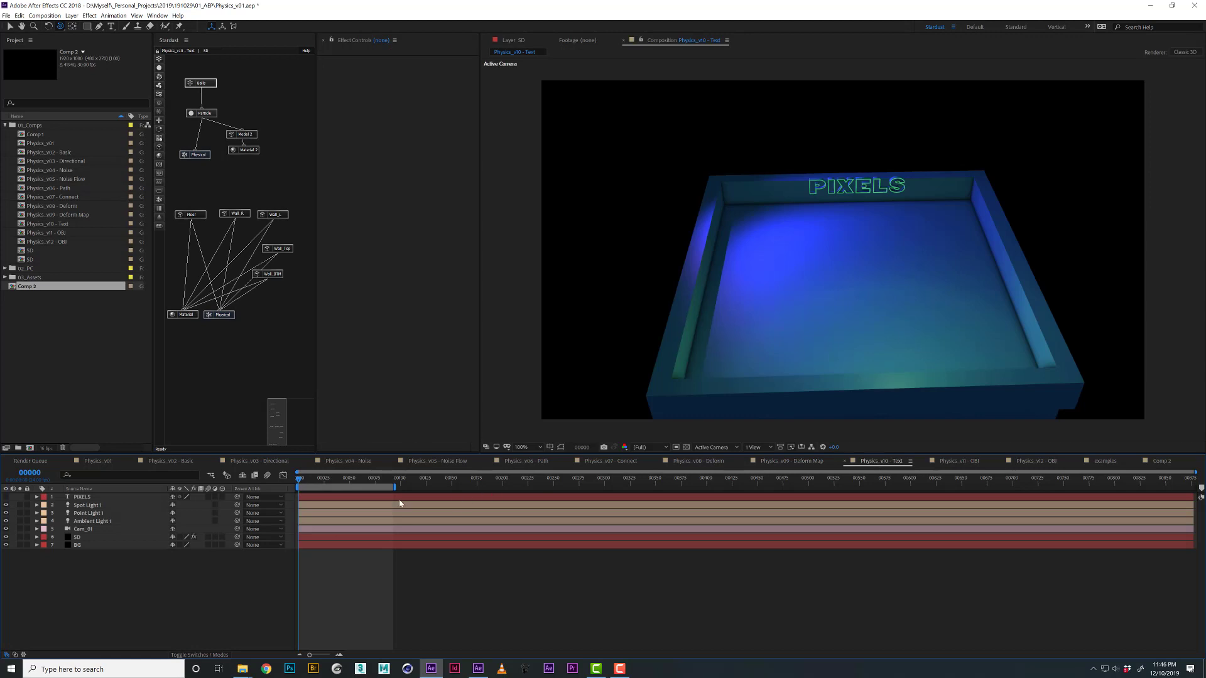
key(space)
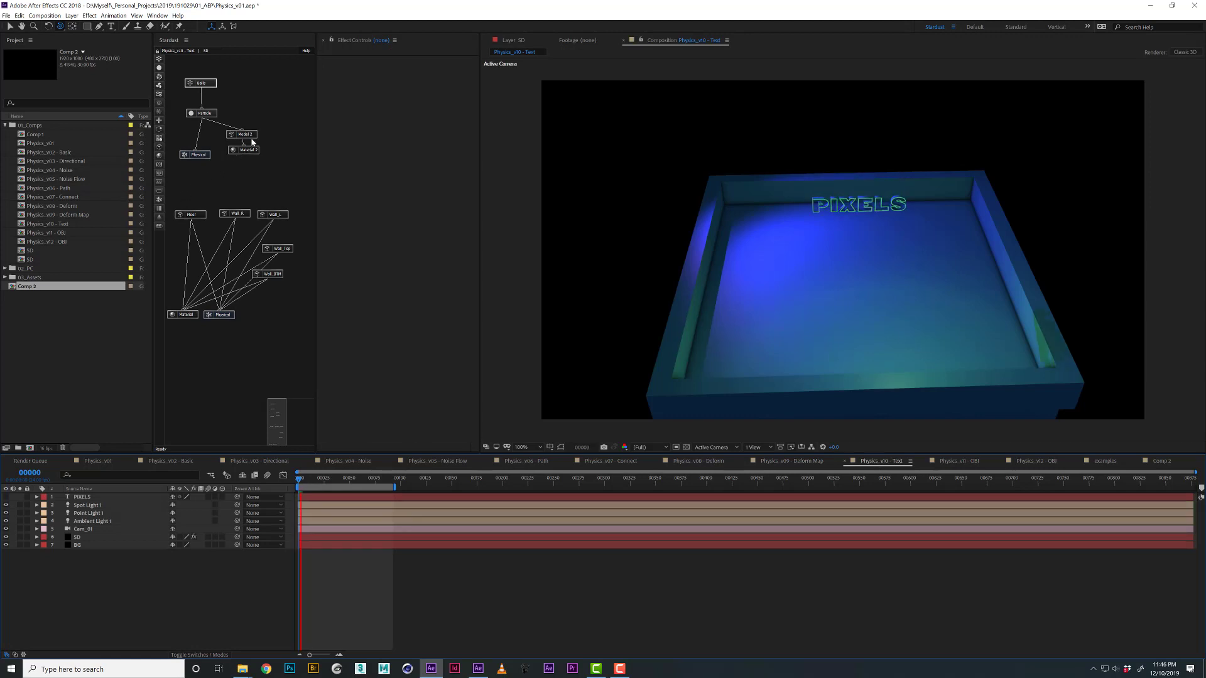
click(250, 134)
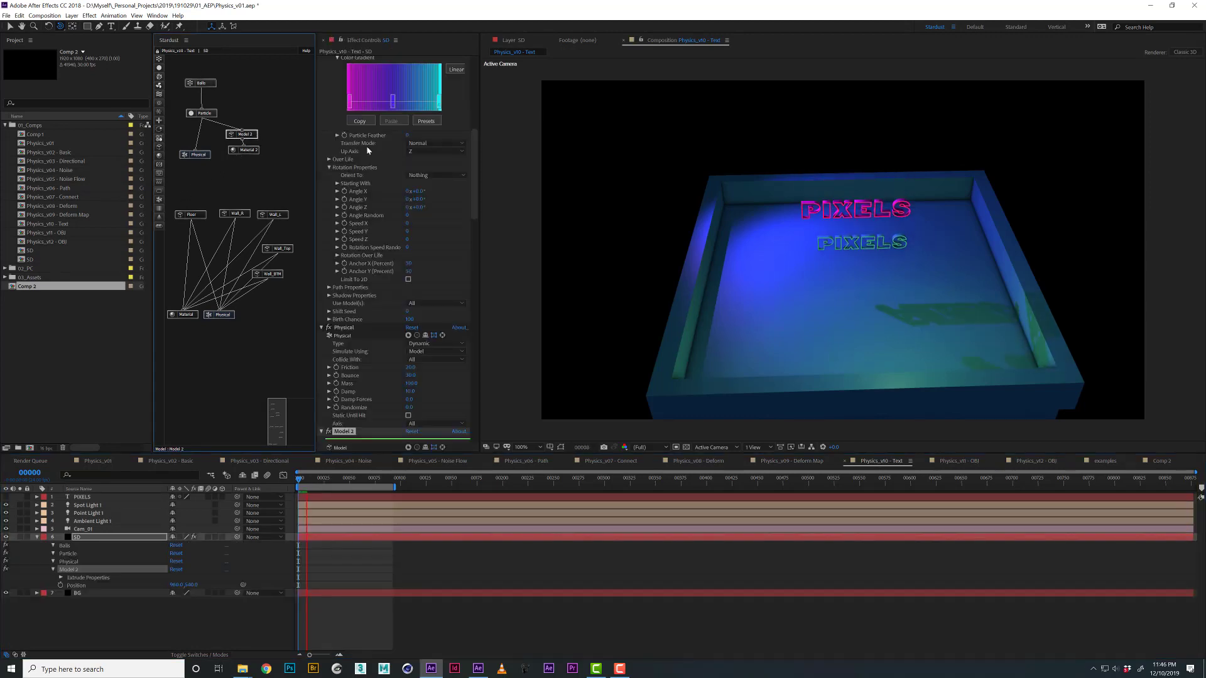
scroll(453, 366, down, 5)
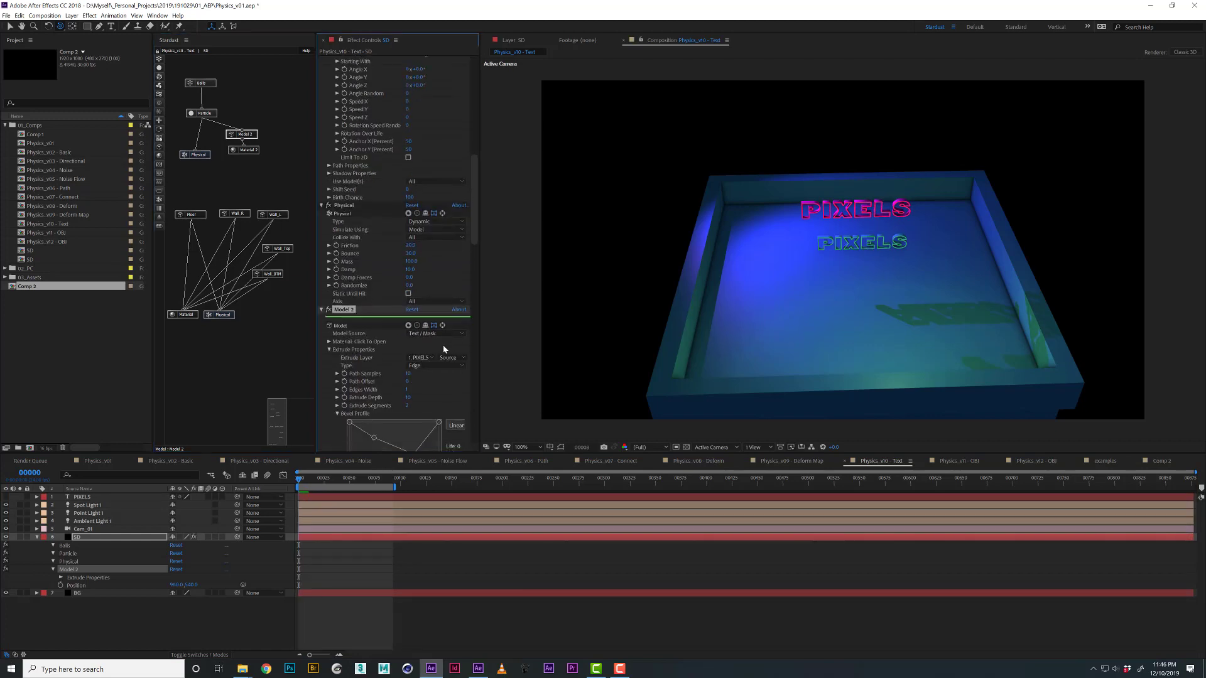
click(435, 333)
click(425, 355)
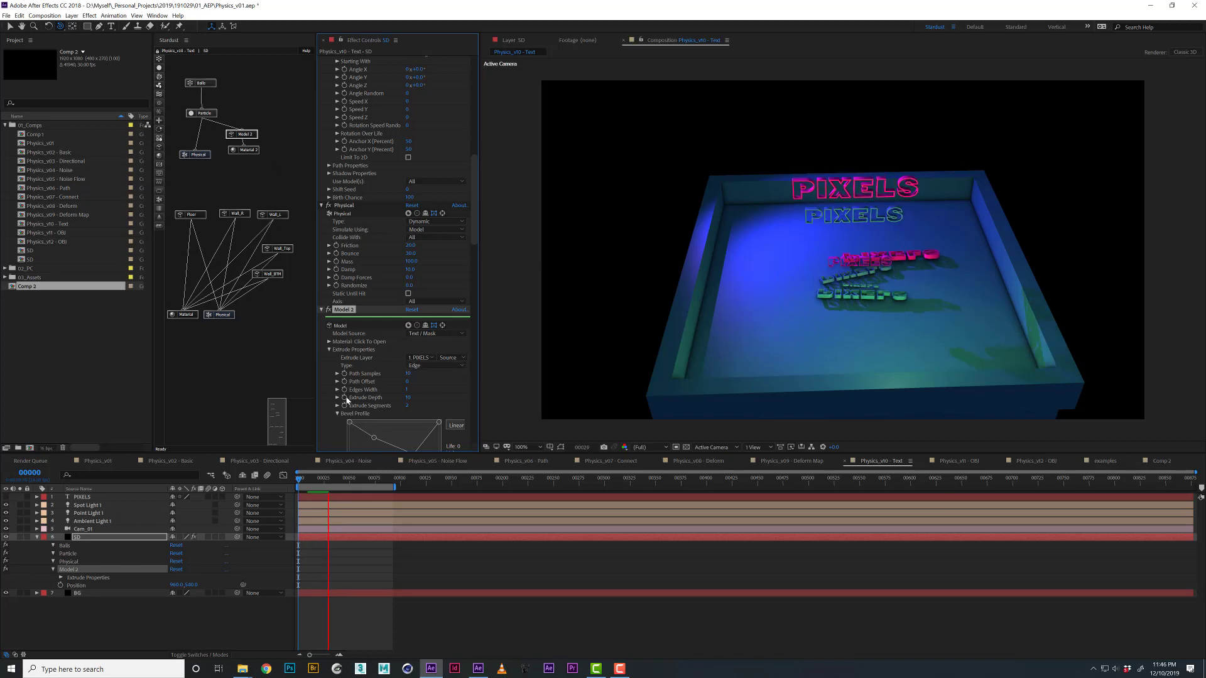
Inspect the Physical settings, dismiss the cached preview error, and stop the text simulation.
click(197, 154)
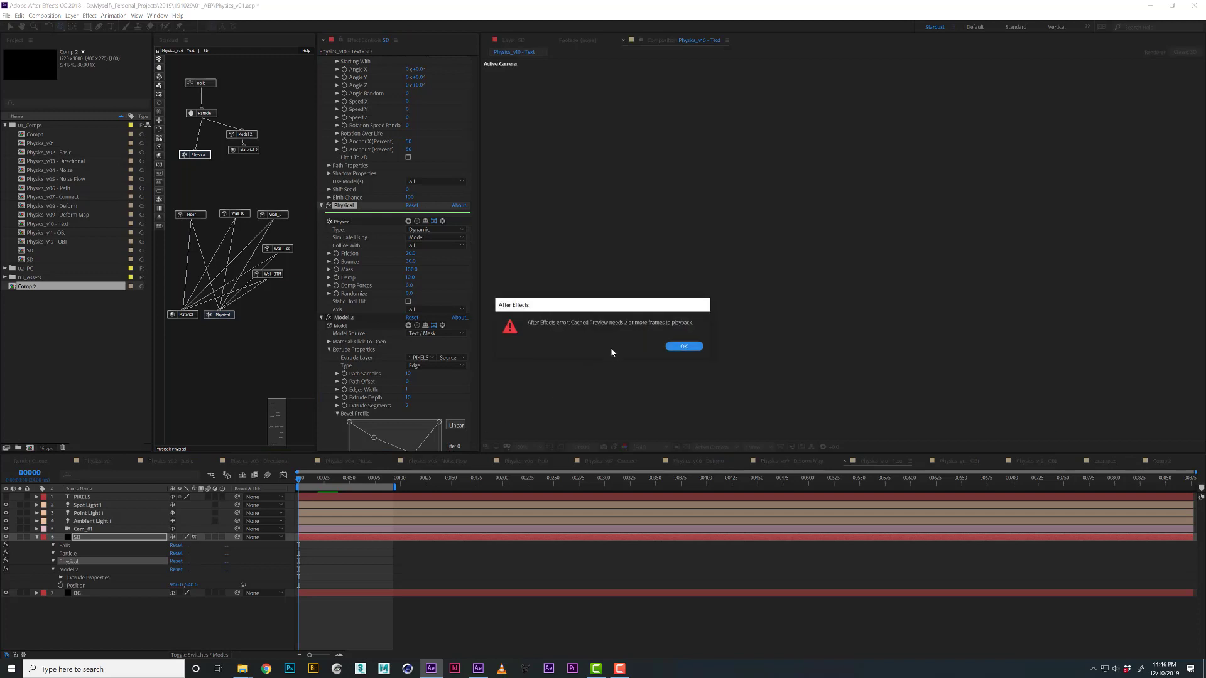
click(685, 347)
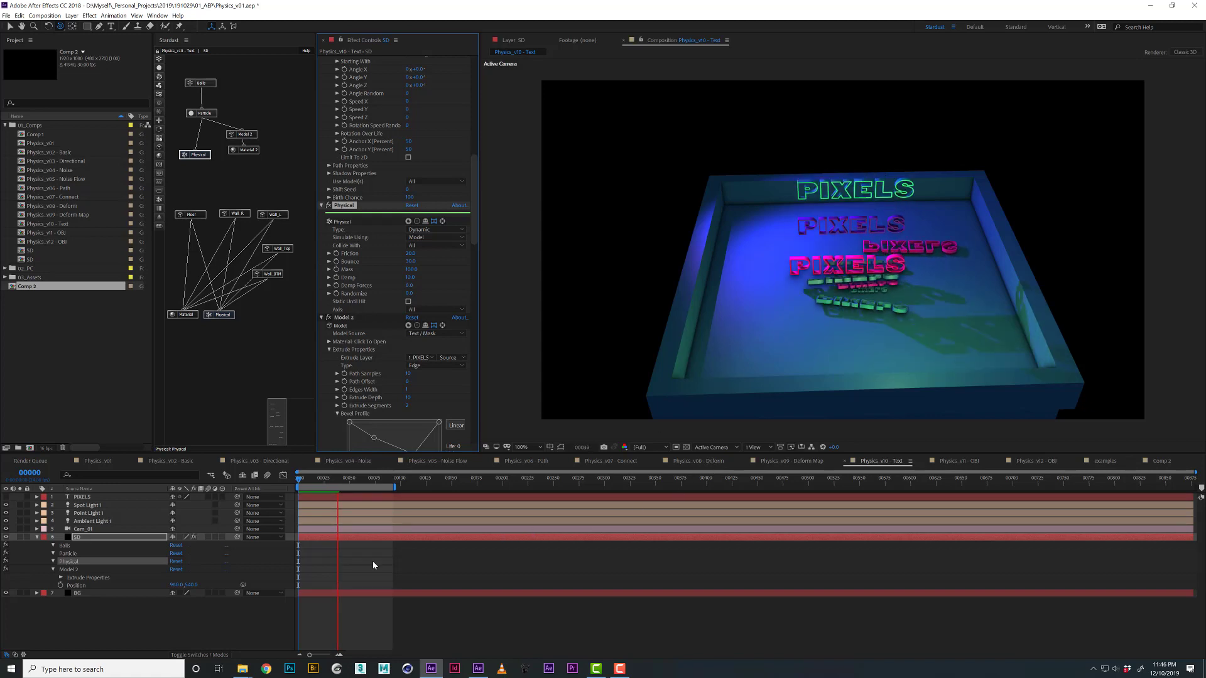
key(space)
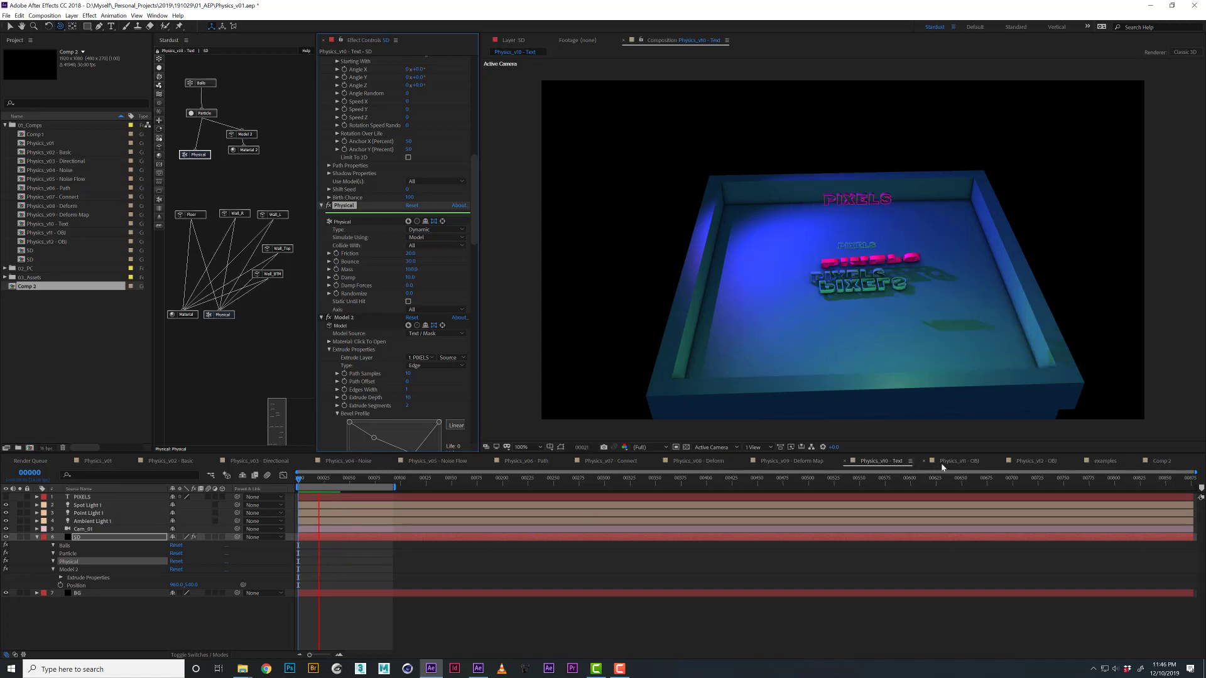
key(space)
Preview Physics_v11 - OBJ and view the ring OBJ file in the Model 2 settings.
click(950, 462)
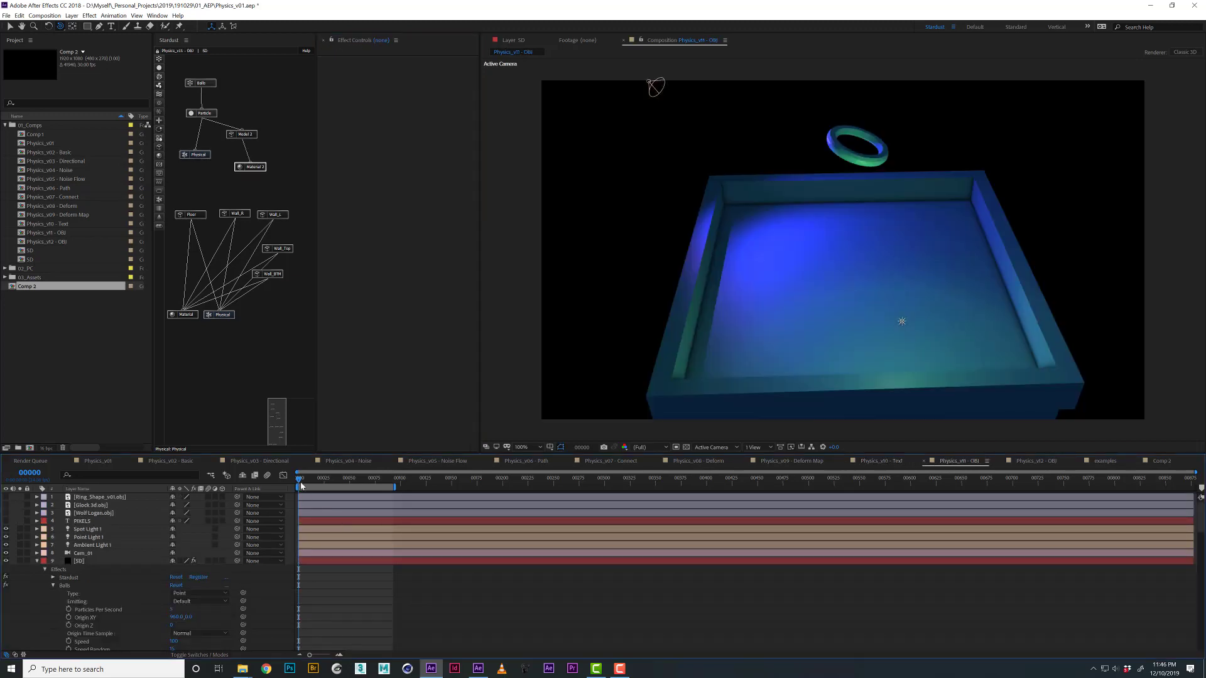
key(space)
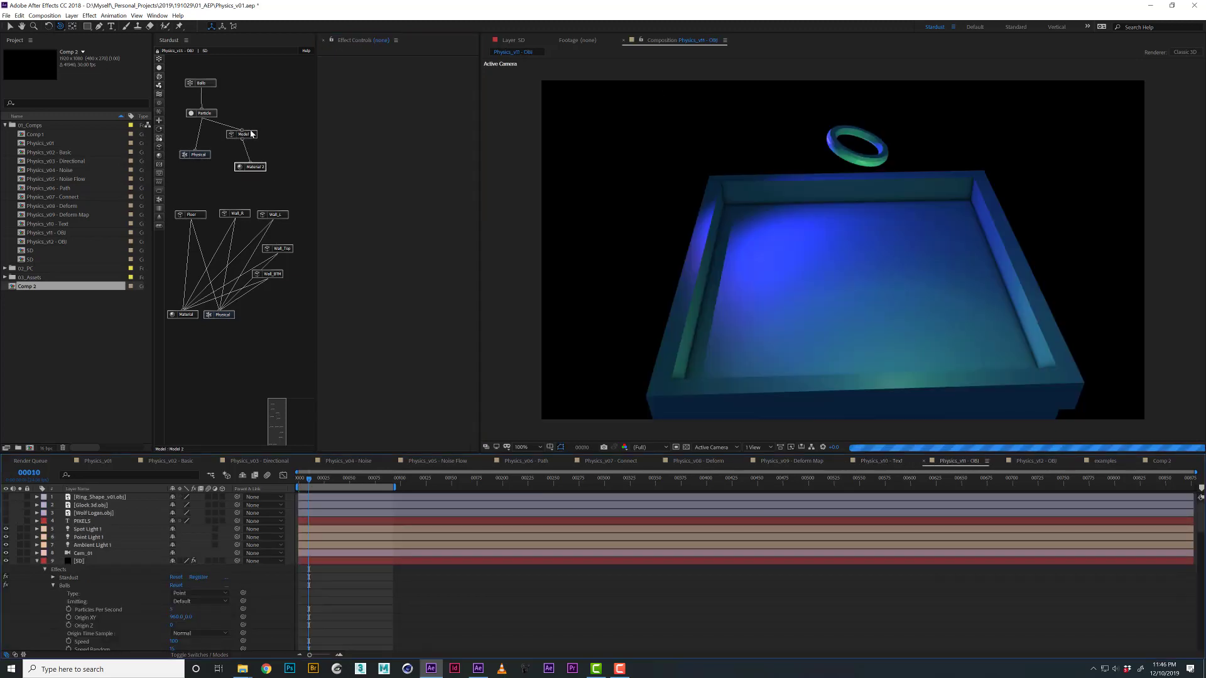
click(253, 136)
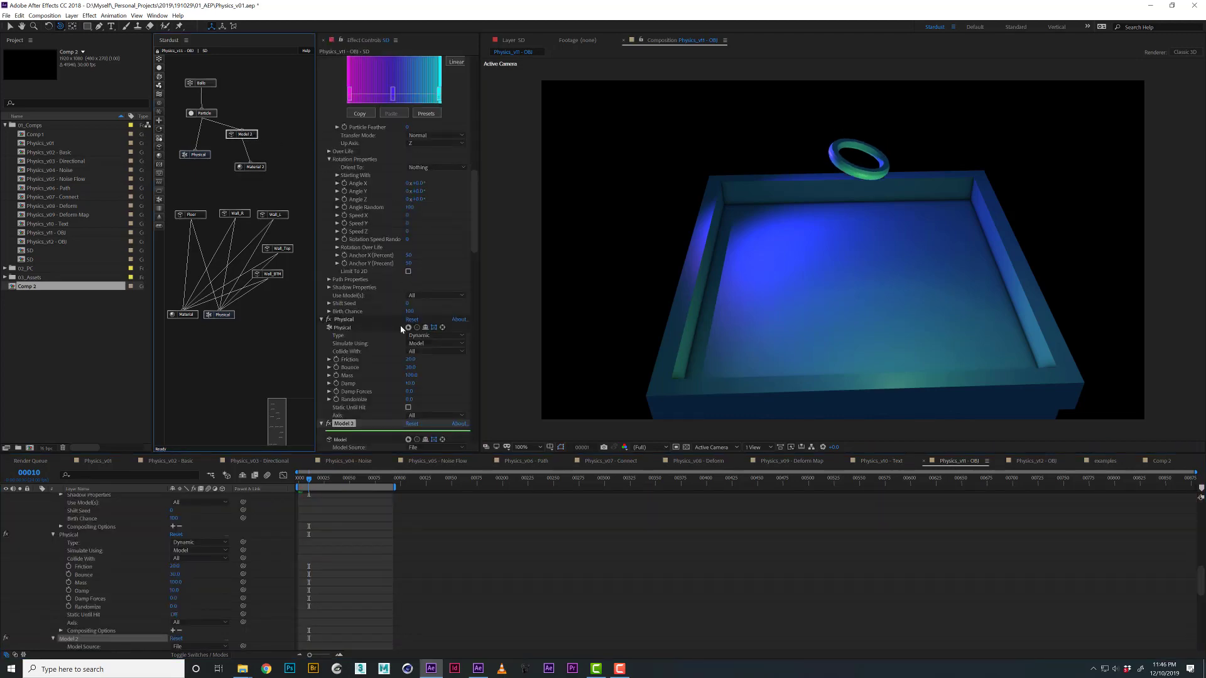
scroll(401, 325, down, 10)
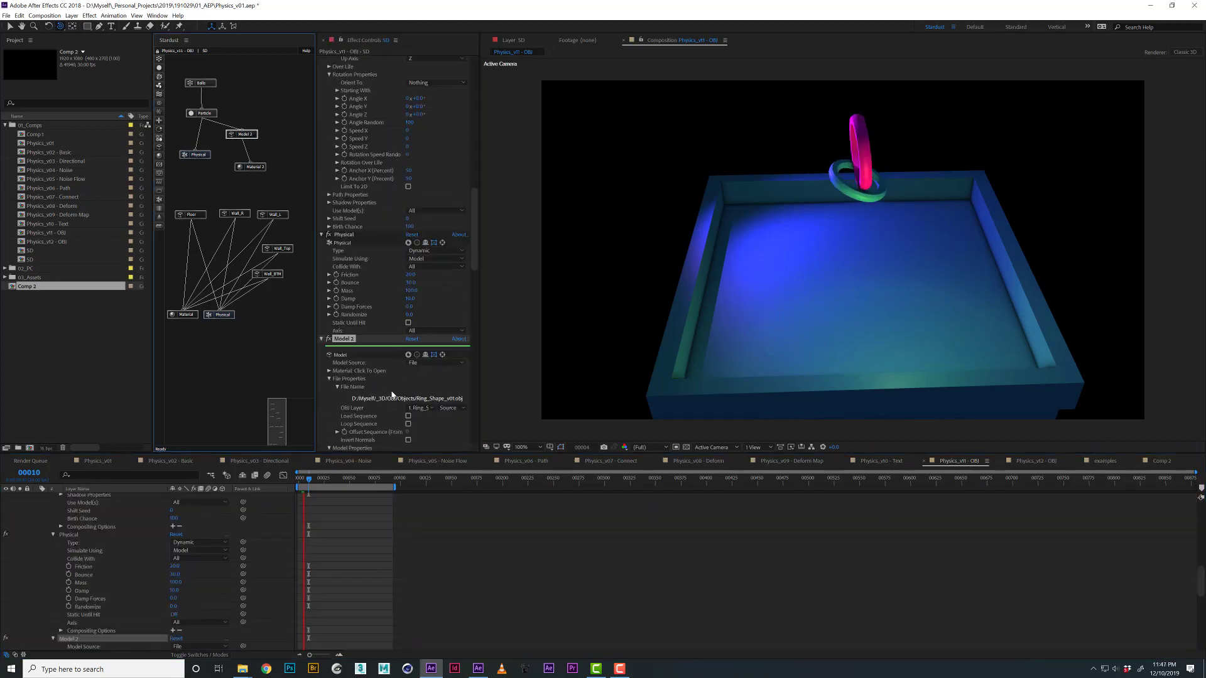
scroll(390, 385, down, 1)
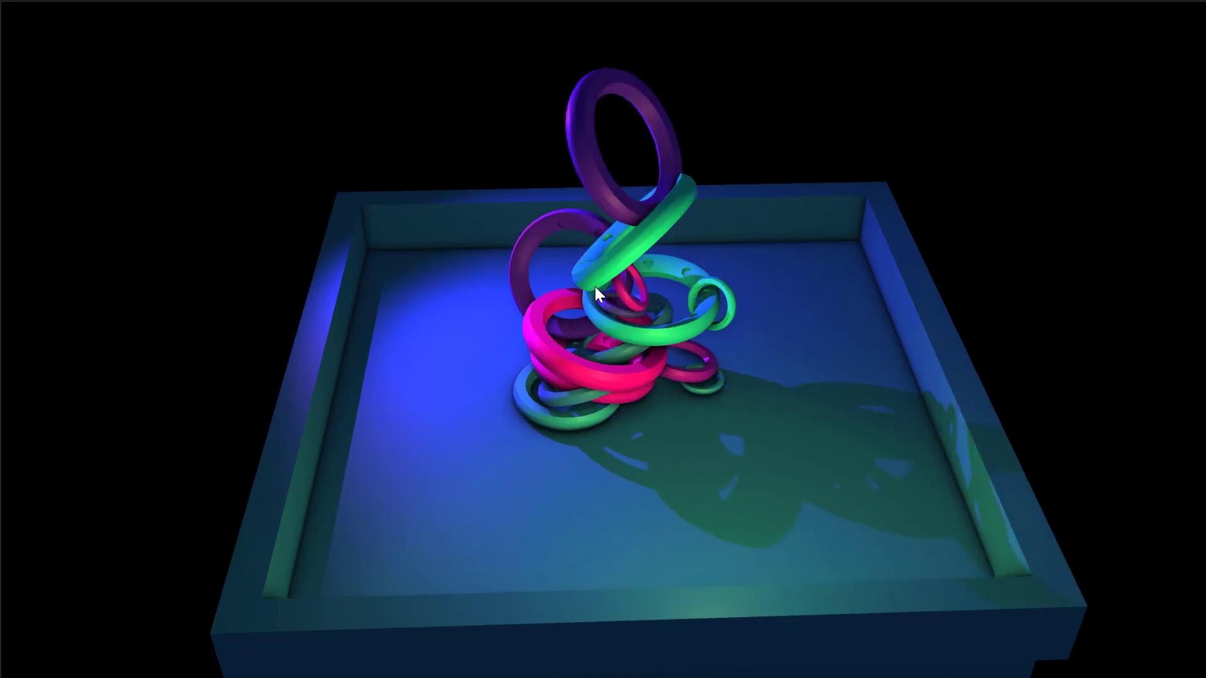
Restart the ring simulation from an empty tray, then move to the Physics_v12 - OBJ comp.
click(691, 333)
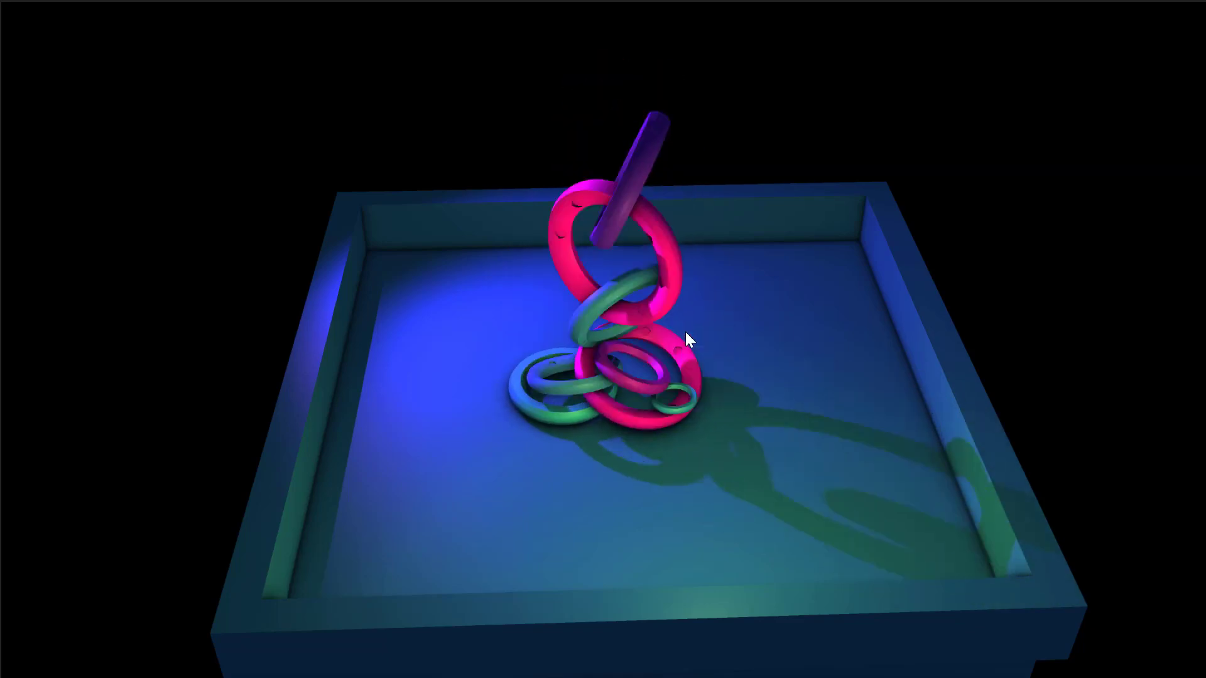
click(686, 334)
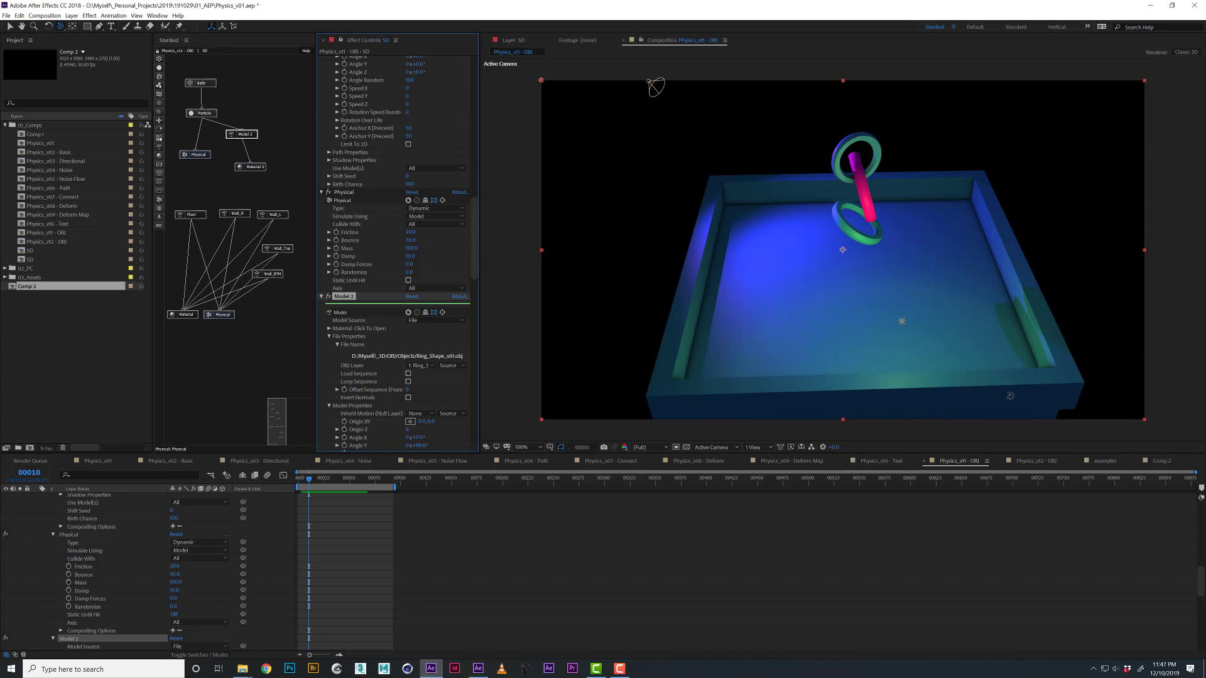
click(1038, 461)
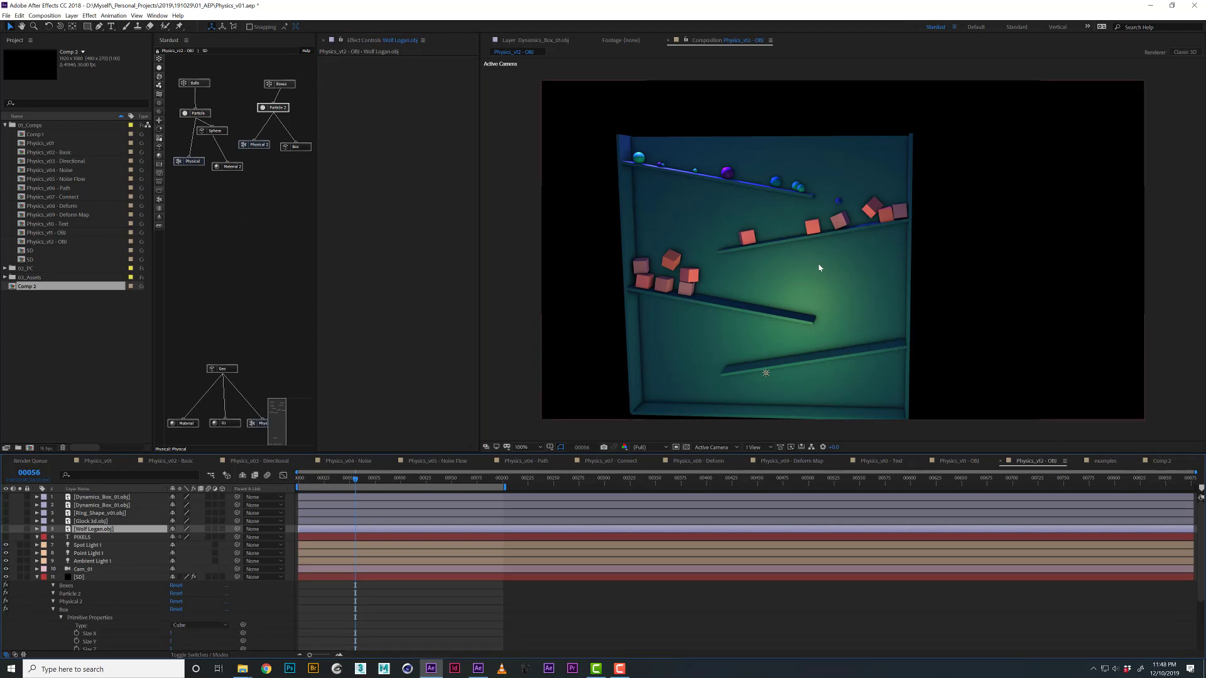
Rewind Physics_v12 - OBJ to frame 1 and inspect the Geo model settings.
click(301, 481)
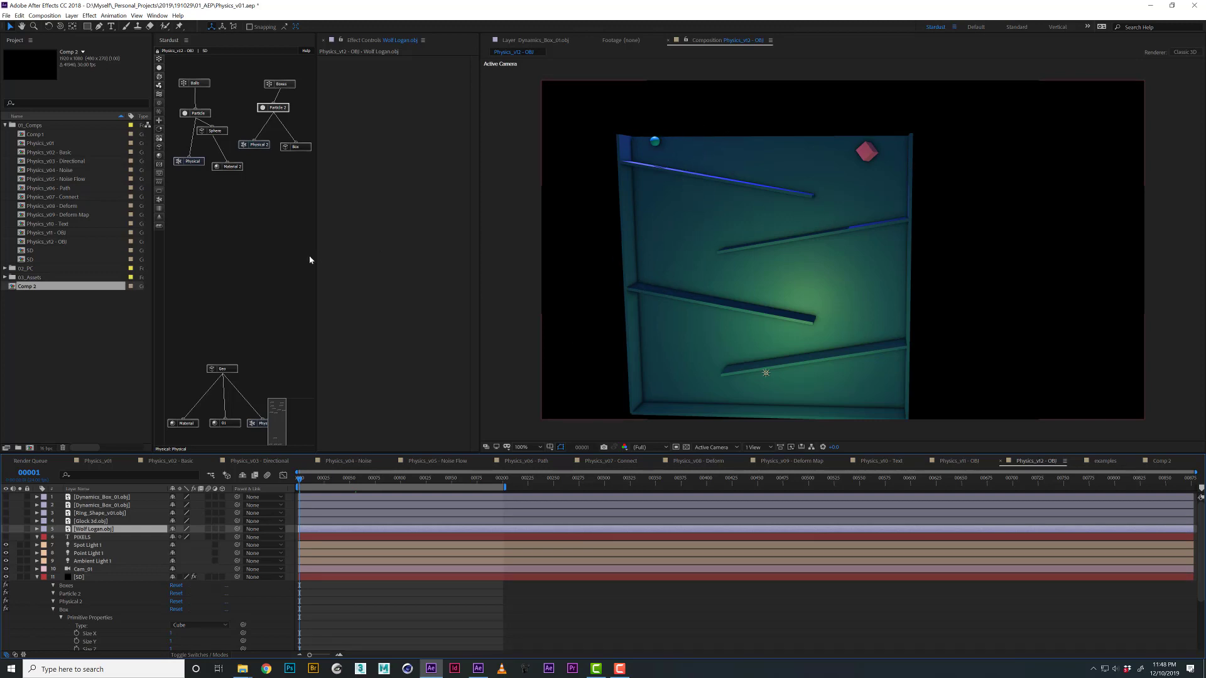
click(212, 373)
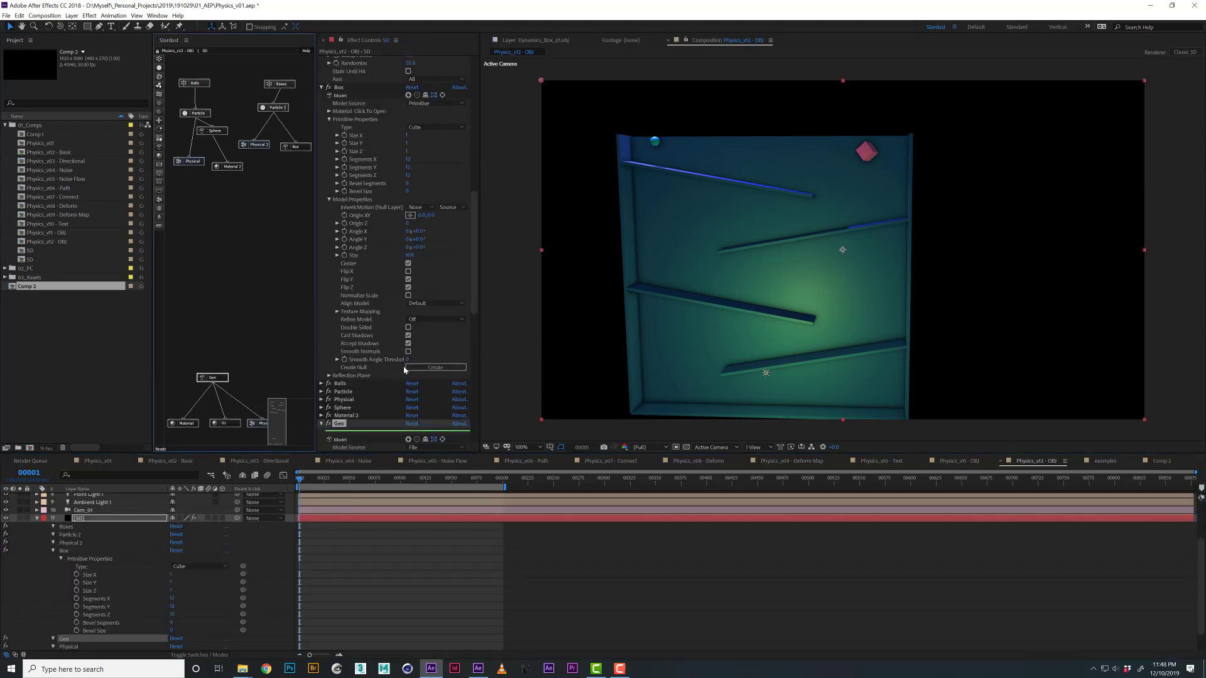
scroll(389, 268, down, 5)
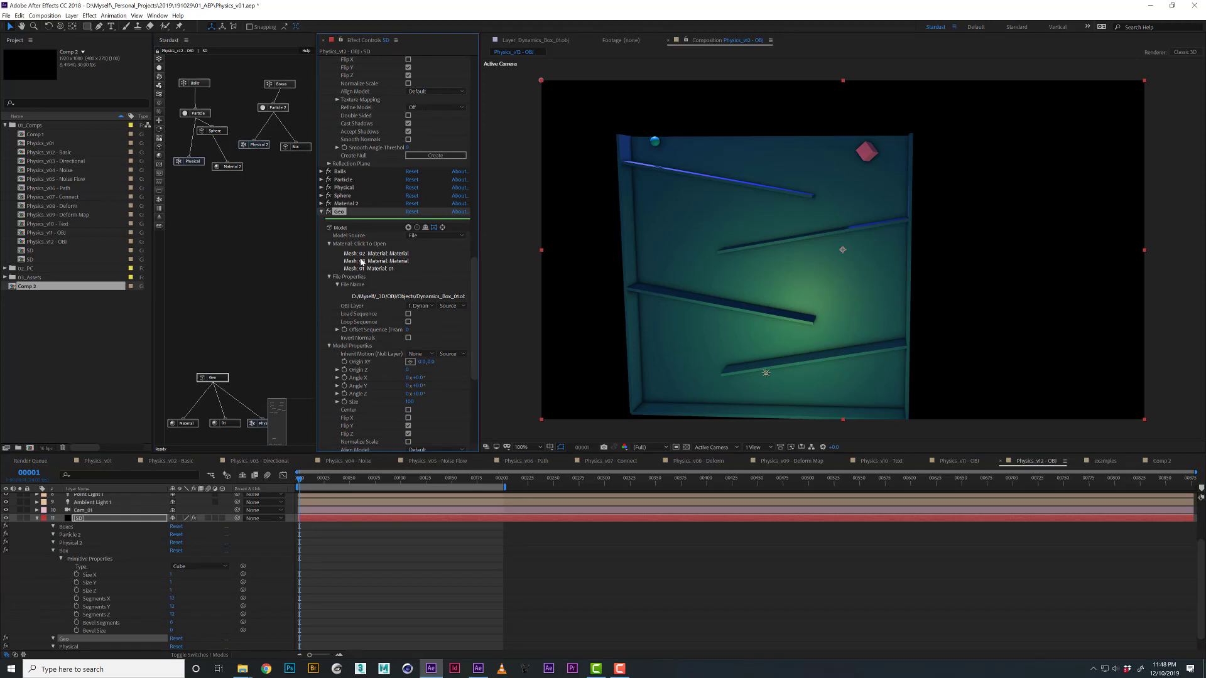
Inspect the 01 material settings, then preview the ramp simulation.
click(220, 424)
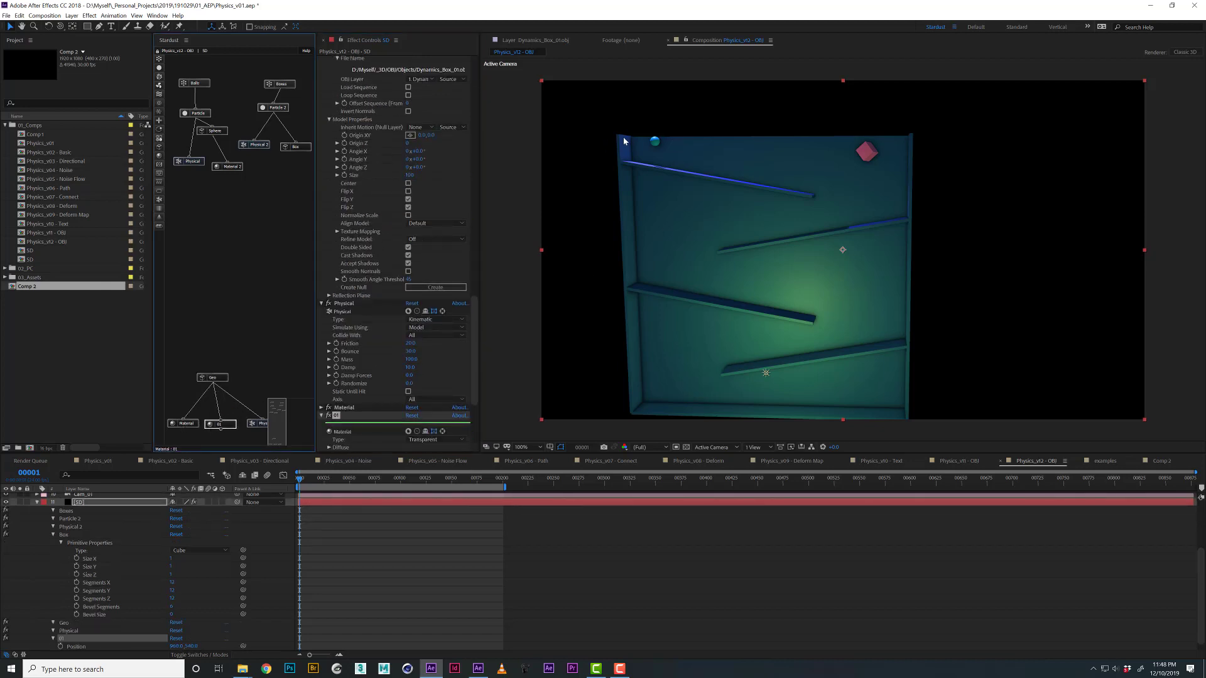
scroll(429, 387, down, 3)
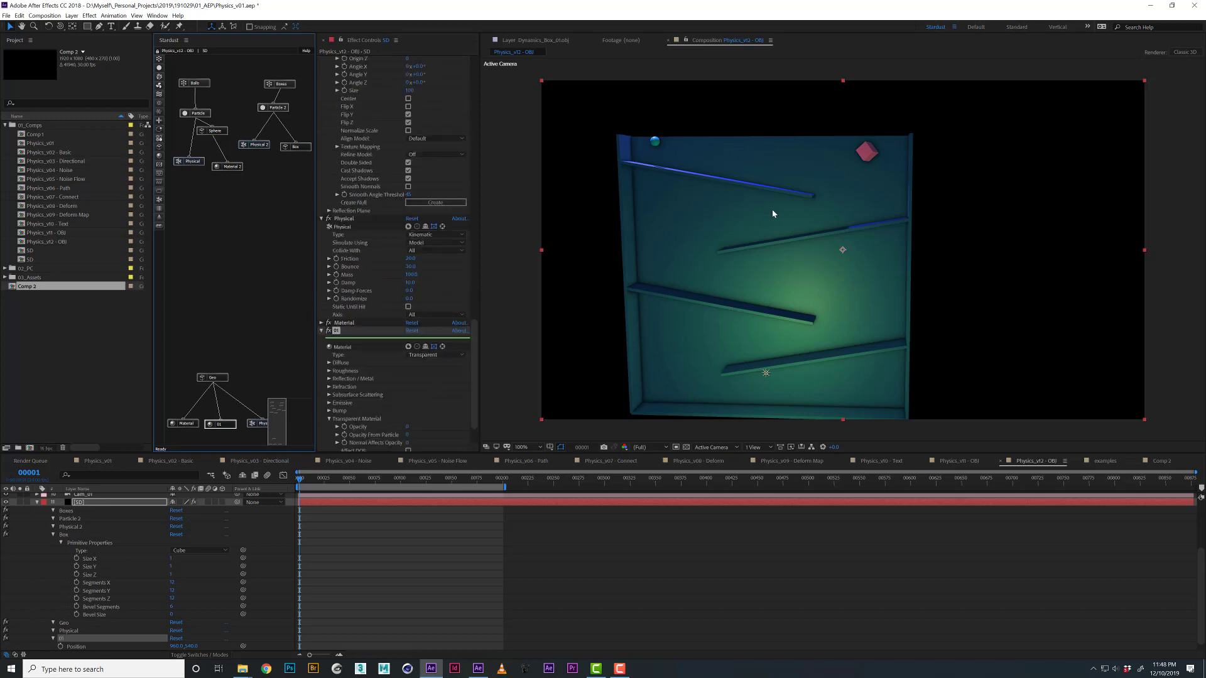
click(223, 74)
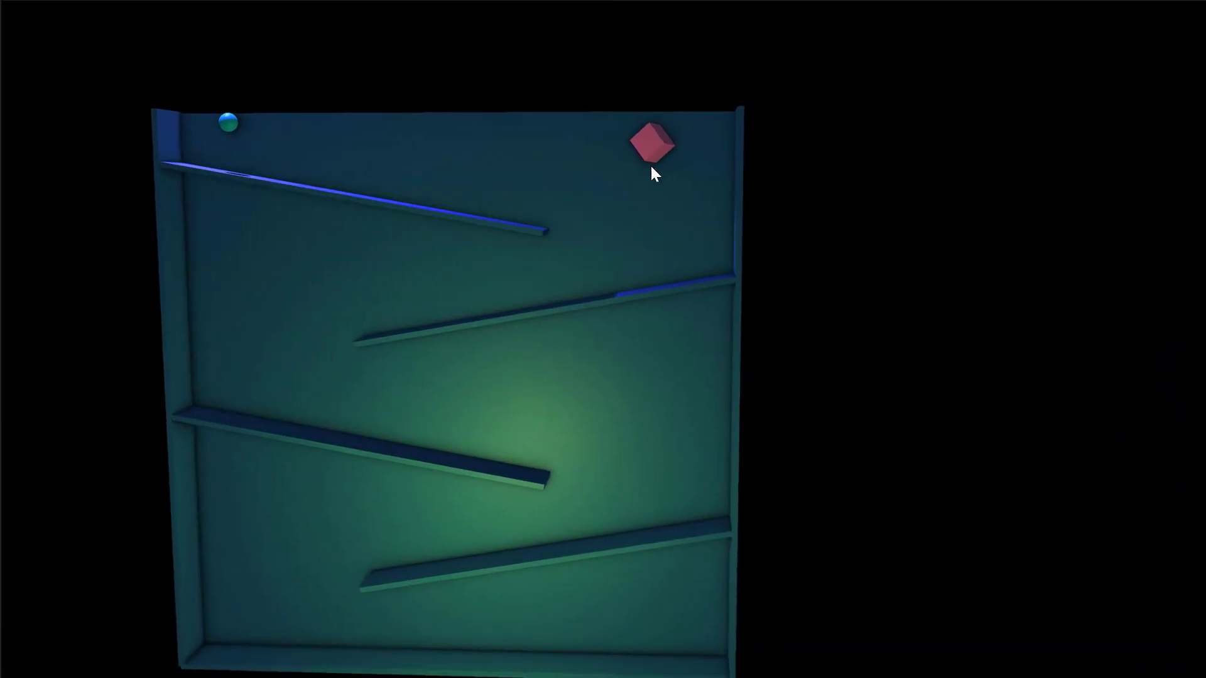
key(space)
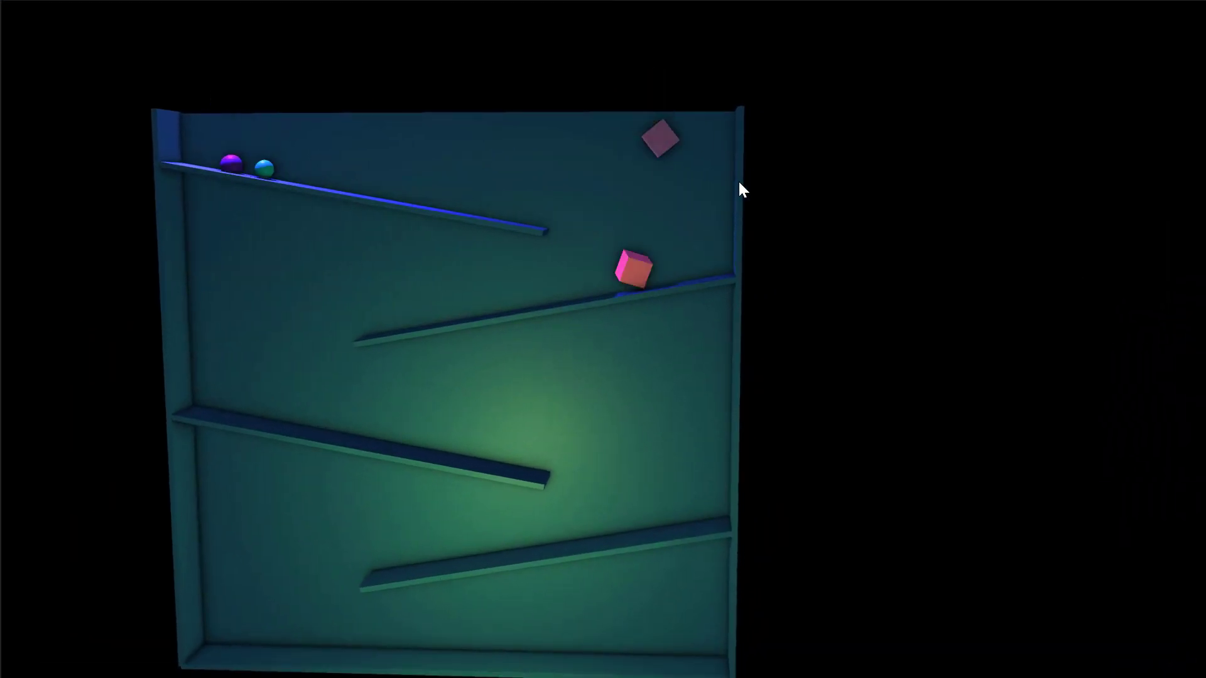